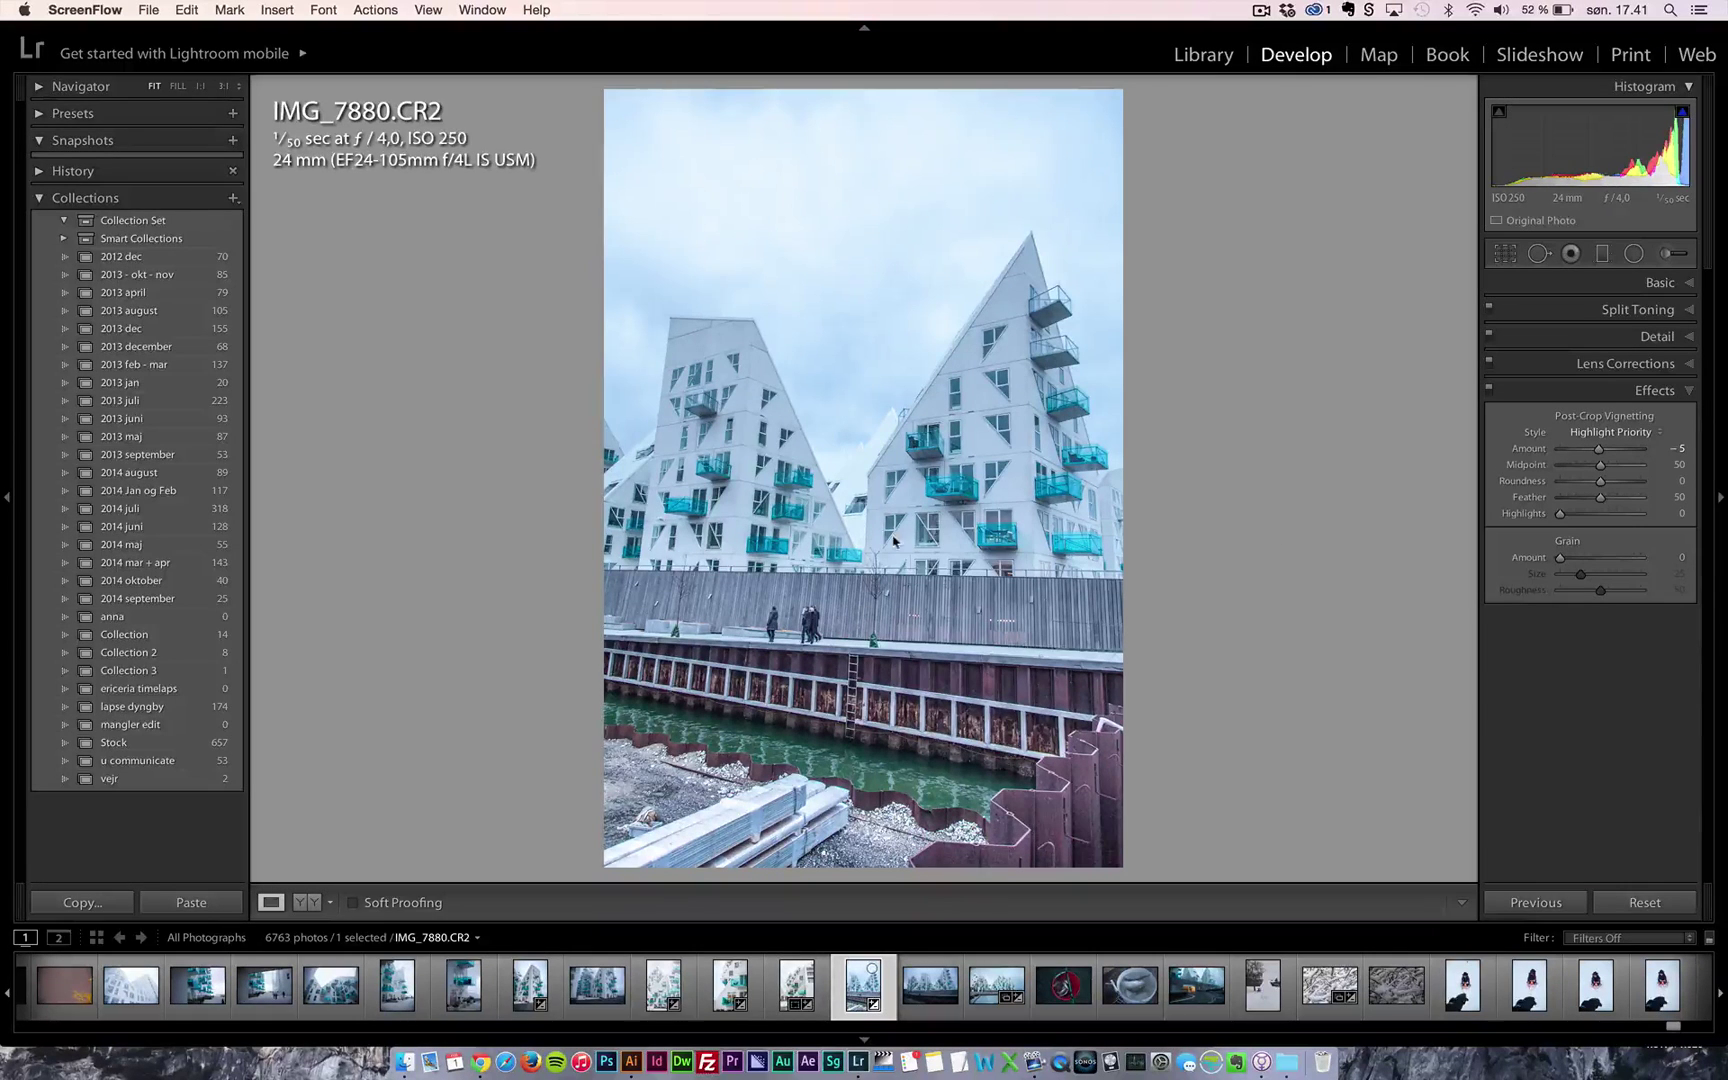
# - Open the photo IMG_7880.CR2 for editing in Adobe Photoshop CC 2014
pyautogui.click(784, 626)
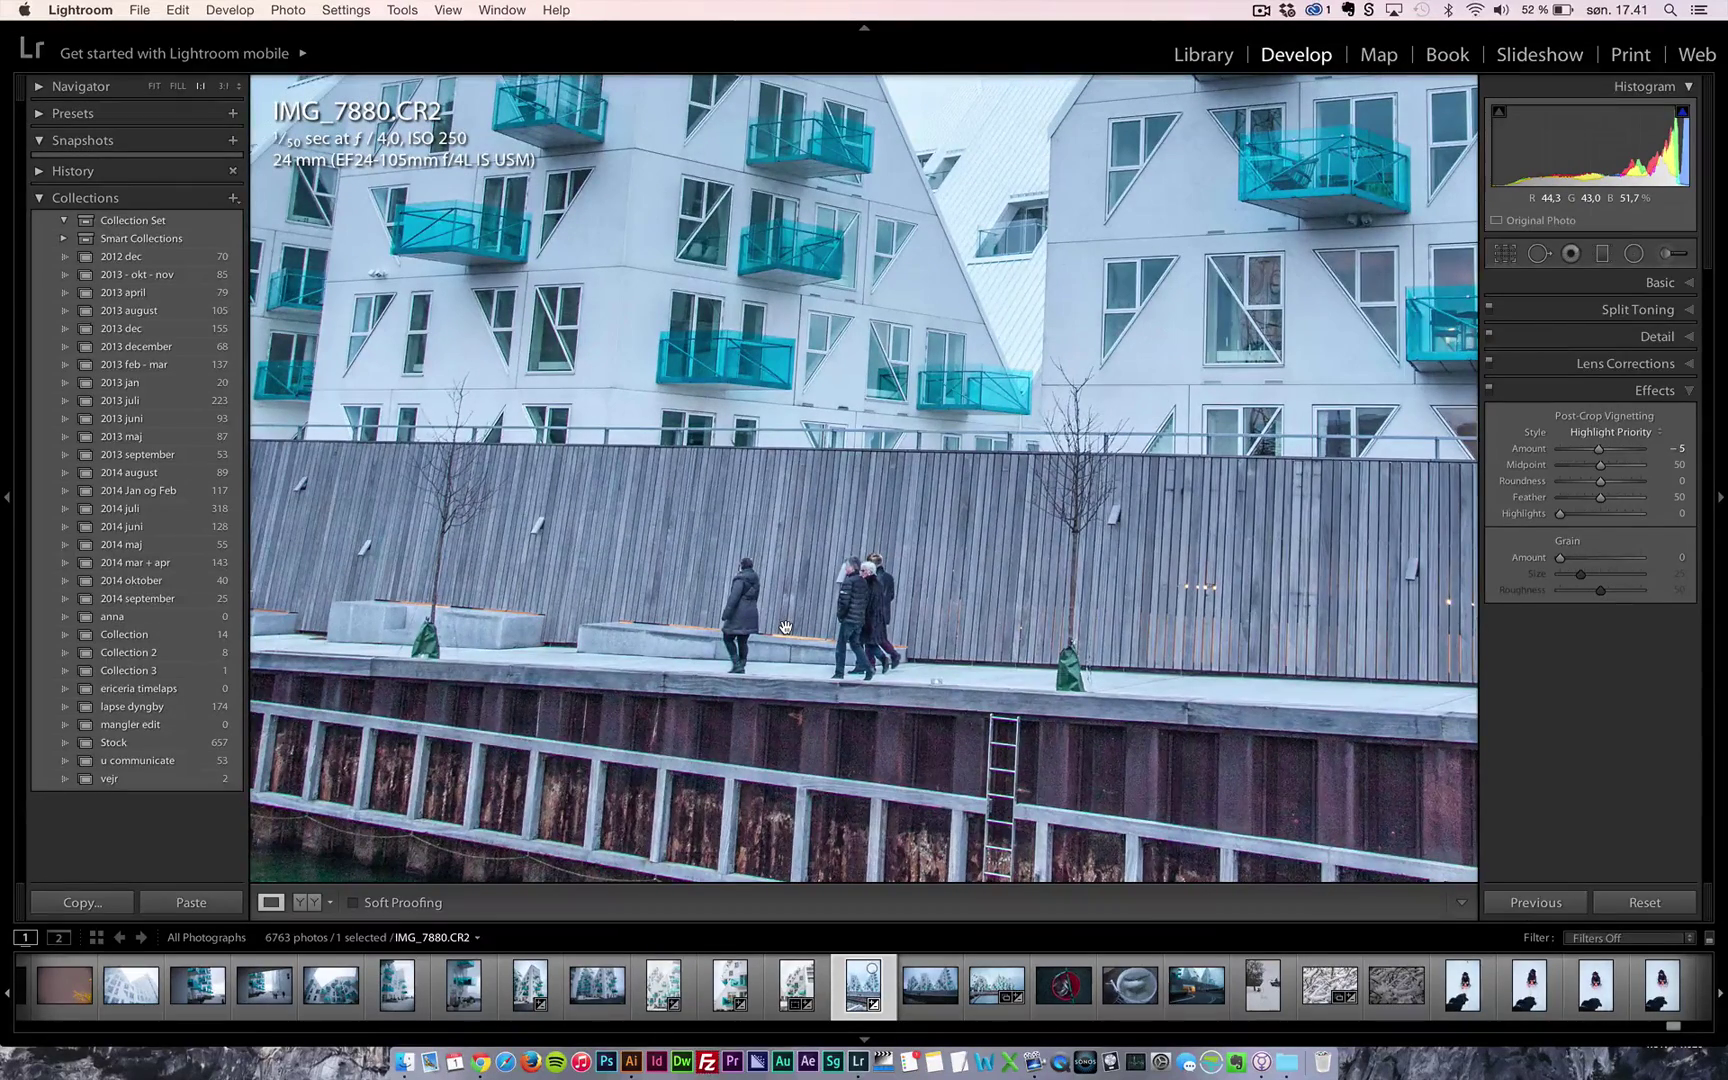
pyautogui.click(784, 626)
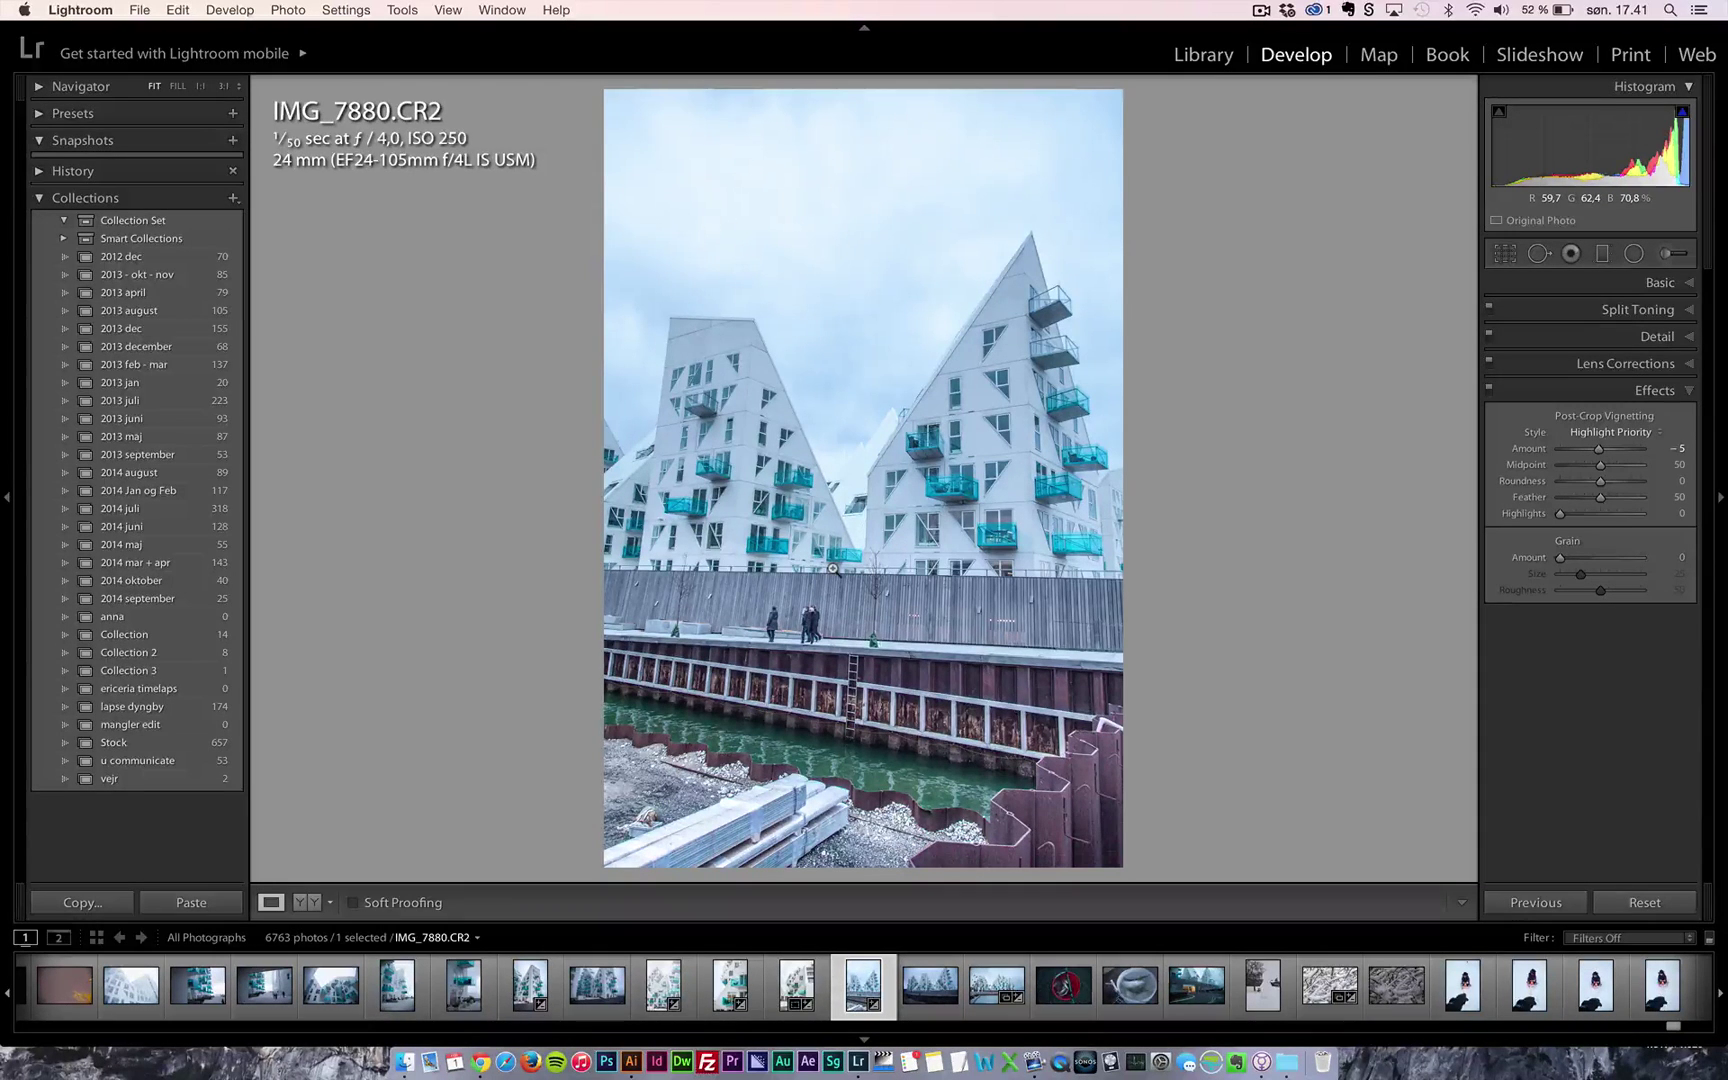
pyautogui.rightClick(853, 506)
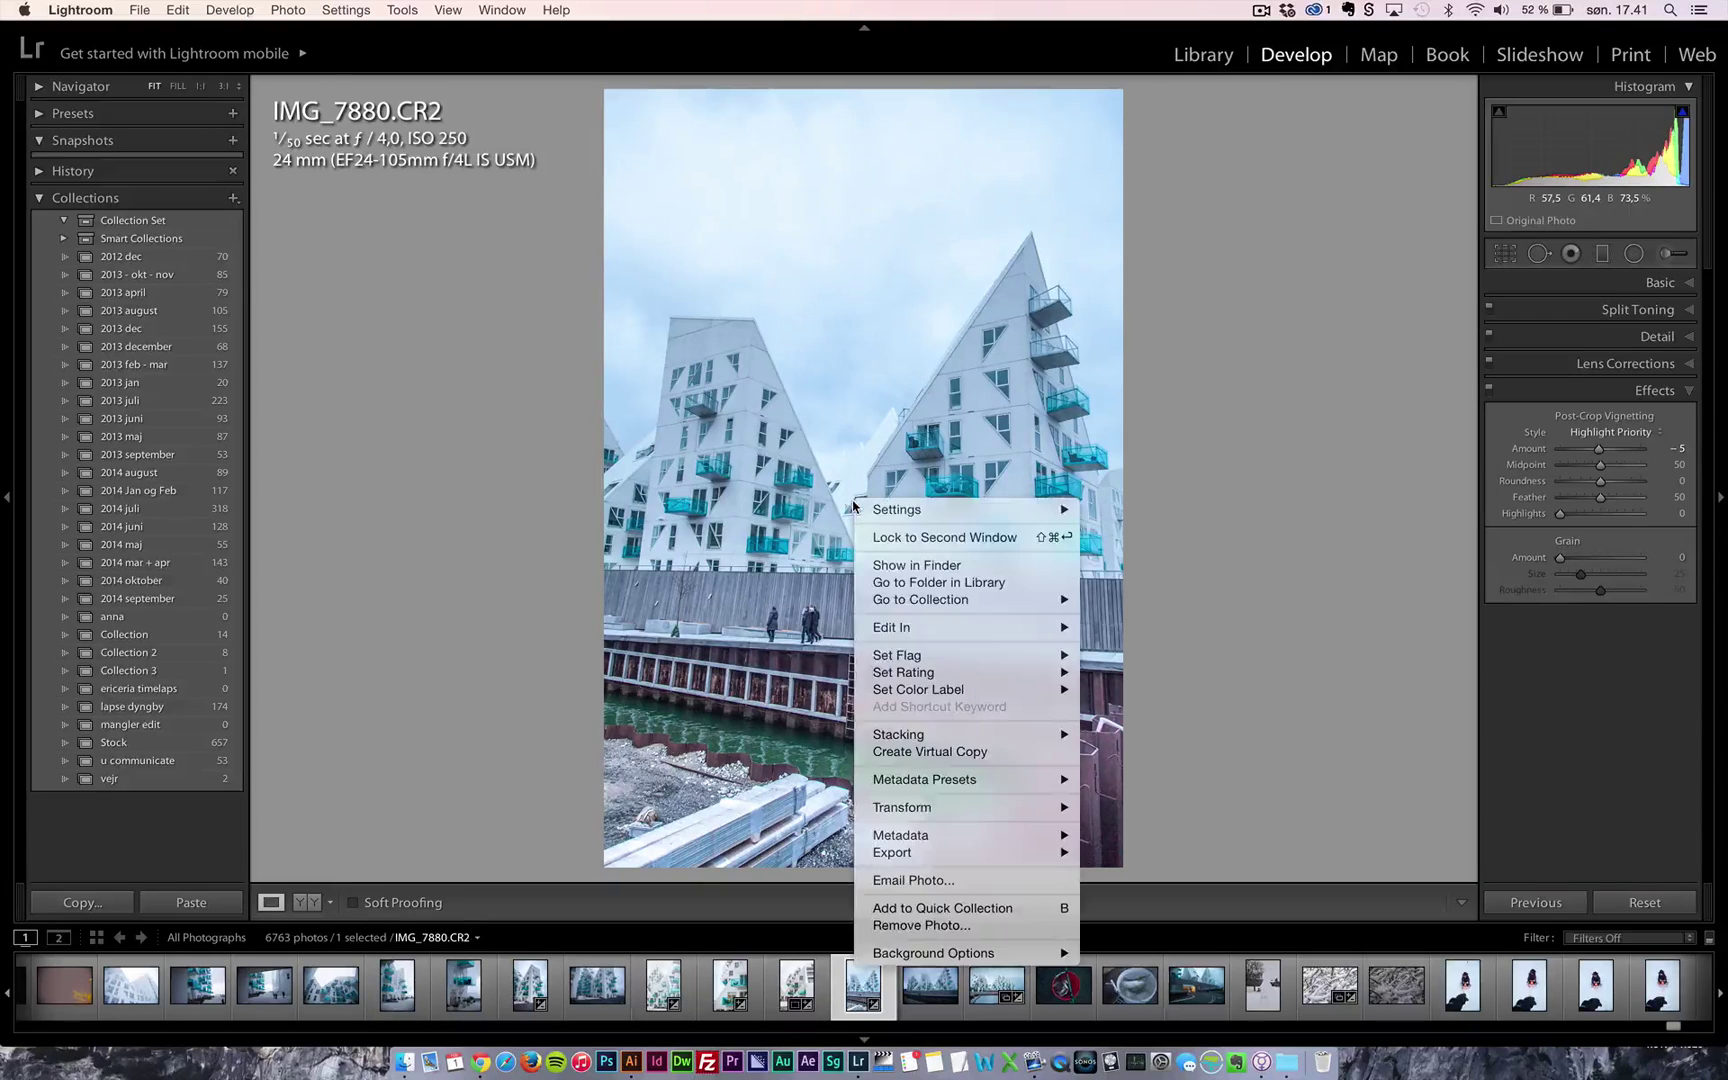
pyautogui.moveTo(951, 700)
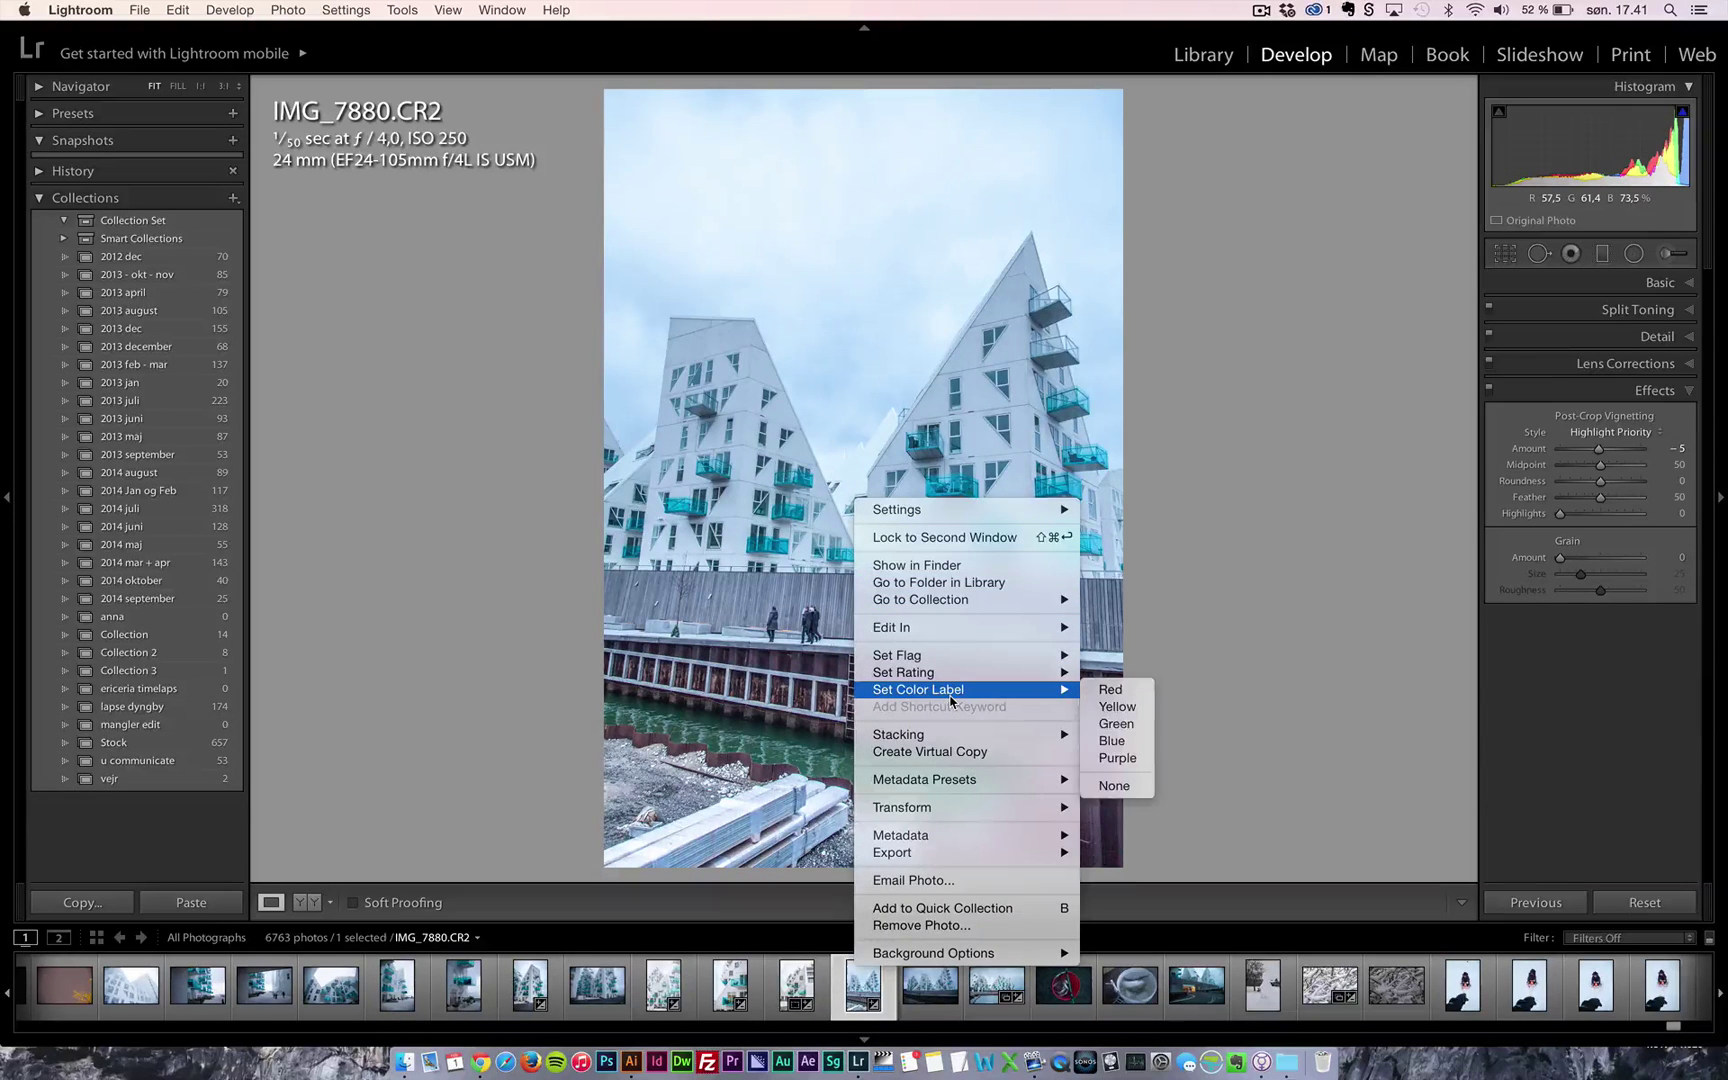
pyautogui.moveTo(949, 743)
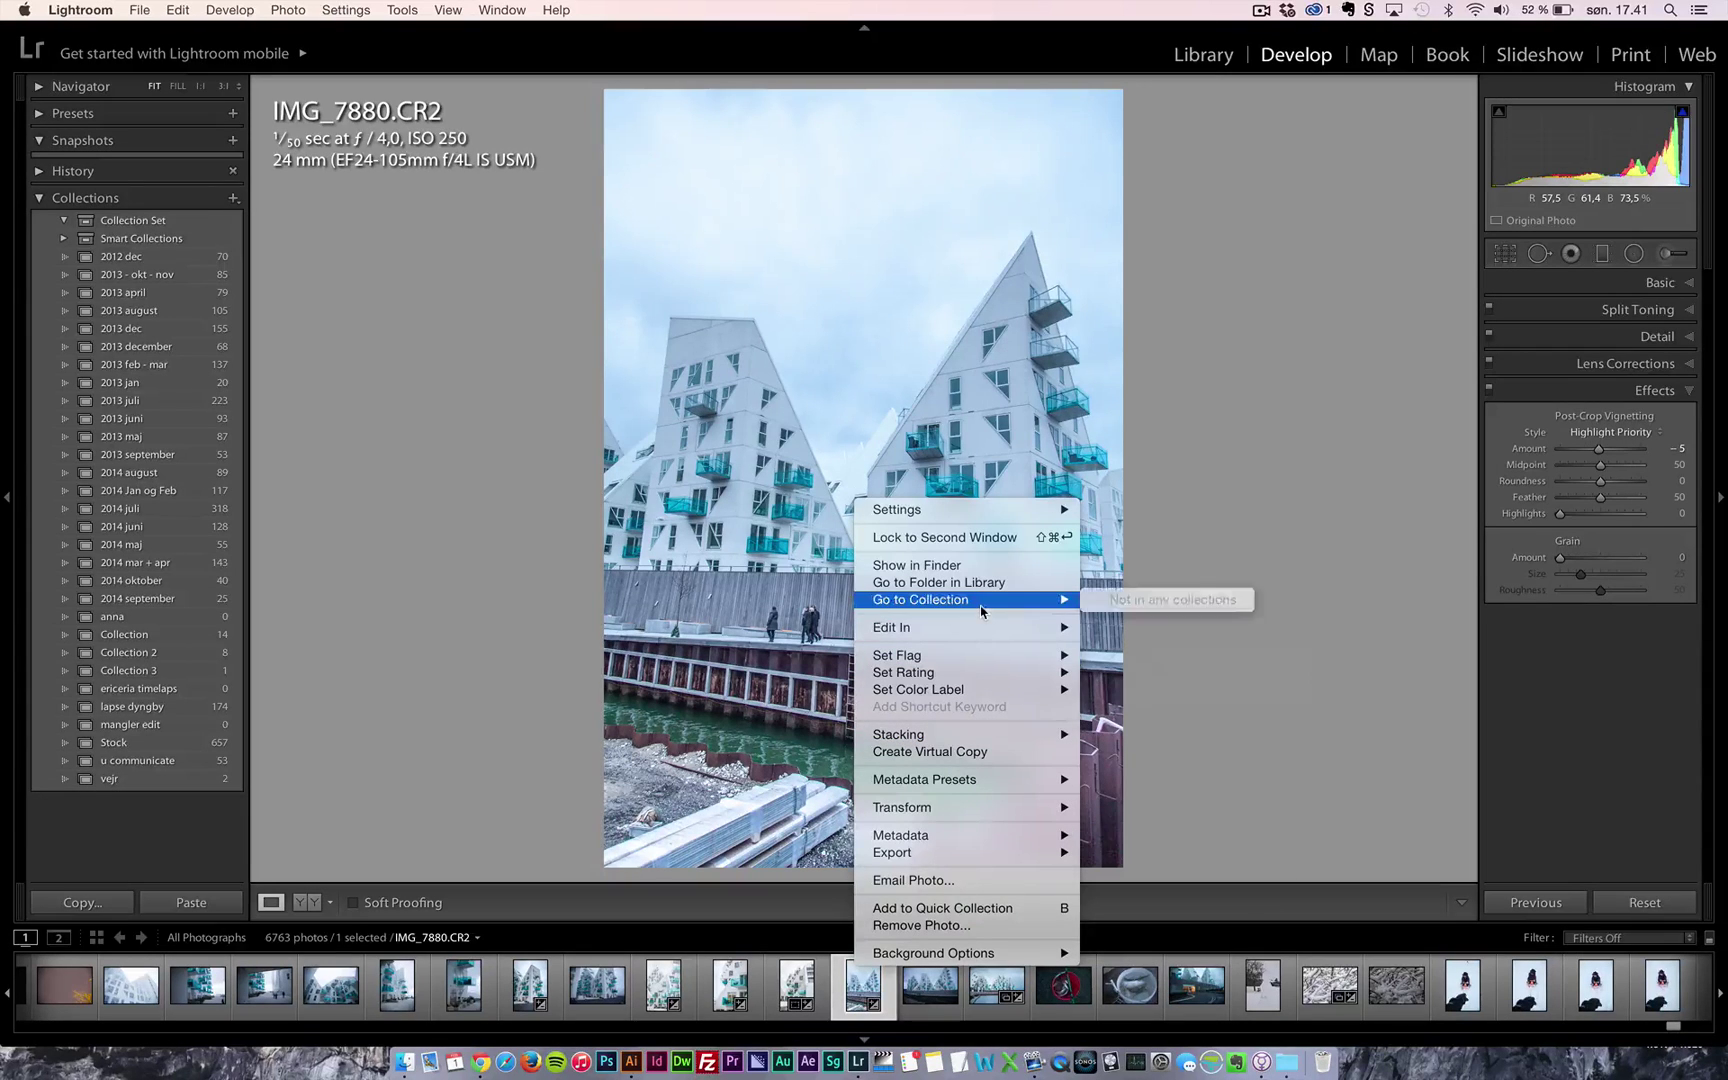
pyautogui.moveTo(980, 627)
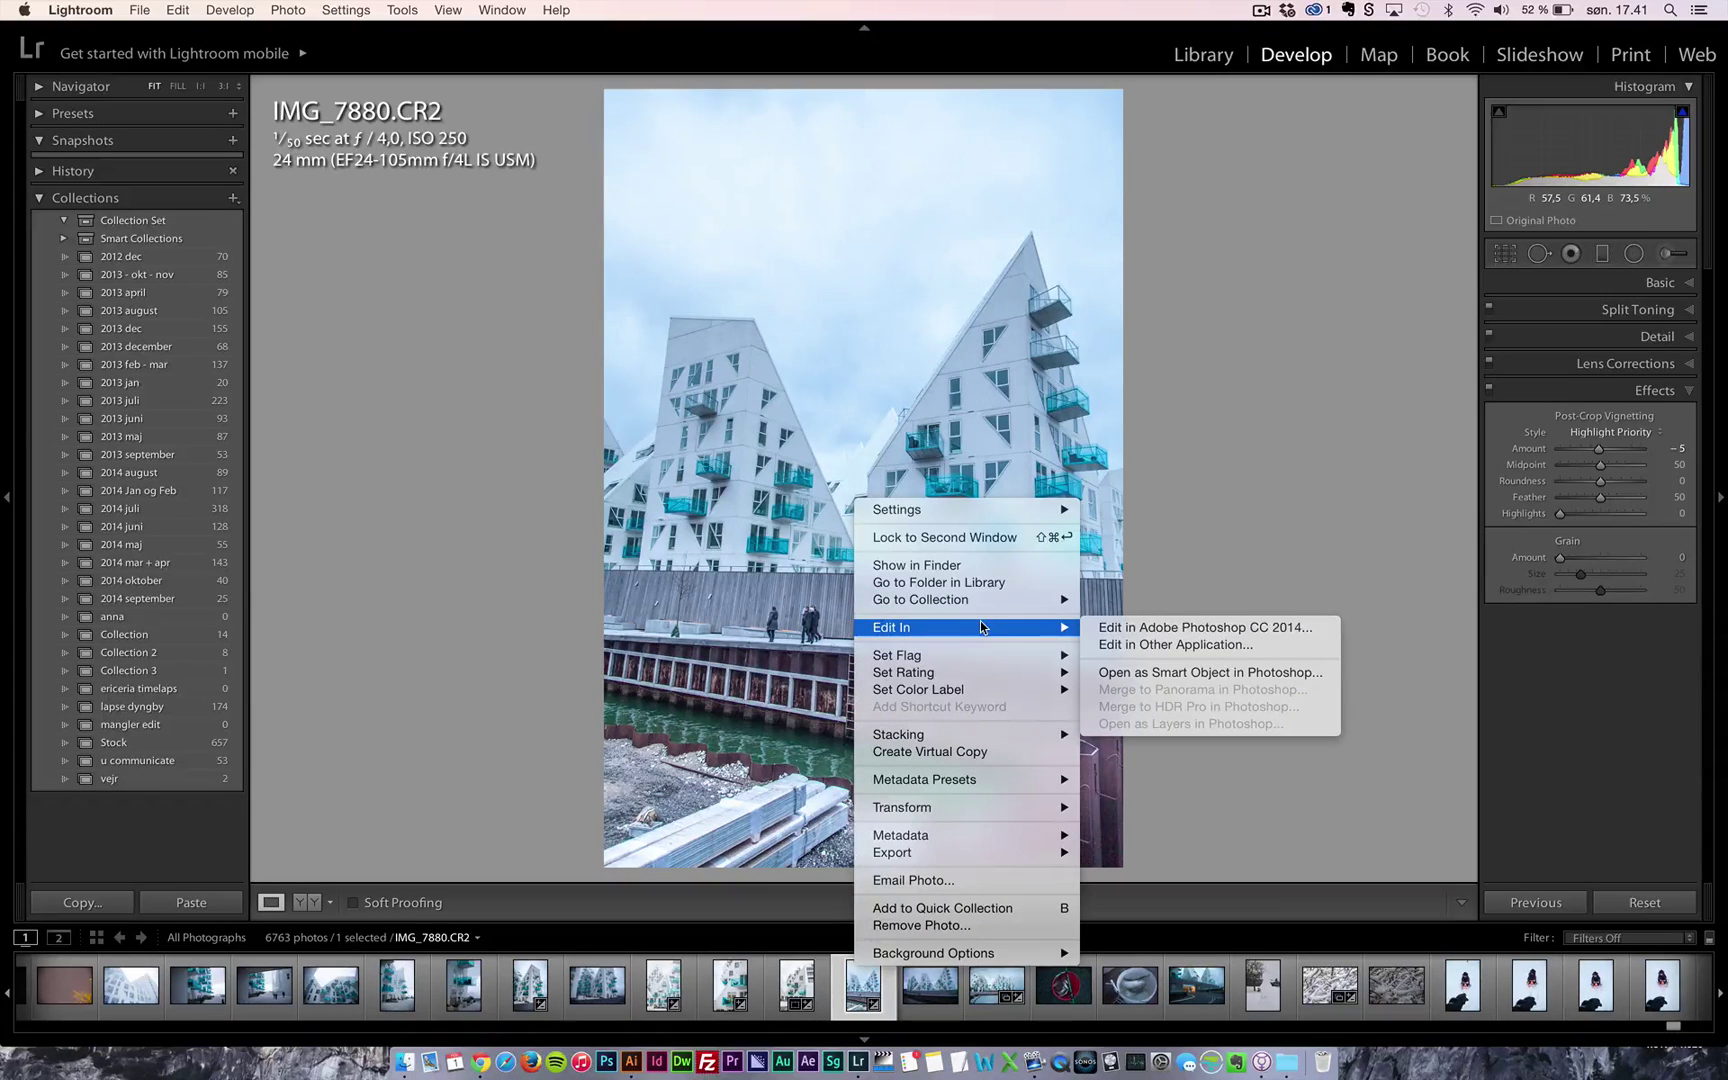
pyautogui.click(1130, 627)
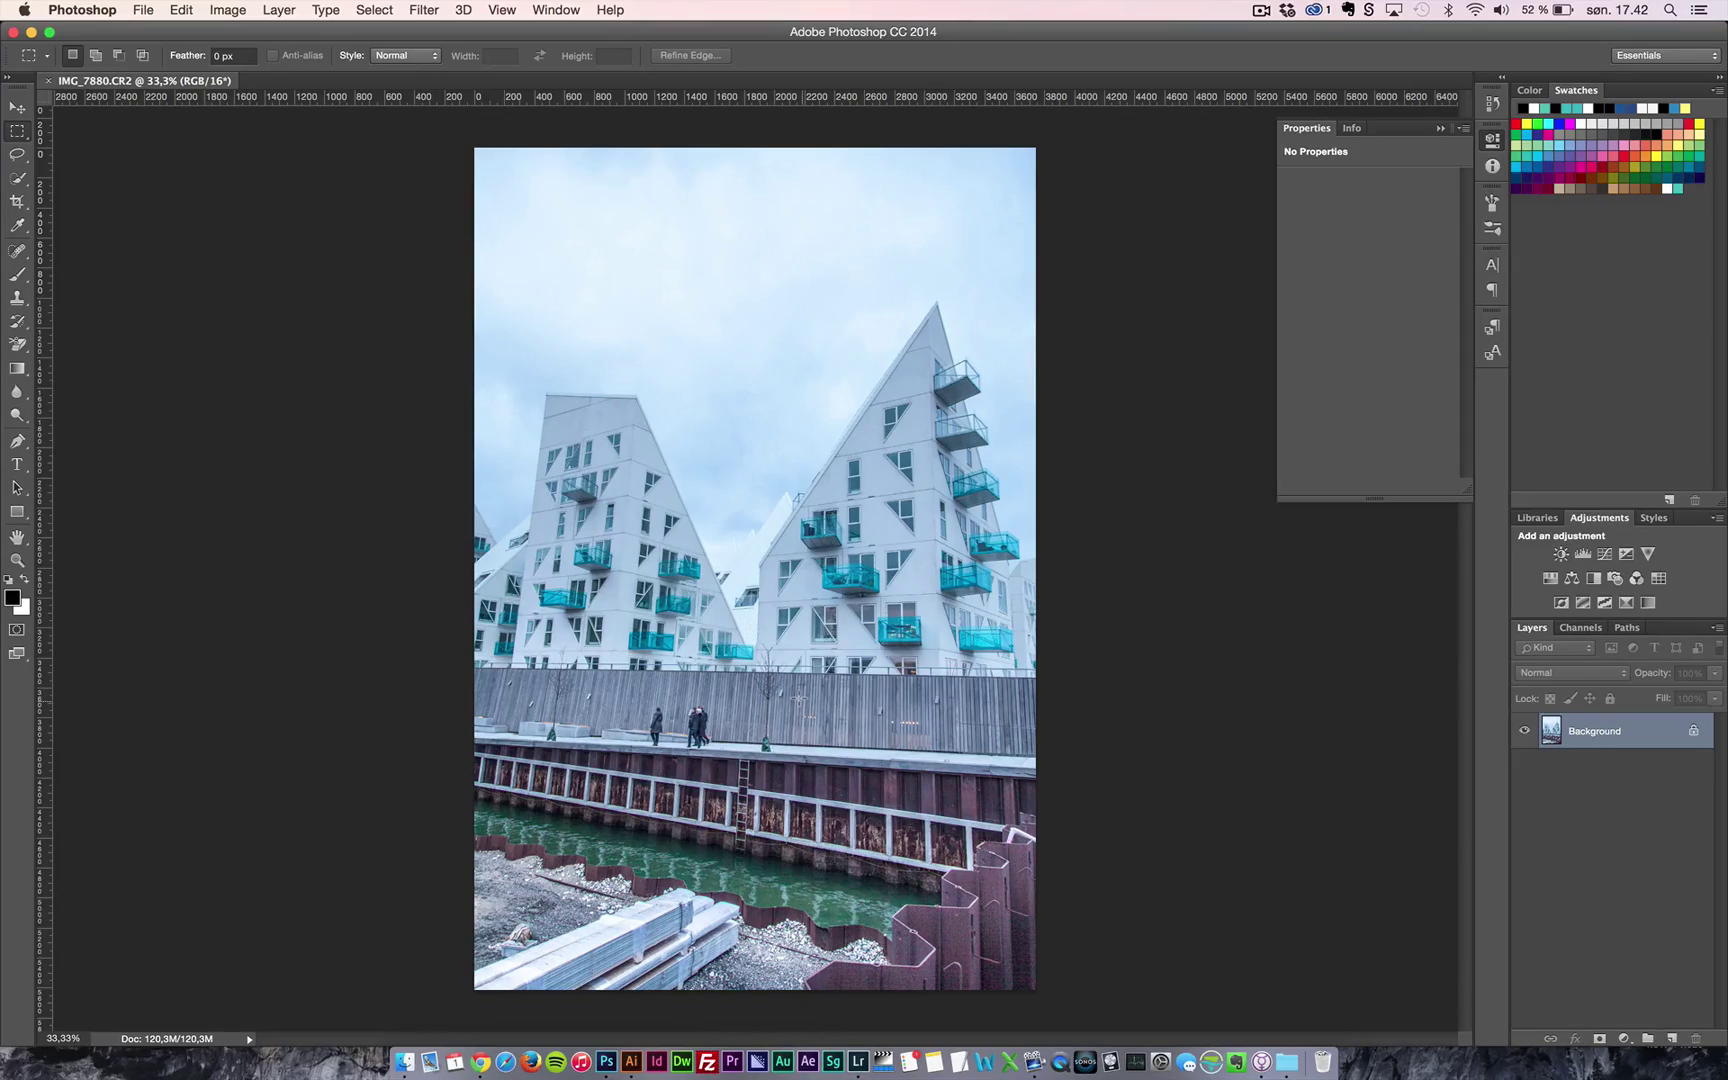
# - Draw a freehand lasso selection around the four people walking in front of the wooden wall
pyautogui.press('z')
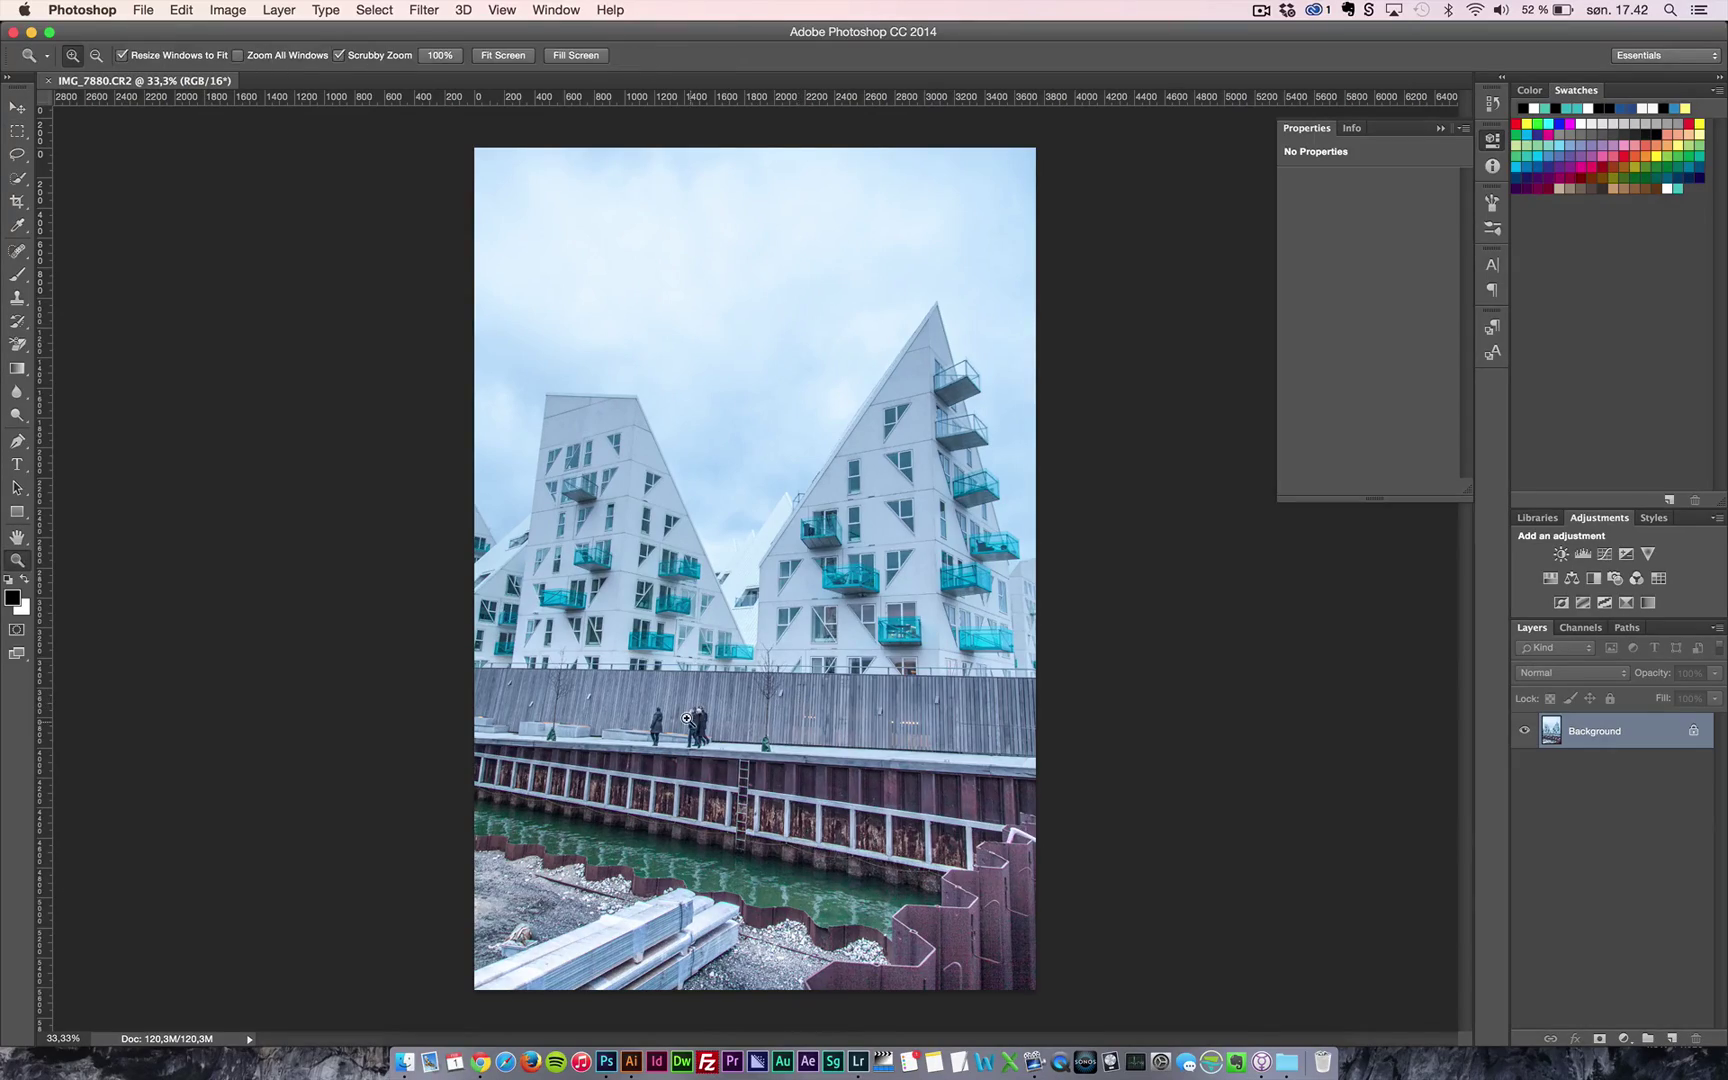
pyautogui.click(690, 716)
pyautogui.click(641, 714)
pyautogui.click(677, 716)
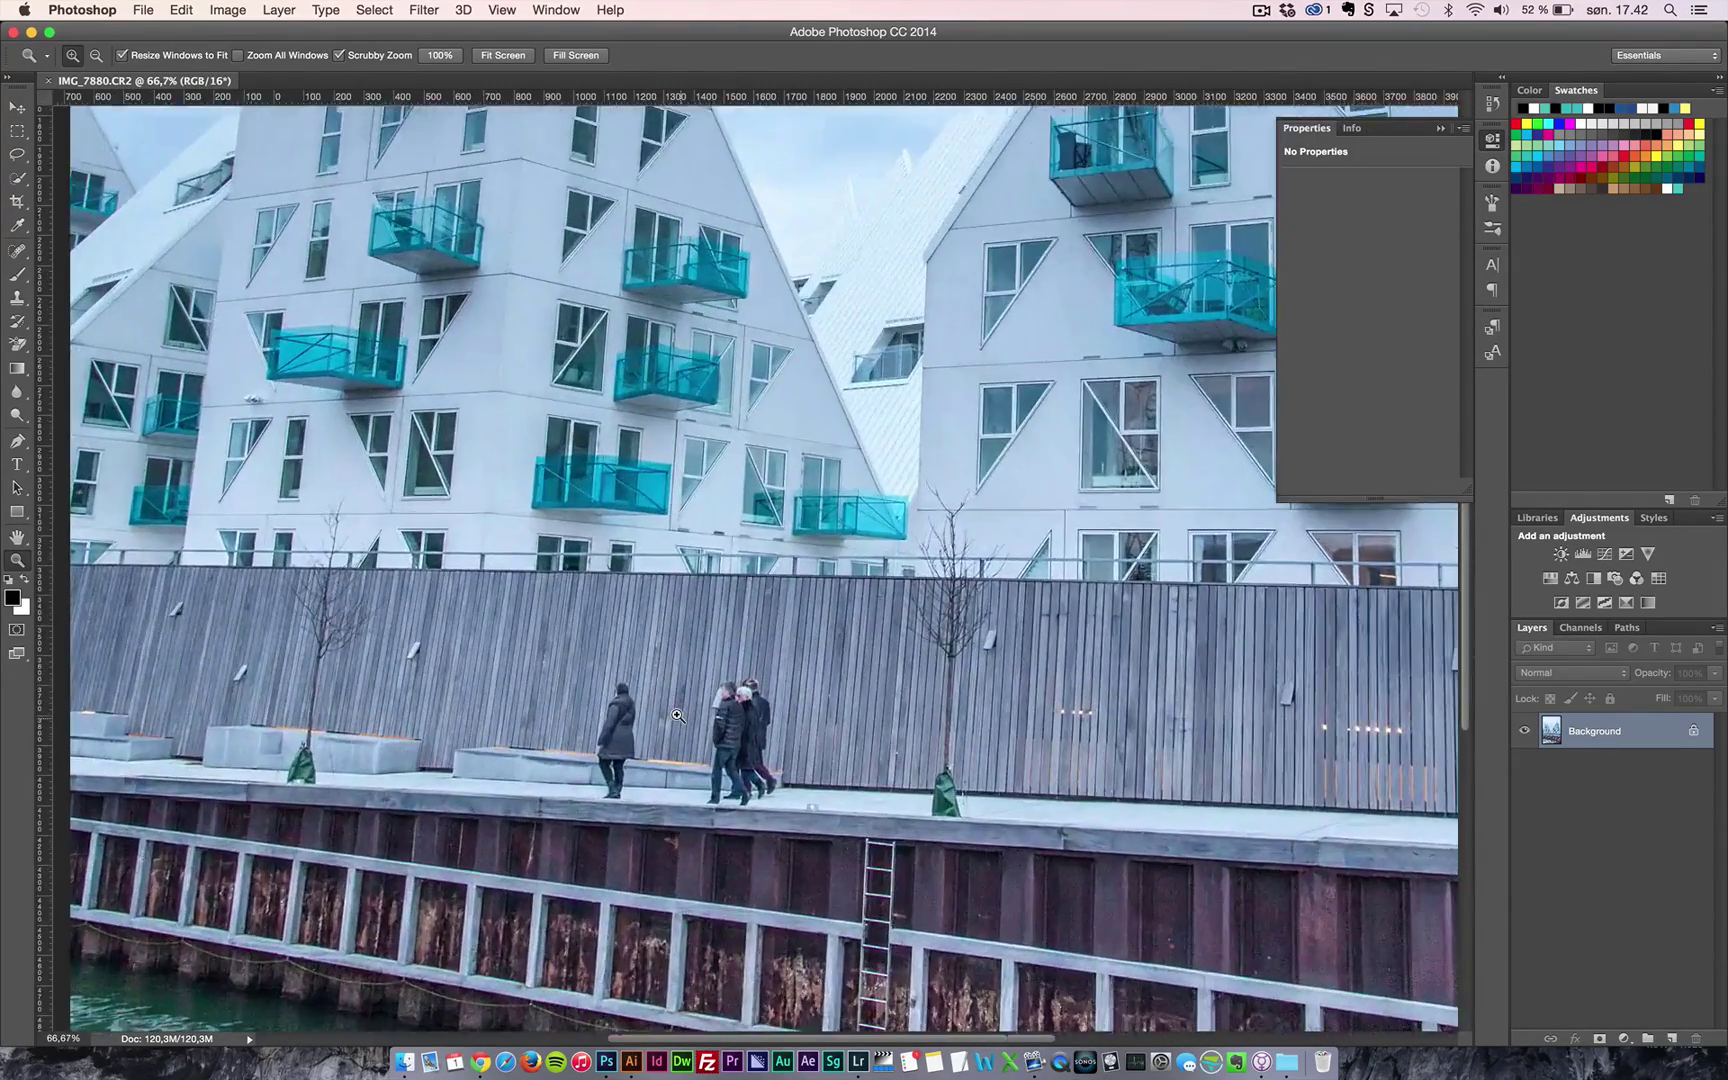
pyautogui.click(677, 716)
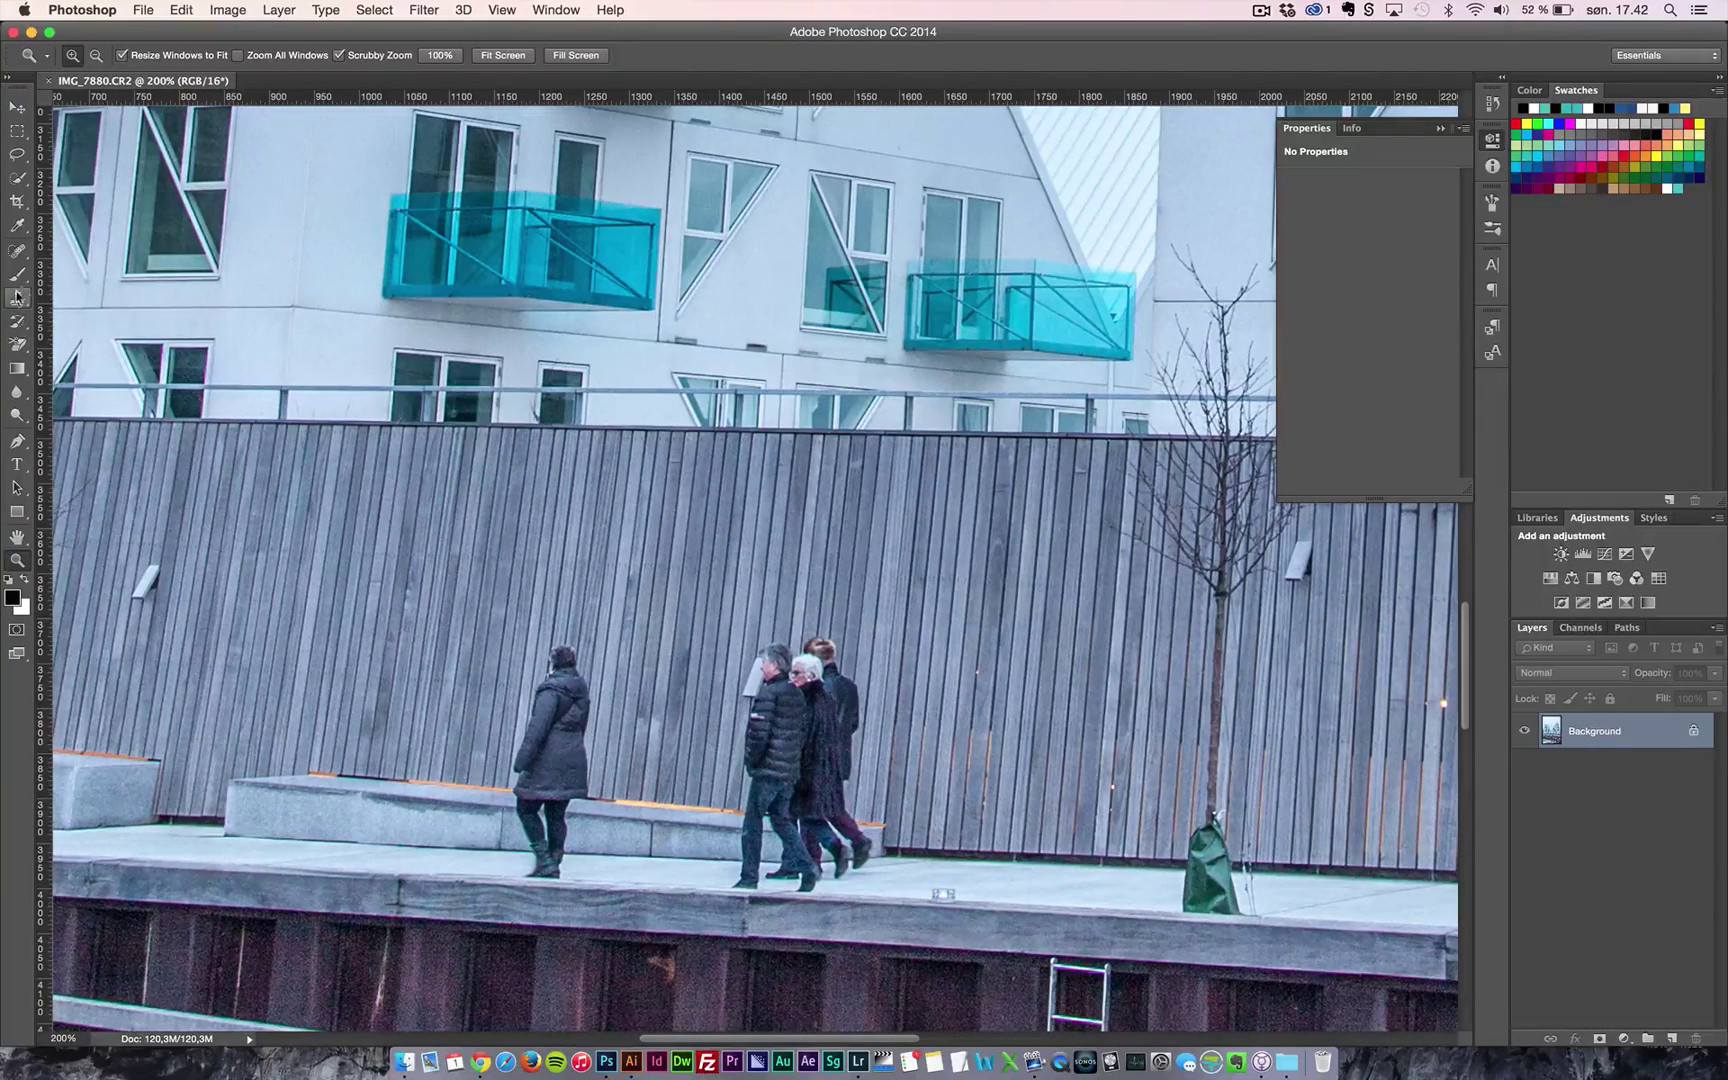
pyautogui.click(25, 158)
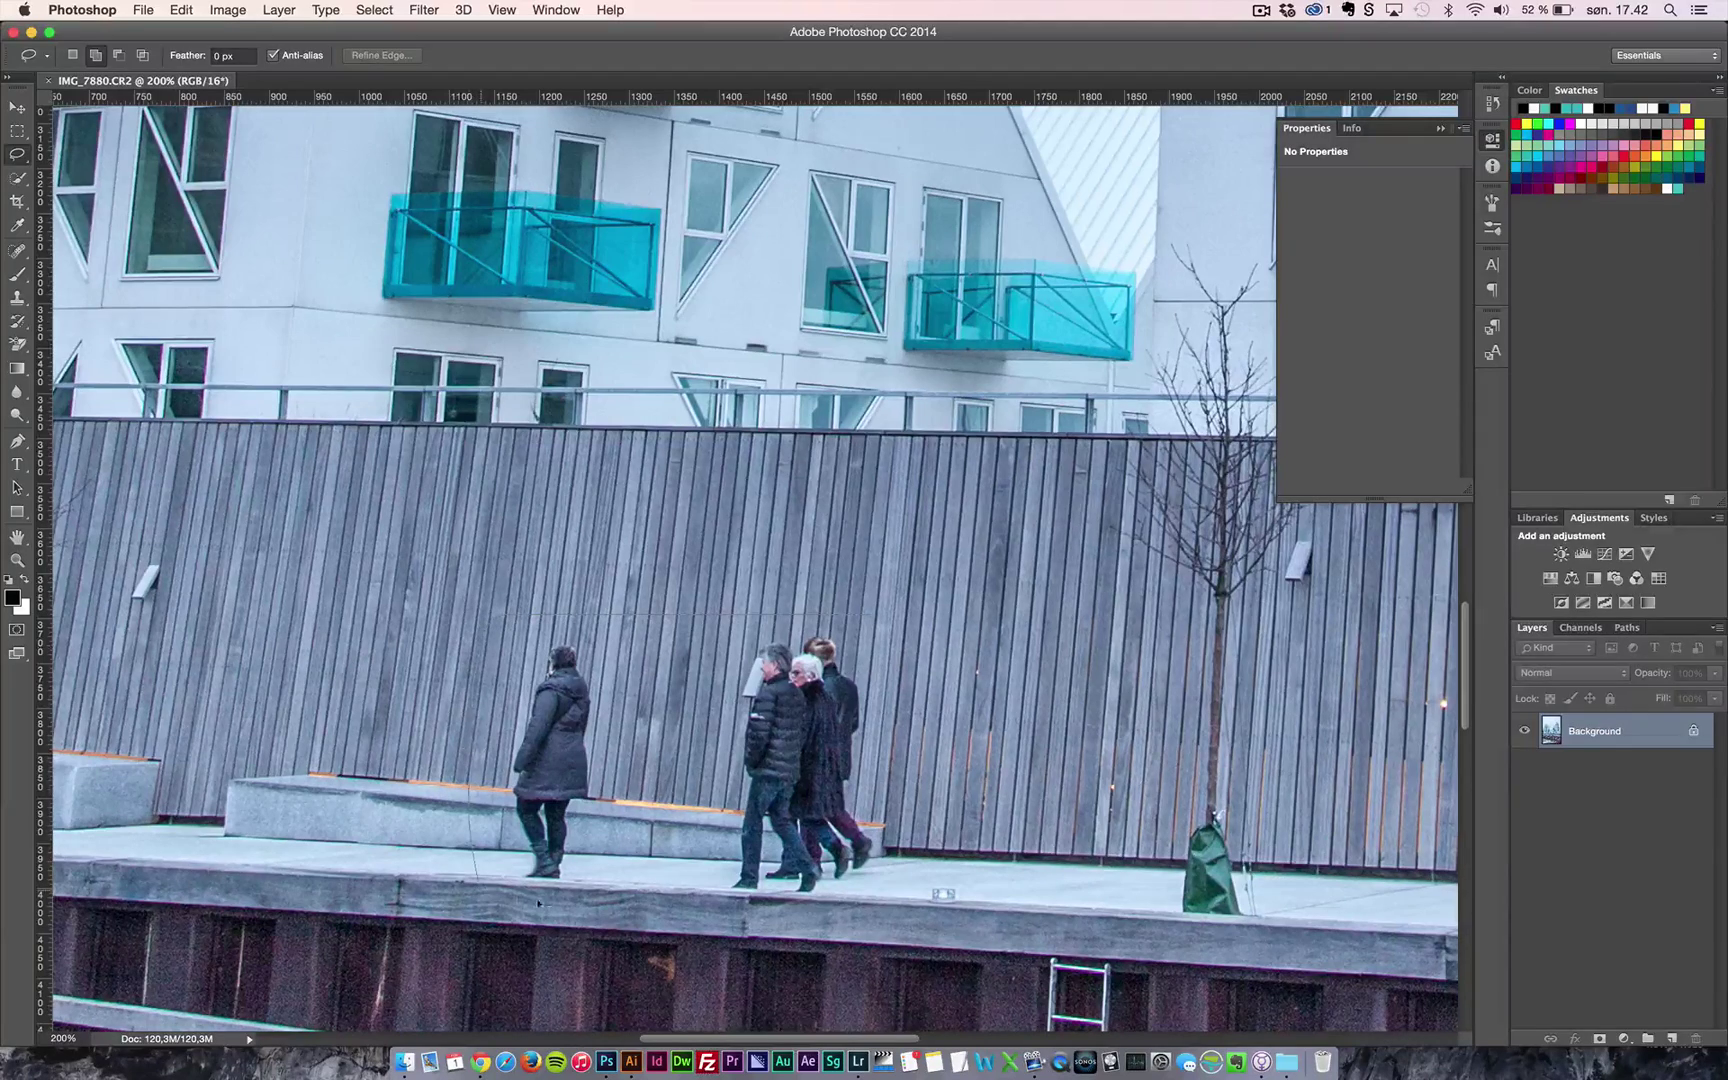
pyautogui.moveTo(834, 898)
pyautogui.mouseDown()
pyautogui.moveTo(932, 869)
pyautogui.moveTo(919, 751)
pyautogui.mouseUp()
pyautogui.moveTo(840, 597); pyautogui.dragTo(848, 600)
# - Try to remove the selected people with a Content-Aware fill in Normal mode at 100% opacity
pyautogui.click(186, 10)
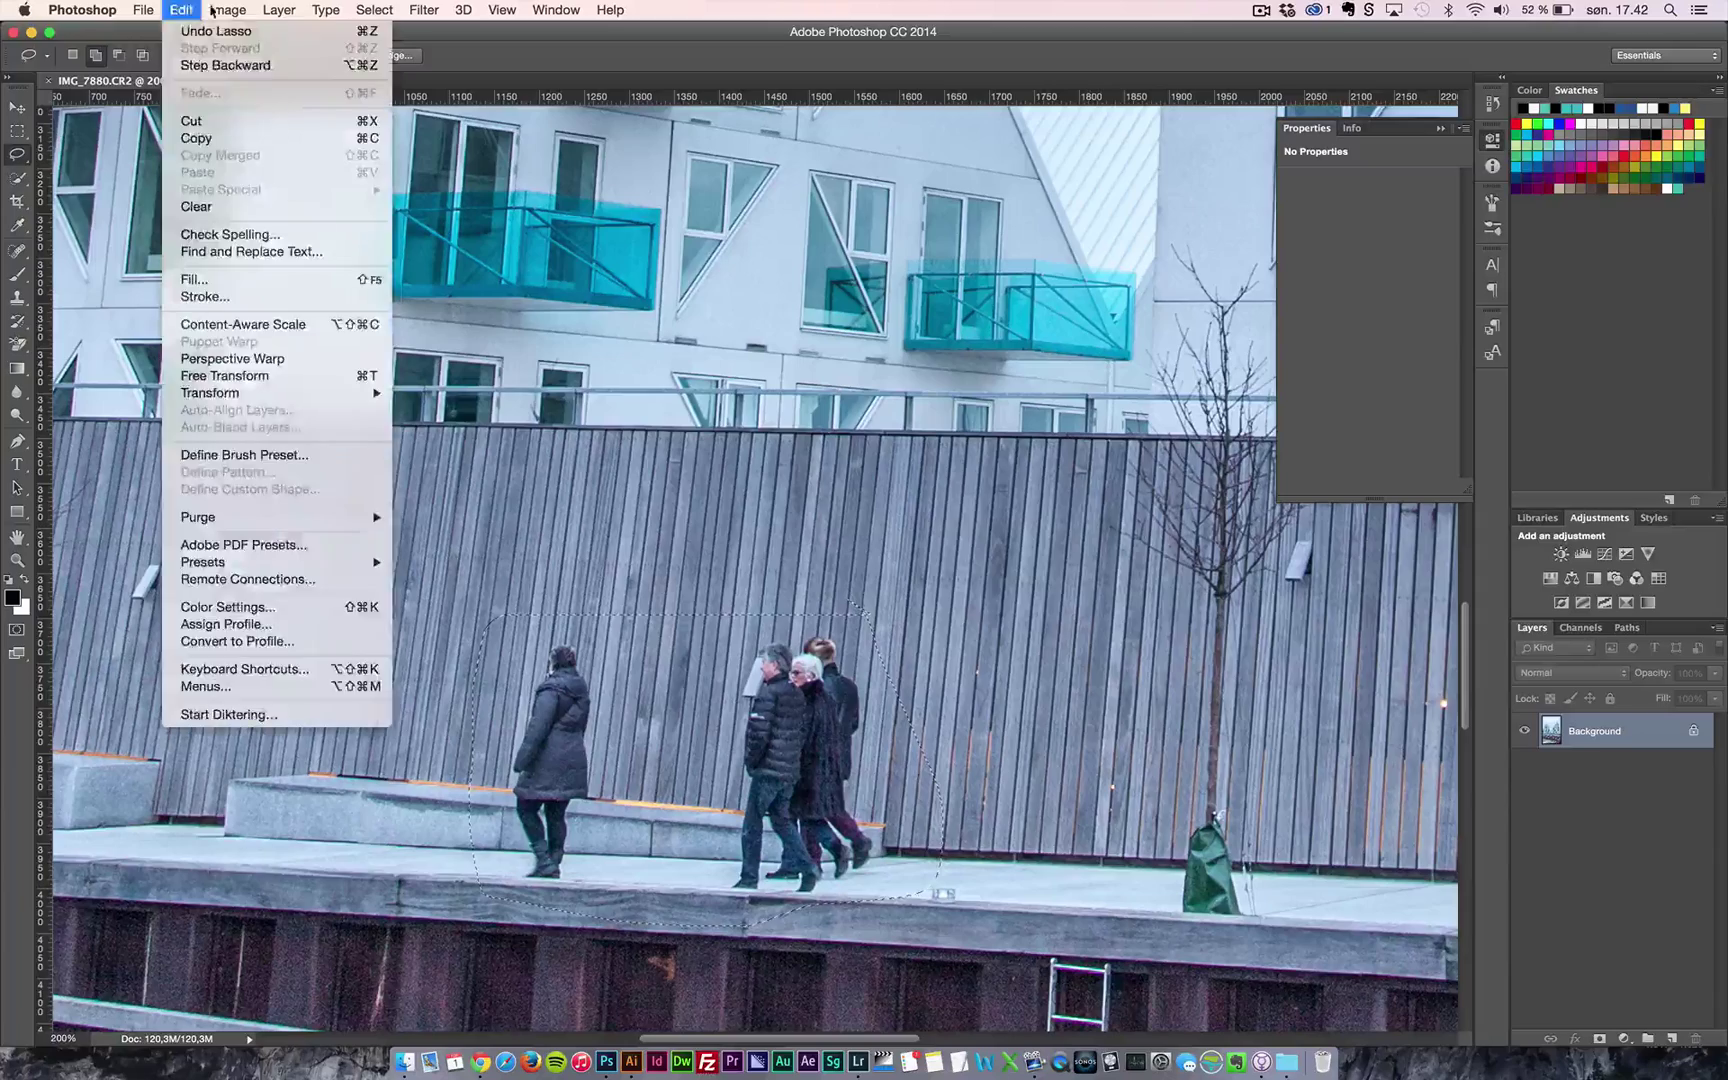
pyautogui.moveTo(232, 10)
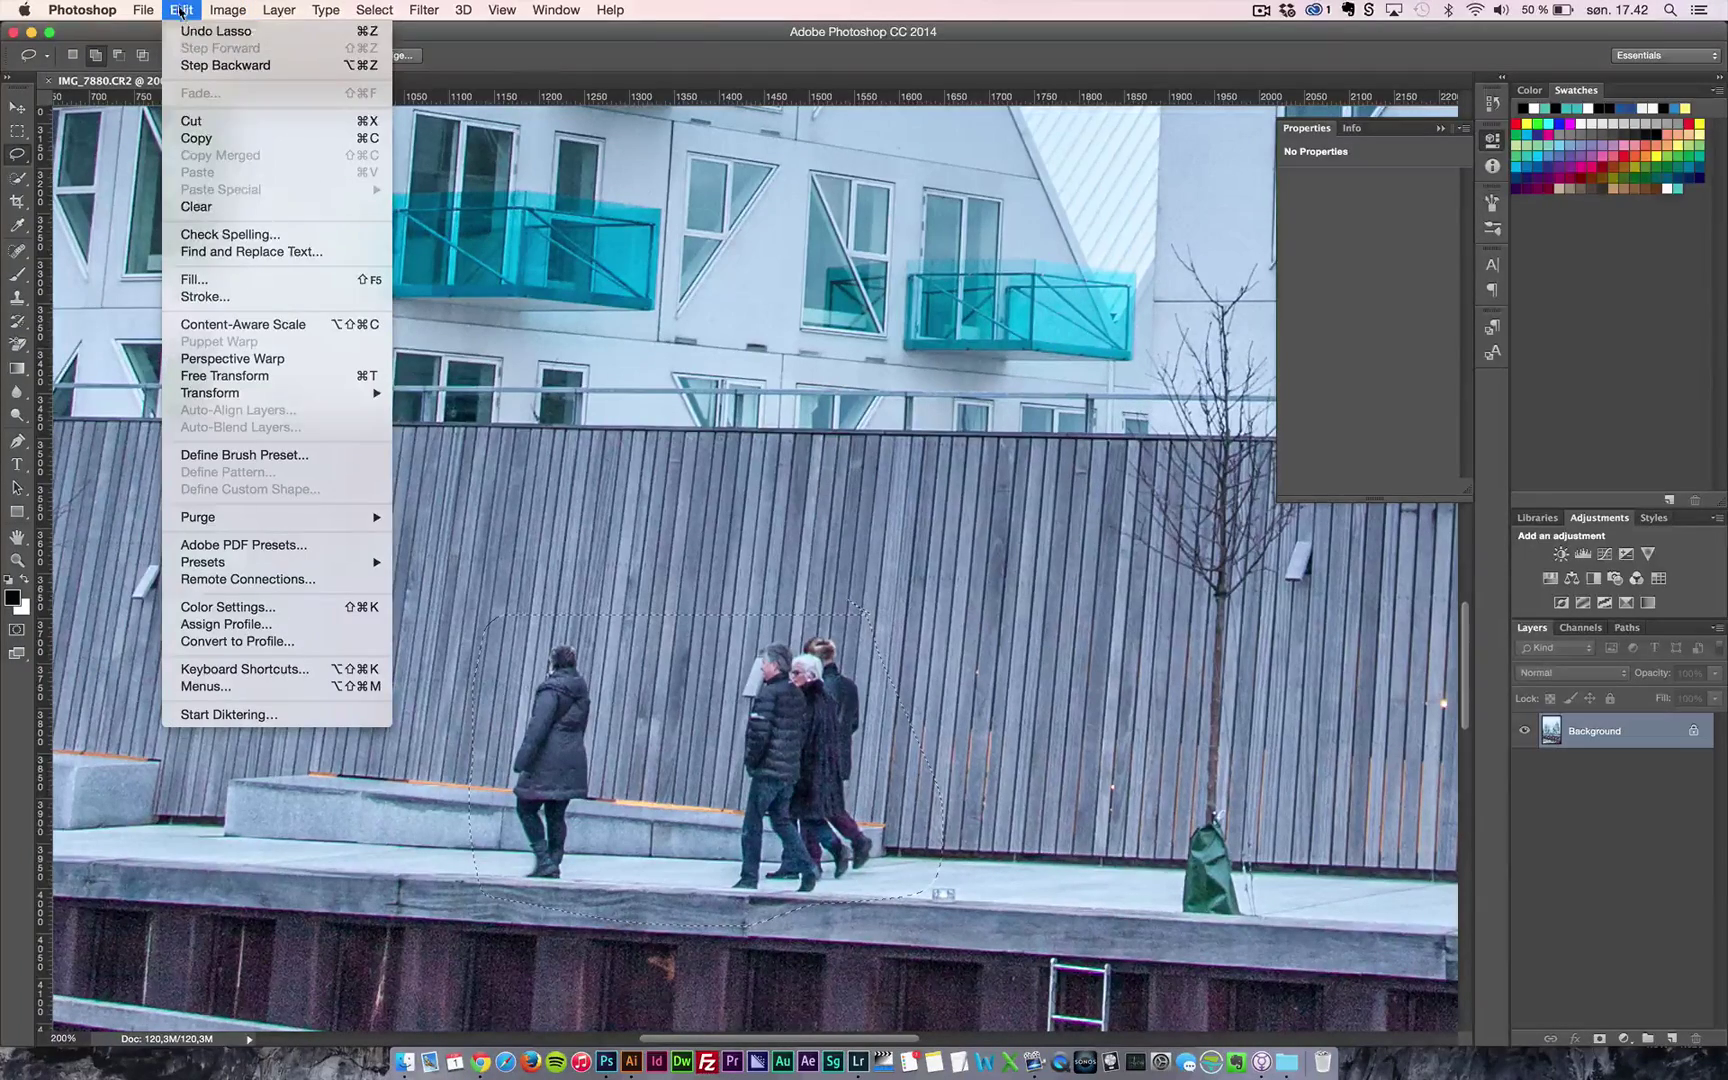
pyautogui.click(195, 283)
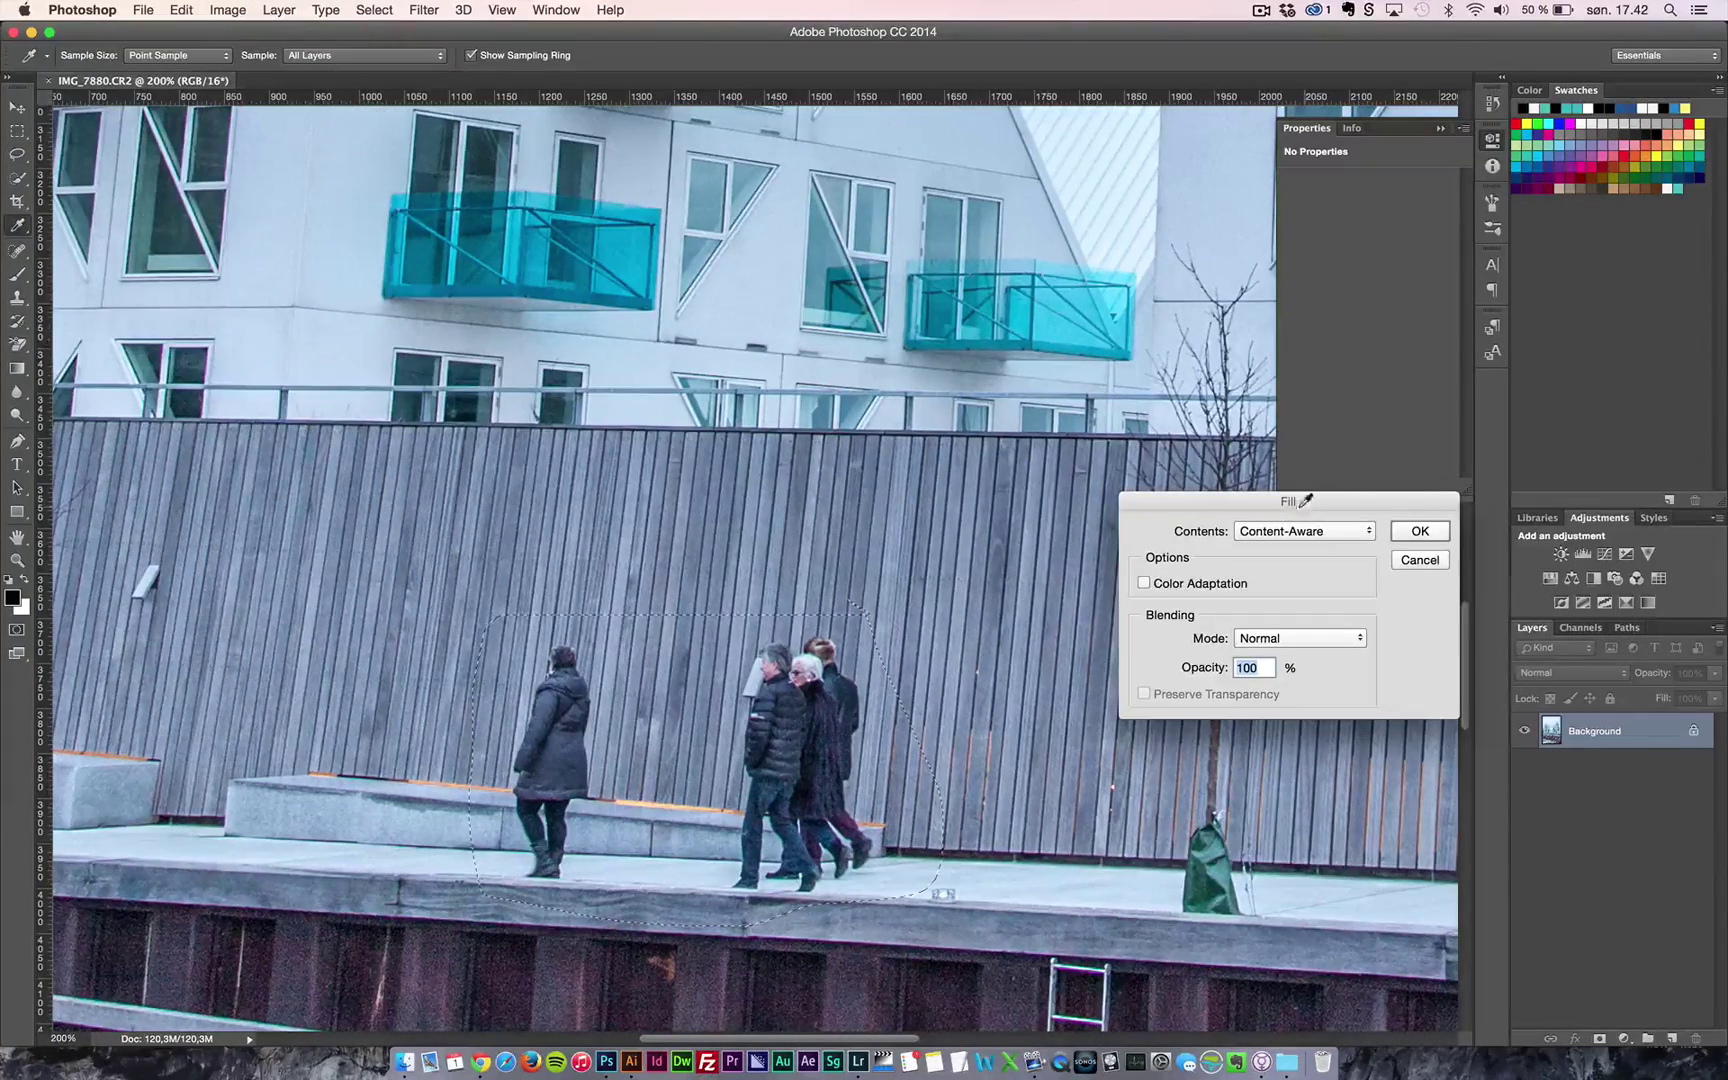
pyautogui.click(1408, 530)
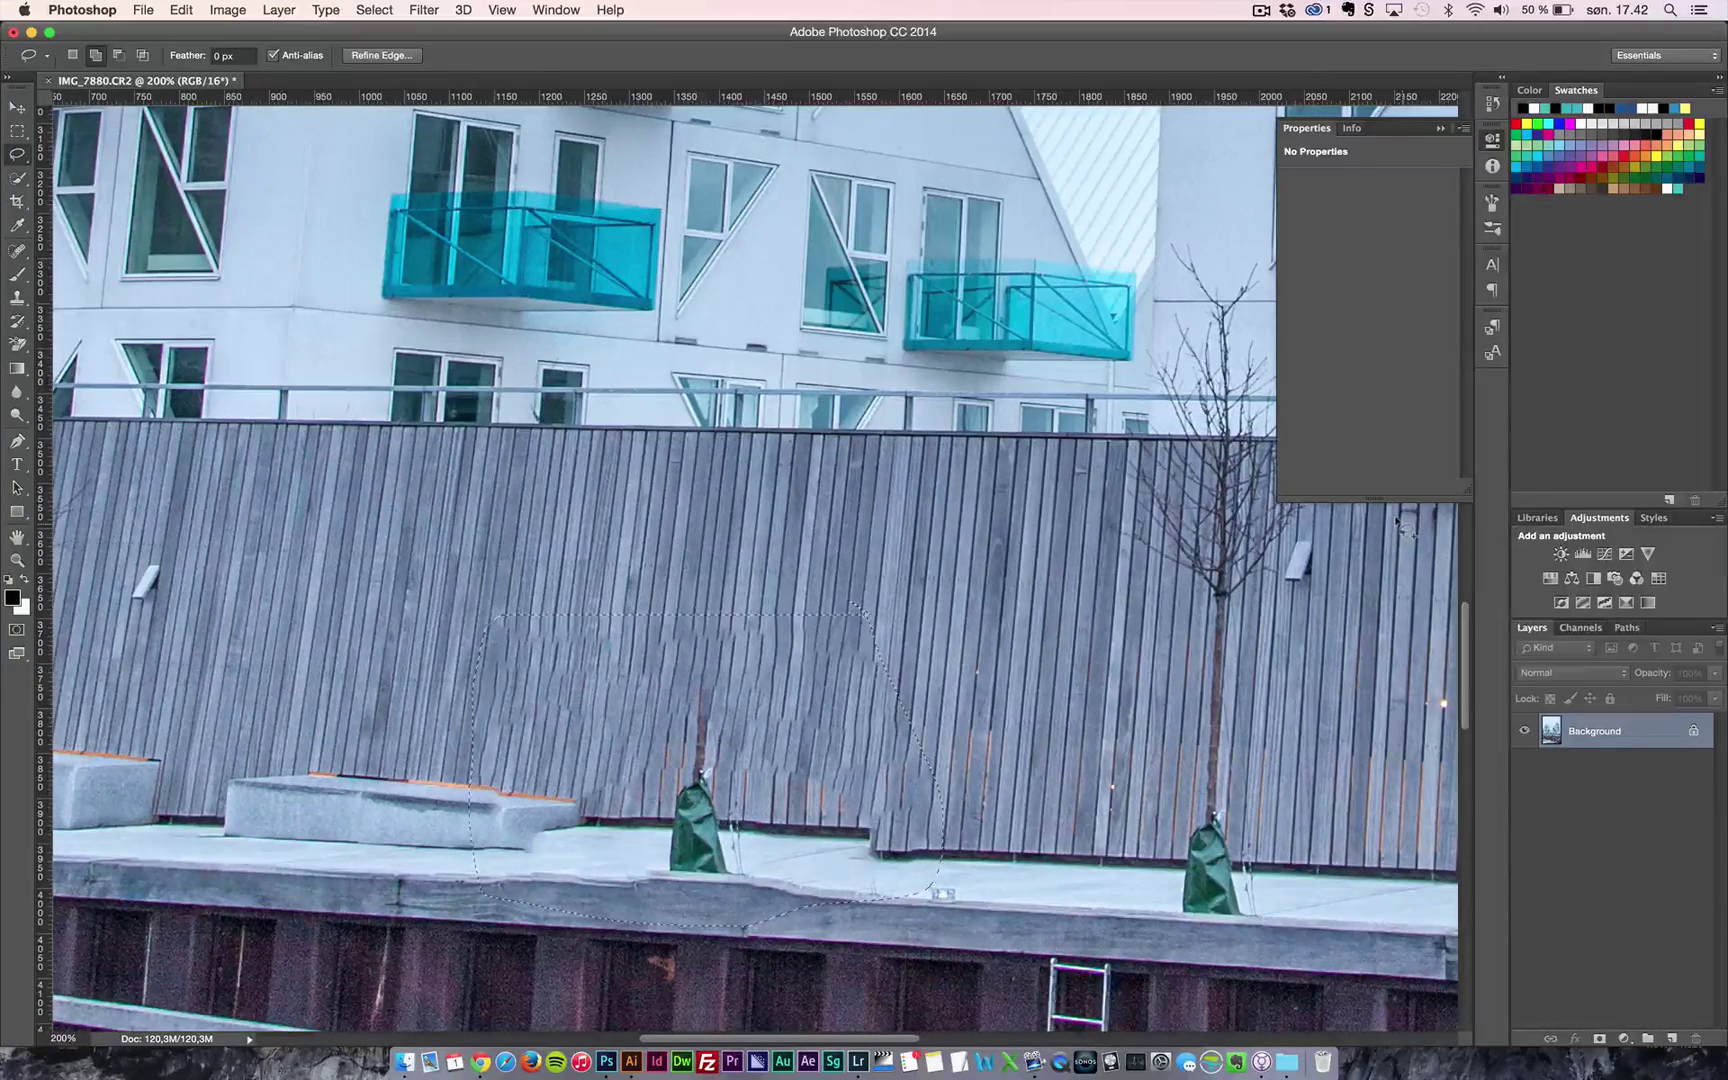
# - Undo the Content-Aware fill and clear the lasso selection
pyautogui.press('super+z')
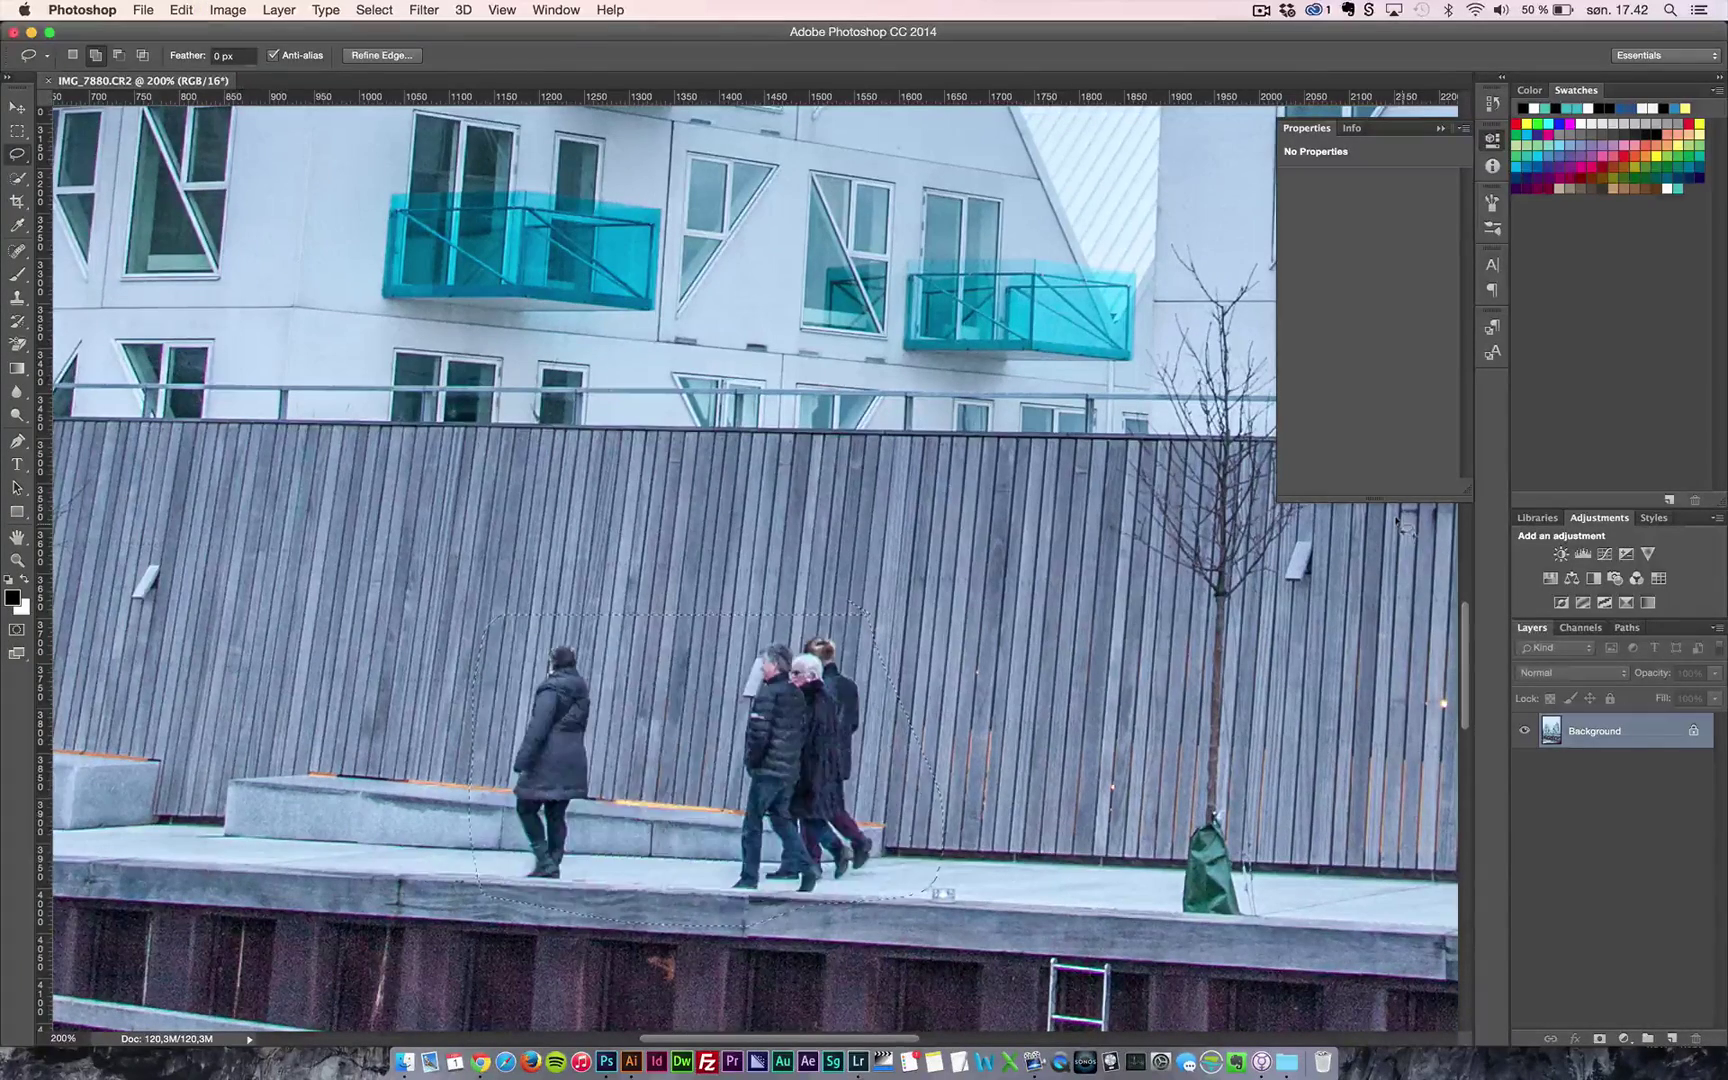
pyautogui.press('super+d')
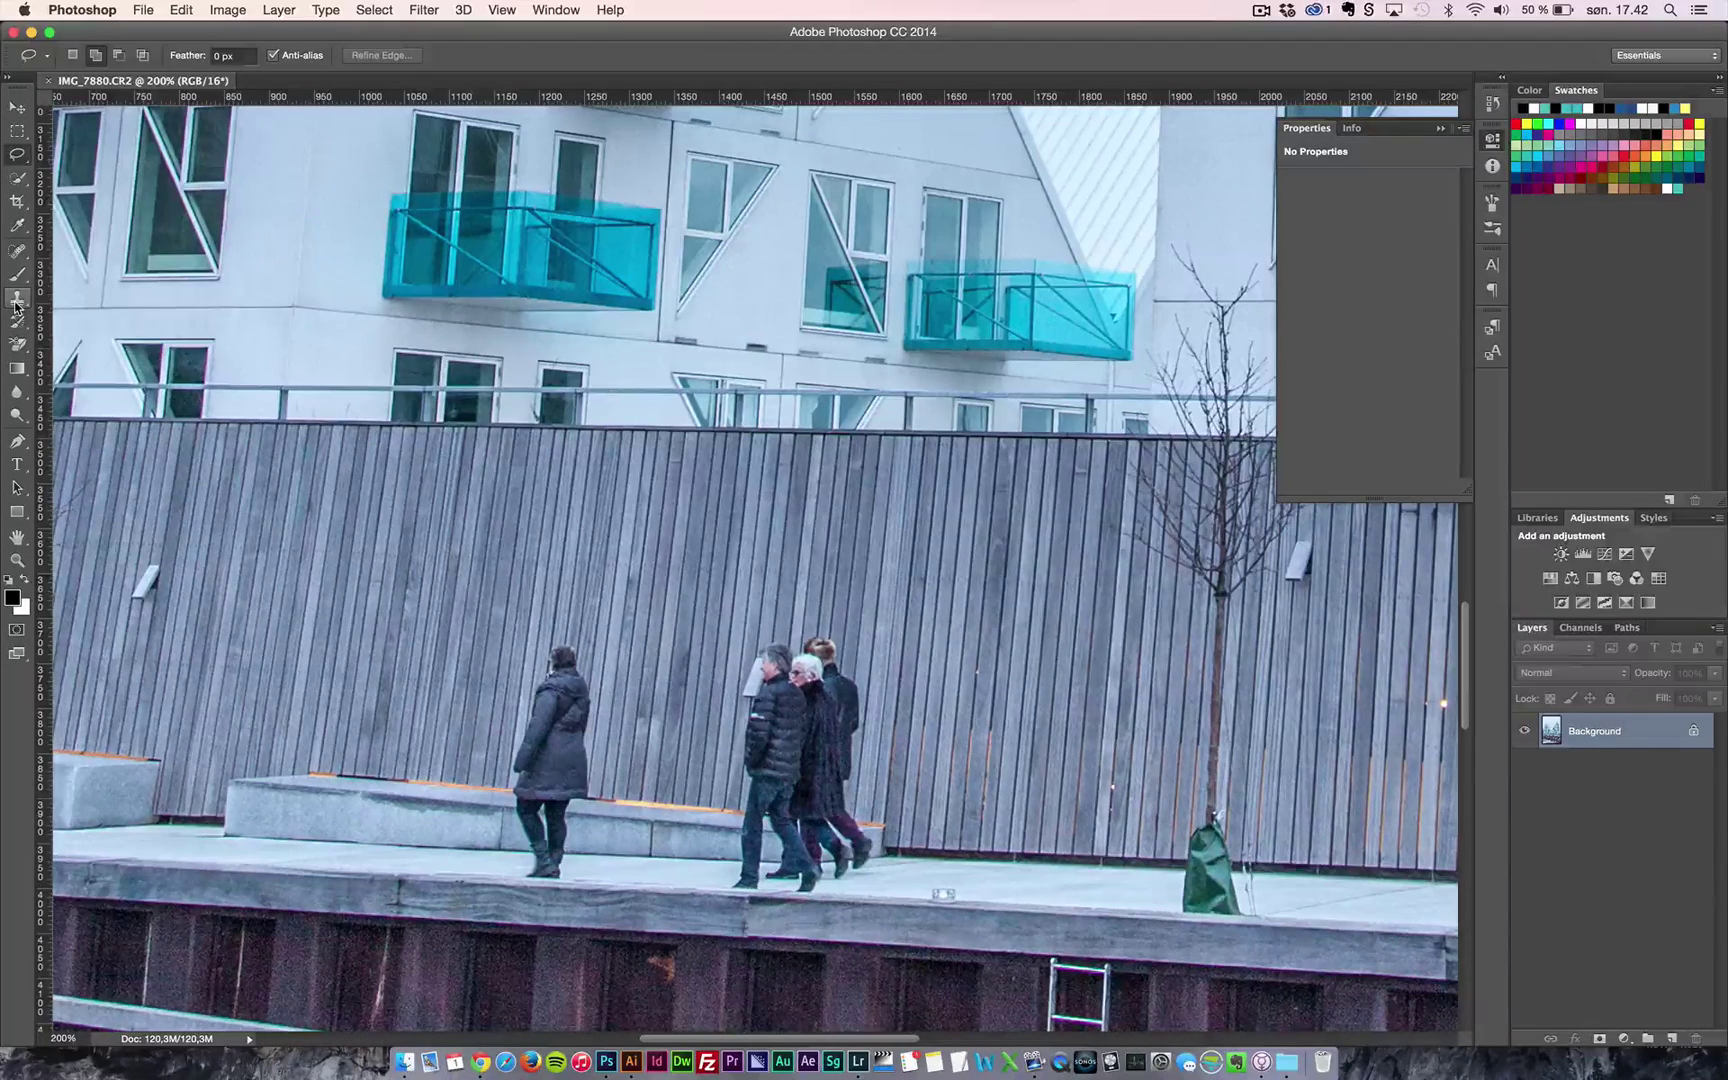
# - With the Clone Stamp, cover the back of the lone walker's head and hood with wall planks
pyautogui.click(16, 300)
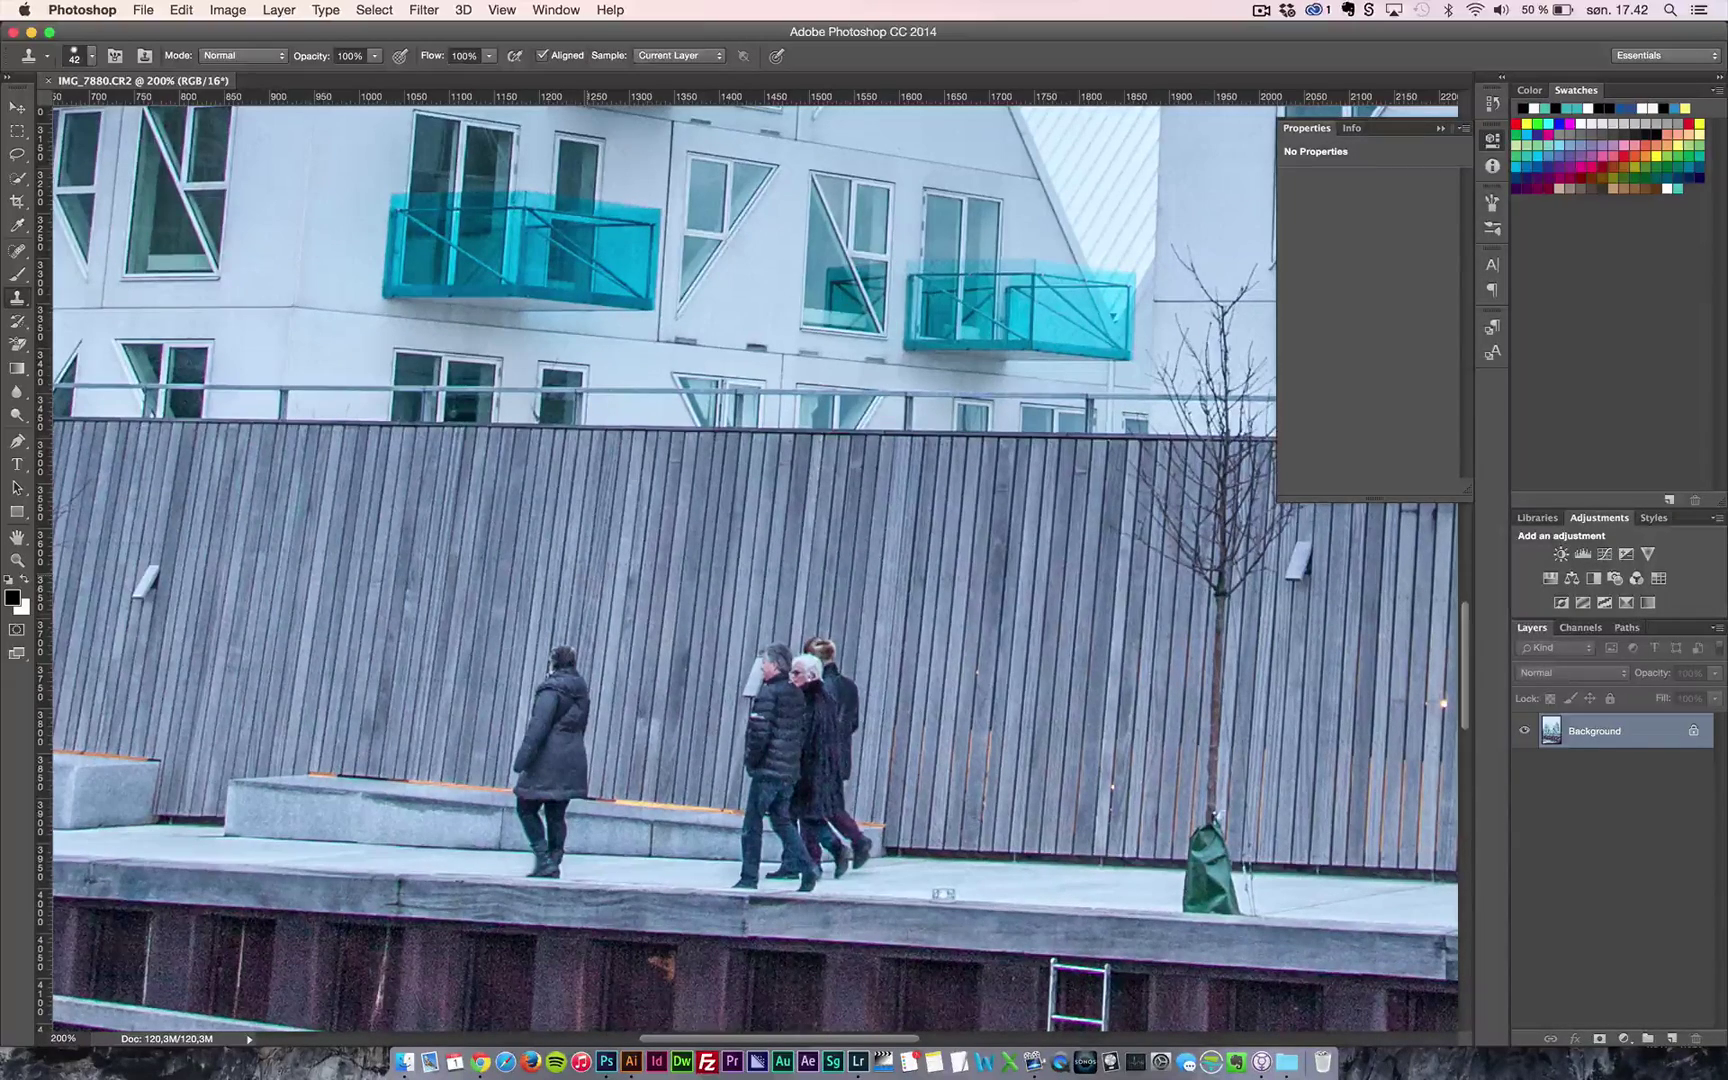
pyautogui.click(566, 652)
pyautogui.click(568, 656)
pyautogui.click(572, 658)
pyautogui.click(566, 664)
pyautogui.click(570, 672)
pyautogui.click(574, 683)
pyautogui.click(572, 688)
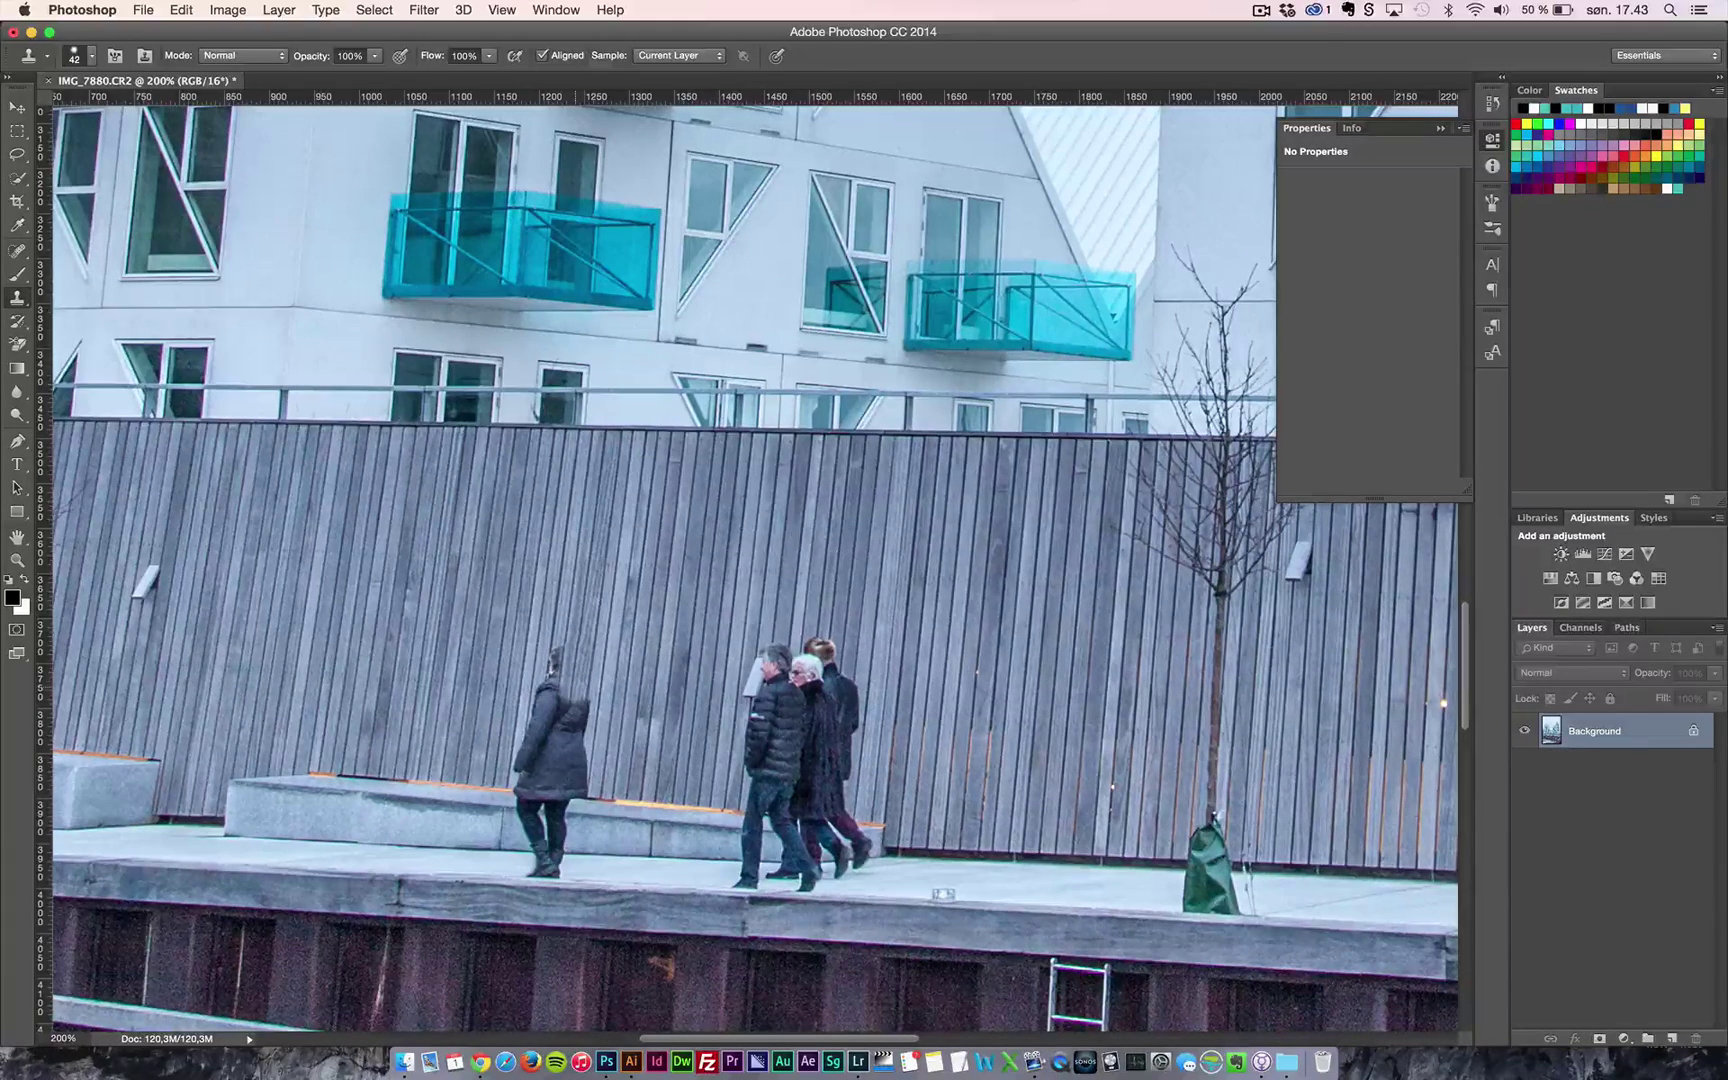
# - Clone wall planks over the back of the lone walker's coat, from the shoulder down to the waist
pyautogui.click(571, 704)
pyautogui.click(570, 707)
pyautogui.click(570, 716)
pyautogui.click(571, 726)
pyautogui.click(568, 731)
pyautogui.click(566, 748)
pyautogui.click(559, 740)
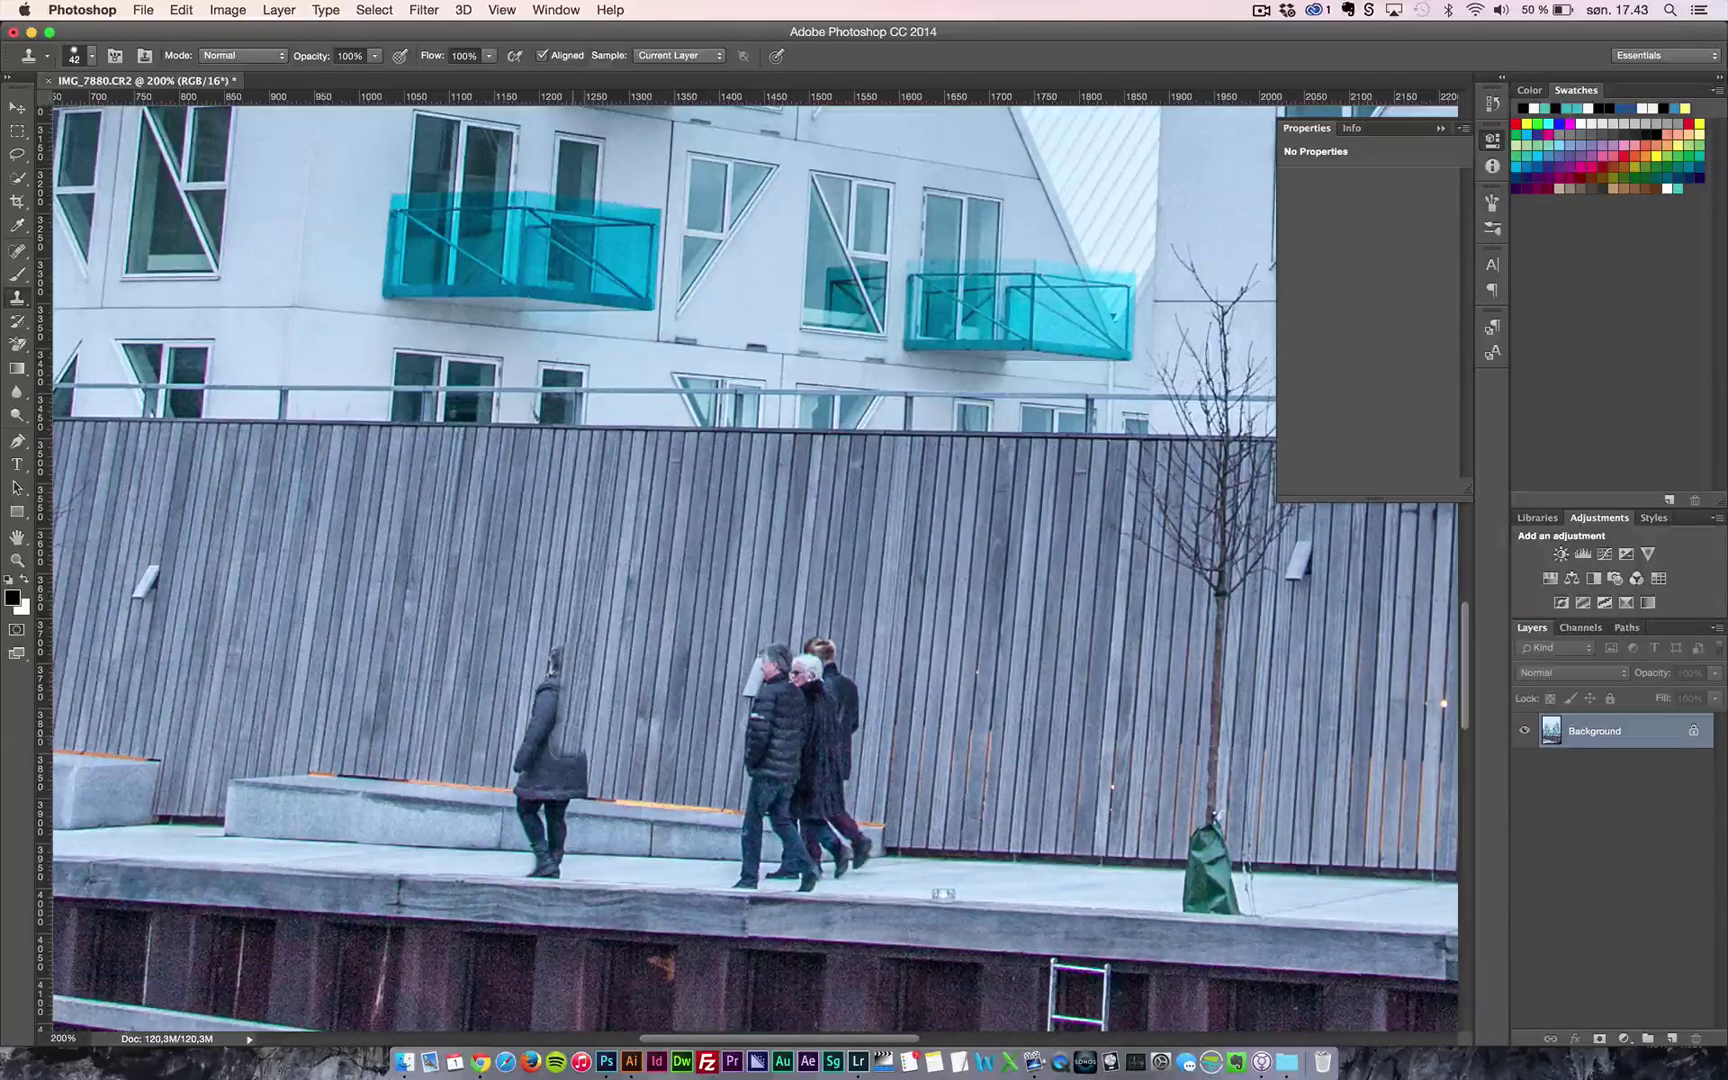
# - Clone planks over the rear edge of the coat just above the hem, undoing the misplaced dab
pyautogui.click(572, 757)
pyautogui.click(571, 770)
pyautogui.press('super+z')
pyautogui.click(580, 749)
pyautogui.click(580, 757)
pyautogui.moveTo(580, 761); pyautogui.dragTo(580, 772)
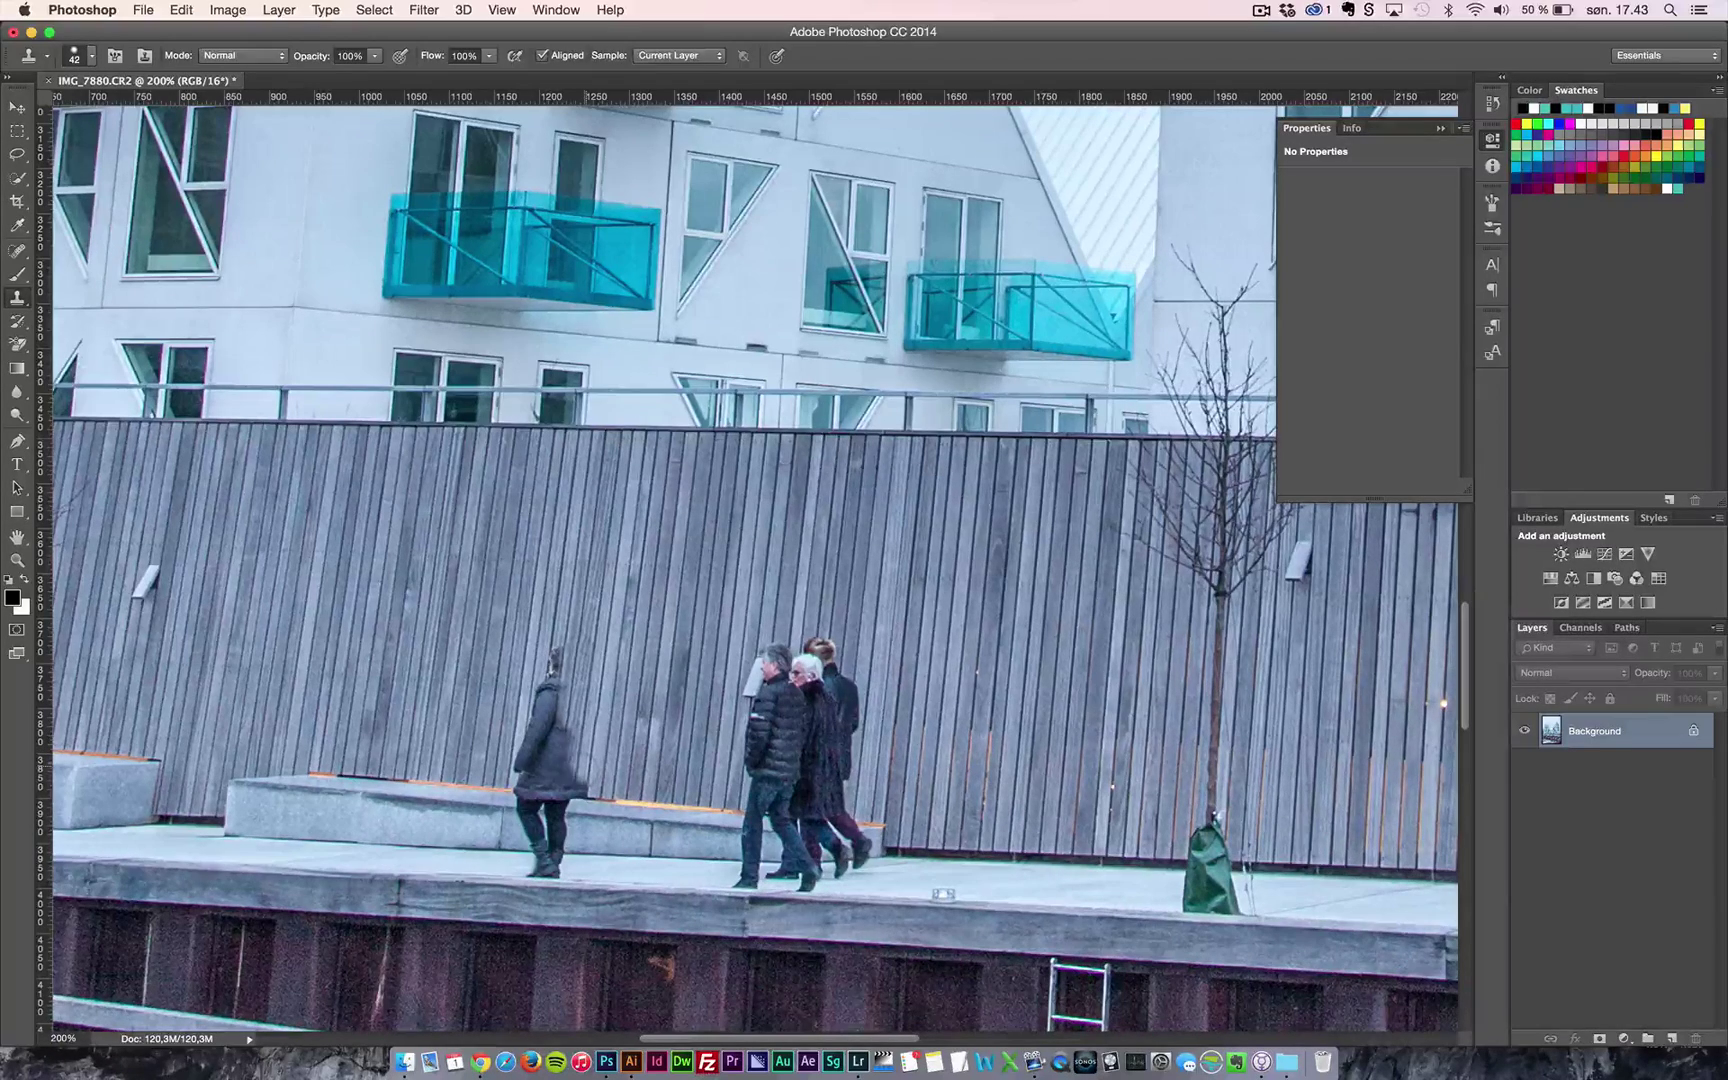
pyautogui.click(577, 775)
pyautogui.click(595, 764)
# - Clone planks over the rest of the lone walker's head and the upper front of the coat
pyautogui.moveTo(560, 652); pyautogui.dragTo(553, 688)
pyautogui.click(550, 703)
pyautogui.click(547, 716)
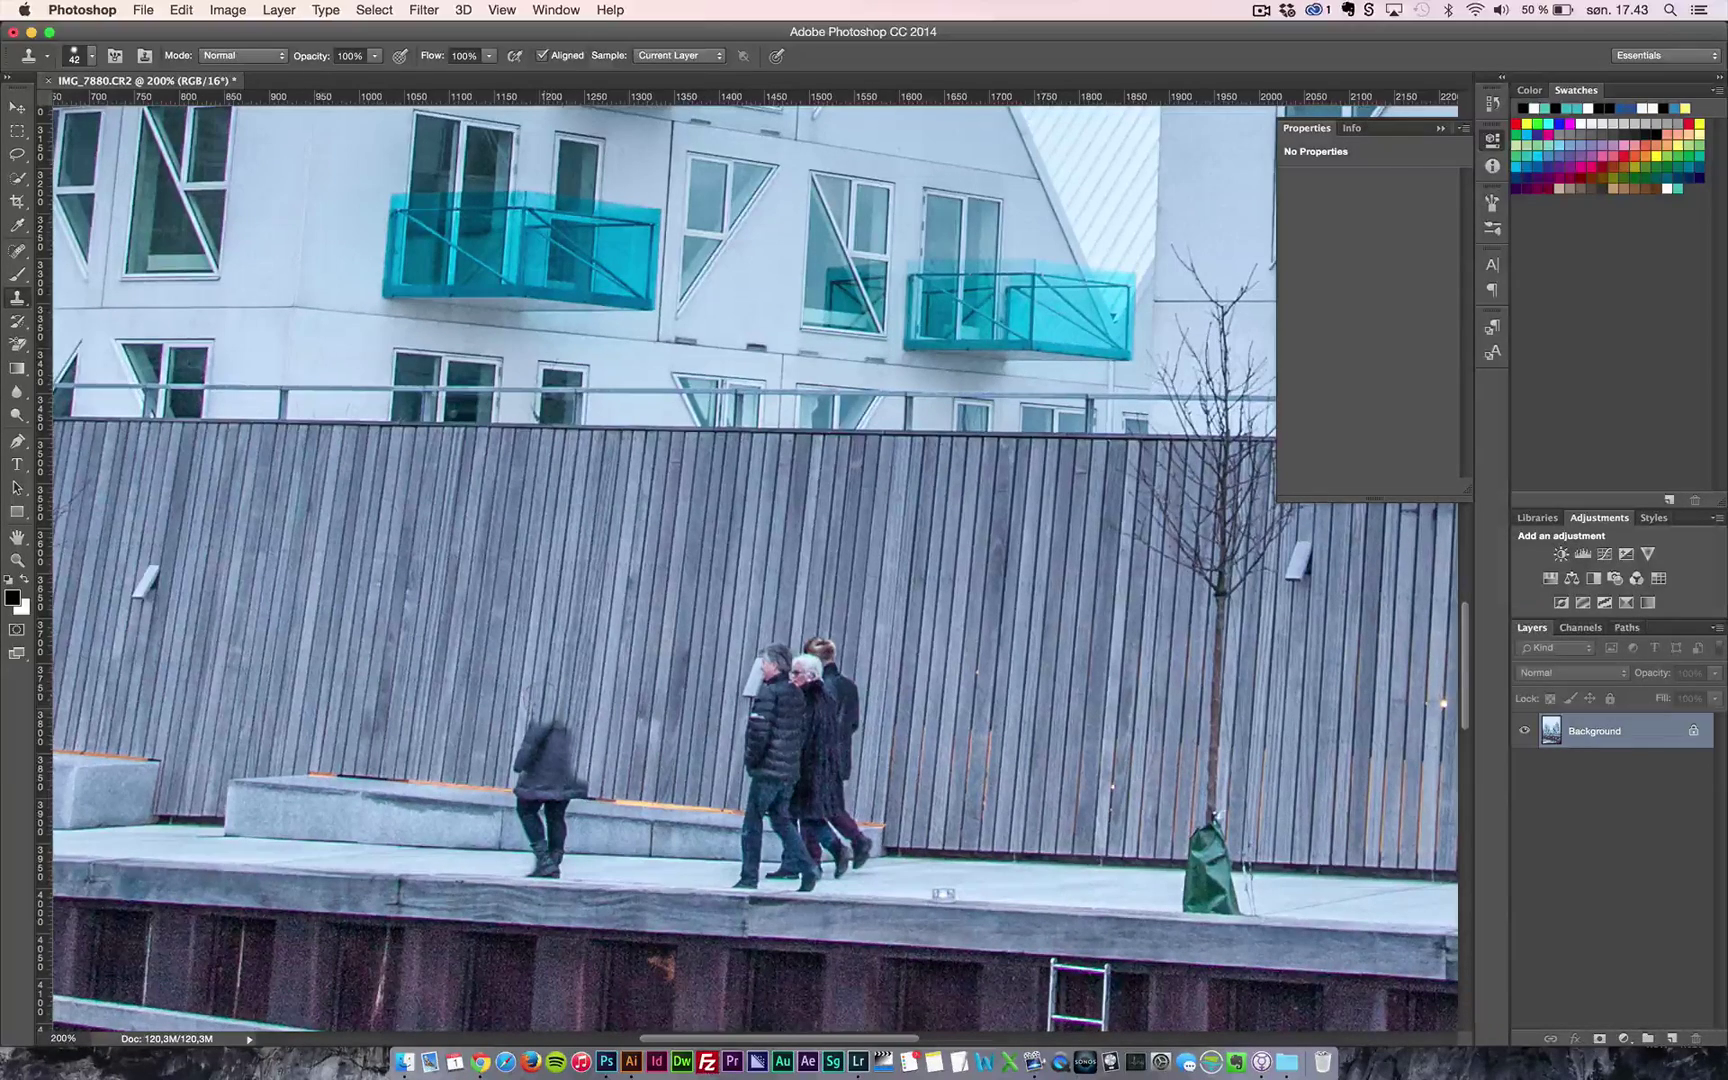
pyautogui.click(544, 726)
pyautogui.click(541, 733)
pyautogui.click(539, 737)
pyautogui.click(536, 782)
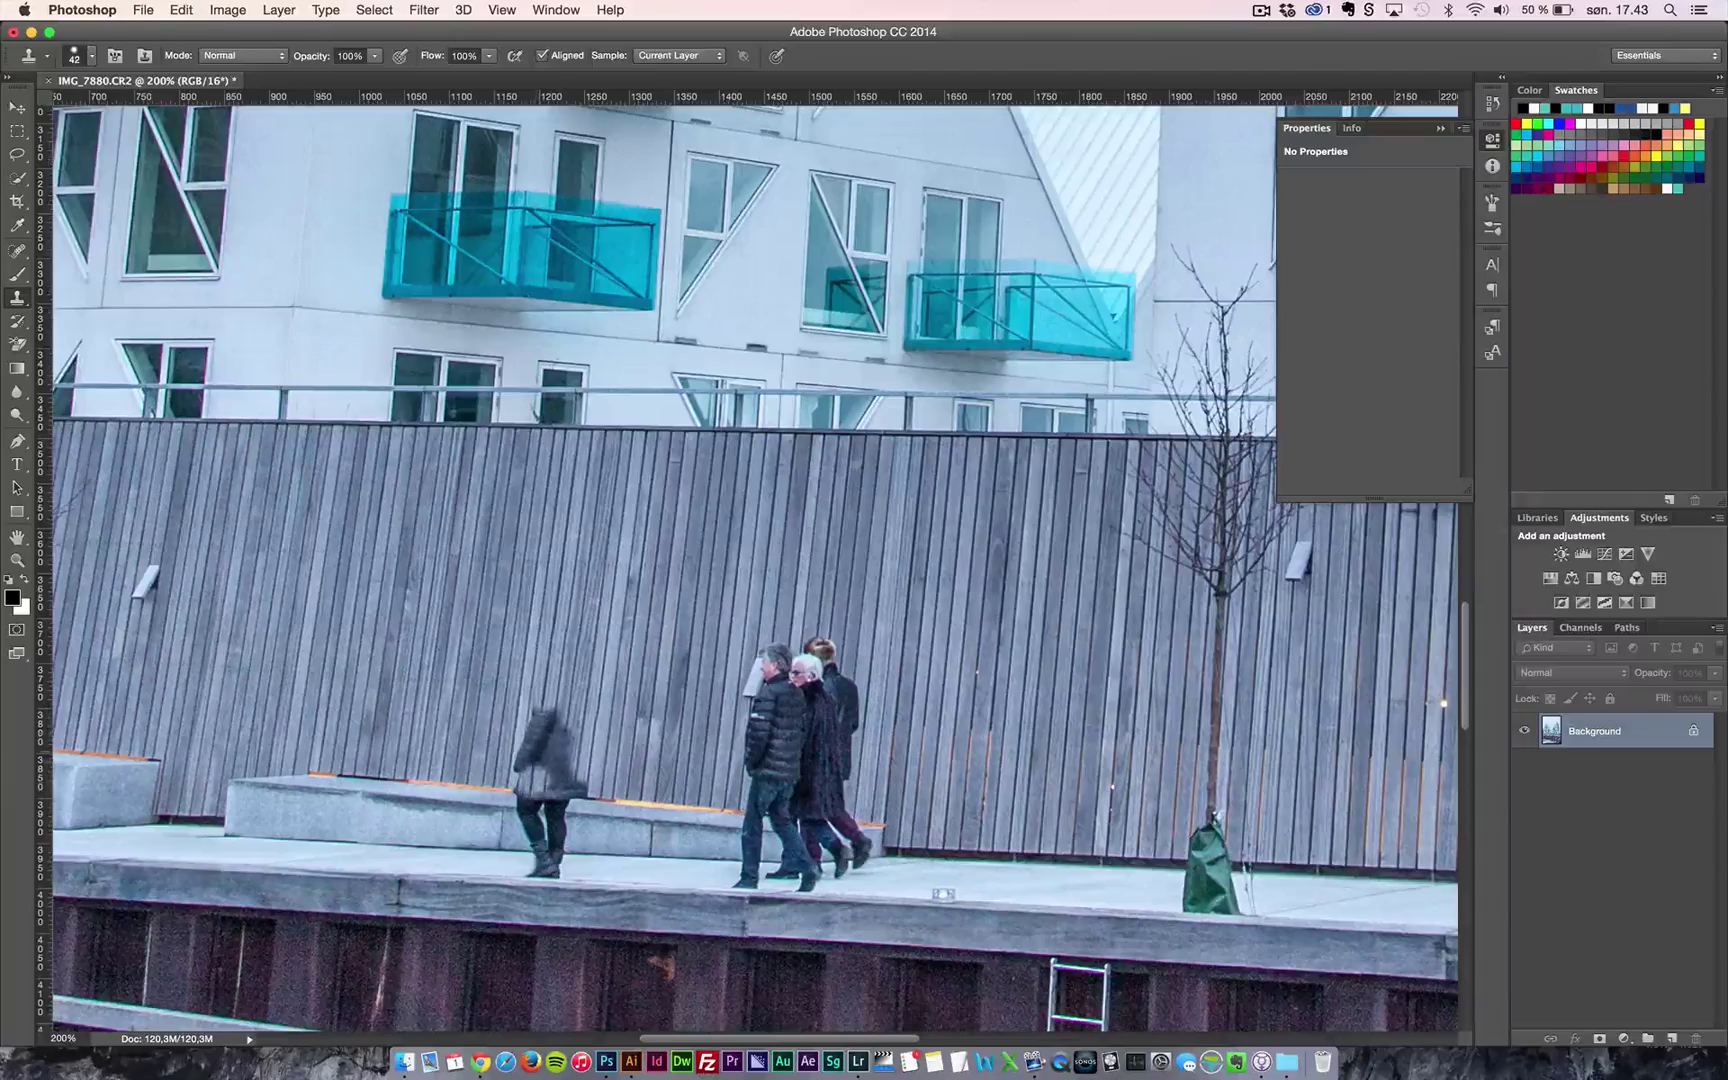
# - At 400% zoom, clone planks over the remaining collar and top of the lone walker's shoulders
pyautogui.press('z')
pyautogui.click(557, 729)
pyautogui.click(557, 729)
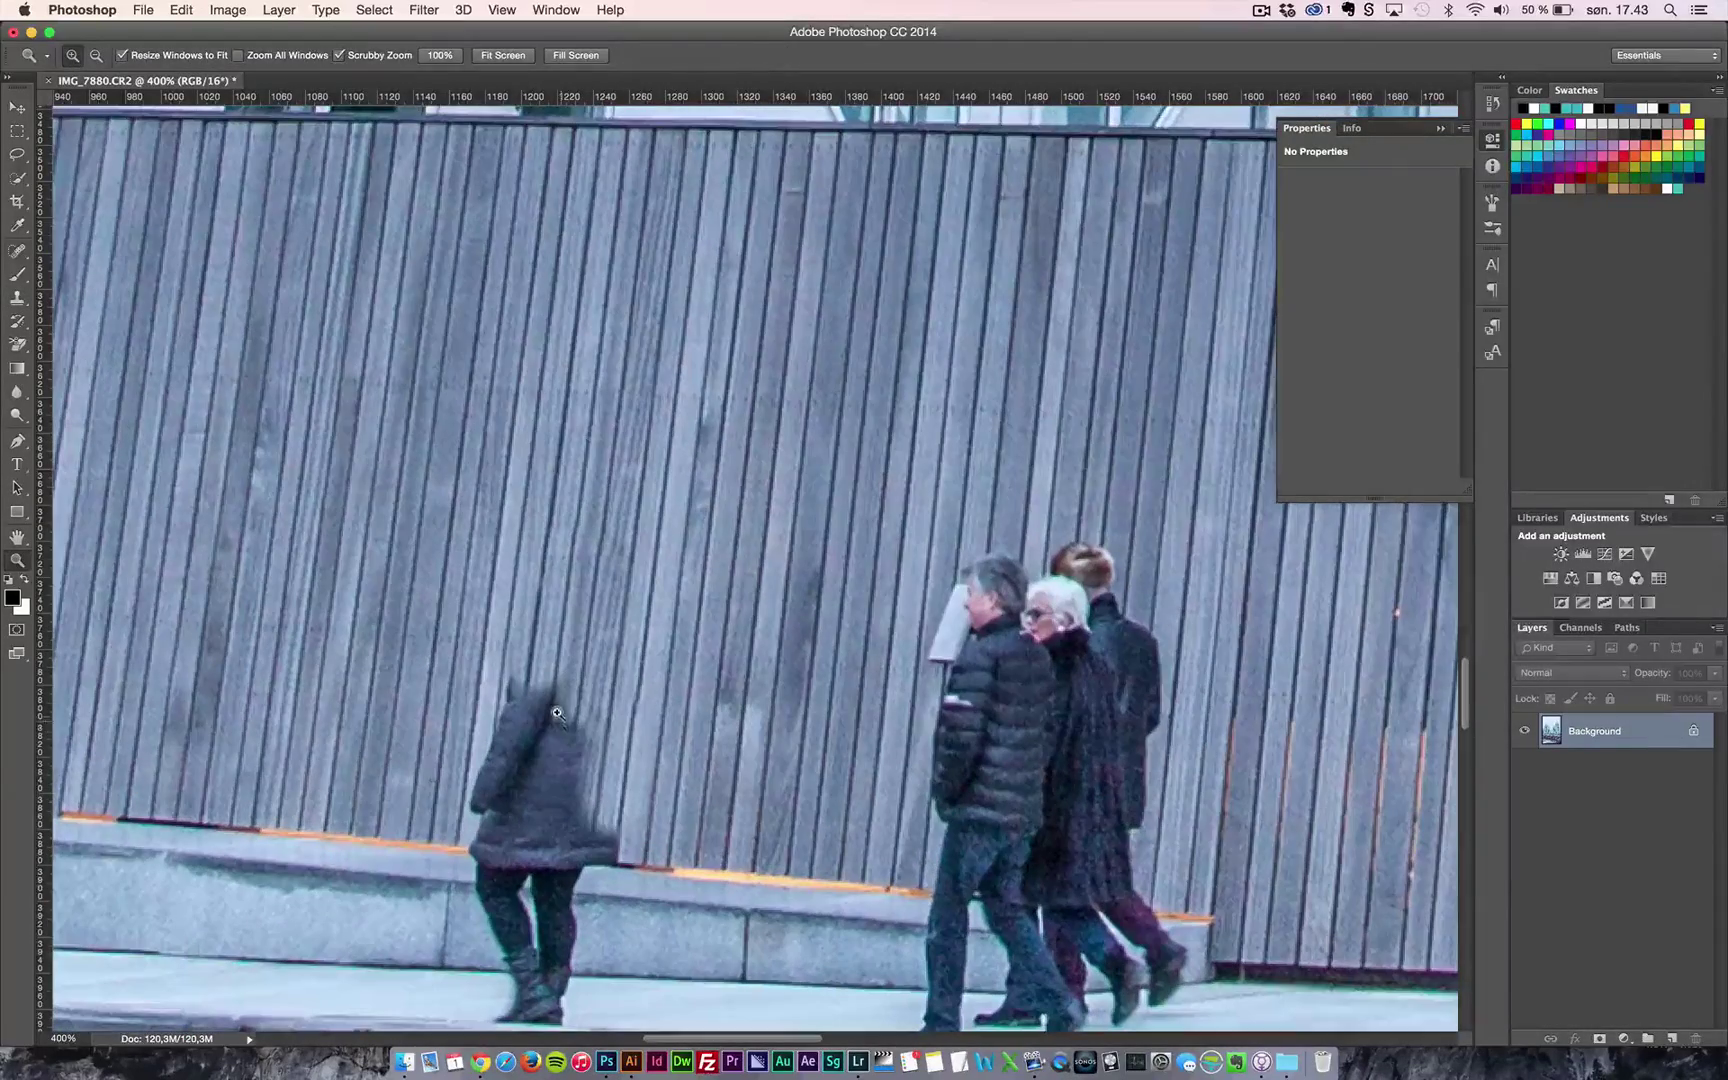
pyautogui.press('s')
pyautogui.click(545, 718)
pyautogui.click(540, 718)
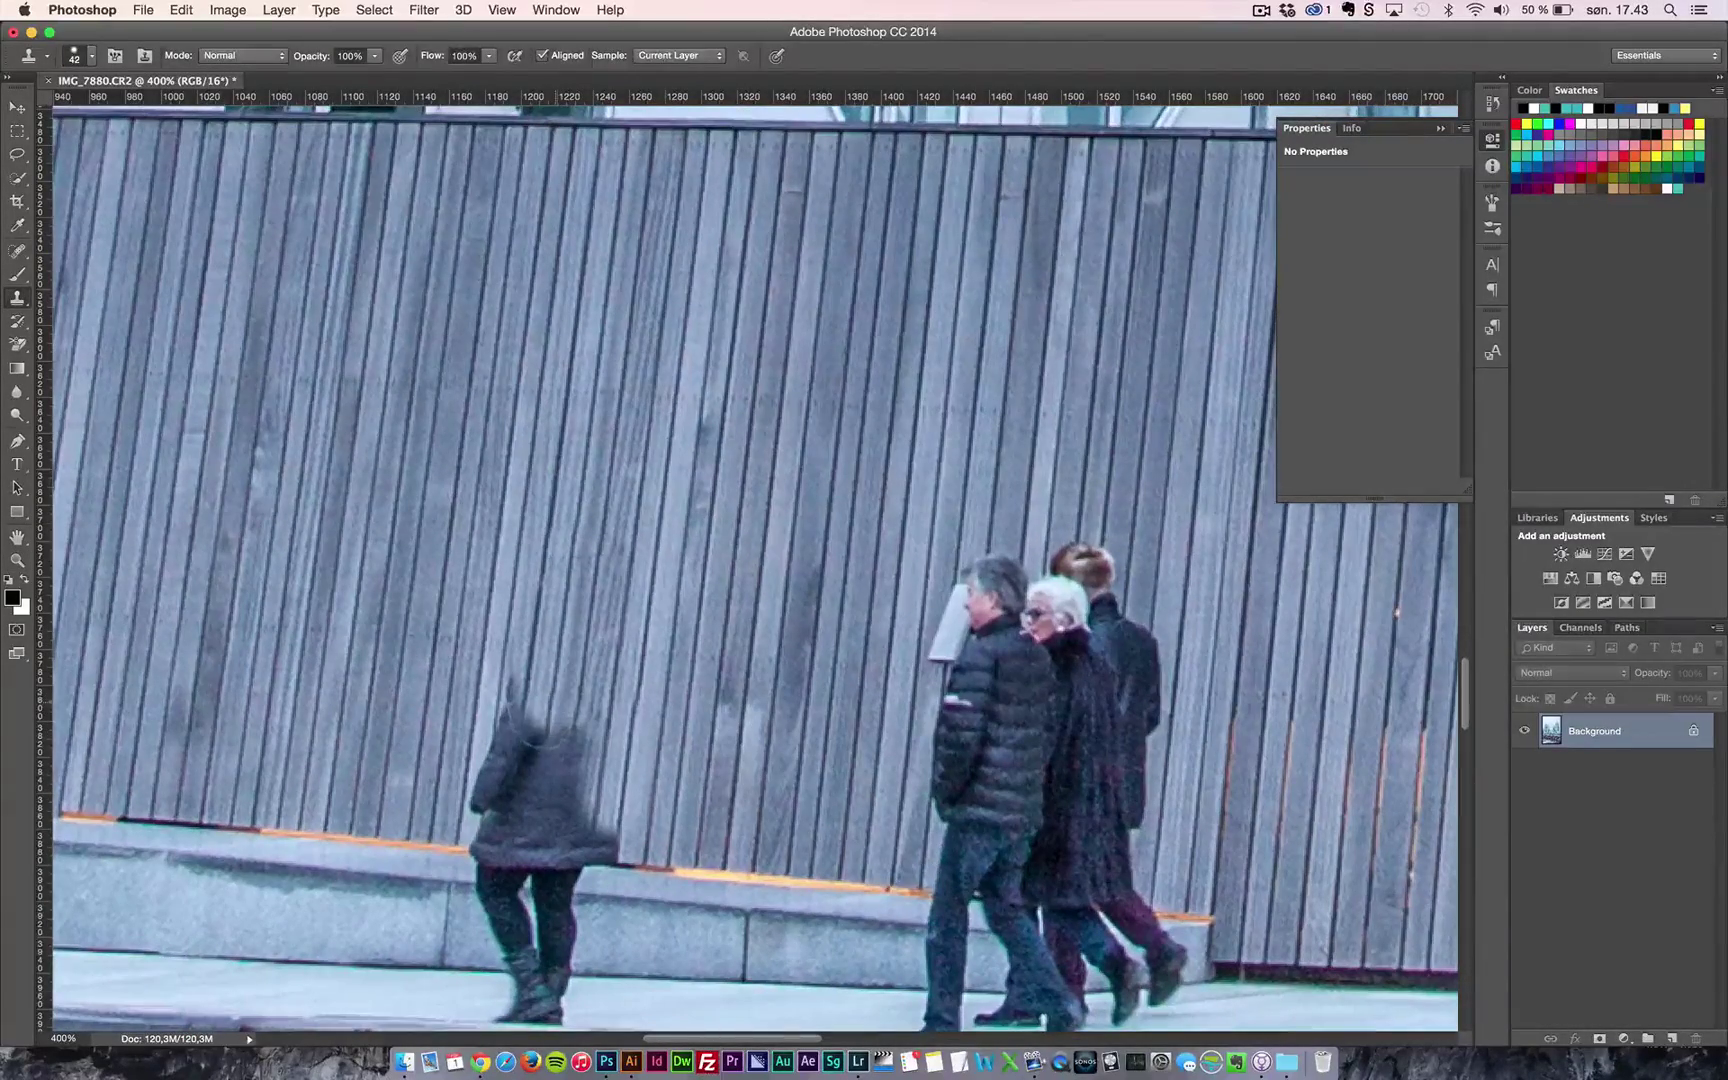
pyautogui.click(545, 731)
pyautogui.click(544, 725)
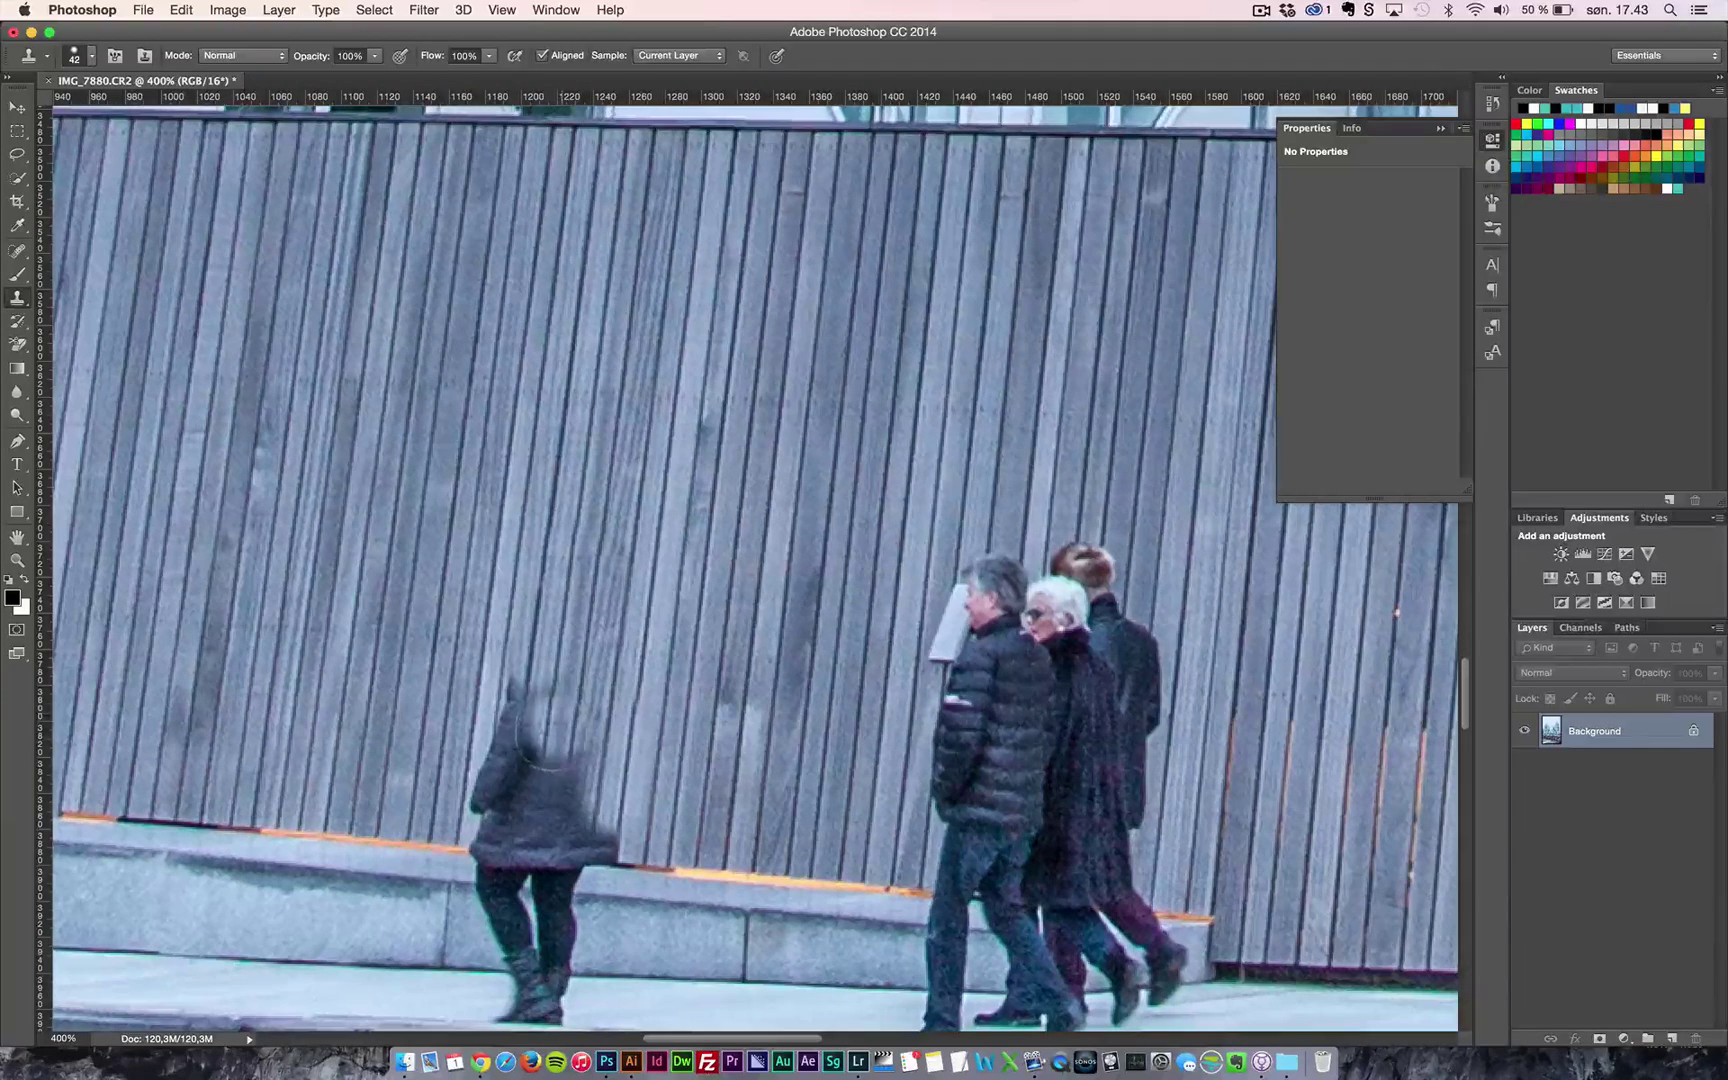
pyautogui.click(543, 721)
pyautogui.click(542, 717)
pyautogui.click(545, 700)
pyautogui.click(522, 700)
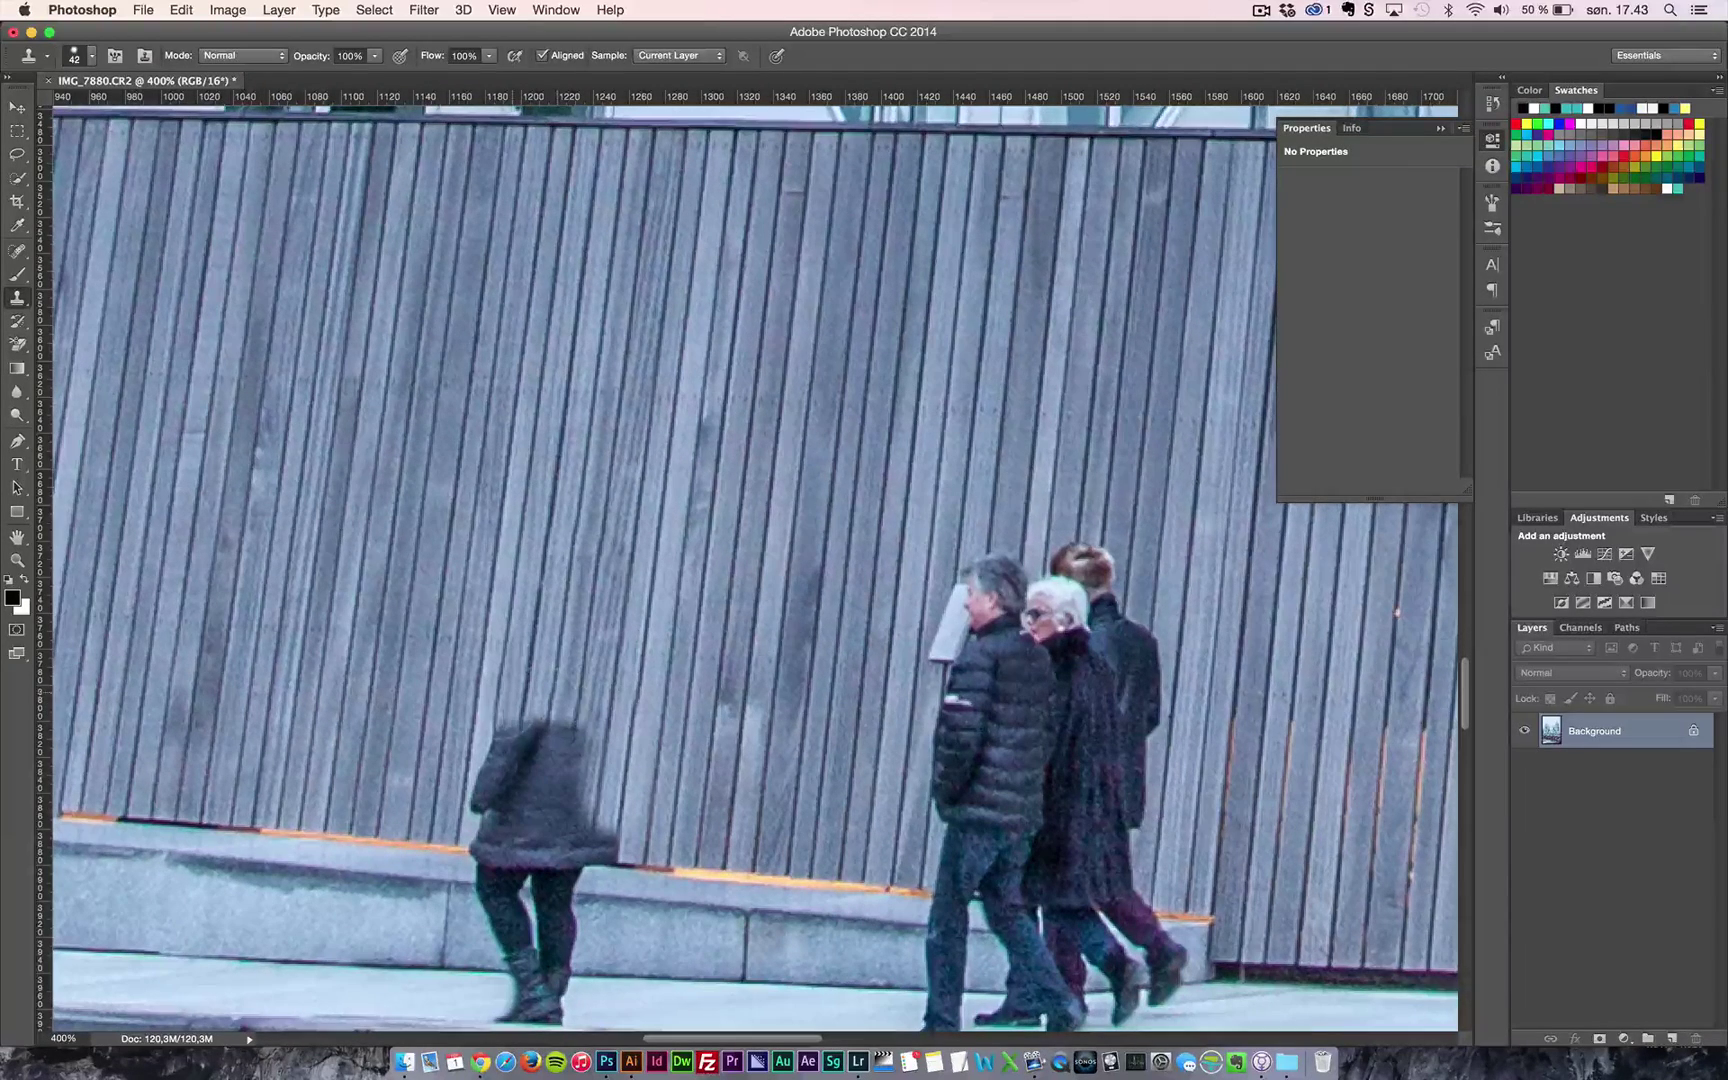
# - Clone planks over the lone walker's front shoulder and torso, leaving only the coat hem and legs
pyautogui.click(515, 700)
pyautogui.click(512, 704)
pyautogui.click(515, 748)
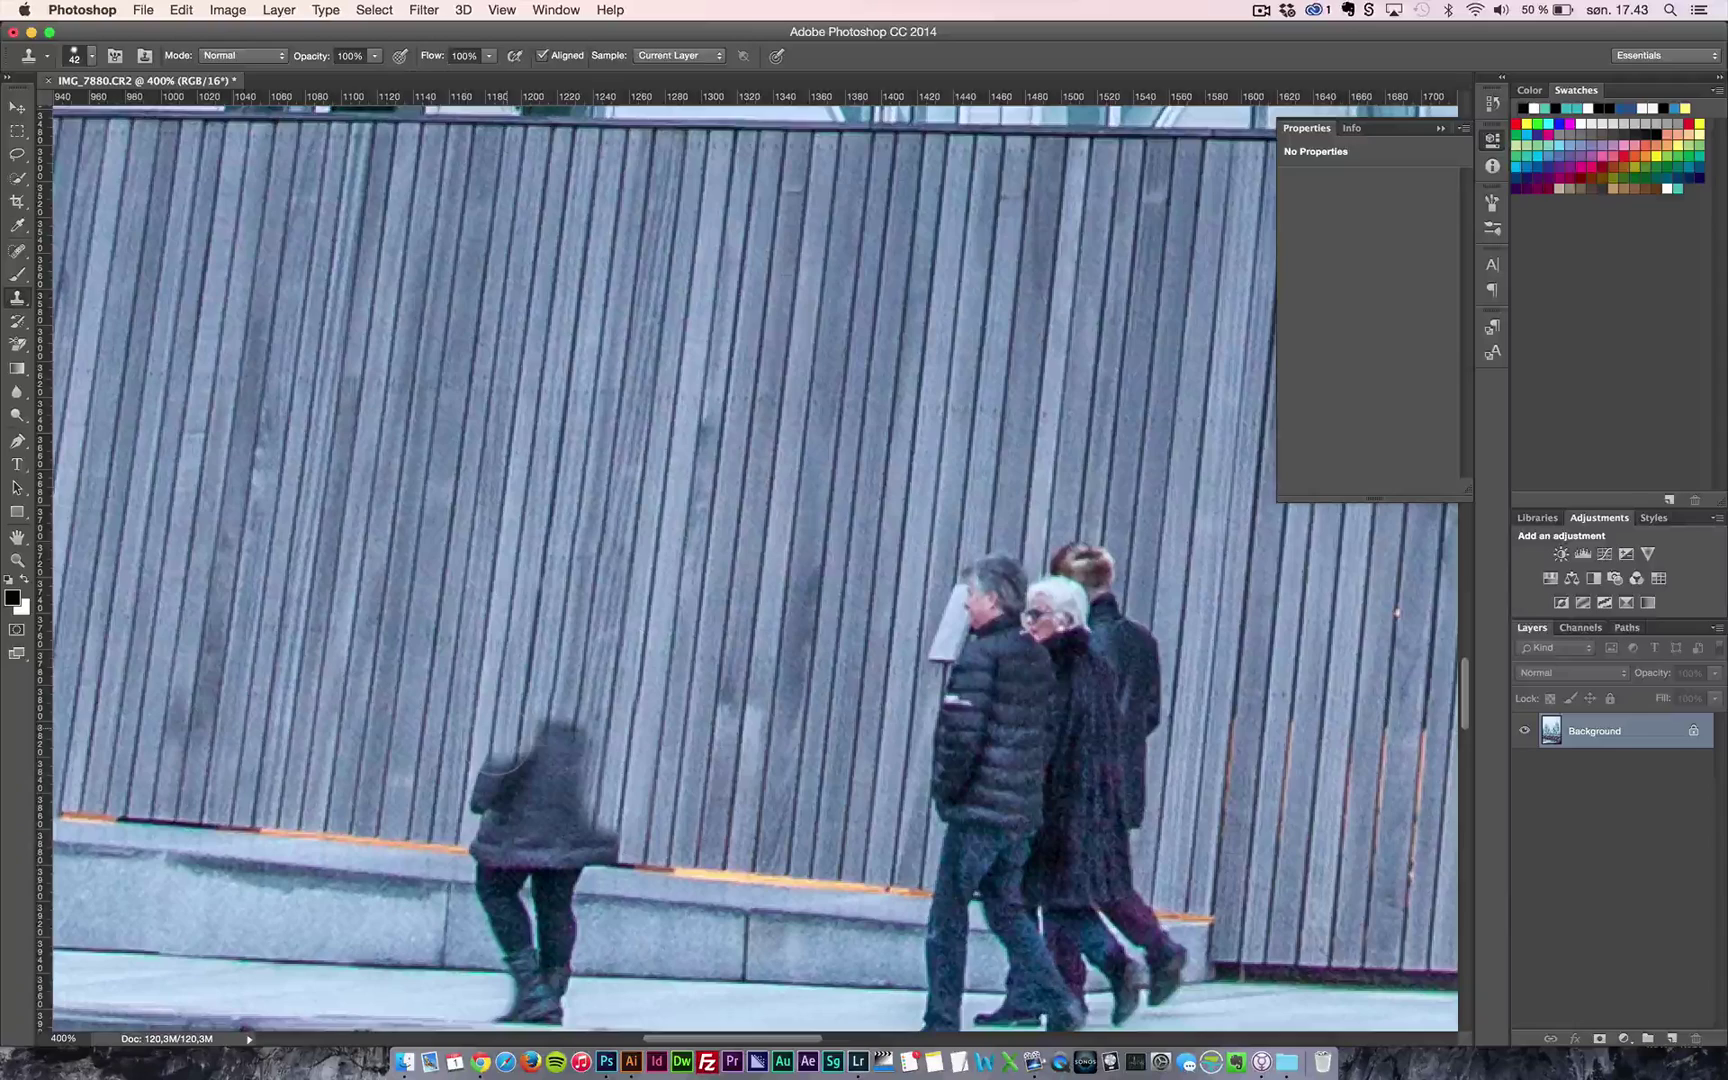
pyautogui.moveTo(505, 765)
pyautogui.mouseDown()
pyautogui.moveTo(490, 815)
pyautogui.moveTo(500, 795)
pyautogui.moveTo(480, 806)
pyautogui.moveTo(515, 815)
pyautogui.moveTo(552, 755)
pyautogui.moveTo(540, 780)
pyautogui.moveTo(571, 808)
pyautogui.mouseUp()
pyautogui.press('super+z')
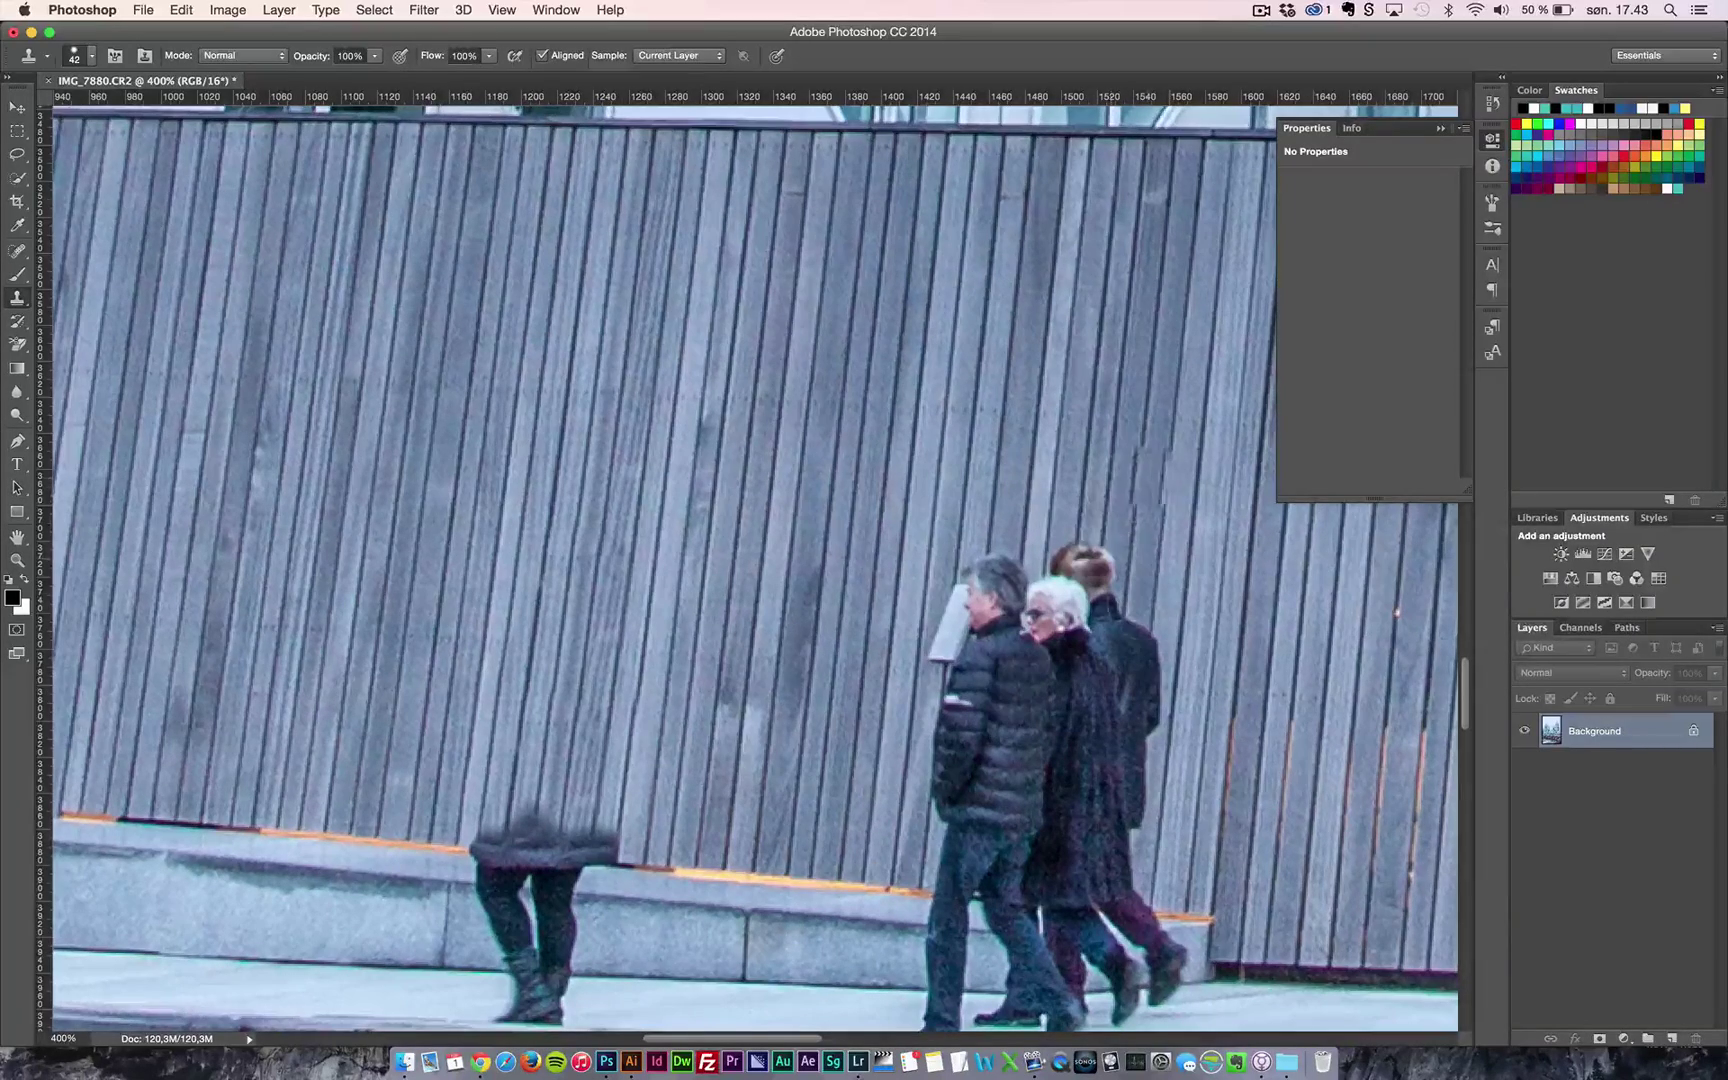
# - Clone the orange strip and plank ends up to the front edge of the coat hem, undoing the last stroke over the legs
pyautogui.moveTo(1150, 590); pyautogui.dragTo(1076, 498)
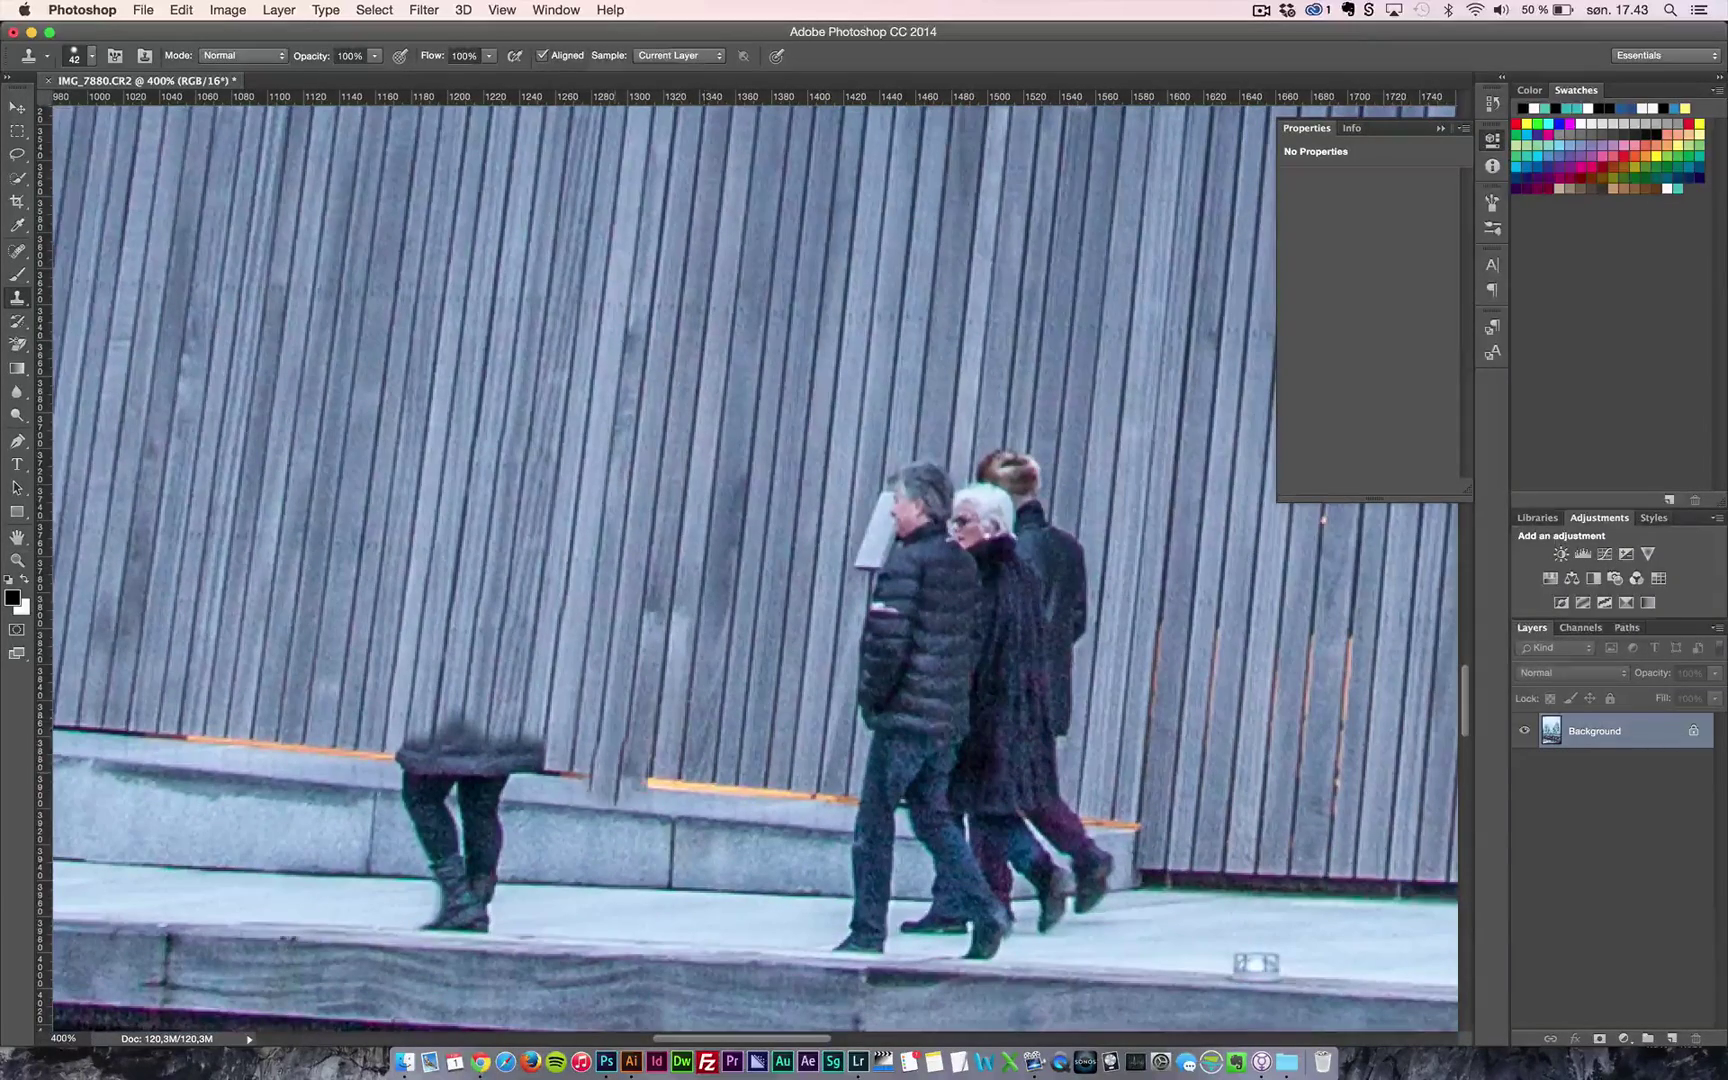
pyautogui.click(631, 783)
pyautogui.click(638, 766)
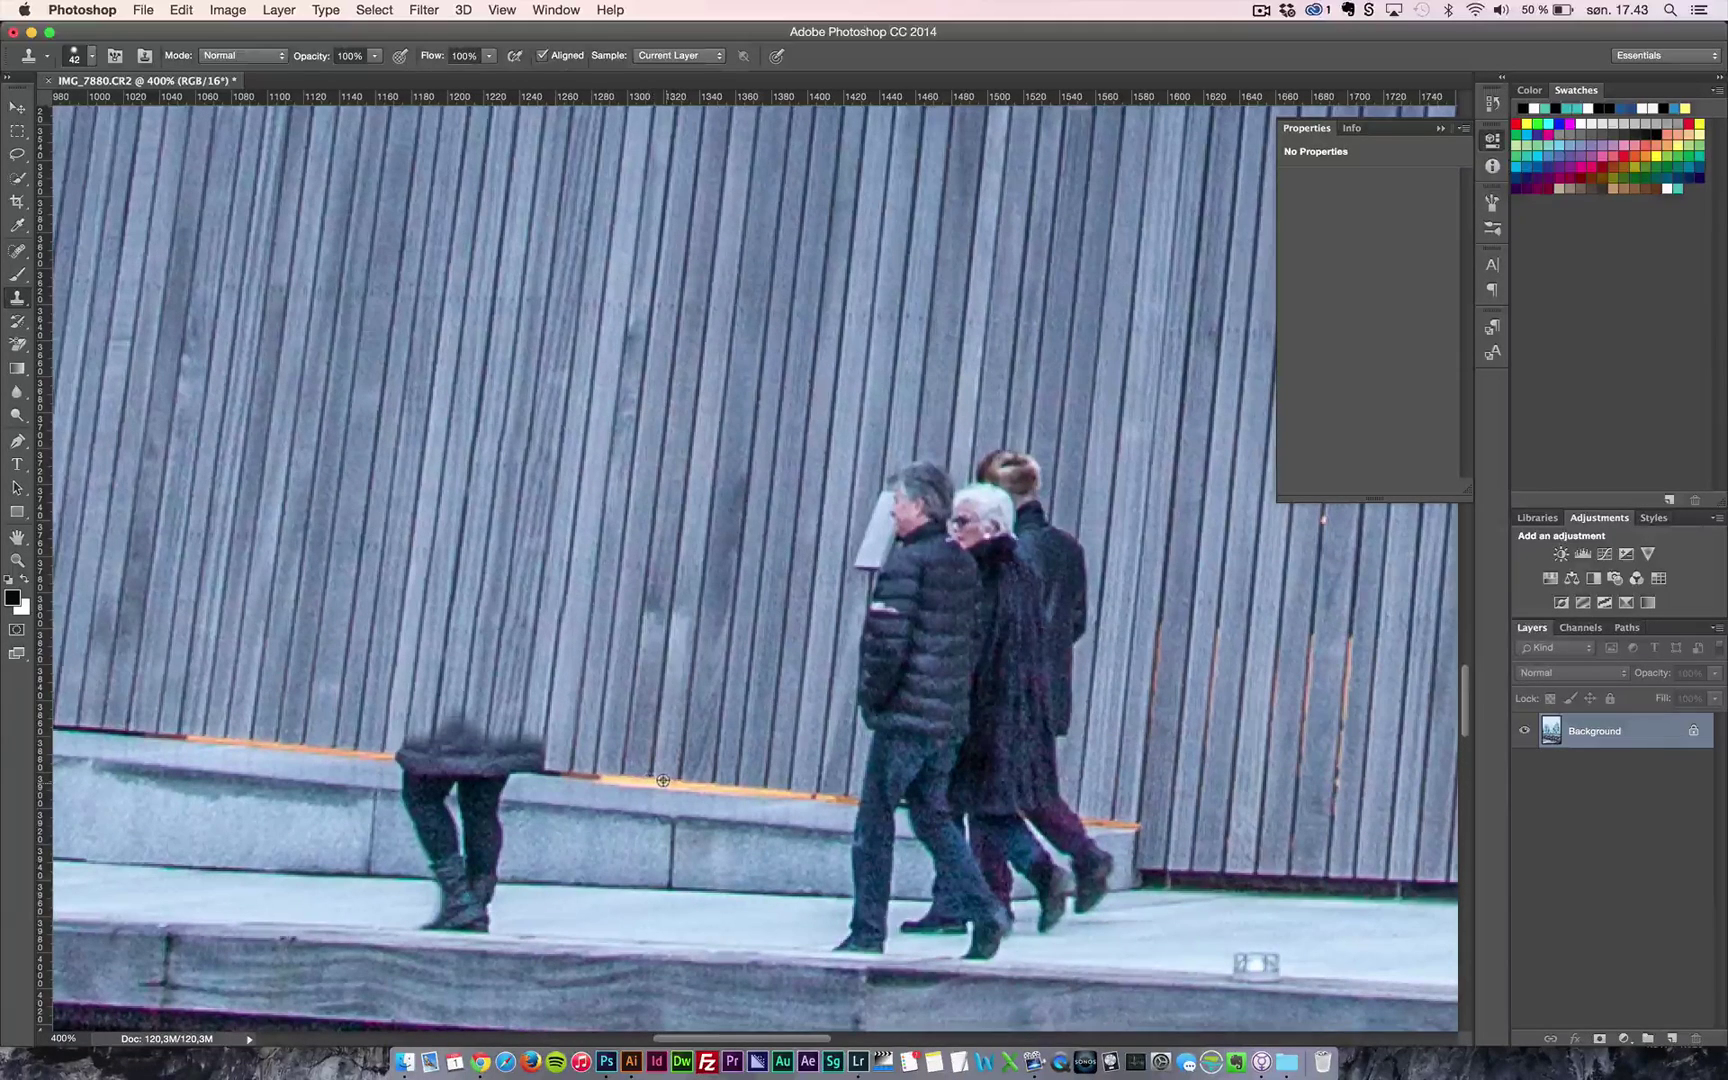
pyautogui.keyDown('alt'); pyautogui.click(656, 781); pyautogui.keyUp('alt')
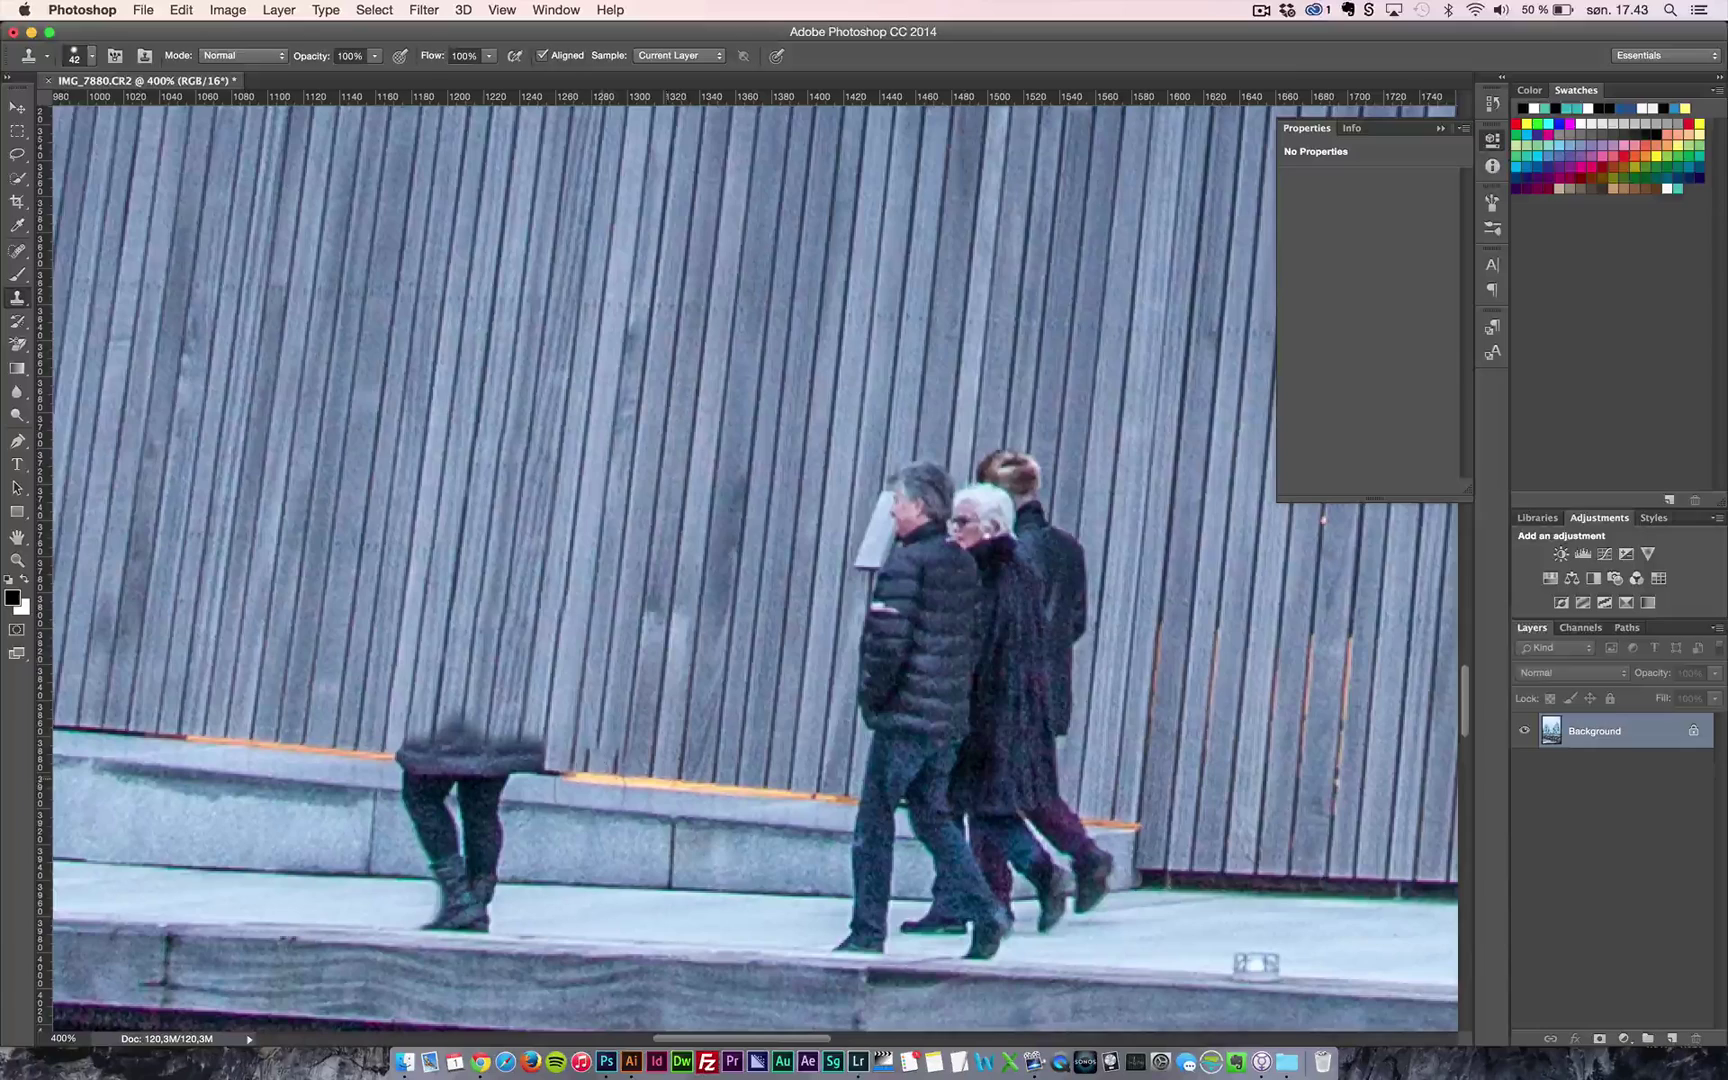
pyautogui.click(591, 771)
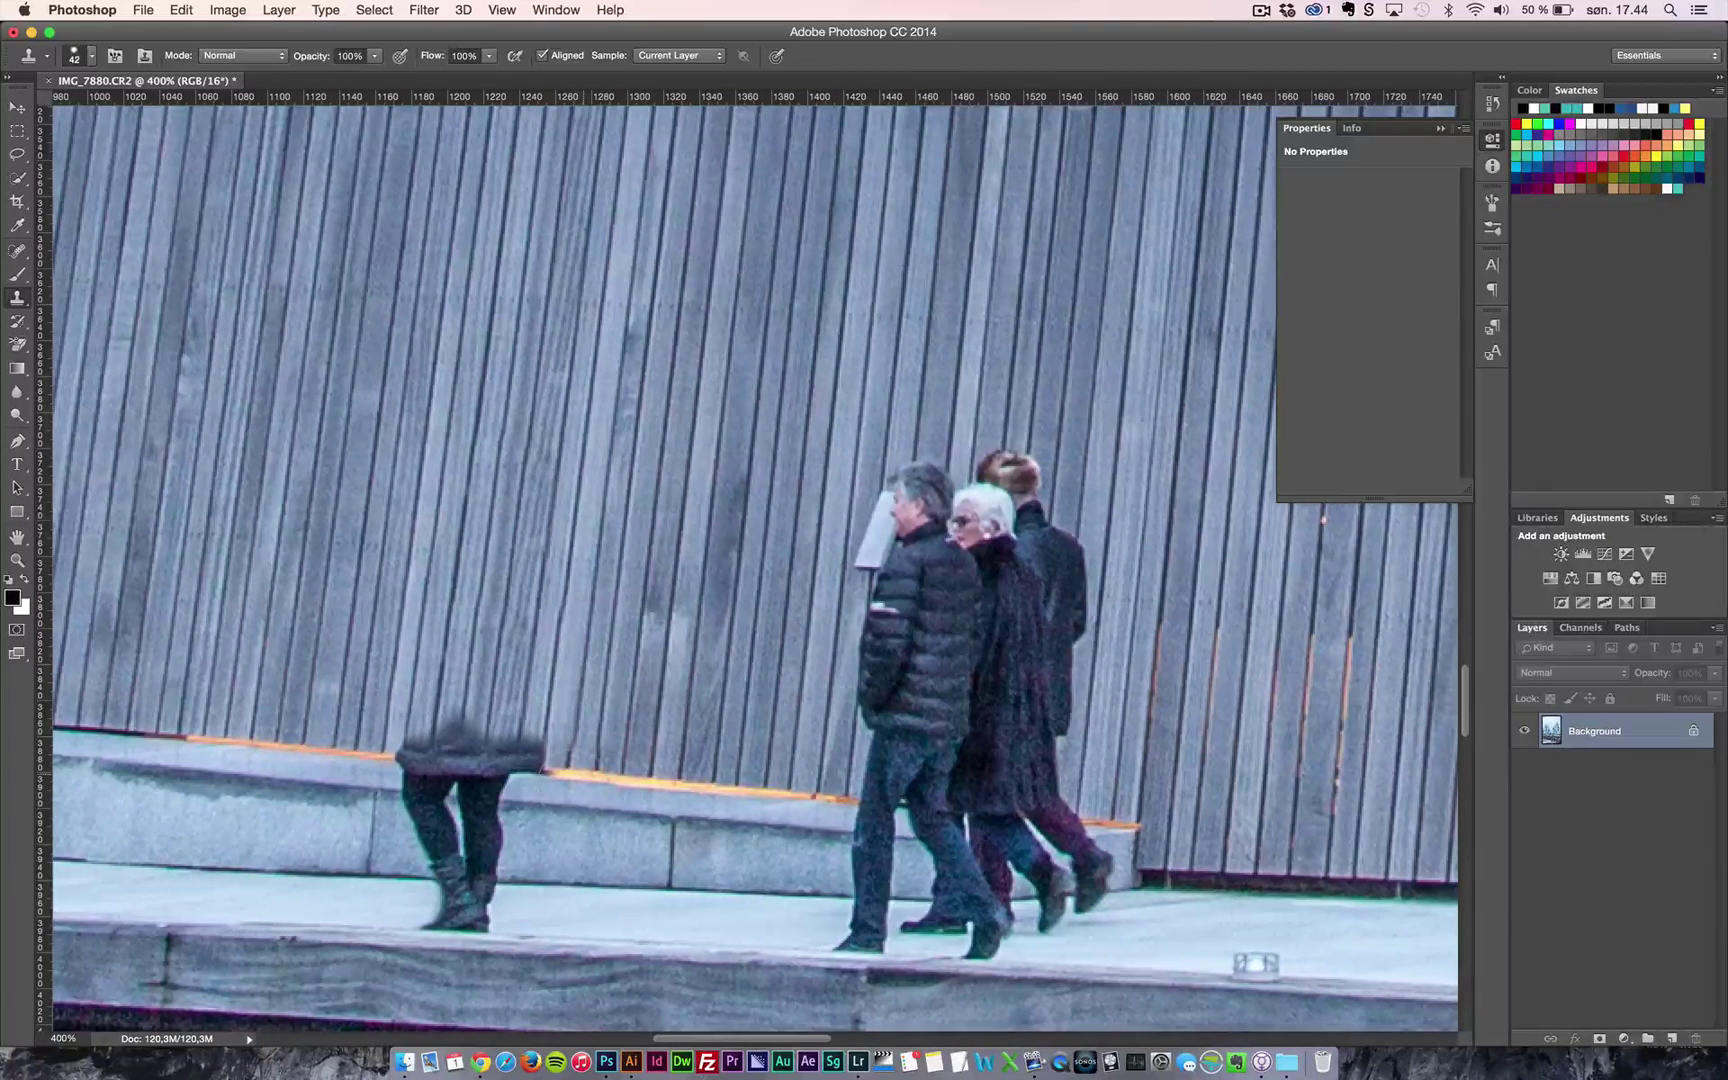
pyautogui.moveTo(583, 773); pyautogui.dragTo(553, 782)
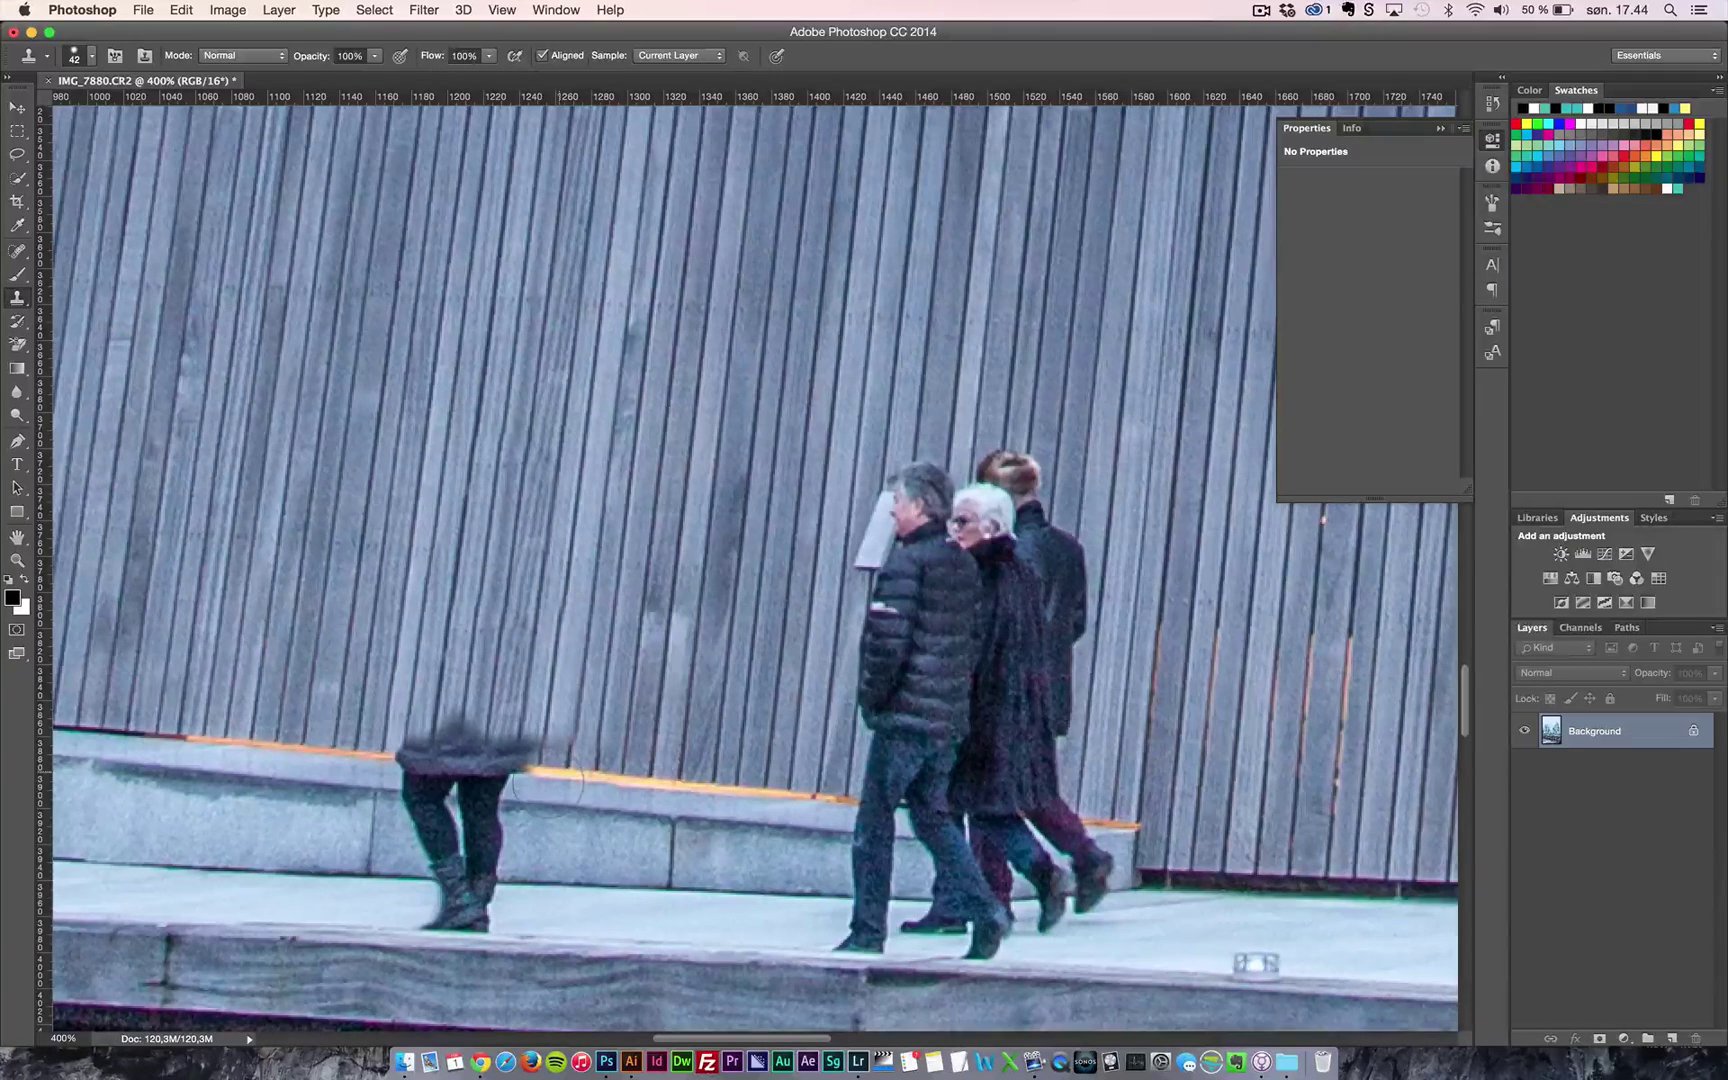
pyautogui.moveTo(545, 782)
pyautogui.mouseDown()
pyautogui.moveTo(512, 772)
pyautogui.moveTo(490, 790)
pyautogui.mouseUp()
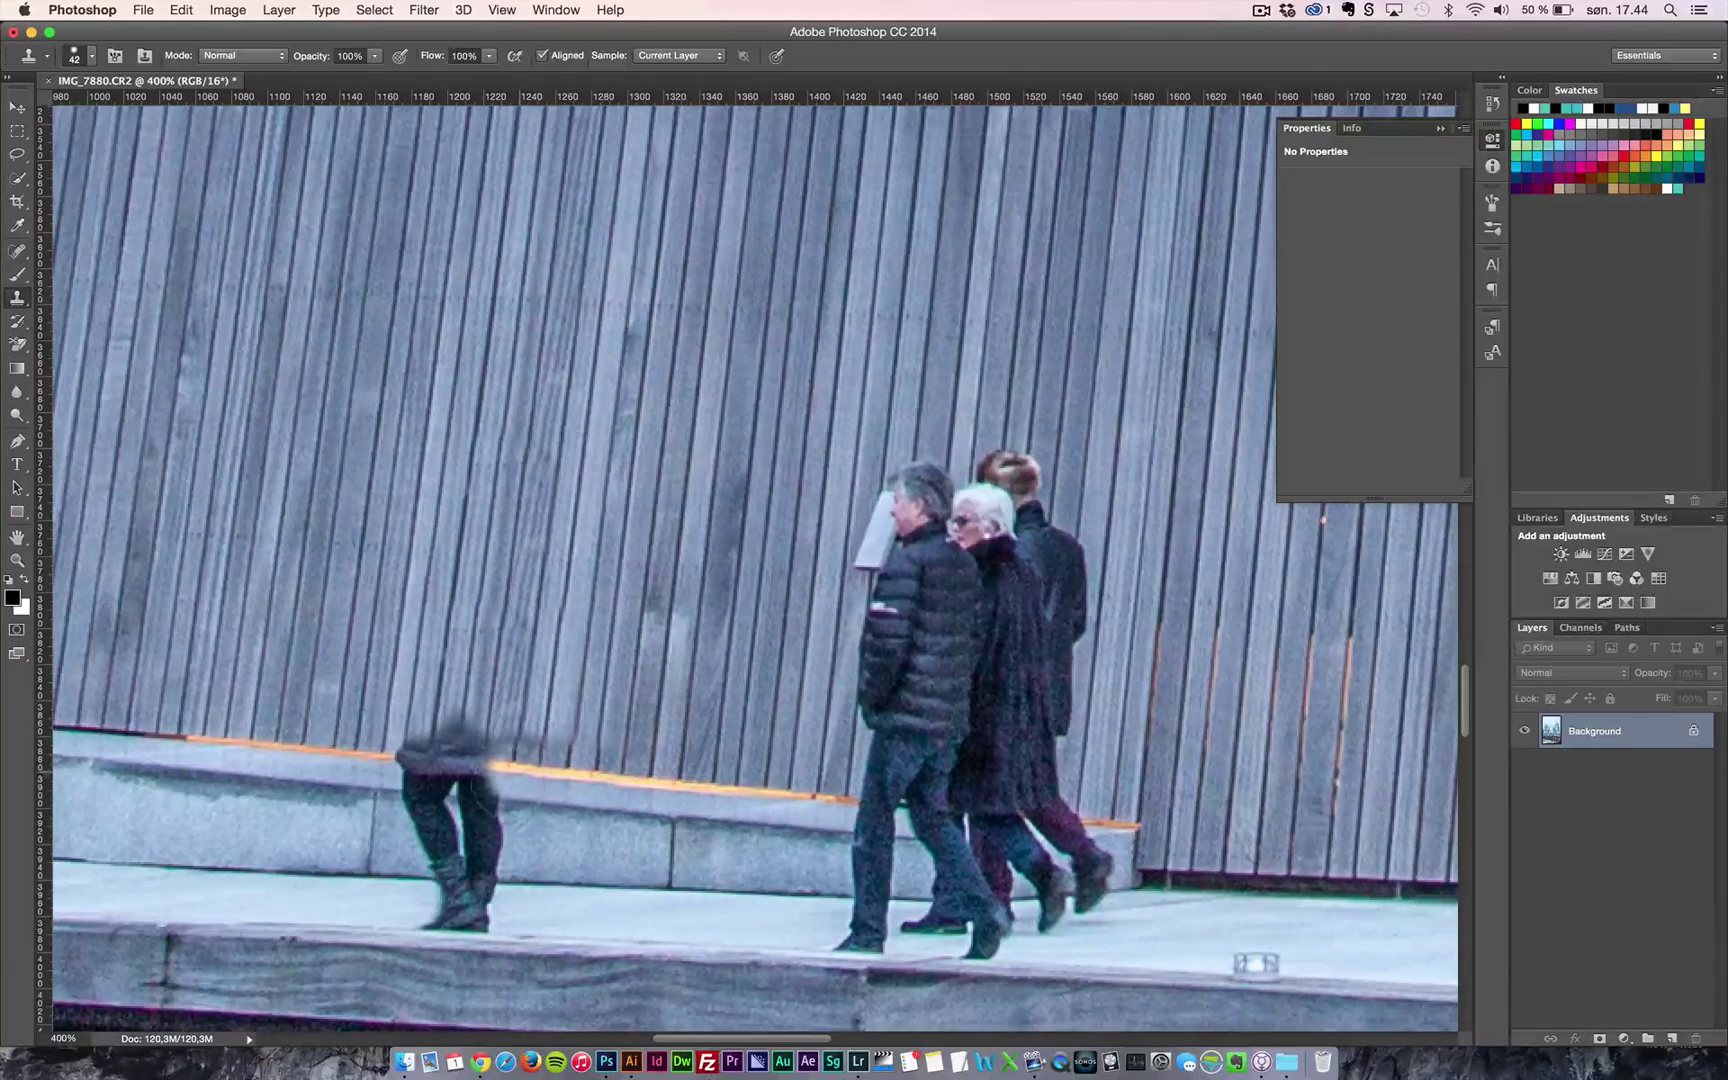
pyautogui.press('super+z')
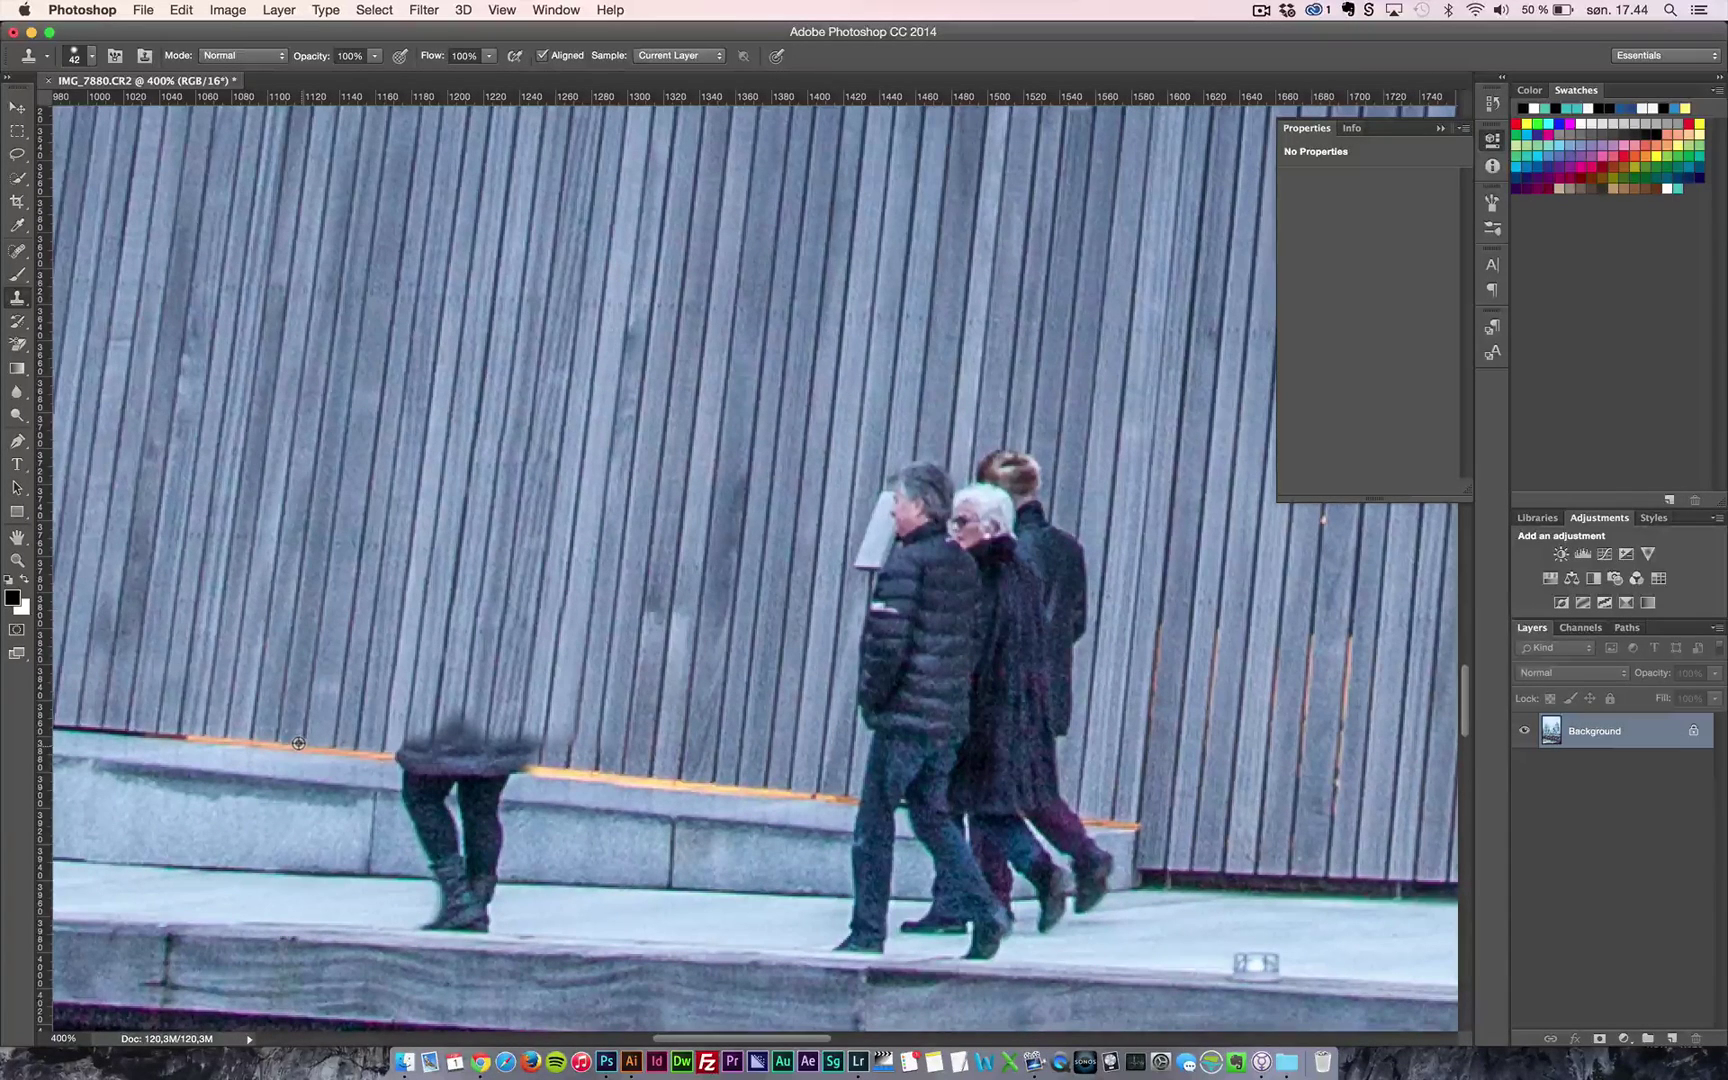
# - Sample the orange strip behind the lone walker and clone the strip, planks and bench edge across the coat hem
pyautogui.keyDown('alt'); pyautogui.click(298, 743); pyautogui.keyUp('alt')
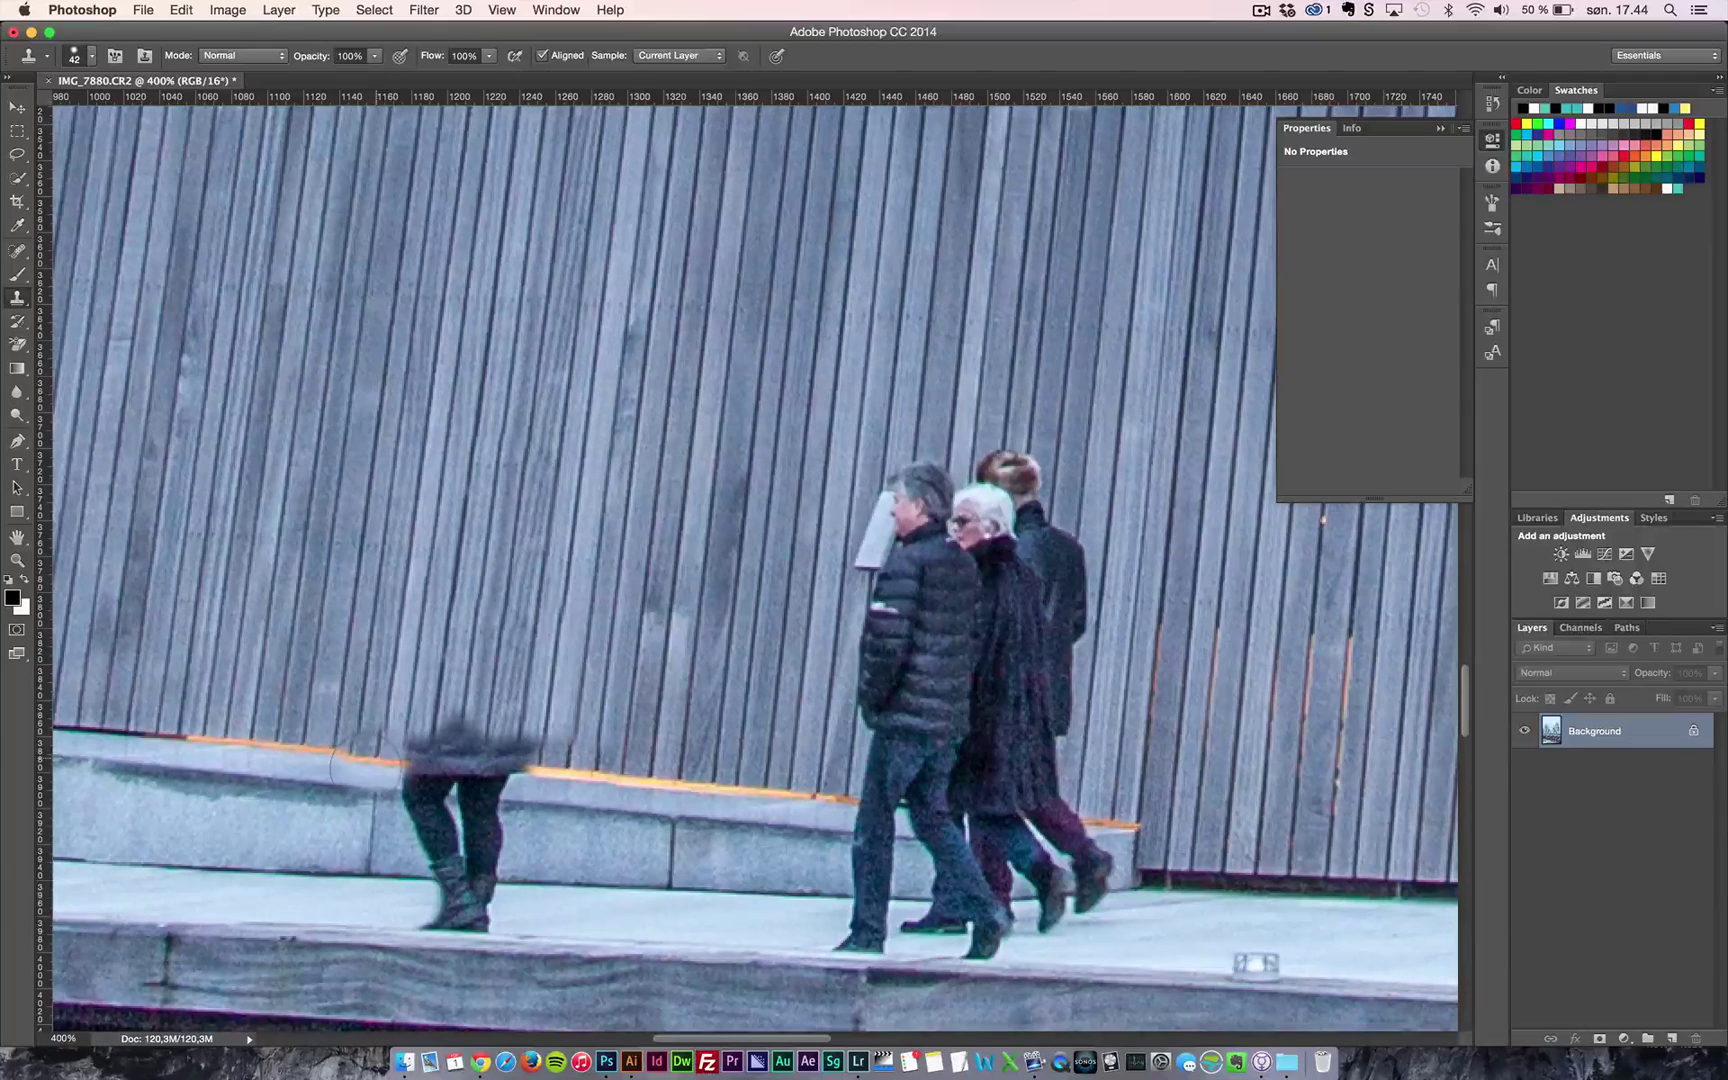
pyautogui.moveTo(380, 760); pyautogui.dragTo(424, 752)
pyautogui.click(446, 748)
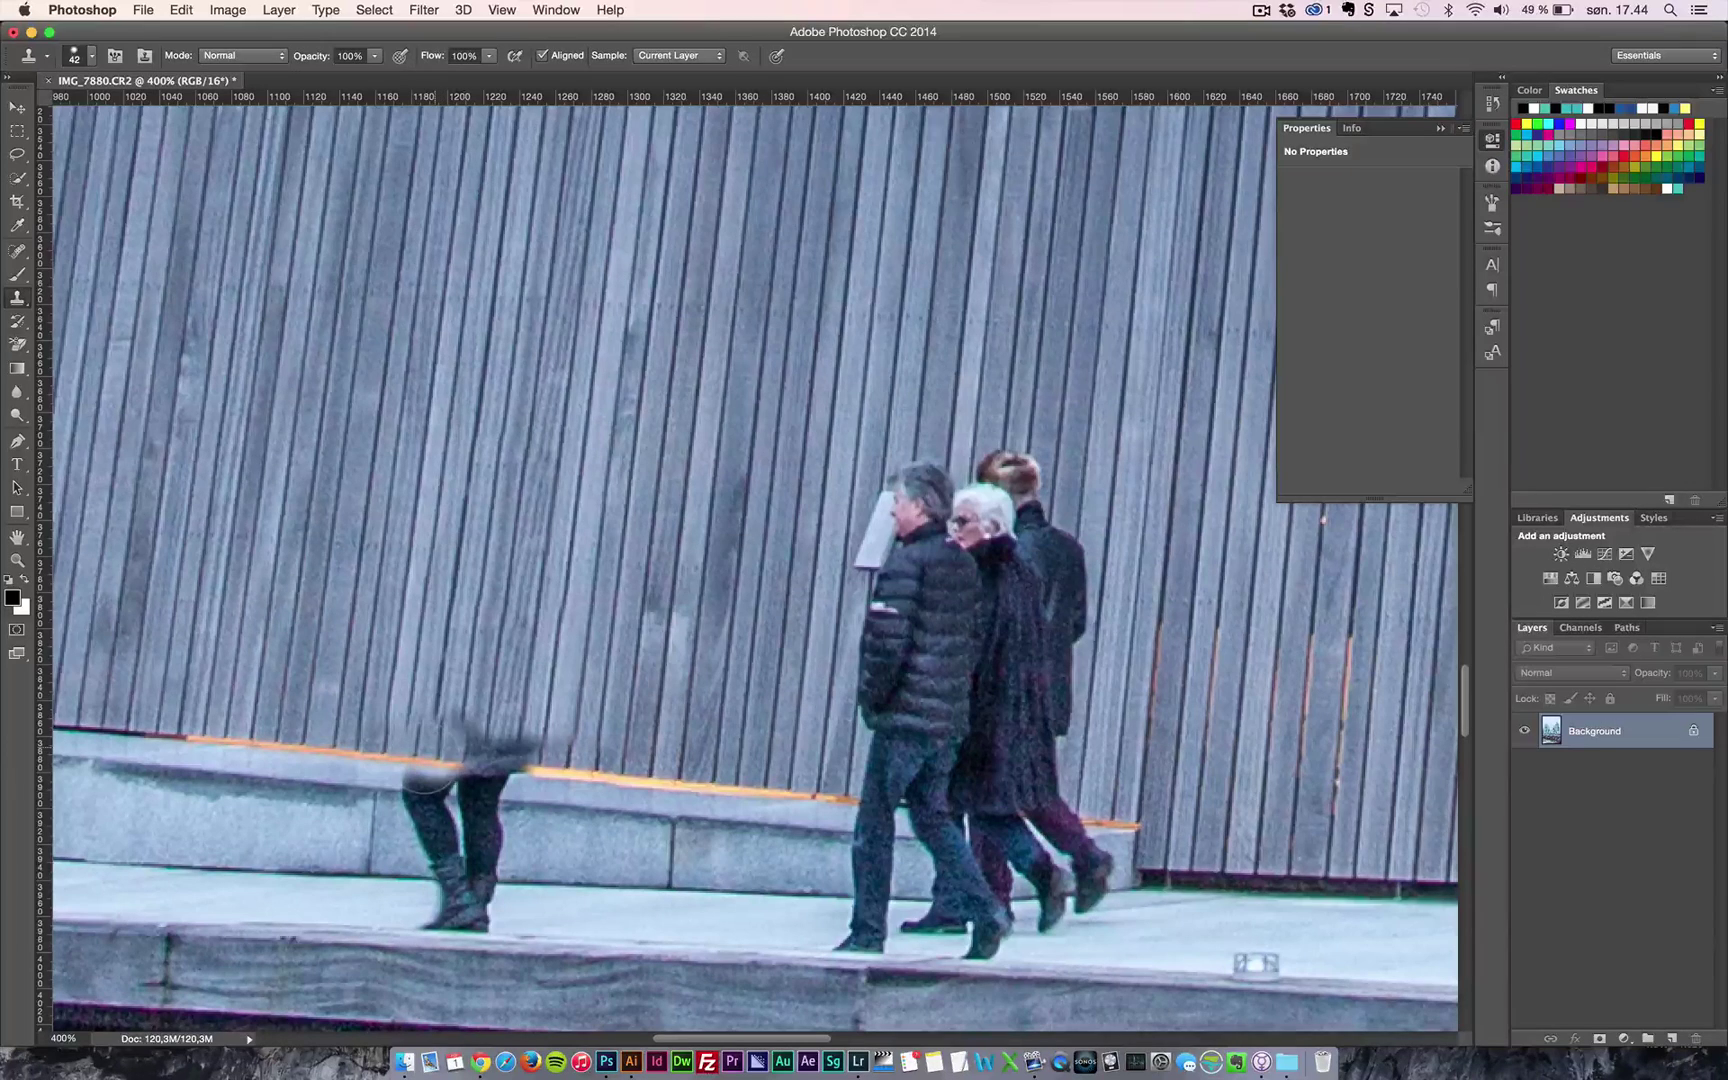
pyautogui.moveTo(425, 785)
pyautogui.mouseDown()
pyautogui.moveTo(430, 750)
pyautogui.moveTo(415, 770)
pyautogui.moveTo(522, 760)
pyautogui.moveTo(485, 792)
pyautogui.moveTo(508, 765)
pyautogui.moveTo(492, 778)
pyautogui.mouseUp()
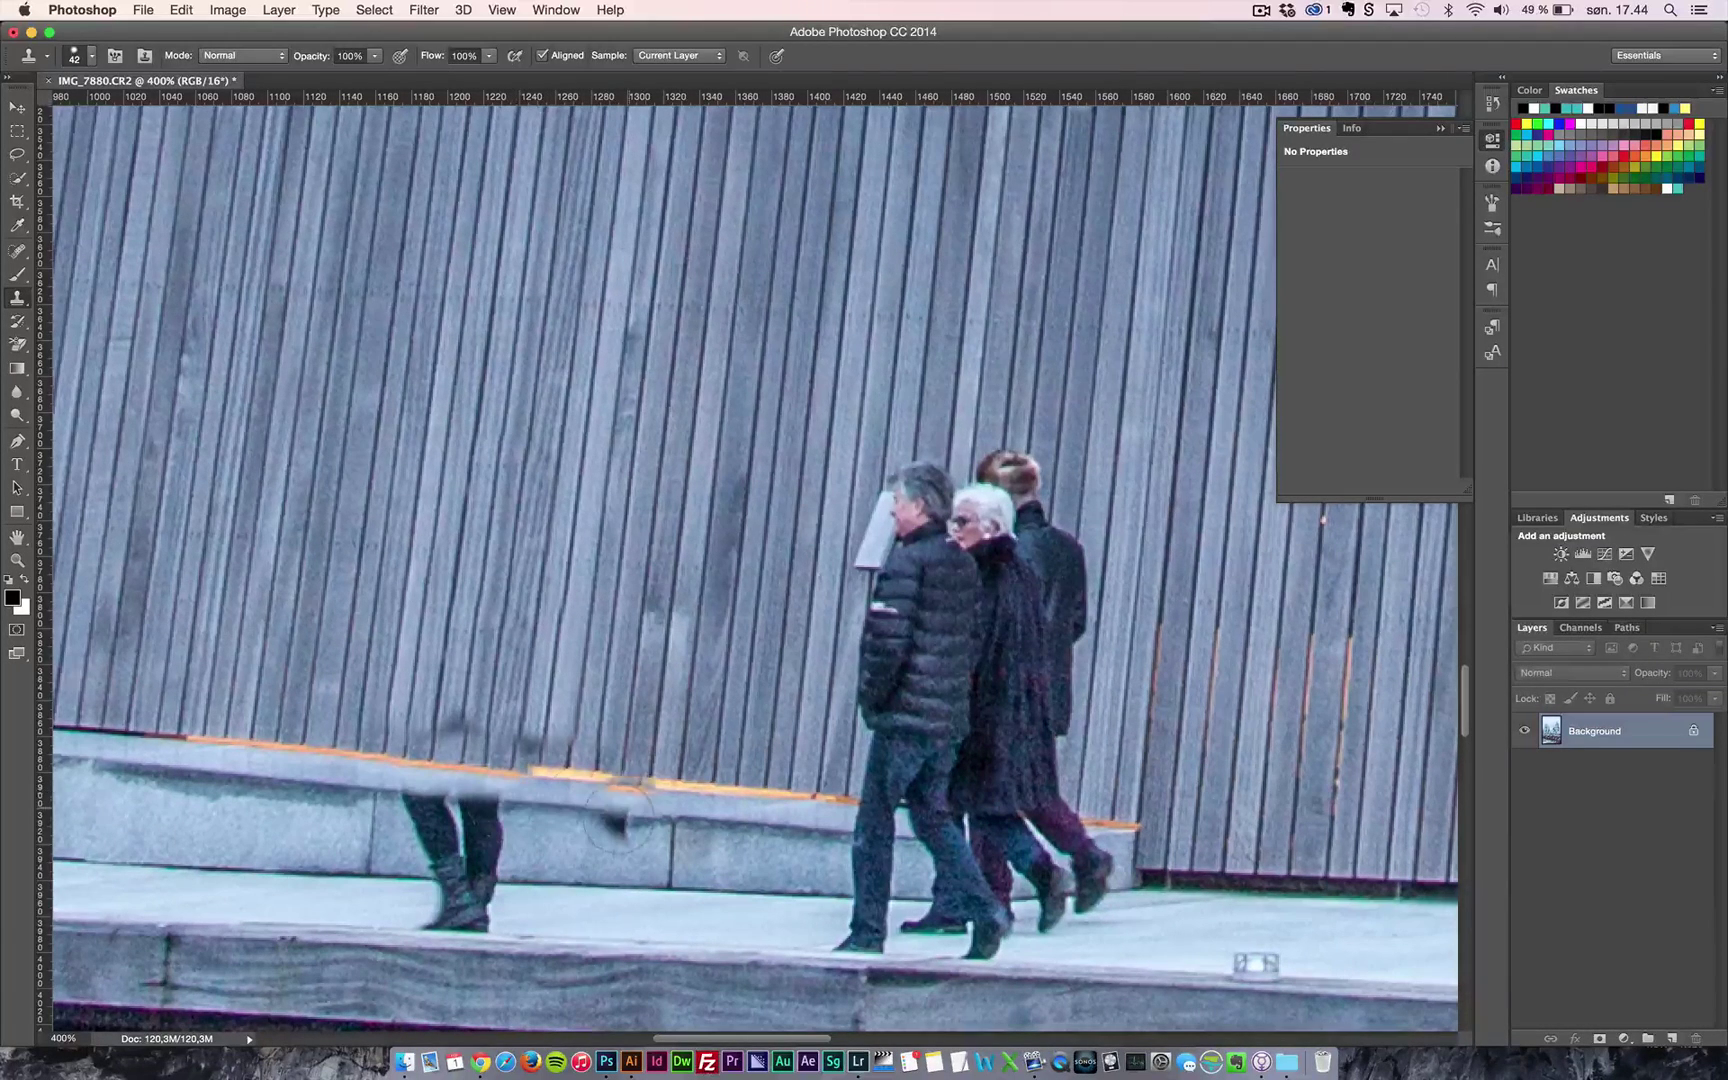
# - Clone out the remaining hem smudges and even out the orange strip into one continuous line above the legs
pyautogui.press('z')
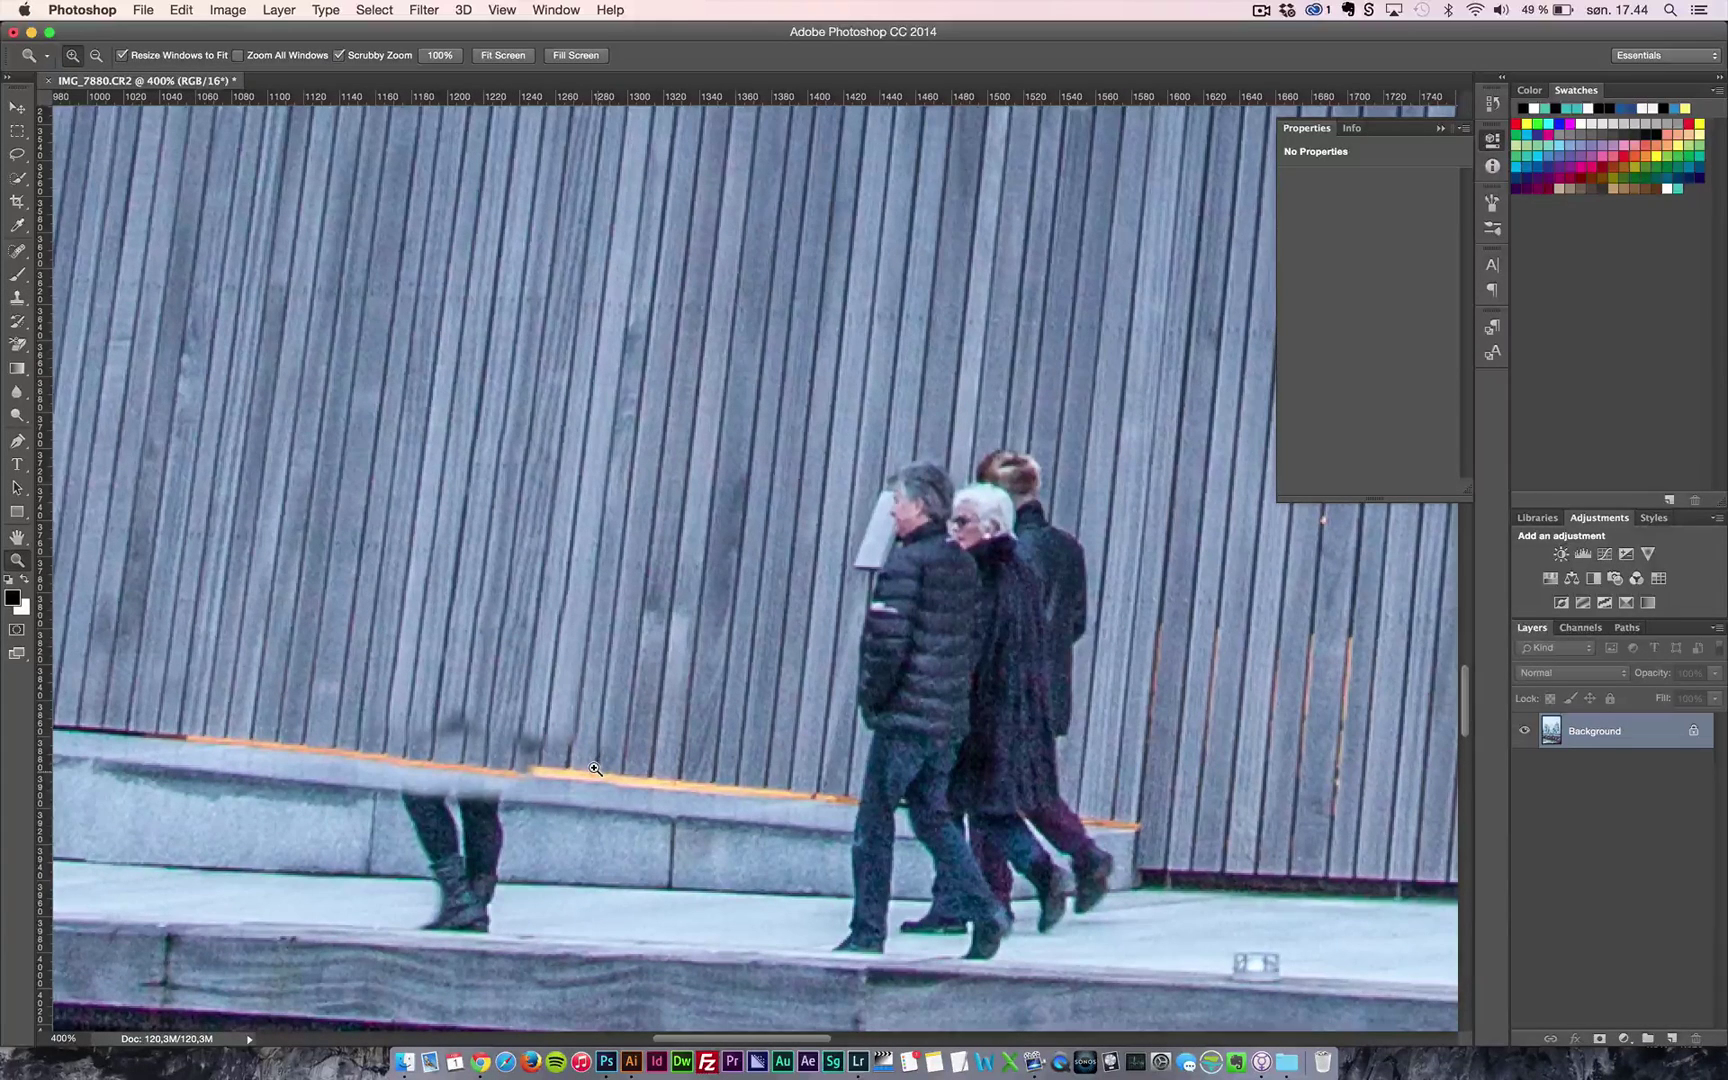
pyautogui.press('s')
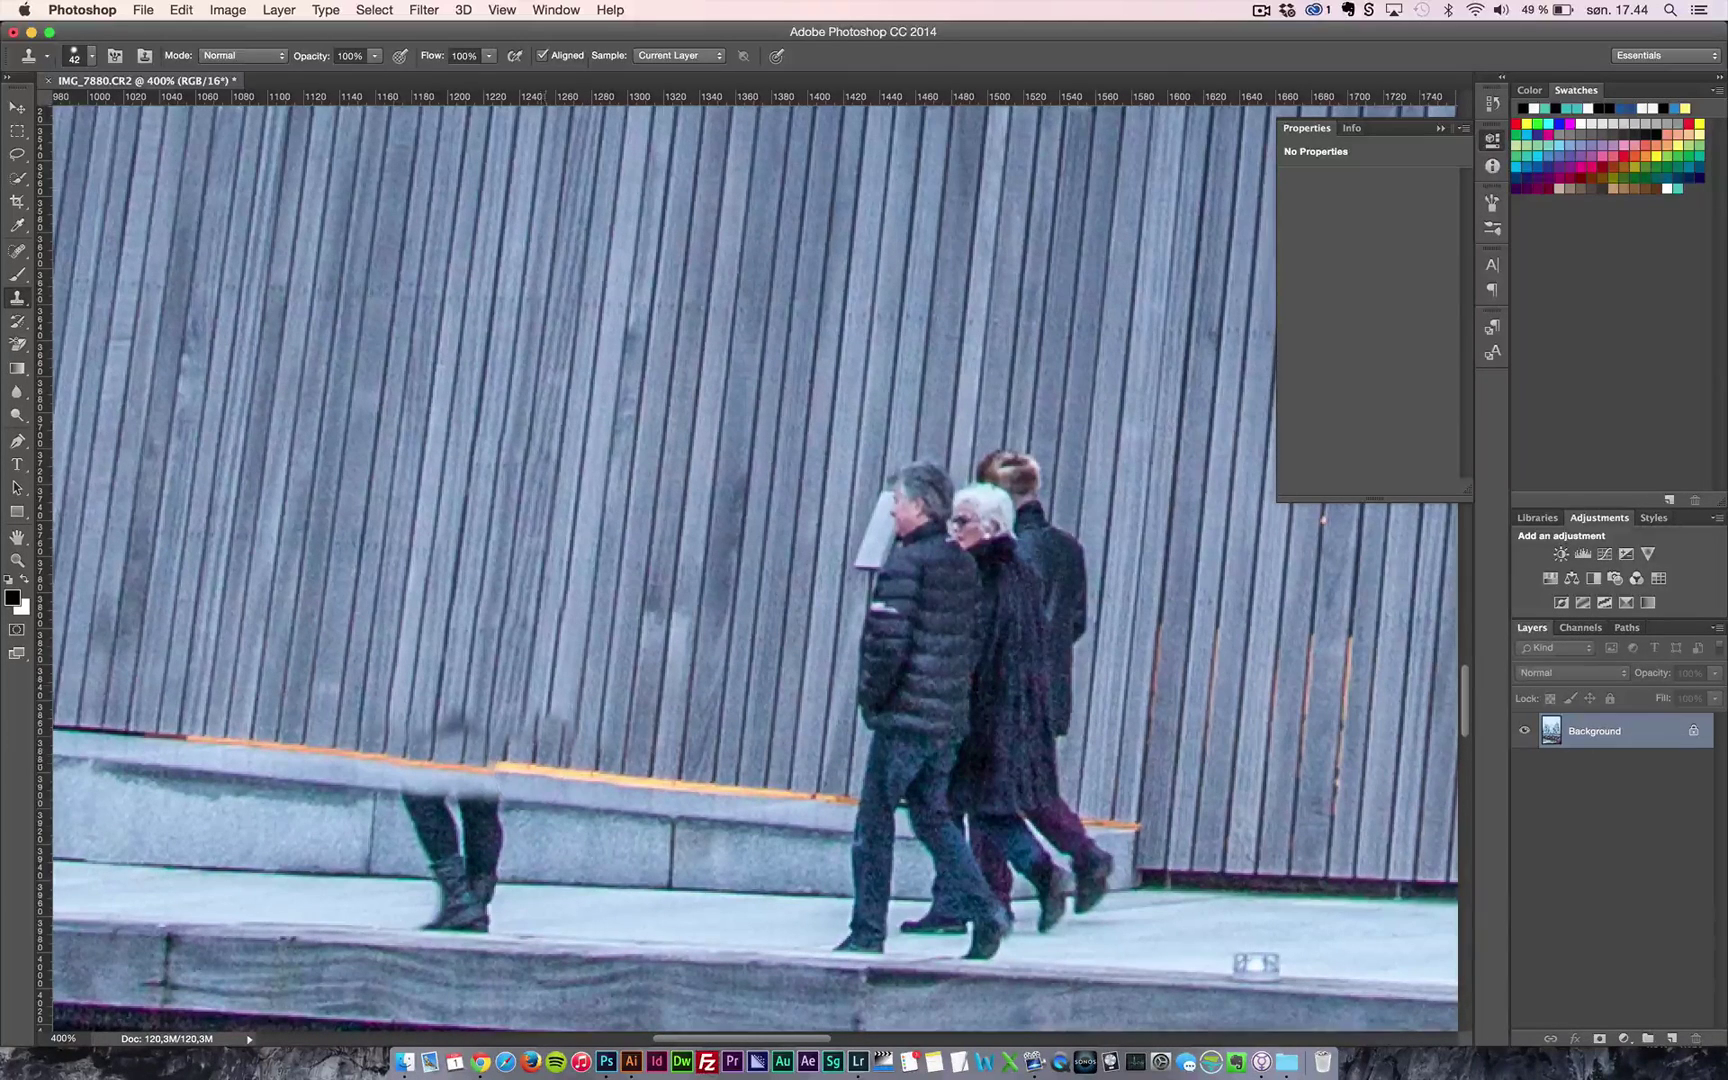
pyautogui.moveTo(550, 730); pyautogui.dragTo(560, 655)
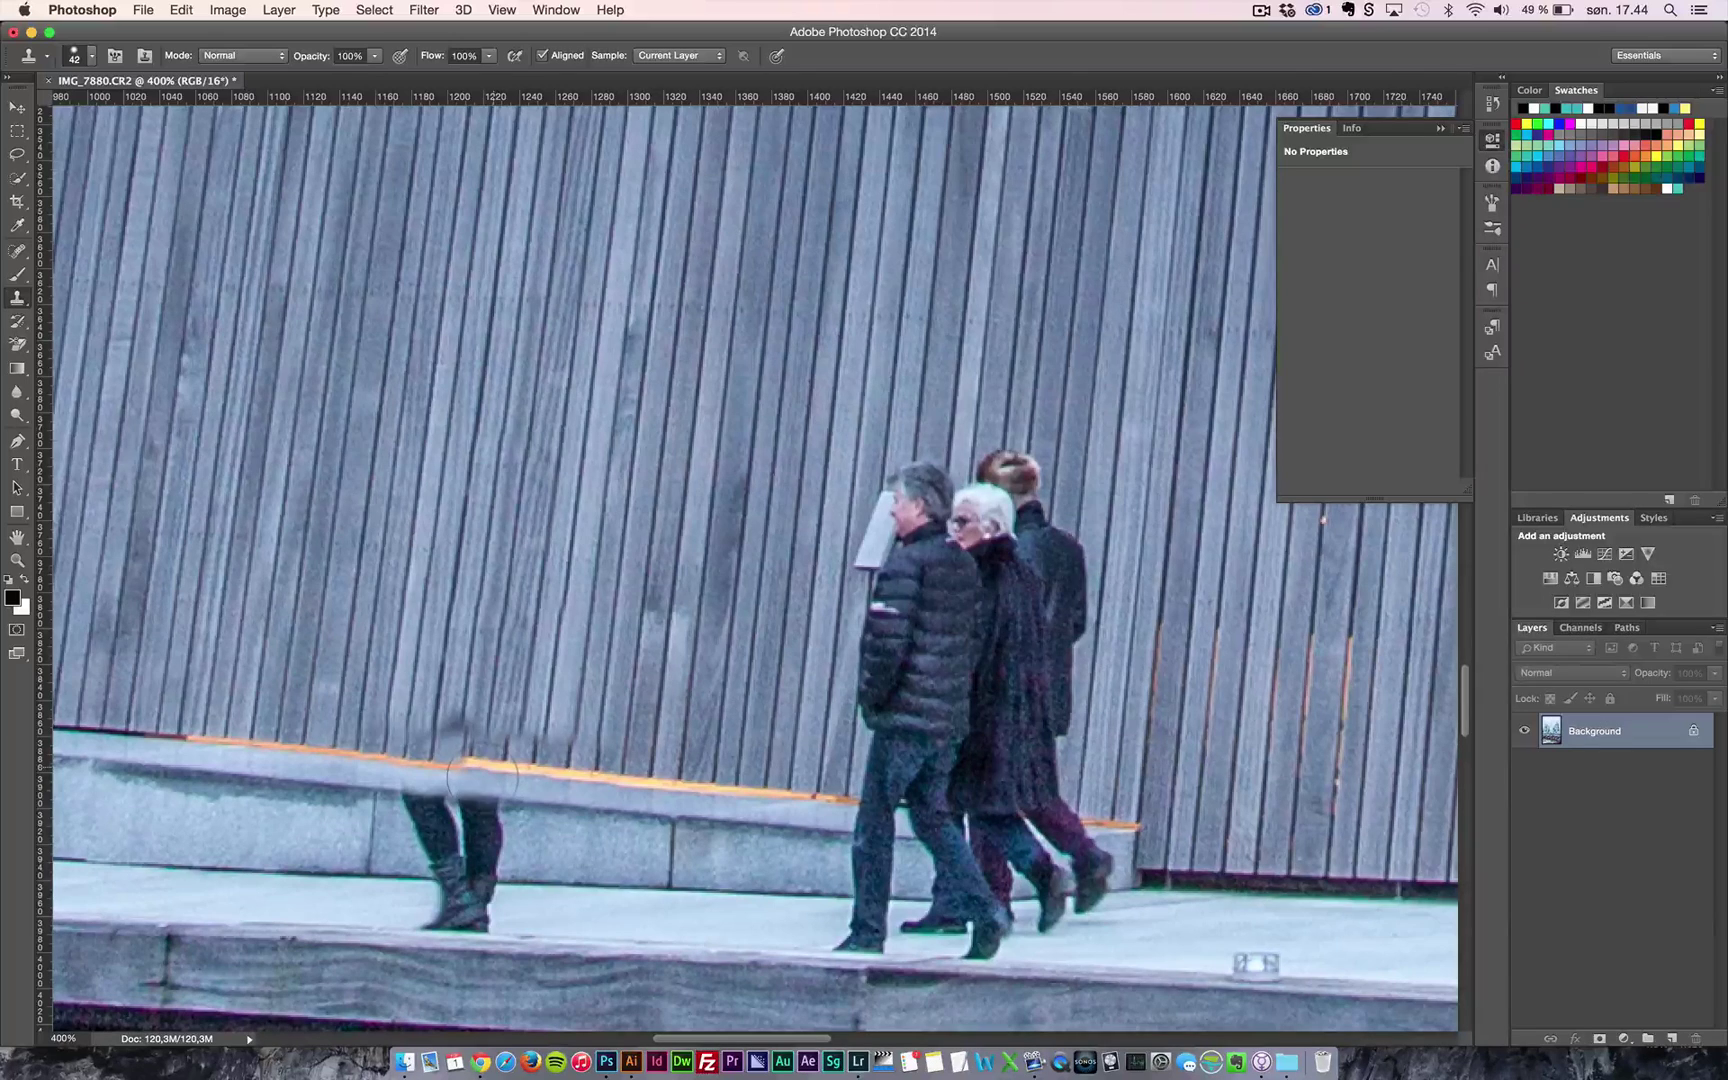
pyautogui.moveTo(482, 778)
pyautogui.mouseDown()
pyautogui.moveTo(325, 756)
pyautogui.moveTo(328, 742)
pyautogui.moveTo(200, 745)
pyautogui.mouseUp()
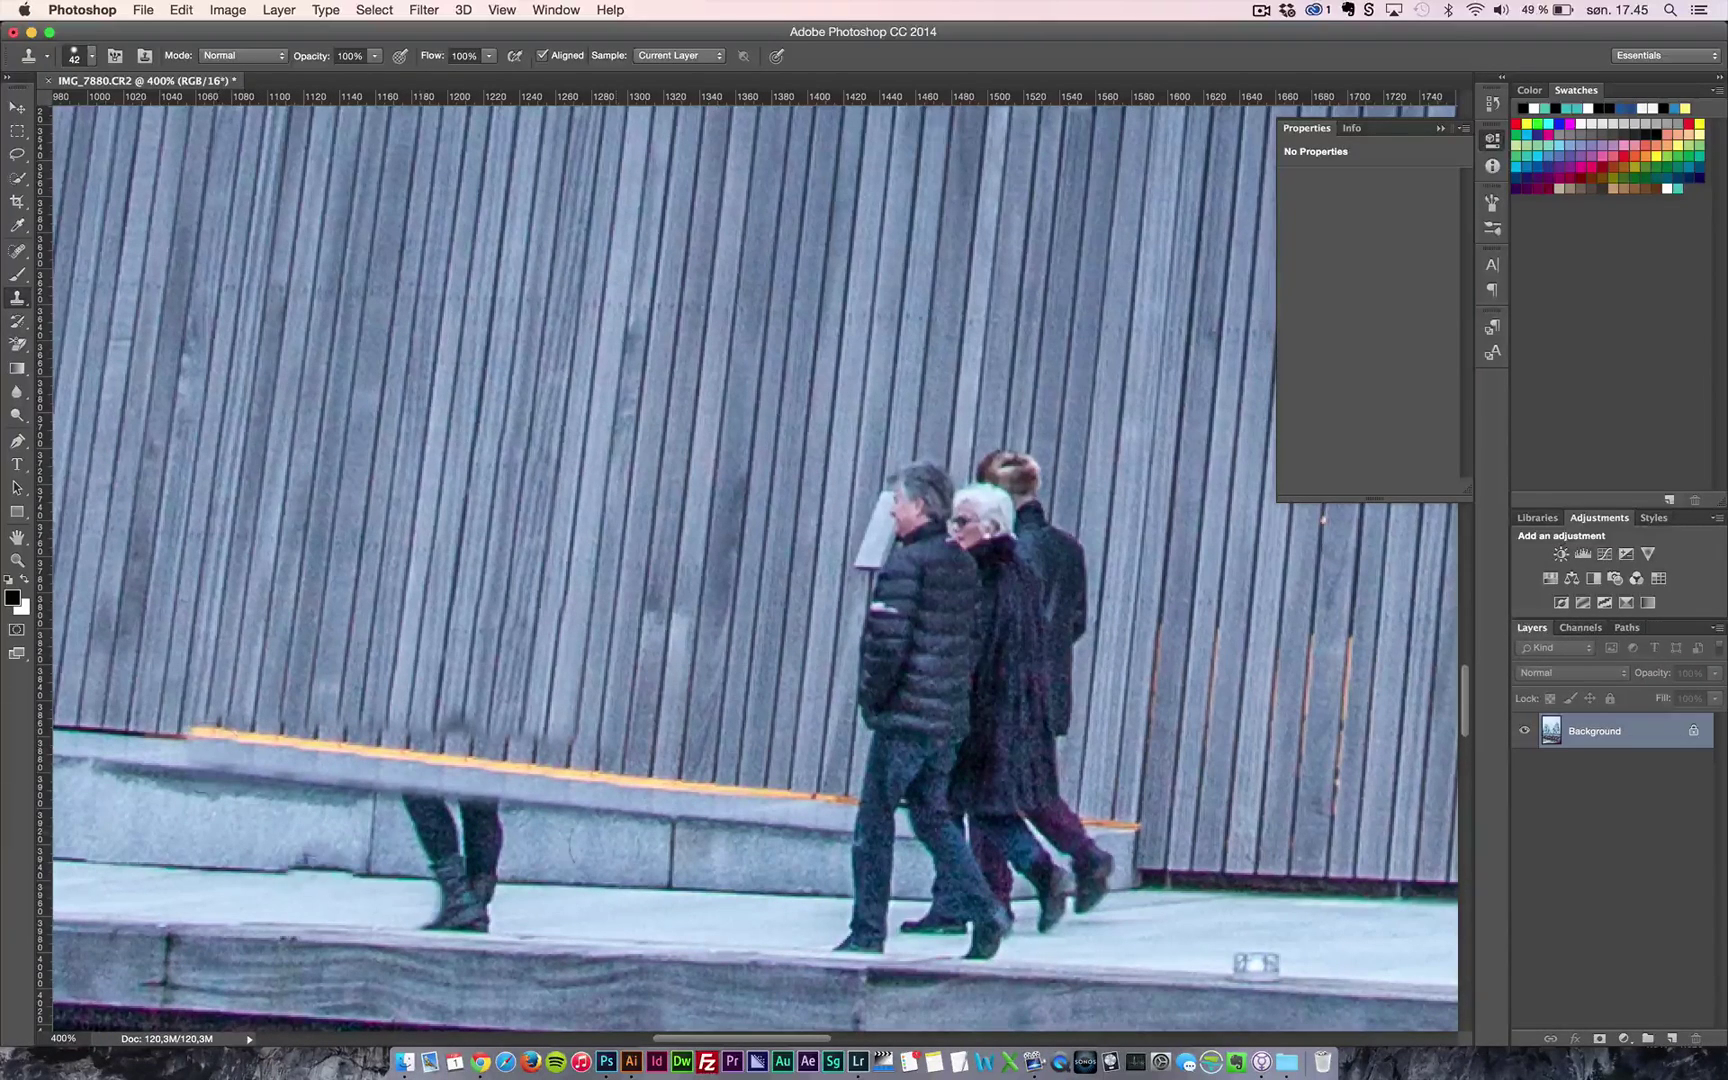
# - Check the retouched wall in the whole photo at 50%, and return to the three walkers at 400% zoom
pyautogui.press('z')
pyautogui.keyDown('alt'); pyautogui.click(695, 712); pyautogui.keyUp('alt')
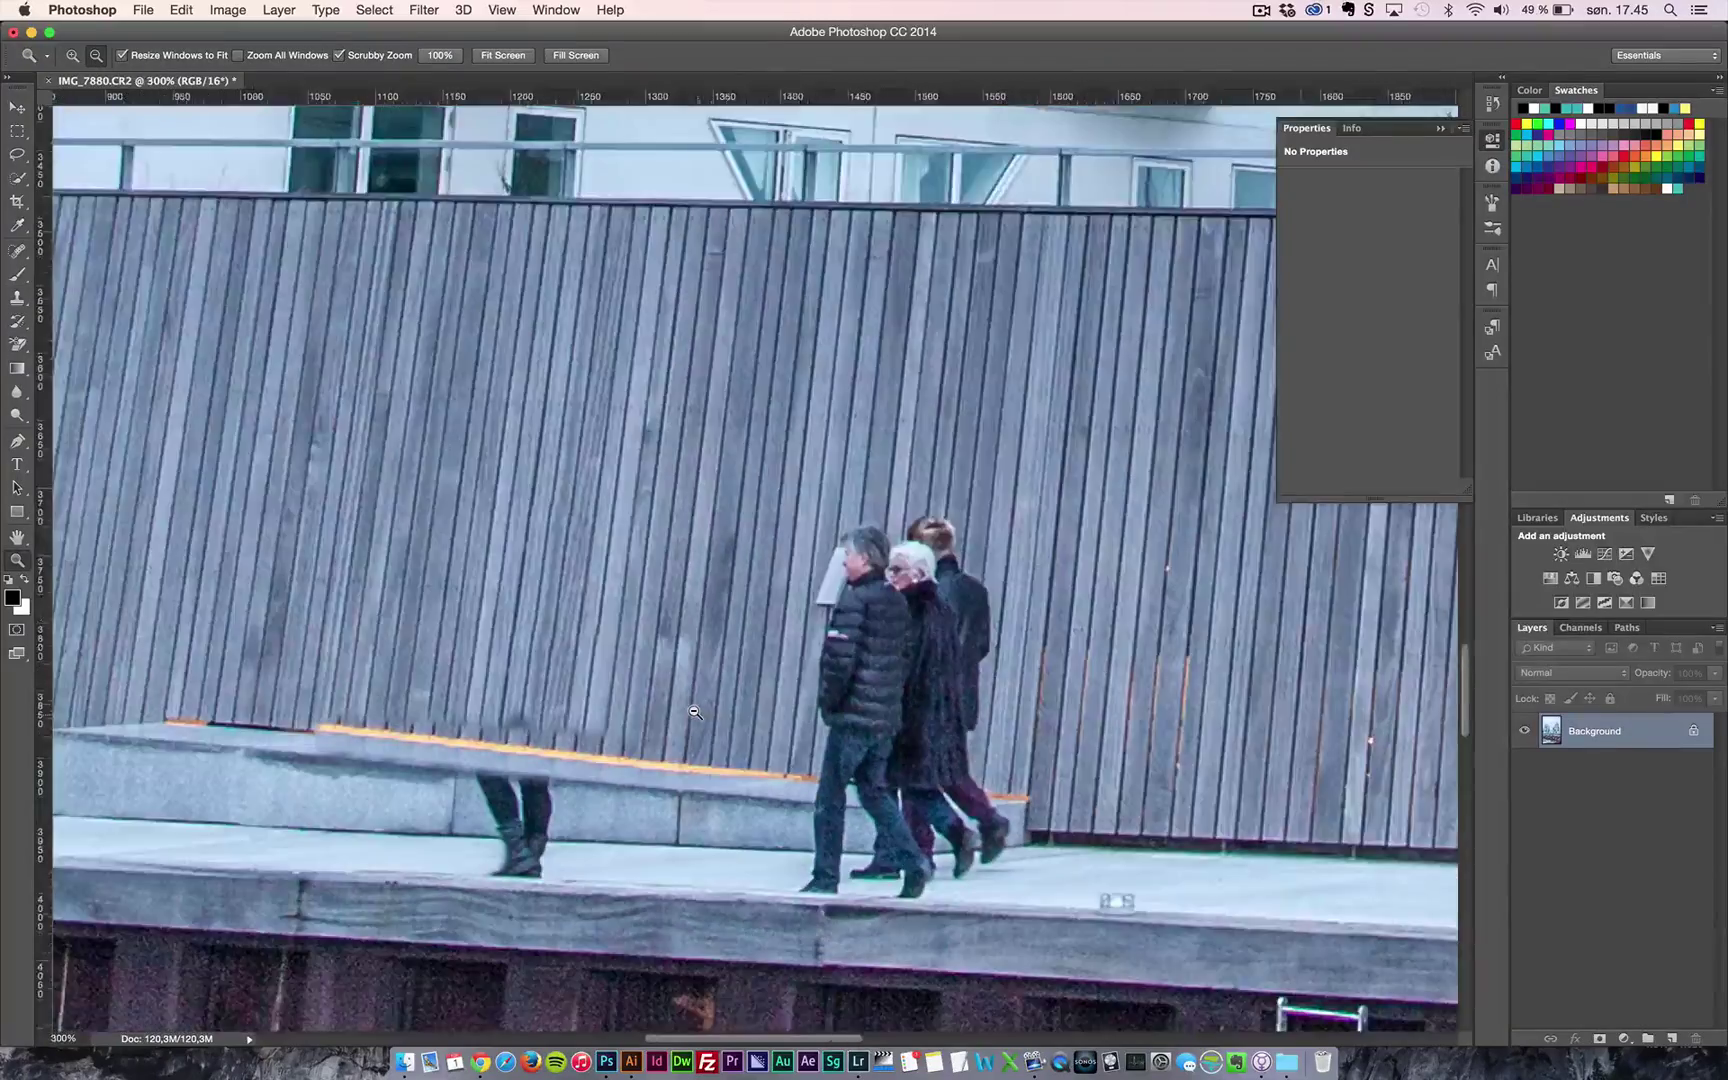
pyautogui.keyDown('alt'); pyautogui.click(695, 712); pyautogui.keyUp('alt')
pyautogui.keyDown('alt'); pyautogui.click(695, 712); pyautogui.keyUp('alt')
pyautogui.keyDown('alt'); pyautogui.click(695, 712); pyautogui.keyUp('alt')
pyautogui.keyDown('alt'); pyautogui.click(695, 712); pyautogui.keyUp('alt')
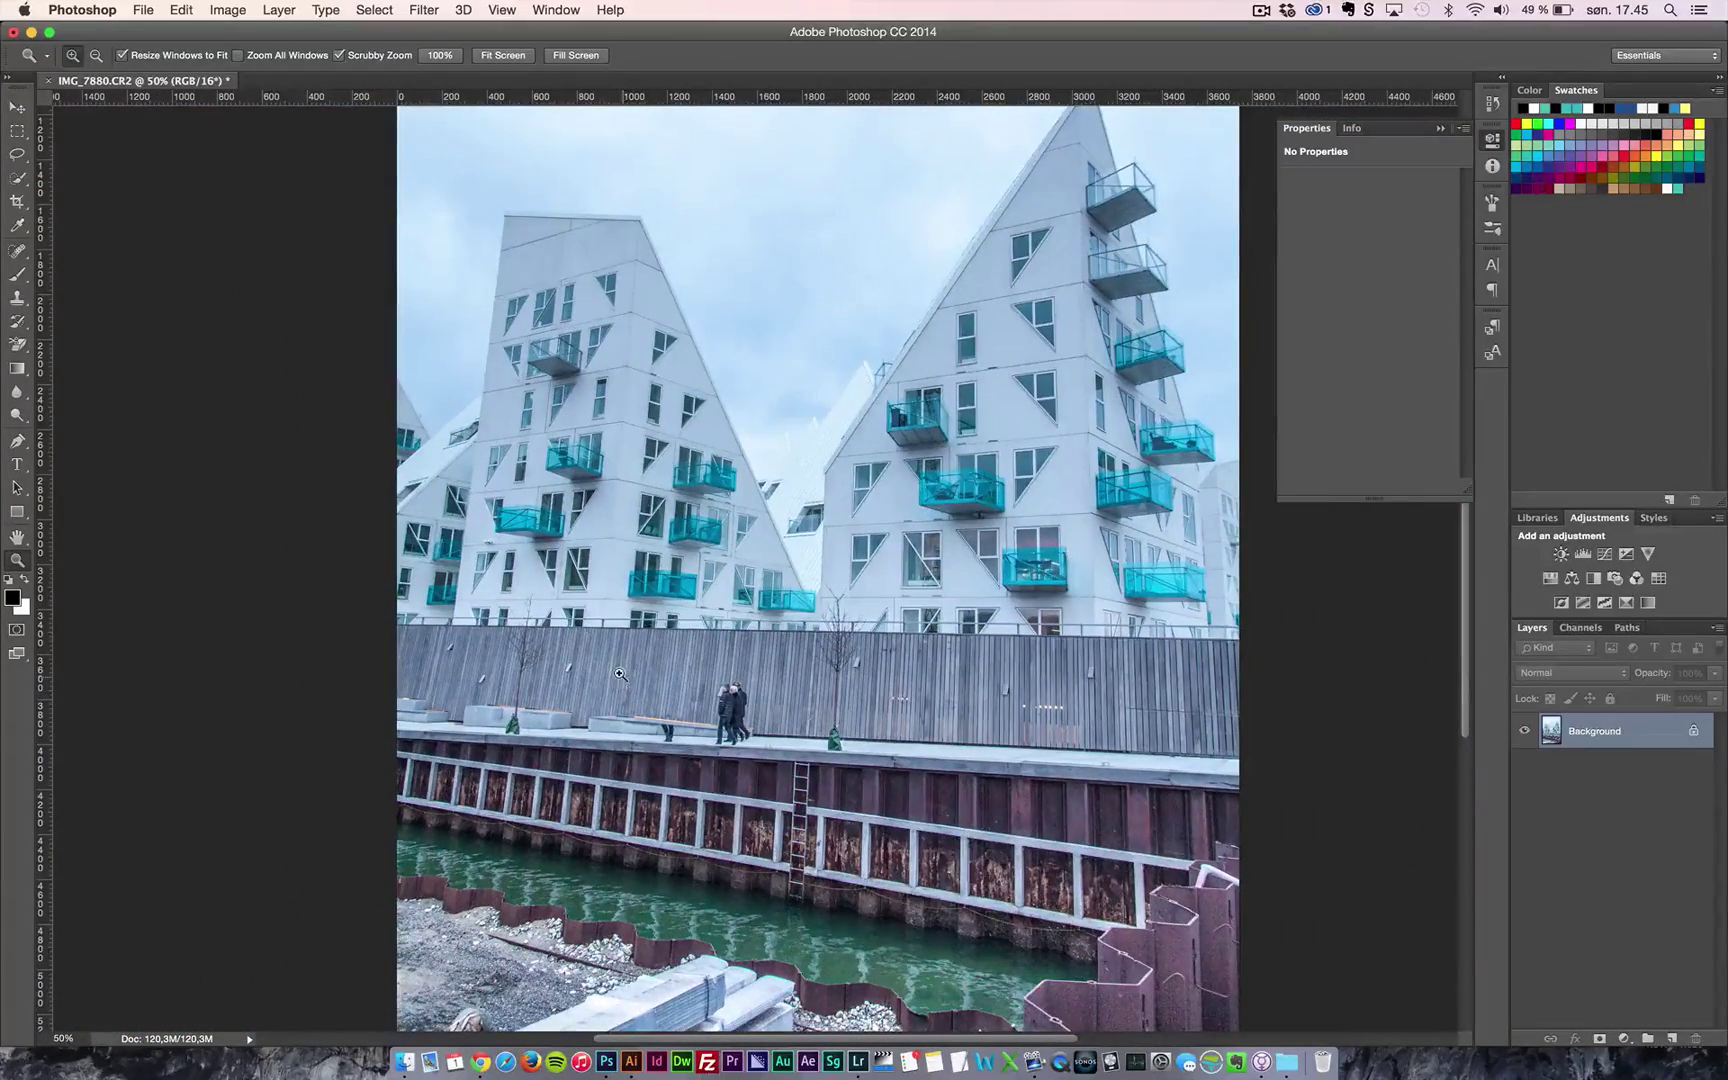
pyautogui.moveTo(620, 674); pyautogui.dragTo(763, 770)
pyautogui.moveTo(1046, 808); pyautogui.dragTo(785, 650)
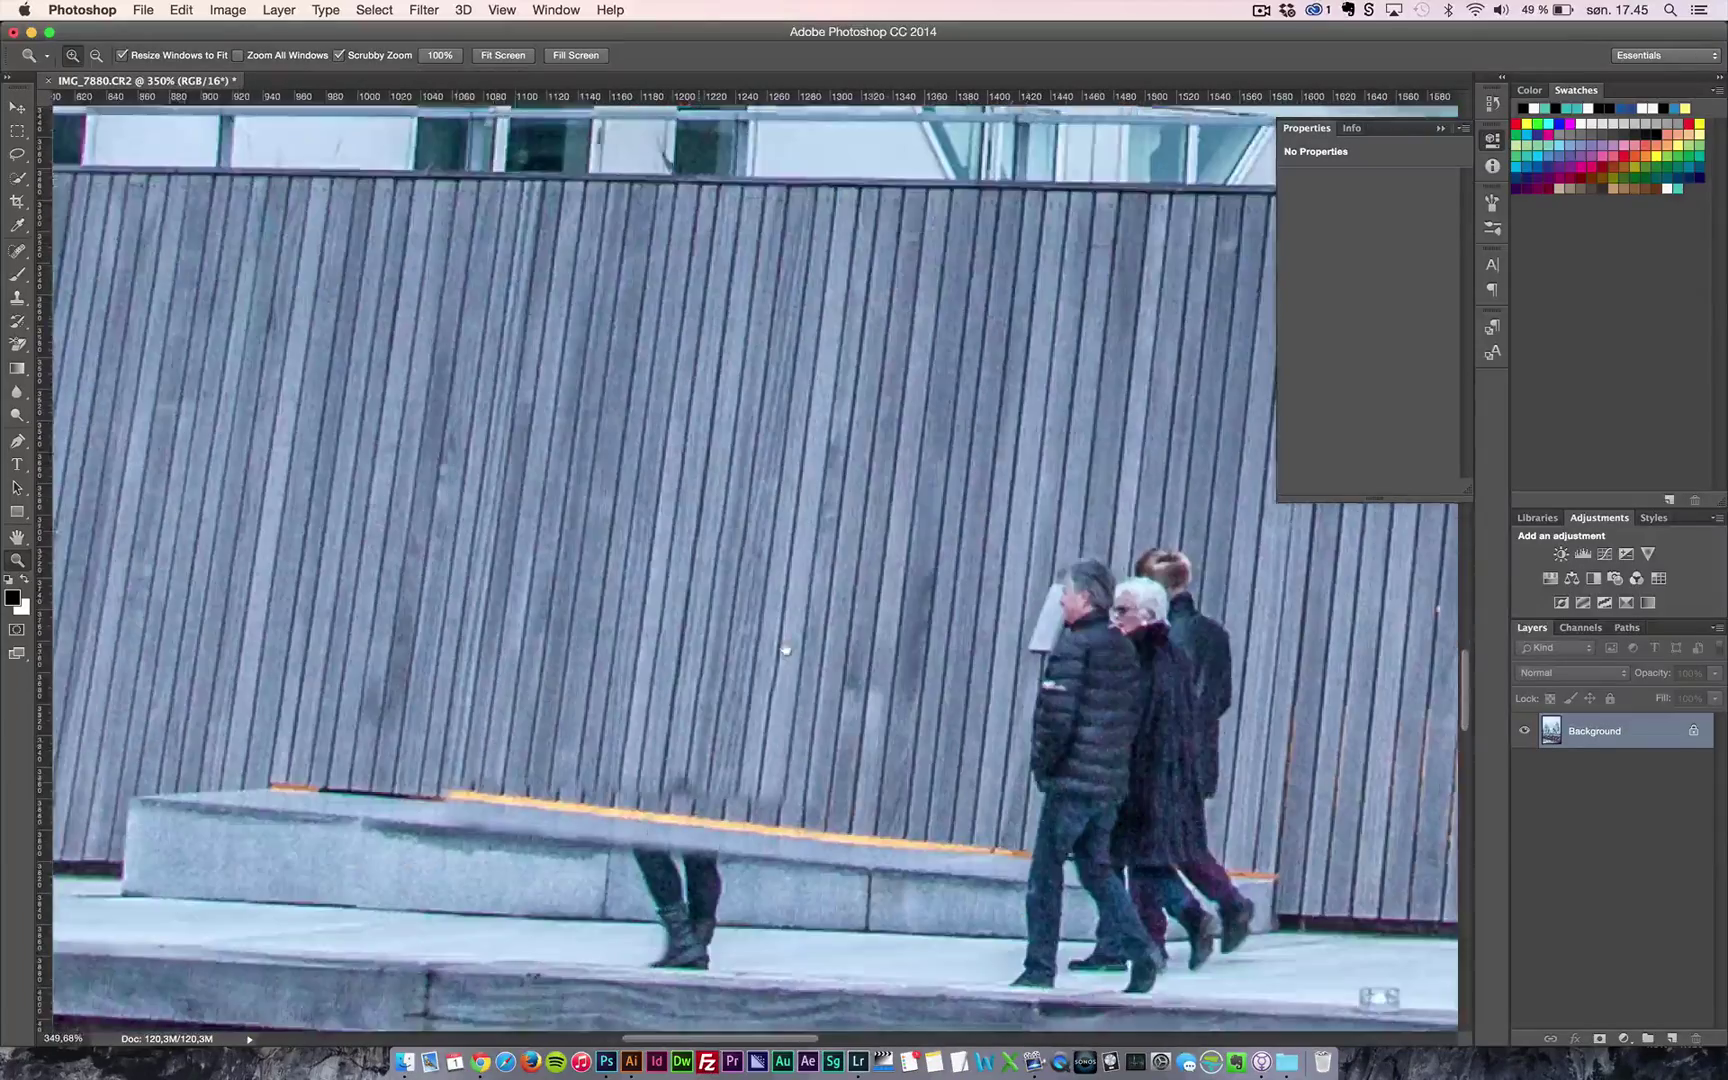
pyautogui.moveTo(987, 668); pyautogui.dragTo(918, 653)
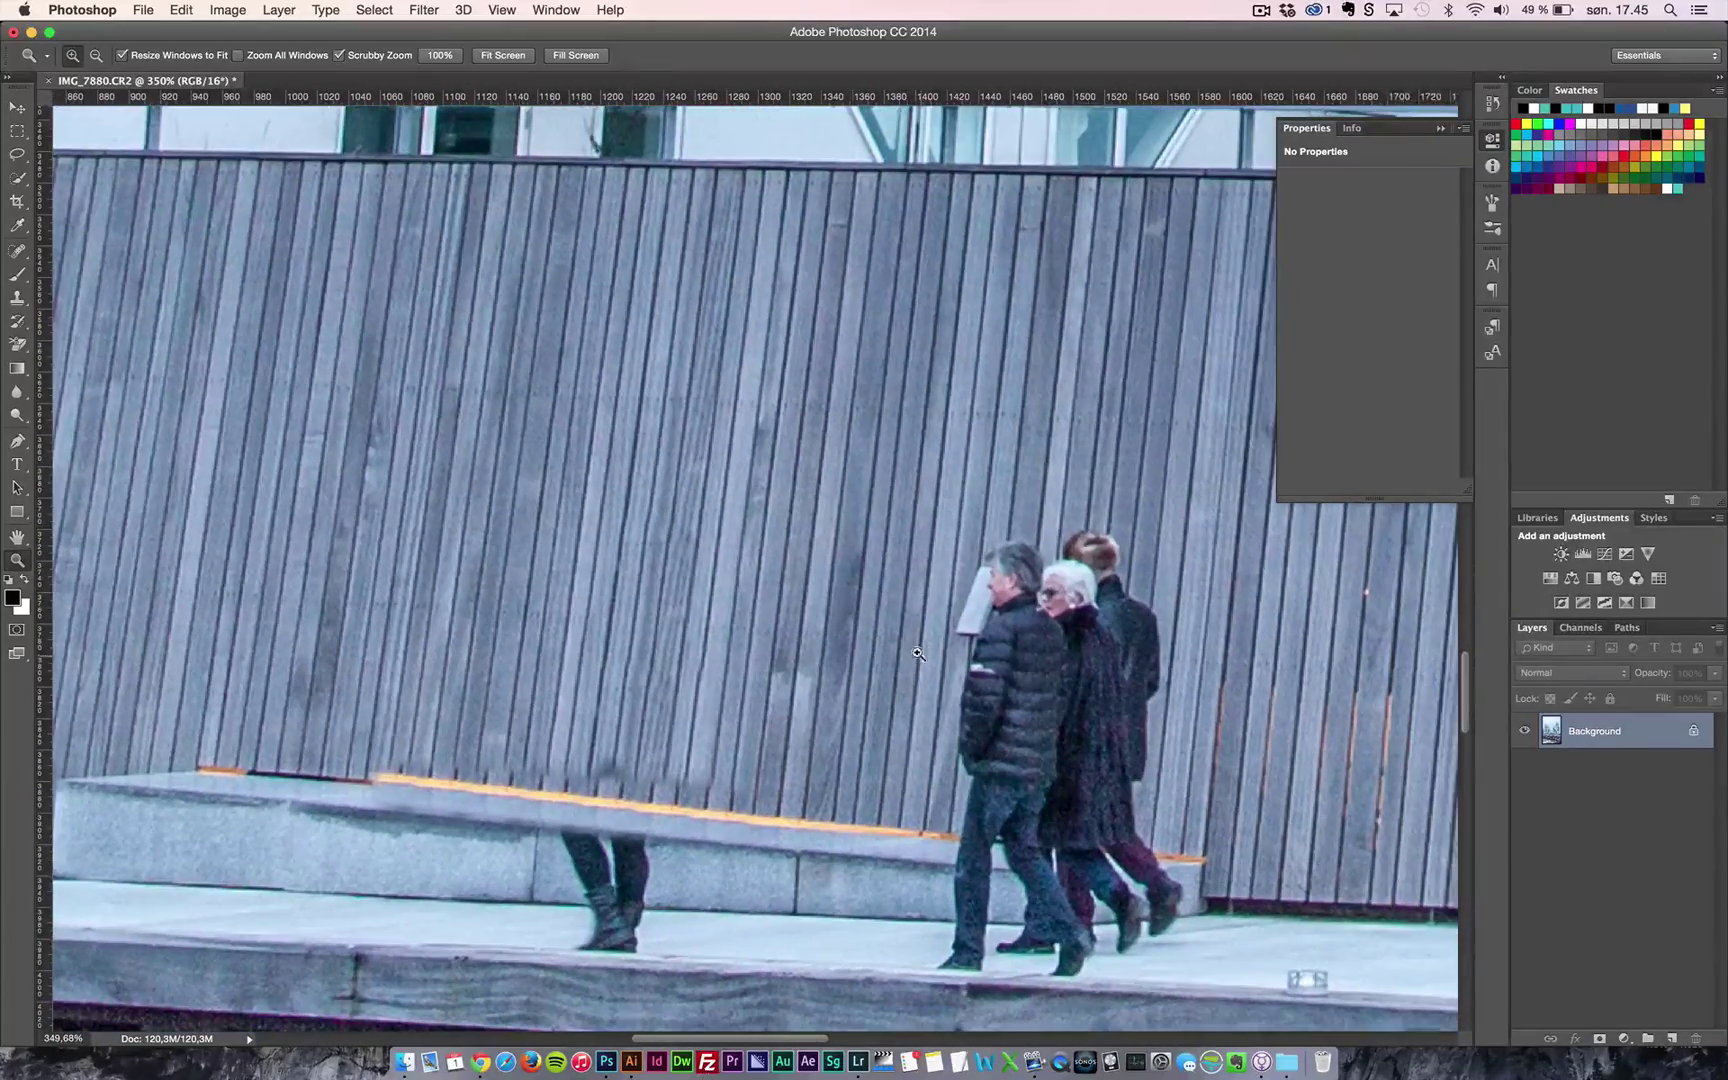
pyautogui.click(987, 669)
pyautogui.moveTo(1029, 659); pyautogui.dragTo(868, 625)
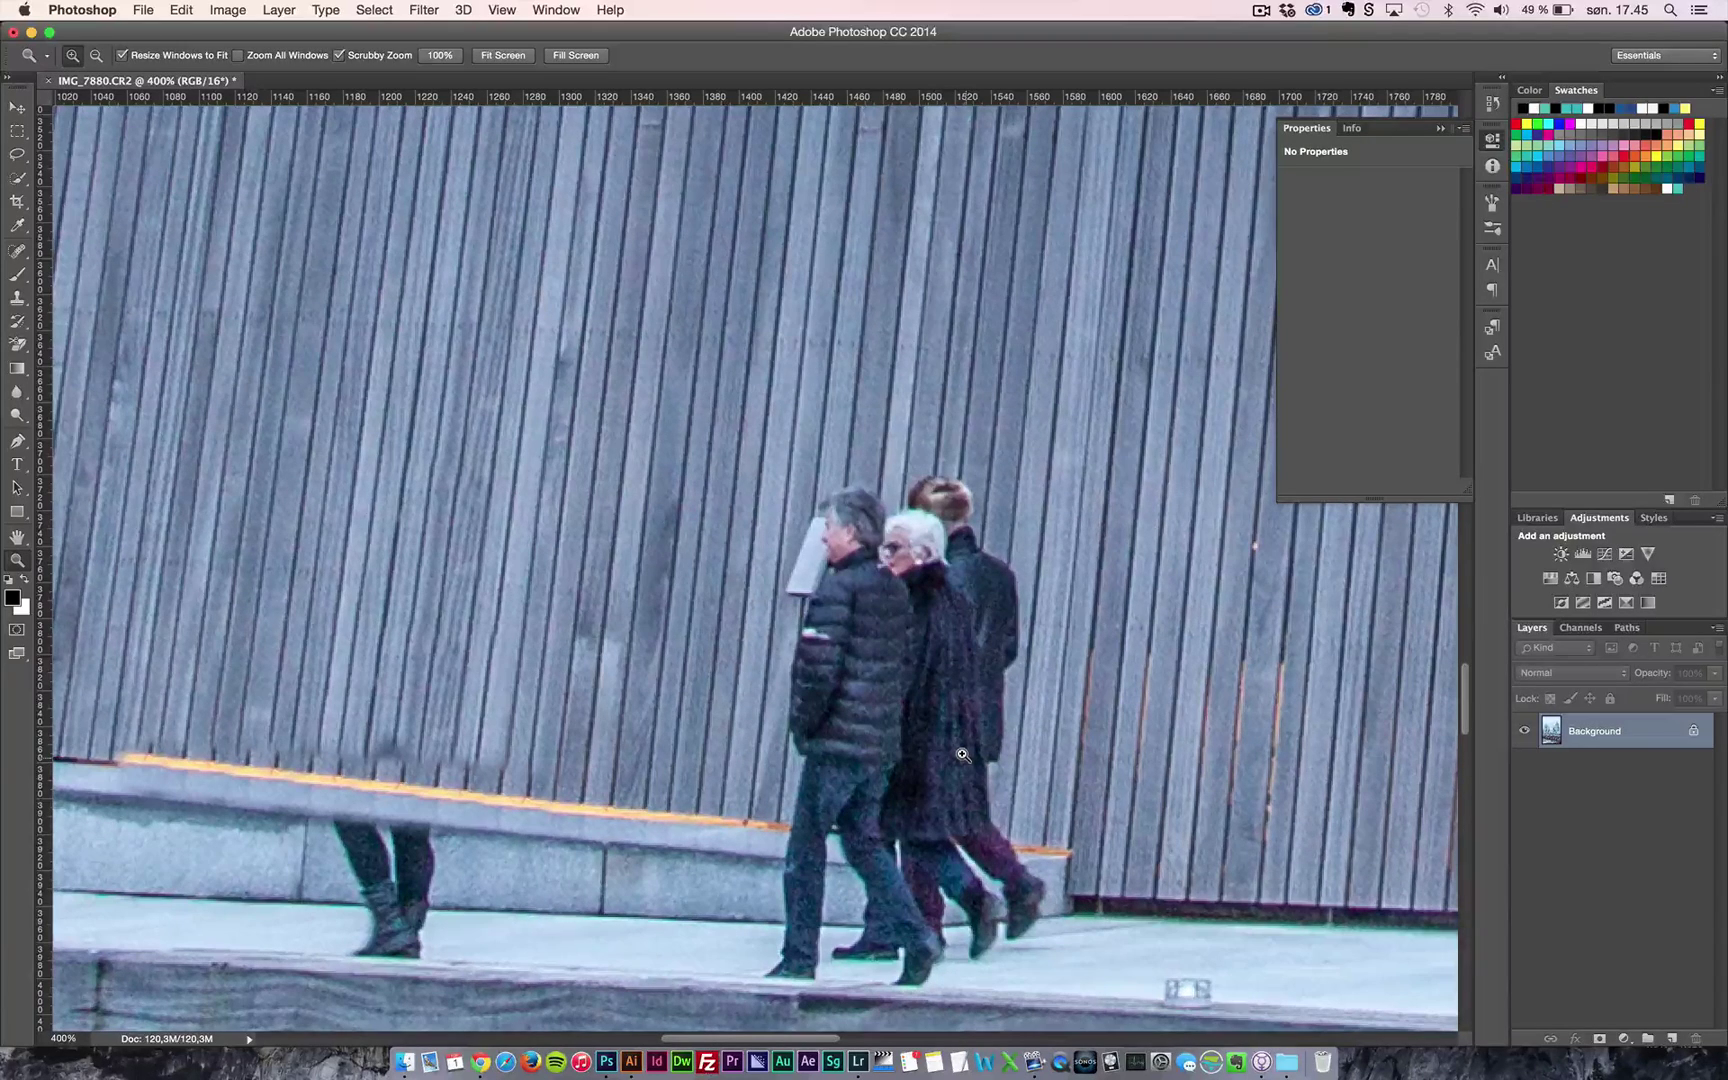
# - Try to remove the three walkers with a loose Lasso selection and a Content-Aware fill in Normal mode at 100% opacity
pyautogui.click(14, 155)
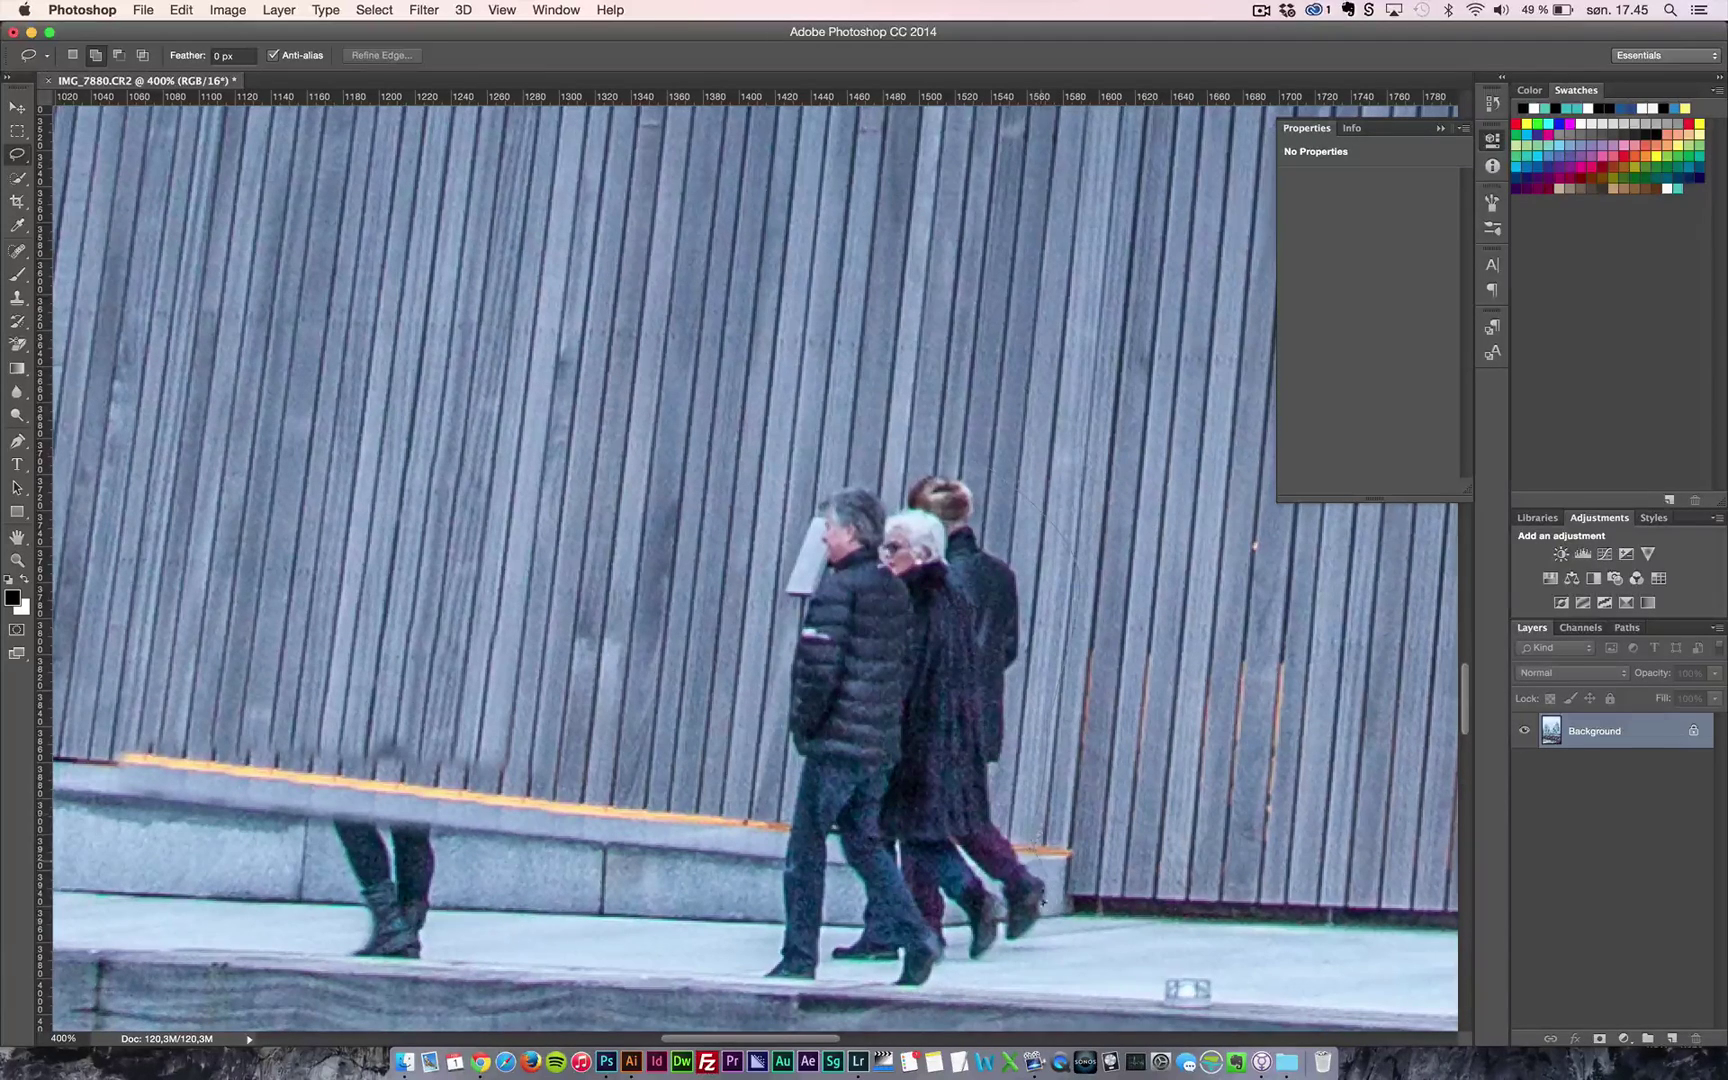
pyautogui.moveTo(1036, 923)
pyautogui.mouseDown()
pyautogui.moveTo(921, 994)
pyautogui.moveTo(828, 994)
pyautogui.mouseUp()
pyautogui.moveTo(968, 462); pyautogui.dragTo(970, 465)
pyautogui.click(181, 10)
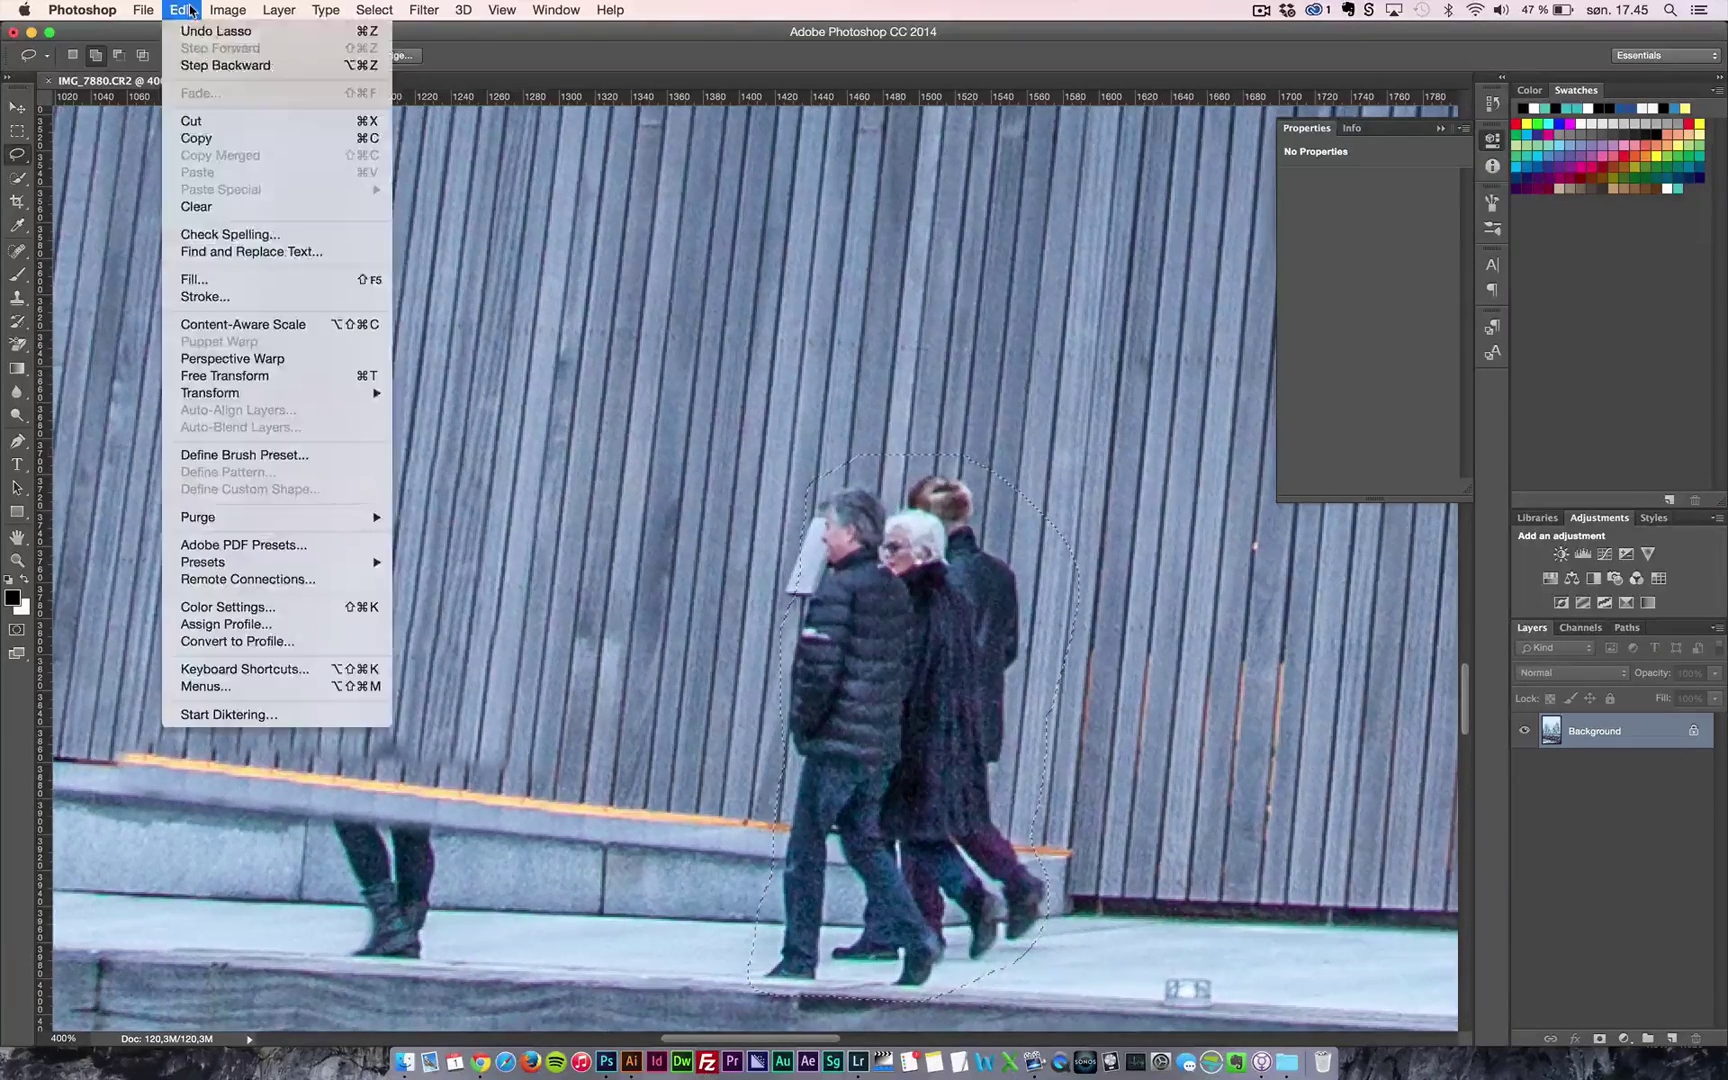
pyautogui.click(238, 281)
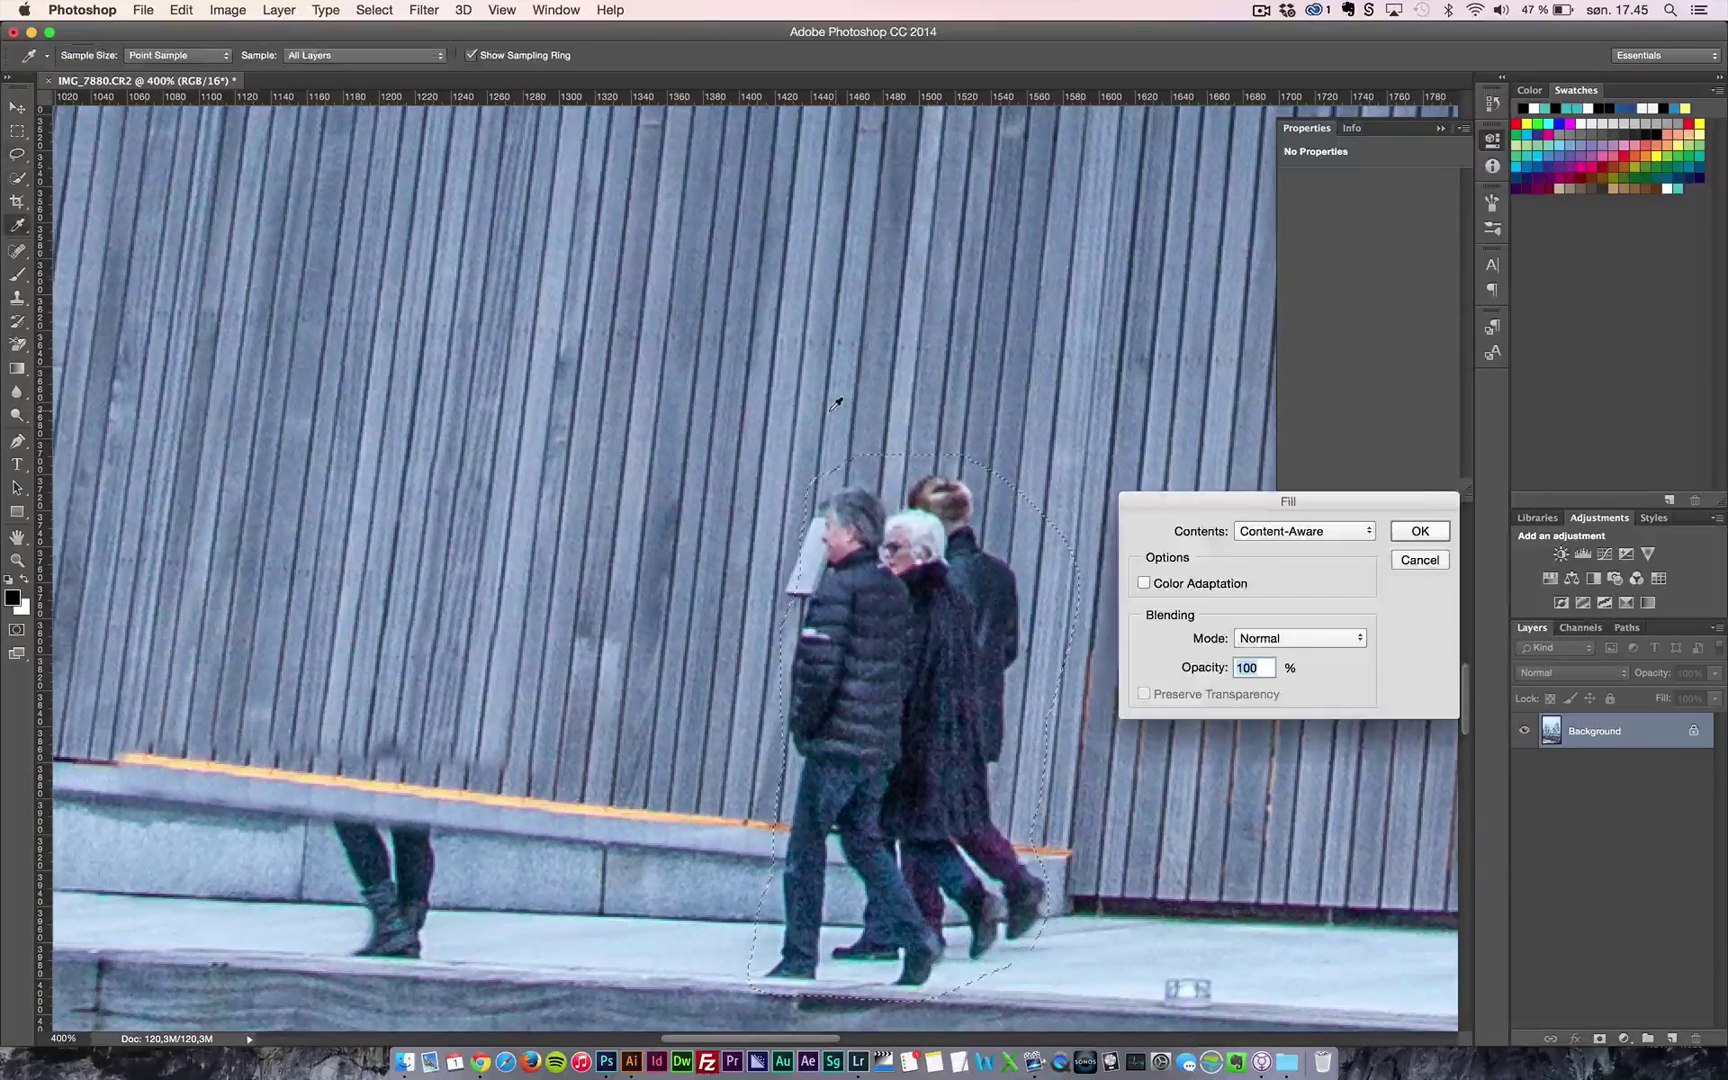
pyautogui.press('Return')
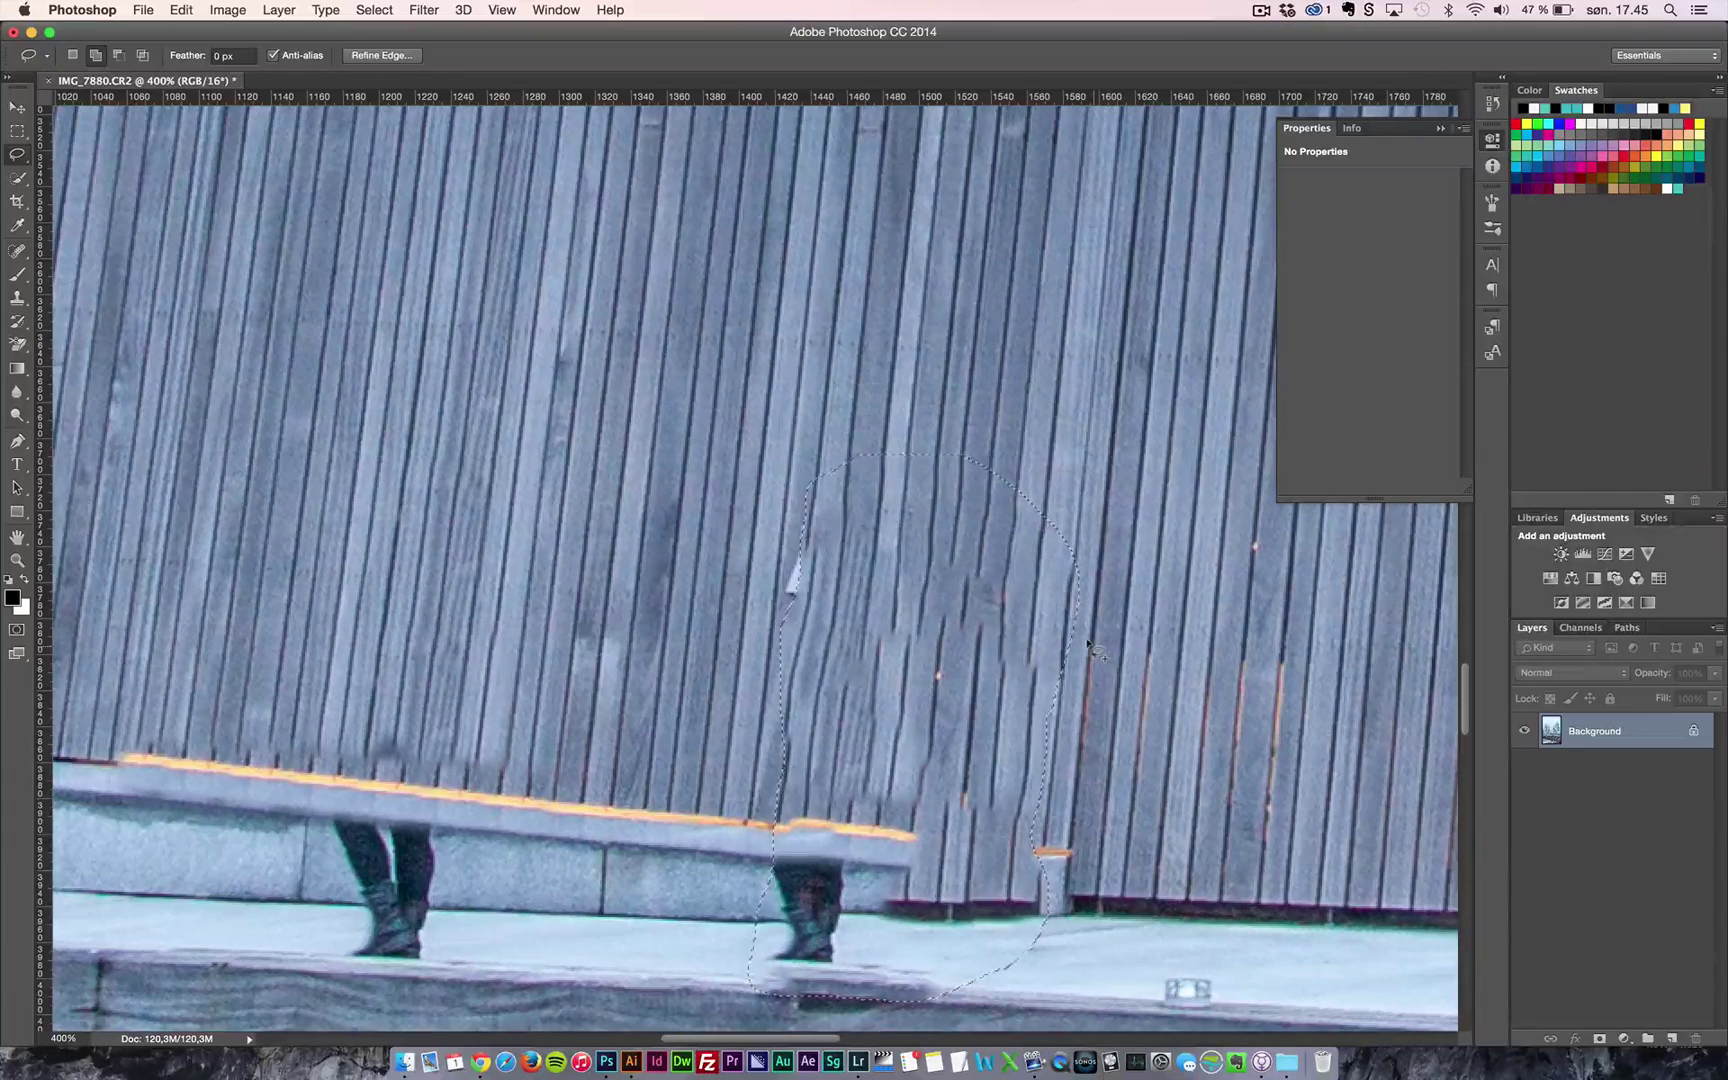
# - Revert the Content-Aware fill on the three walkers through the history and deselect the area
pyautogui.press('super+d')
pyautogui.press('super+z')
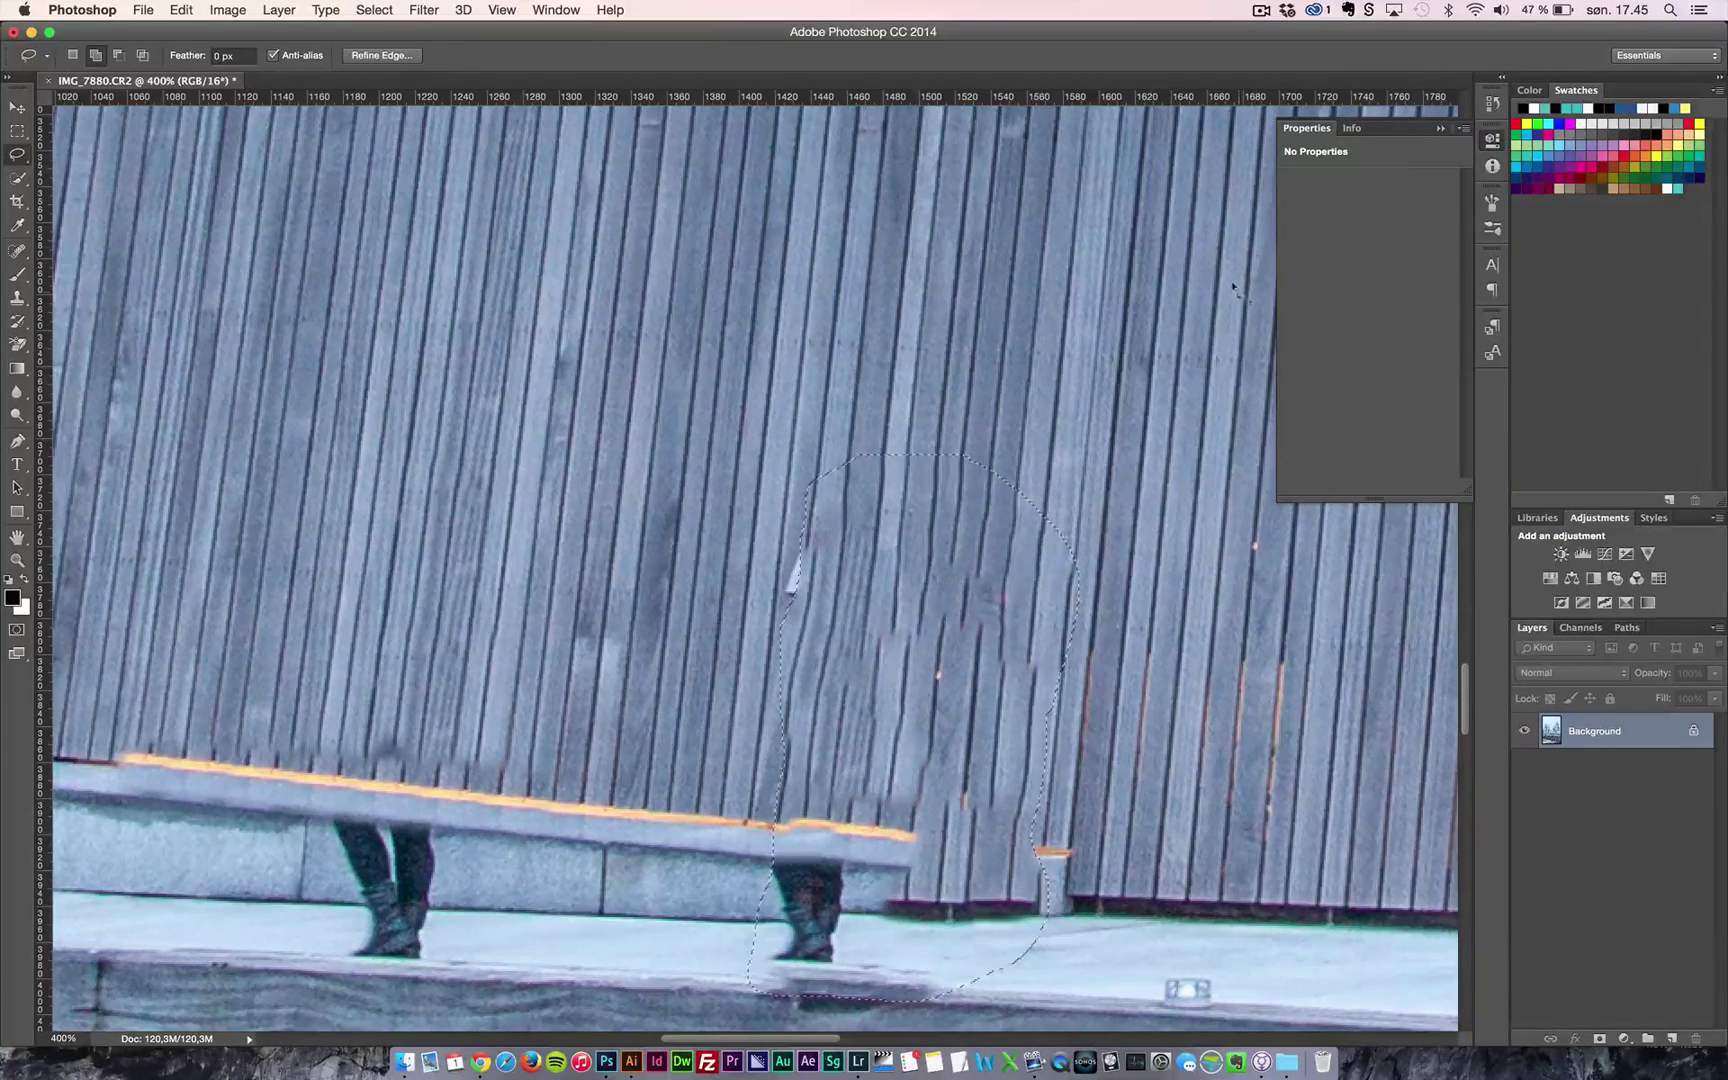
pyautogui.click(1492, 104)
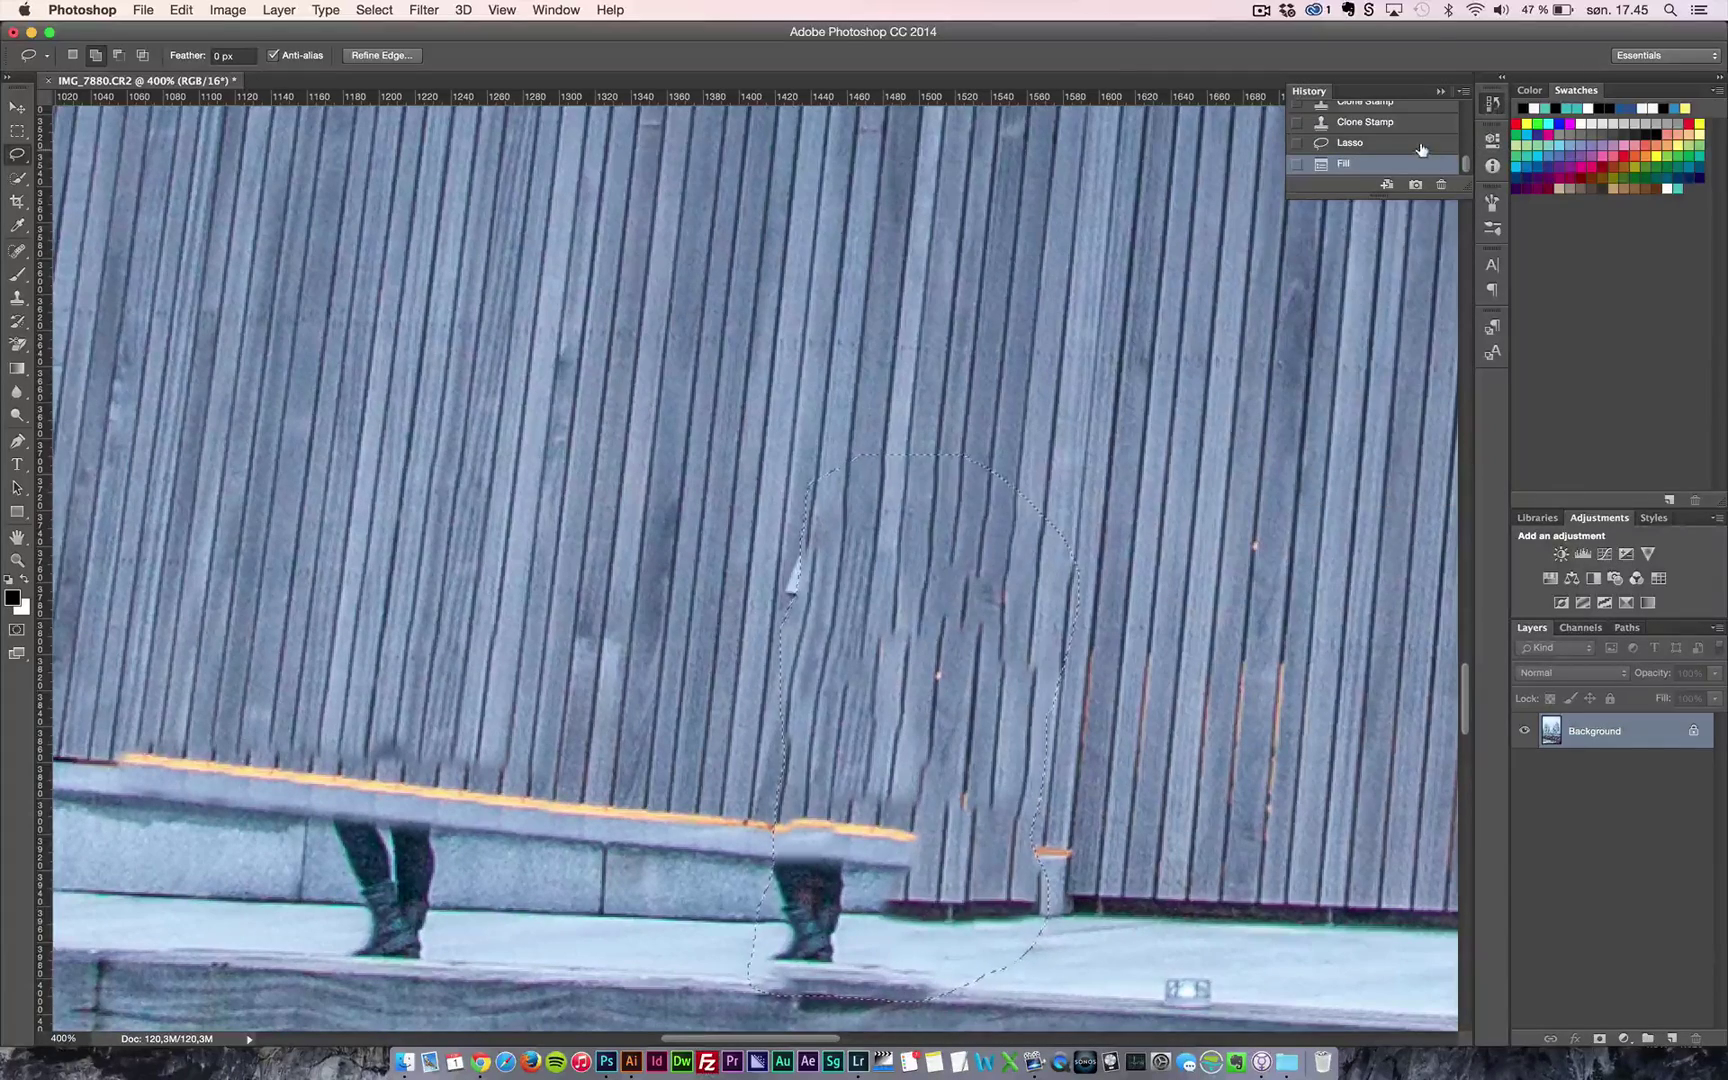
pyautogui.click(1421, 148)
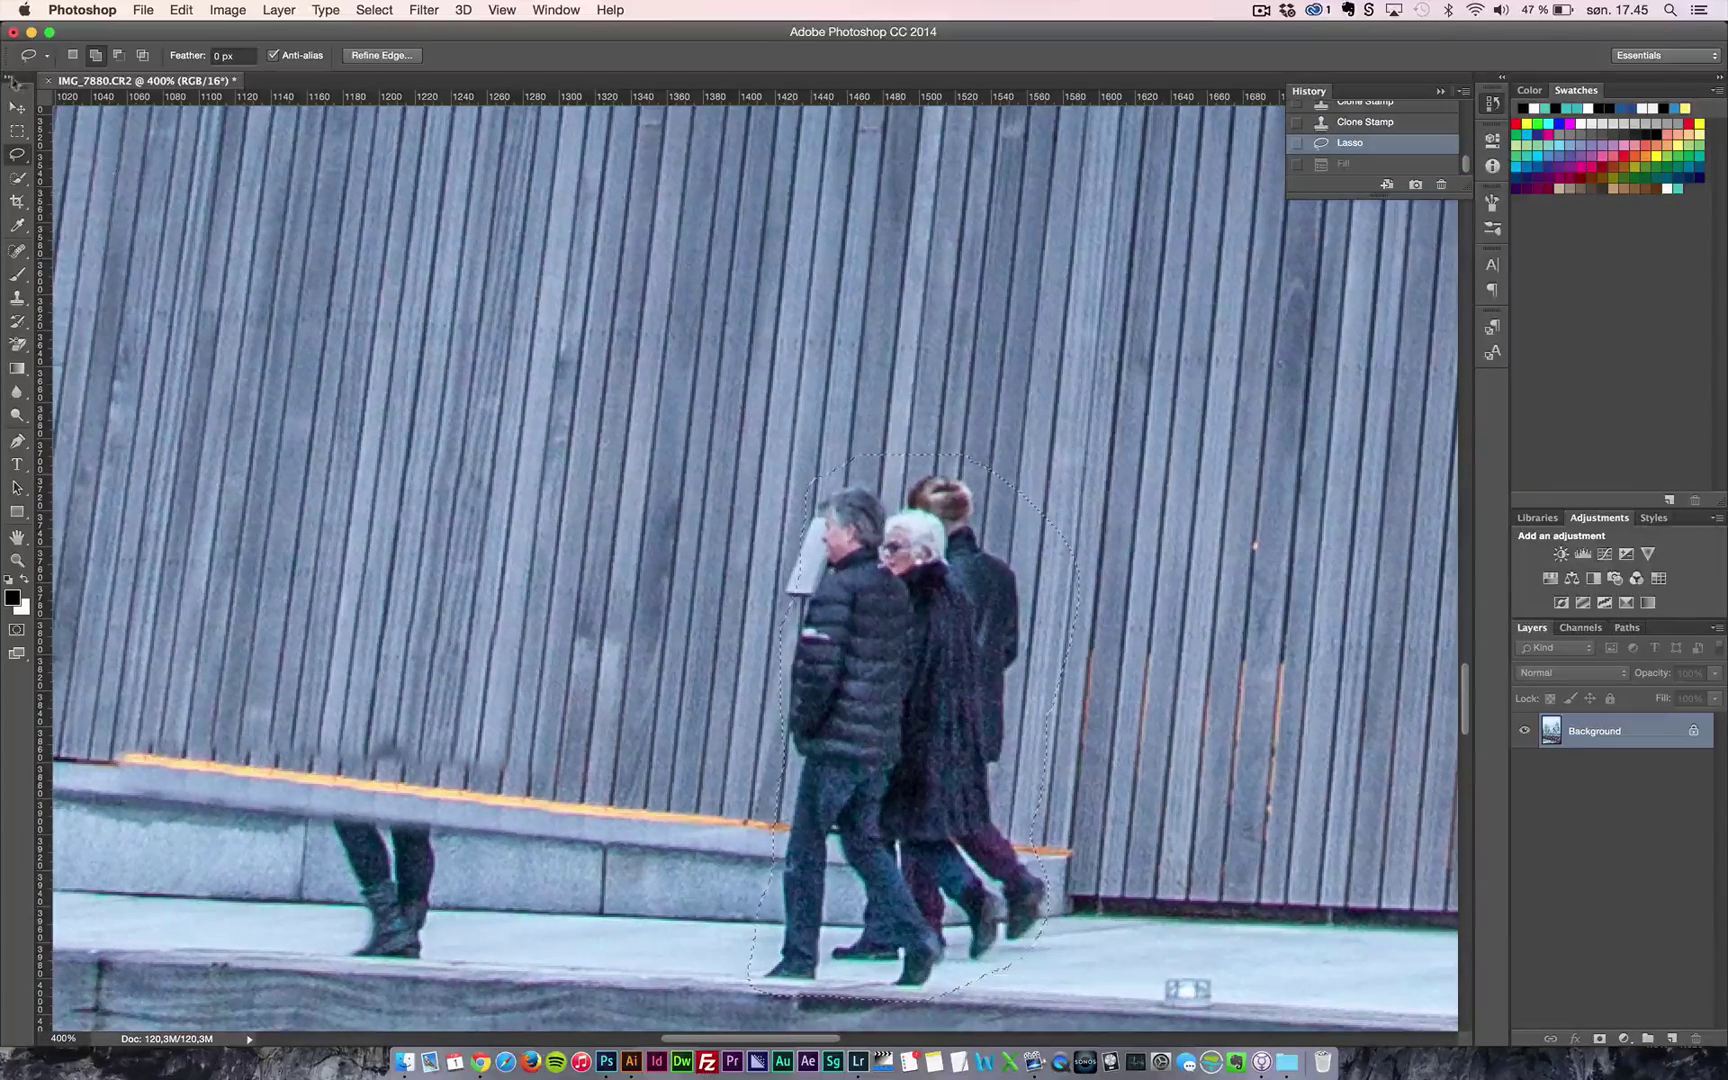
pyautogui.click(16, 108)
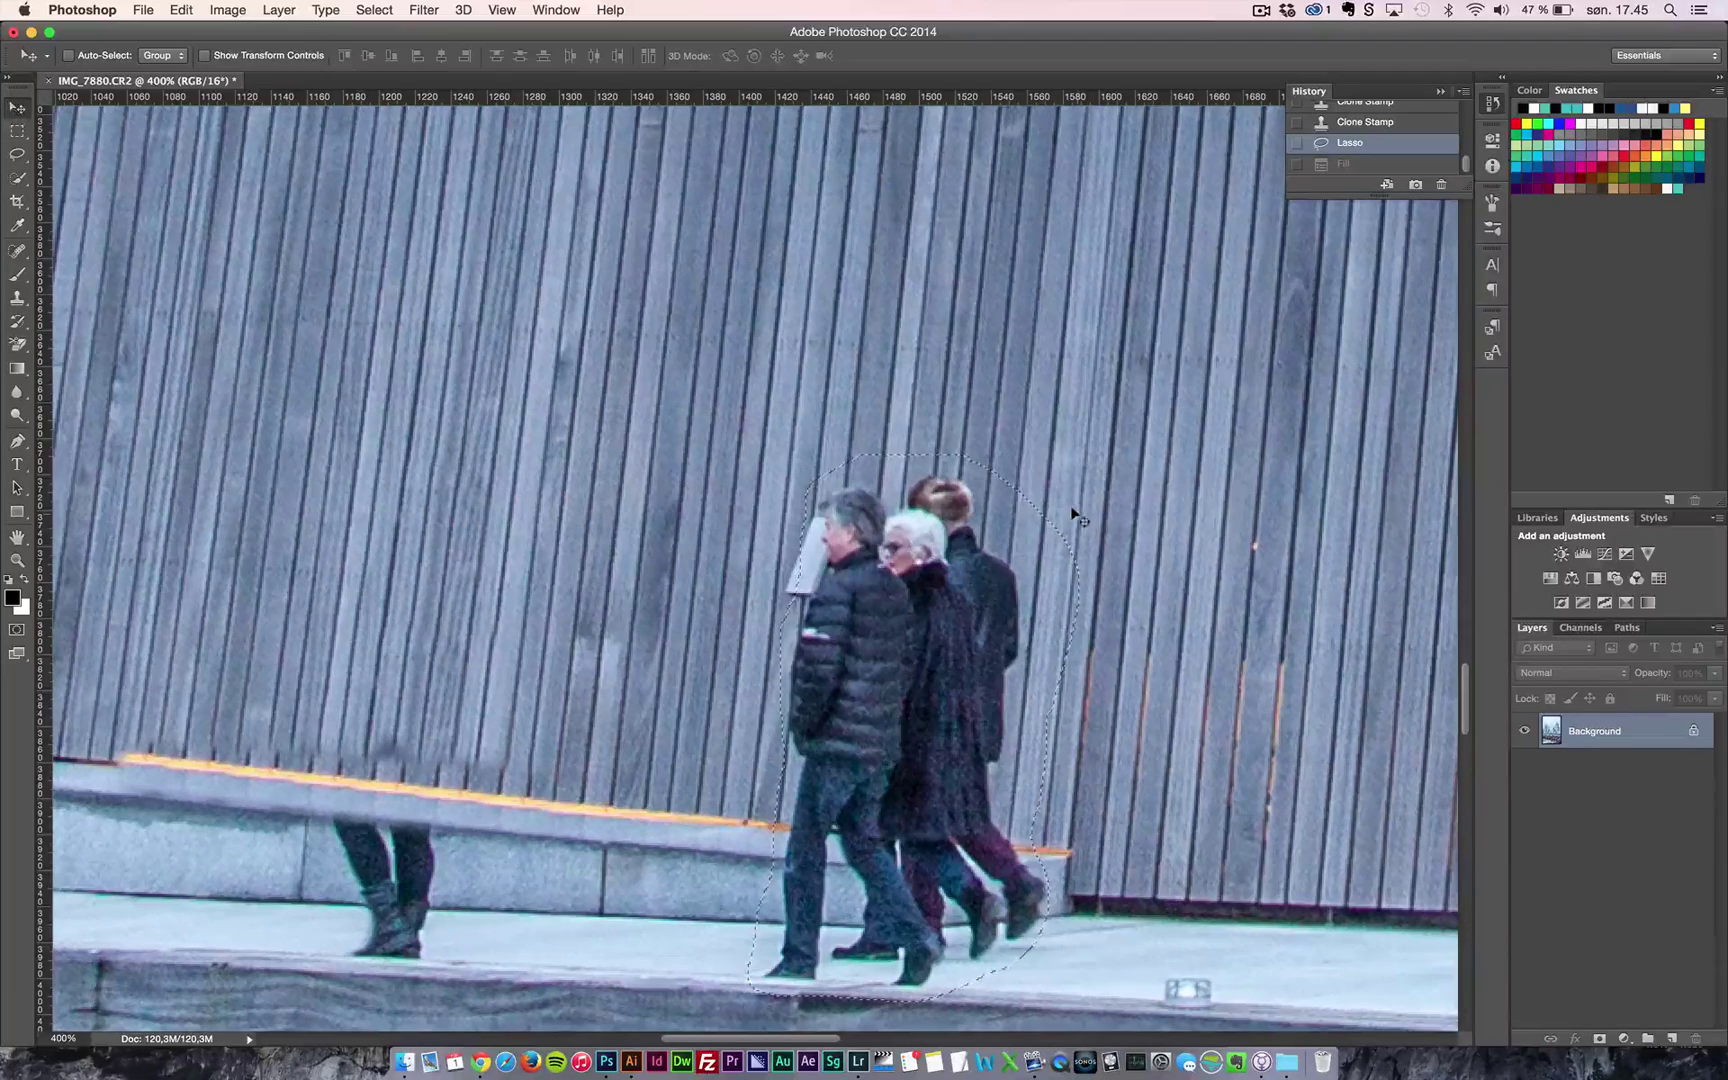
pyautogui.press('super+d')
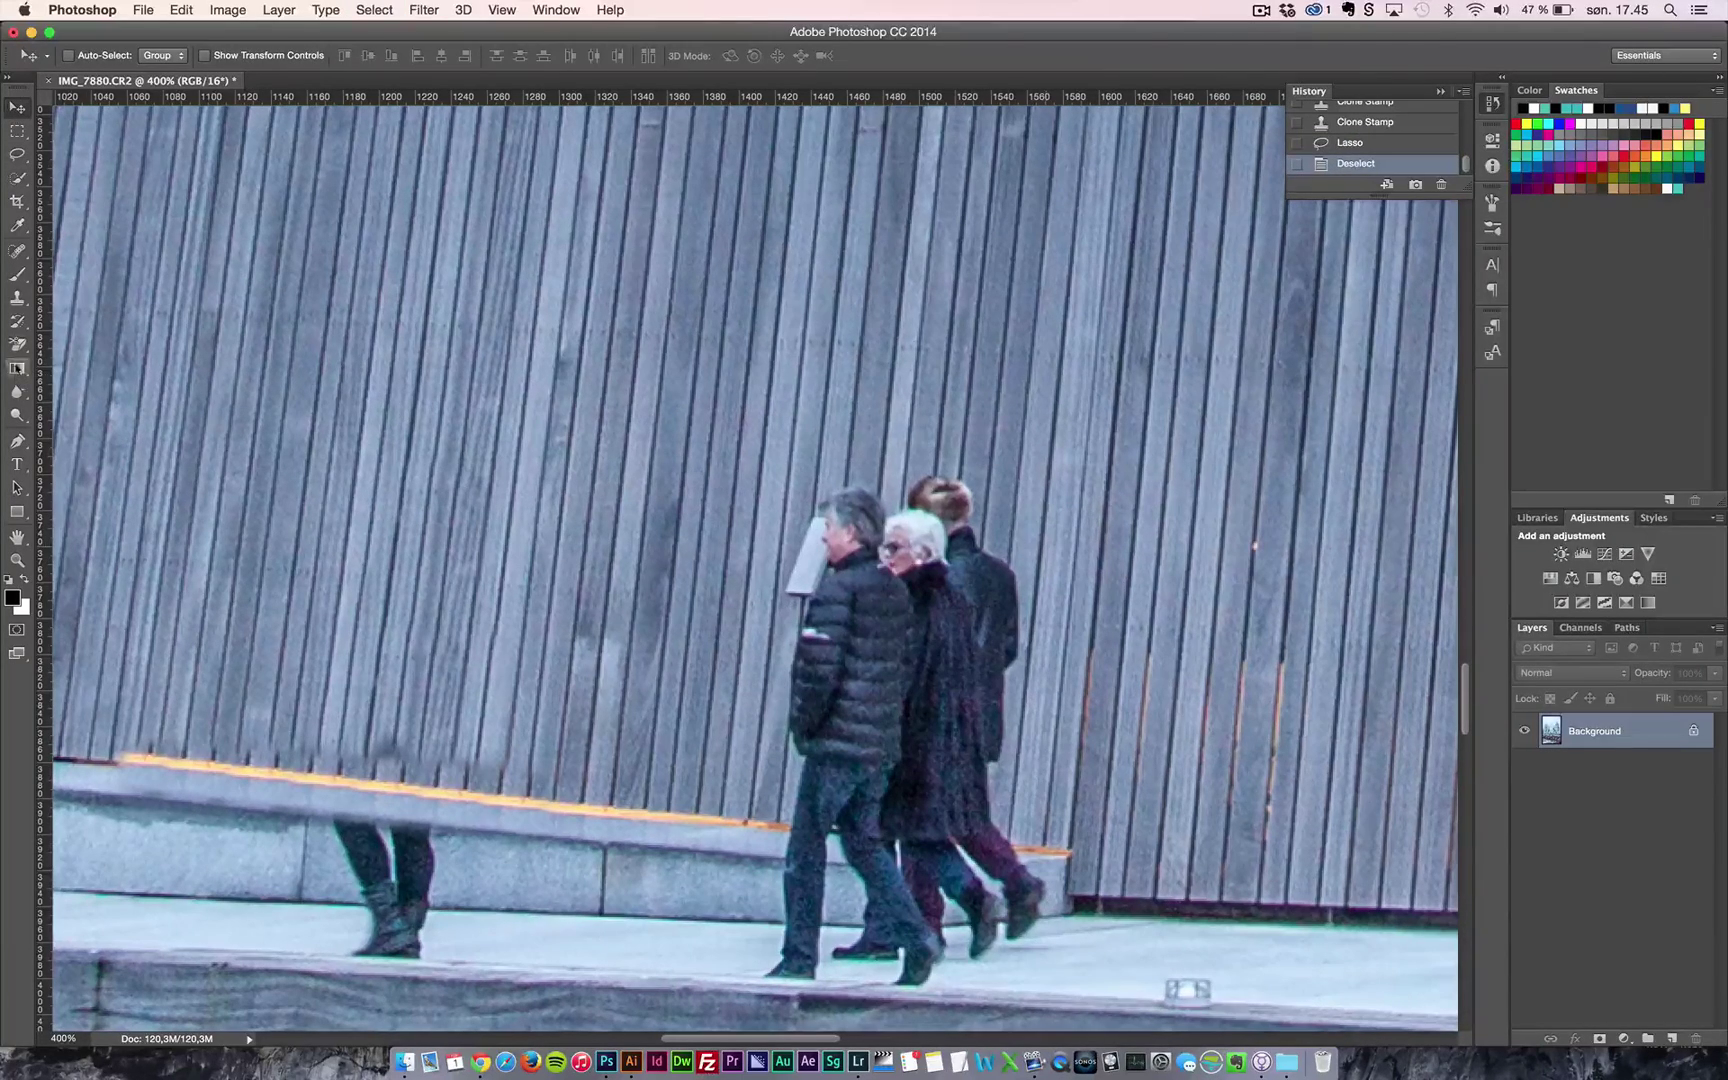
# - With the Clone Stamp, cover the heads and coats of the two rear walkers with planks, leaving only their legs
pyautogui.click(17, 298)
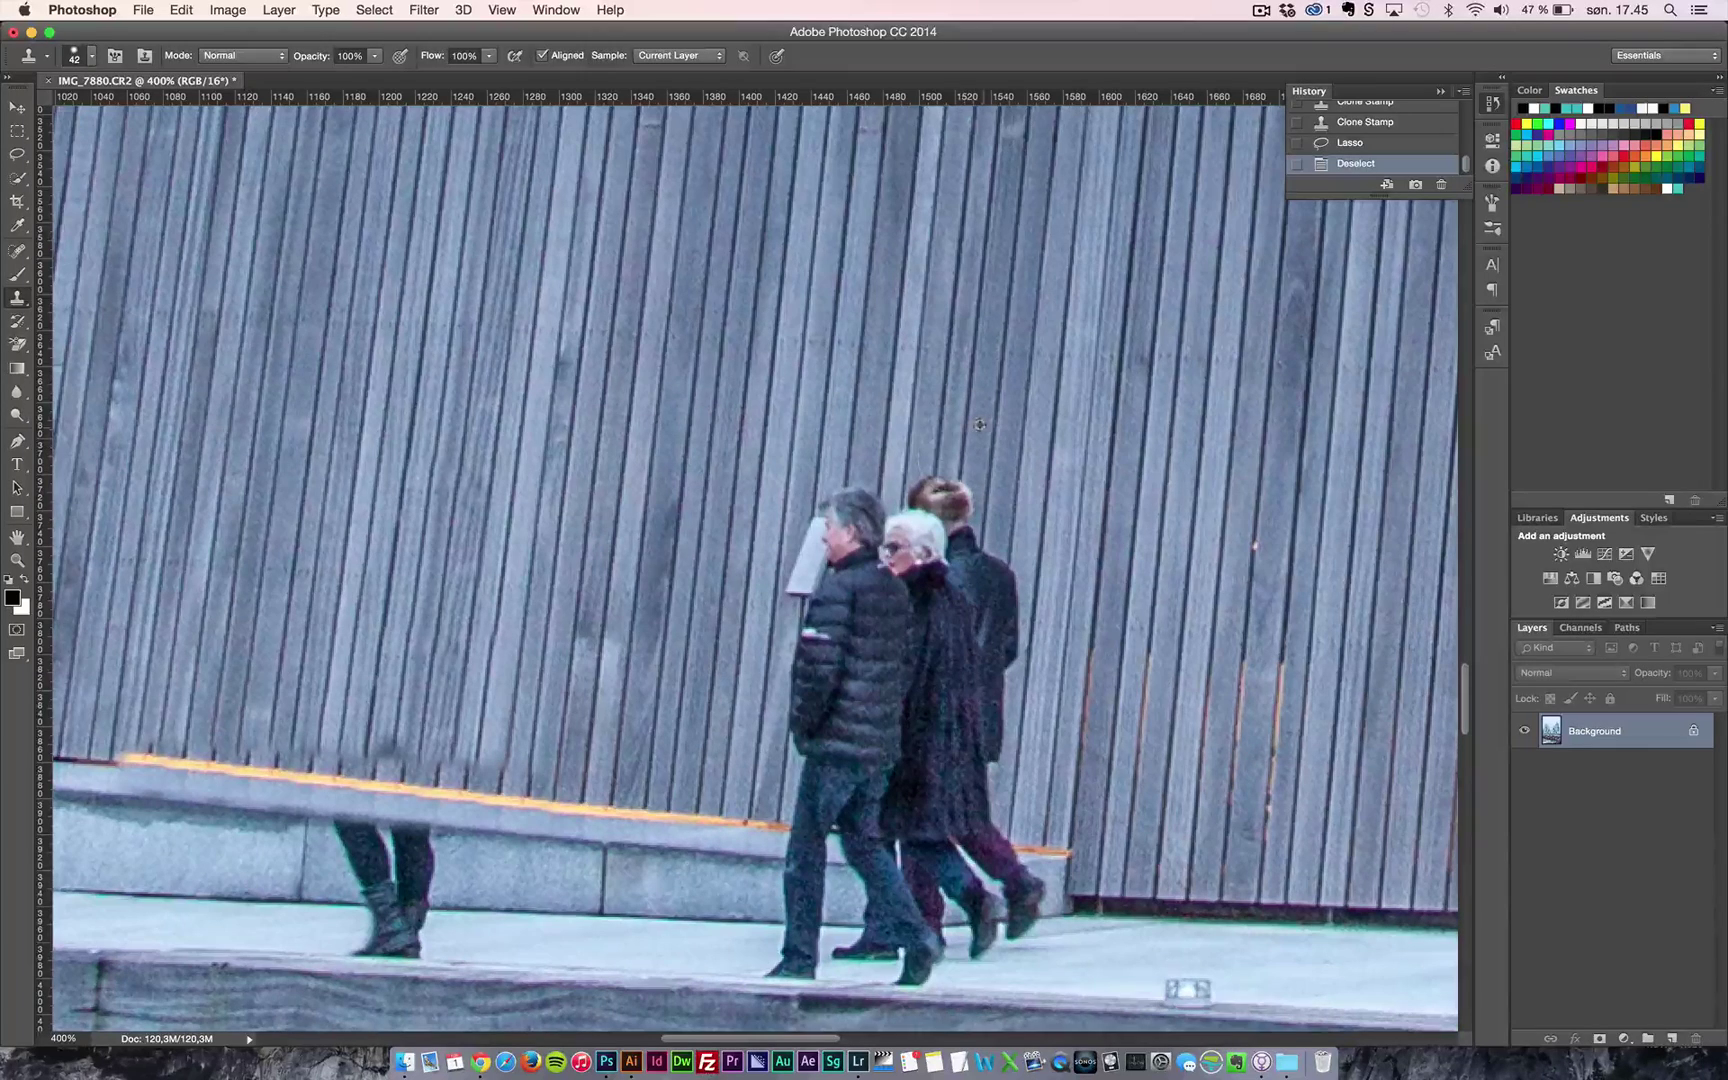
pyautogui.moveTo(960, 418)
pyautogui.mouseDown()
pyautogui.moveTo(940, 675)
pyautogui.moveTo(925, 604)
pyautogui.moveTo(996, 588)
pyautogui.moveTo(950, 665)
pyautogui.mouseUp()
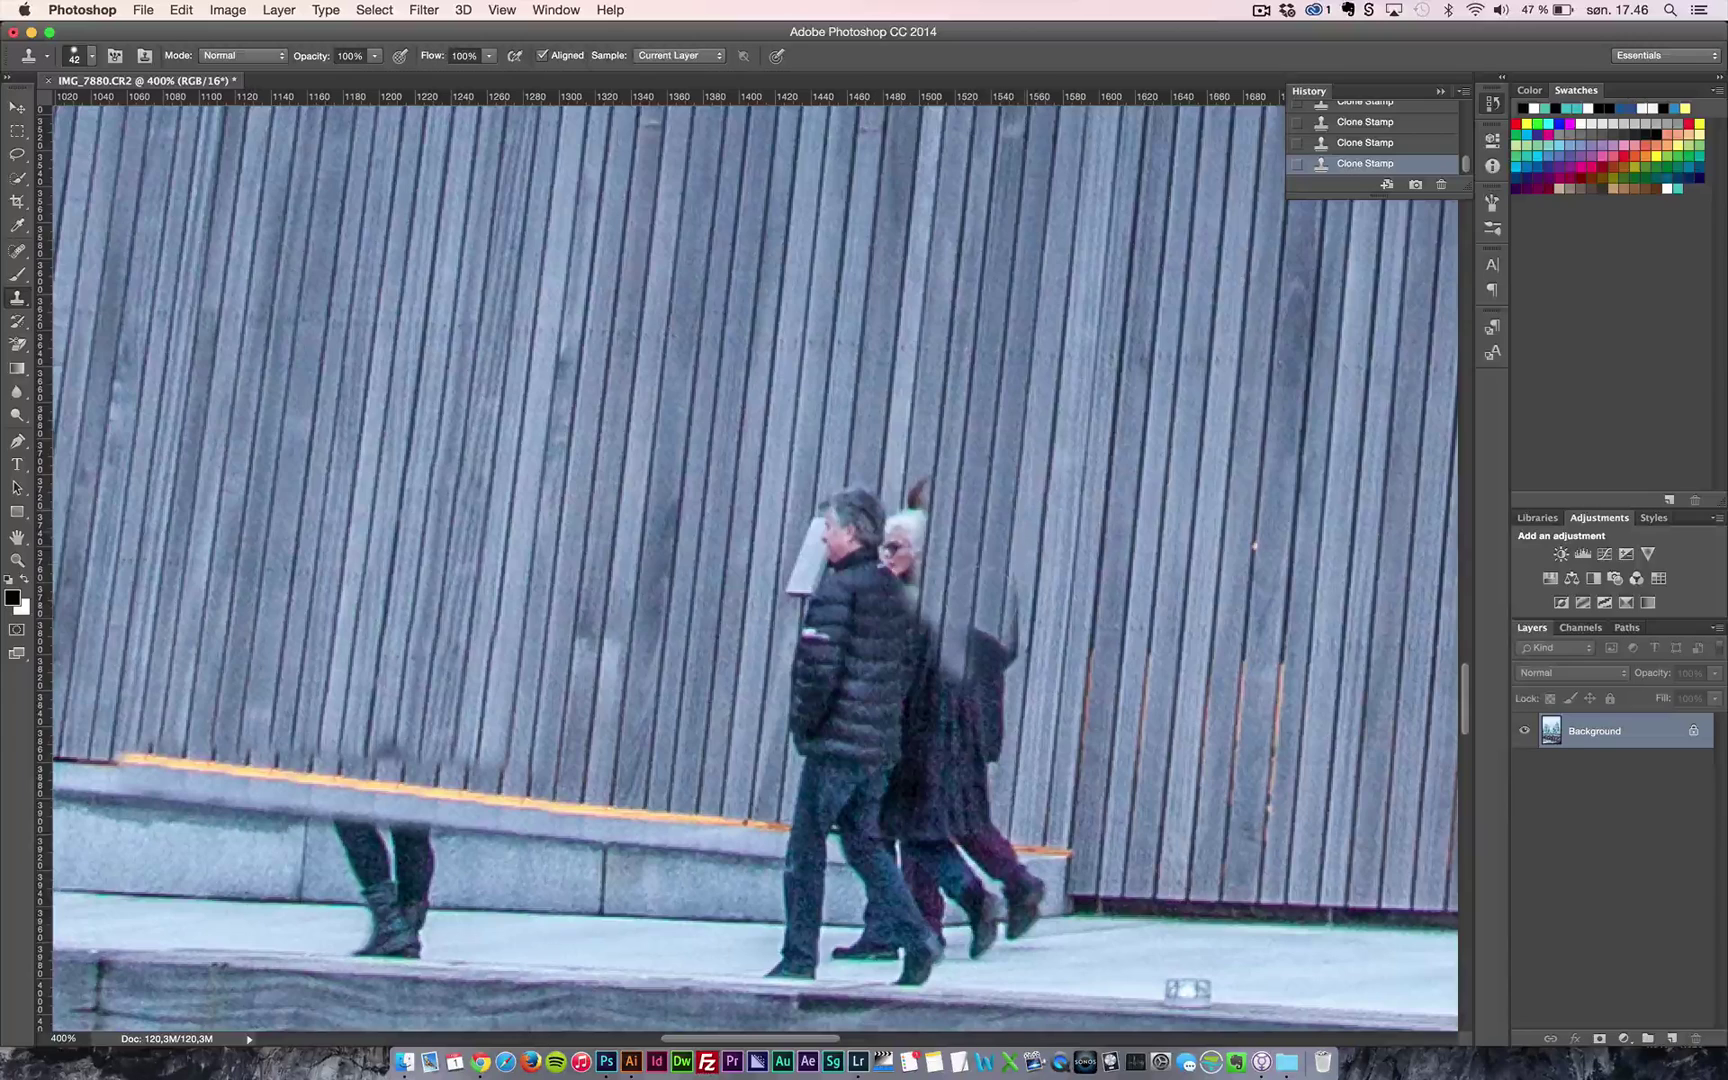
pyautogui.moveTo(1024, 563)
pyautogui.mouseDown()
pyautogui.moveTo(978, 720)
pyautogui.moveTo(982, 780)
pyautogui.mouseUp()
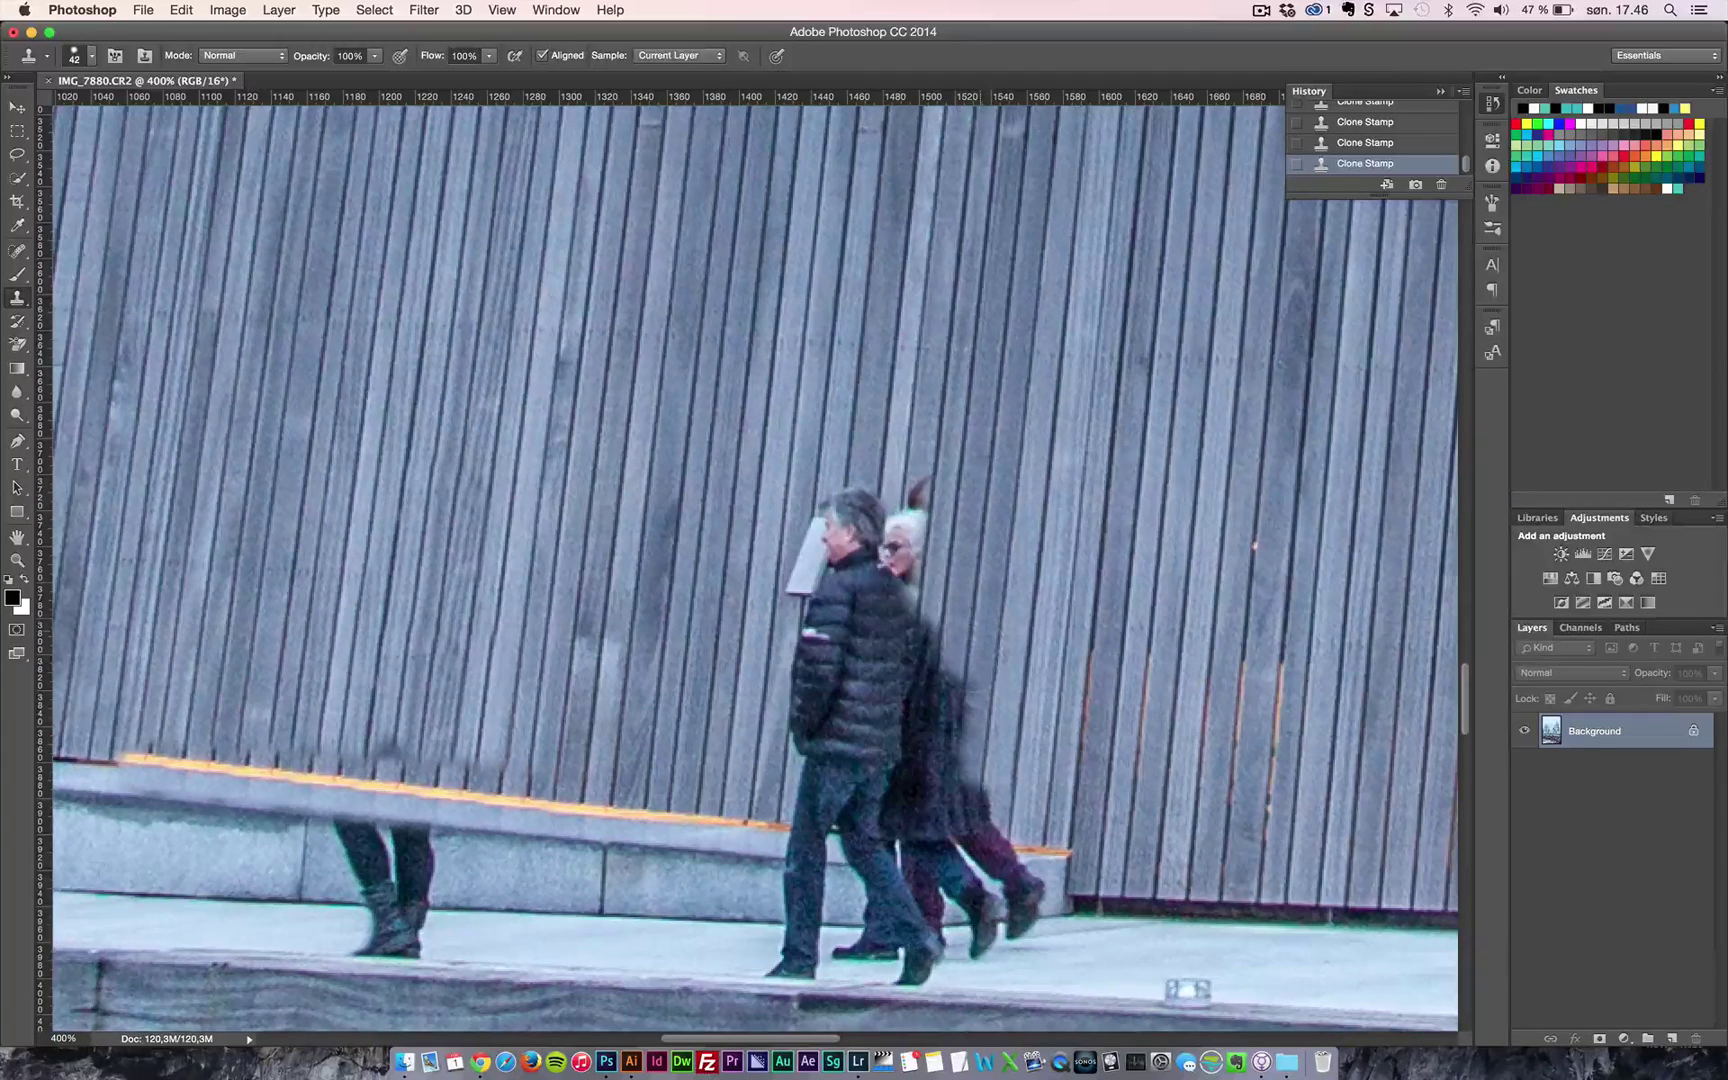
pyautogui.moveTo(965, 735)
pyautogui.mouseDown()
pyautogui.moveTo(920, 690)
pyautogui.moveTo(942, 693)
pyautogui.moveTo(930, 820)
pyautogui.moveTo(935, 805)
pyautogui.mouseUp()
pyautogui.moveTo(932, 525)
pyautogui.mouseDown()
pyautogui.moveTo(930, 478)
pyautogui.moveTo(900, 530)
pyautogui.moveTo(900, 610)
pyautogui.moveTo(880, 620)
pyautogui.moveTo(900, 615)
pyautogui.moveTo(882, 805)
pyautogui.mouseUp()
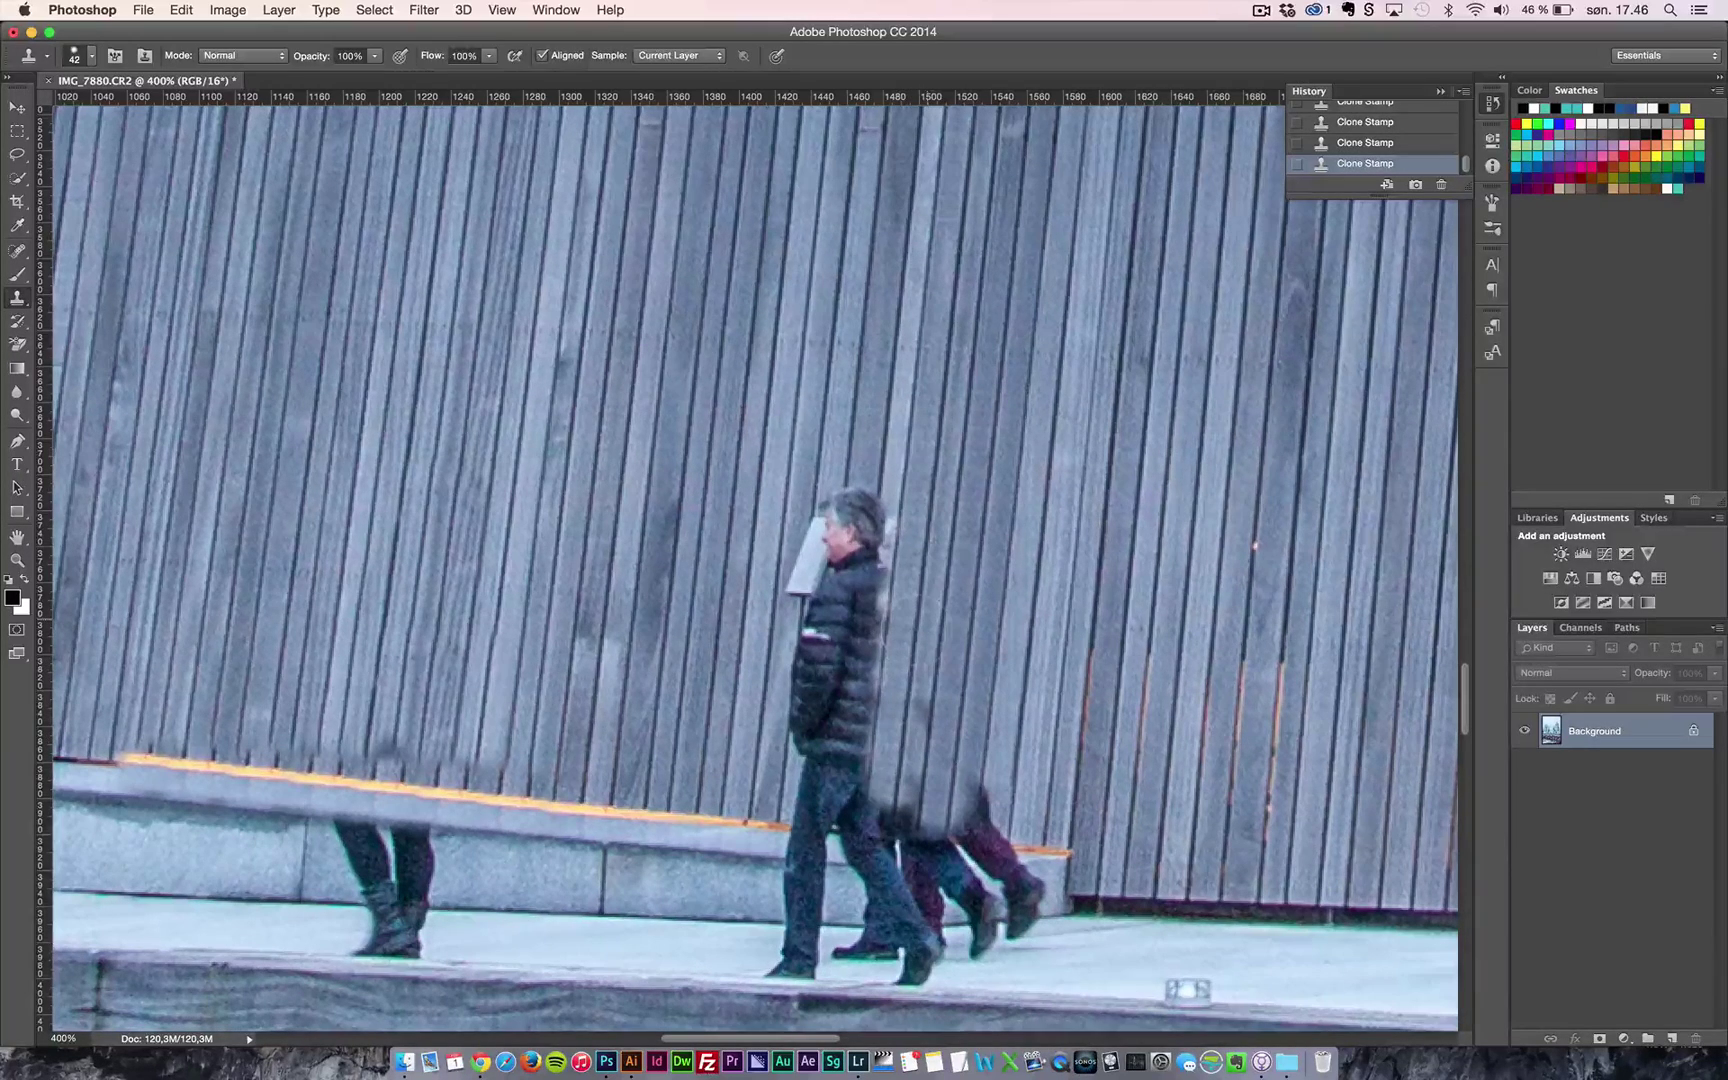
pyautogui.click(903, 806)
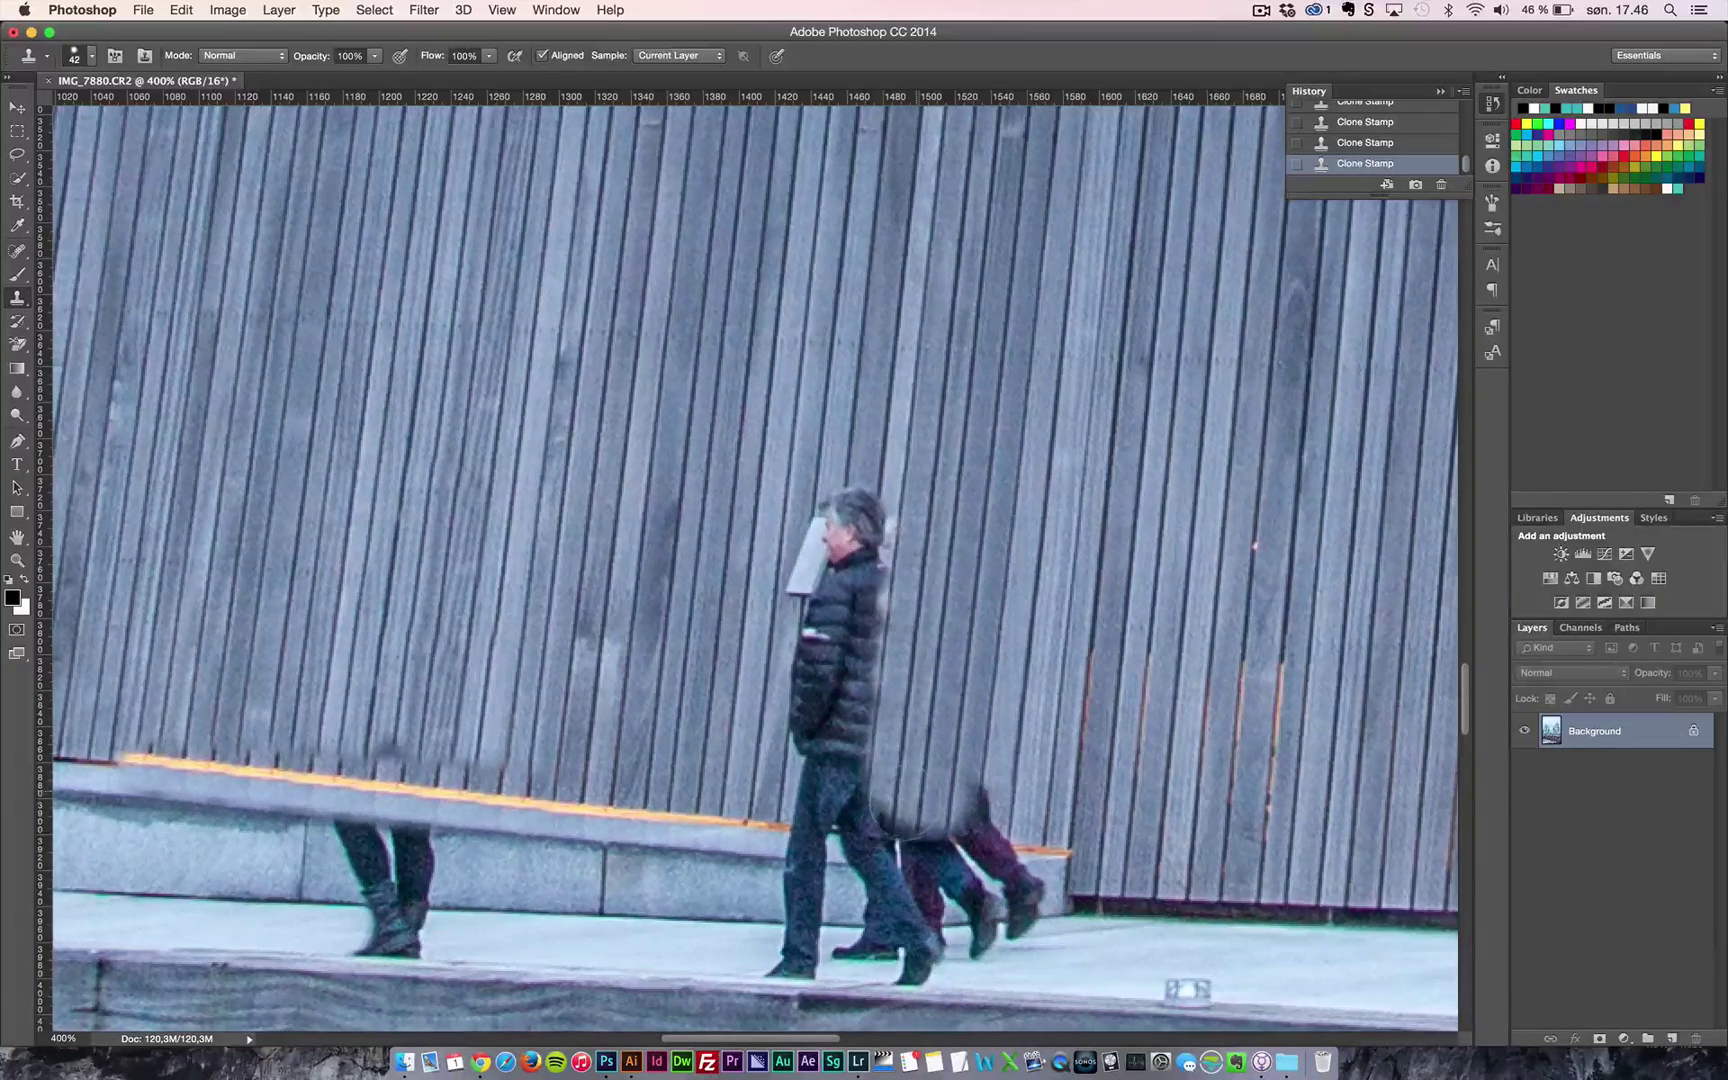
# - With the Clone Stamp, cover the front walker's head, the white panel beside it and the padded jacket with planks, leaving only the legs
pyautogui.click(876, 482)
pyautogui.click(862, 473)
pyautogui.click(856, 469)
pyautogui.click(848, 475)
pyautogui.moveTo(802, 497)
pyautogui.mouseDown()
pyautogui.moveTo(898, 451)
pyautogui.moveTo(894, 401)
pyautogui.mouseUp()
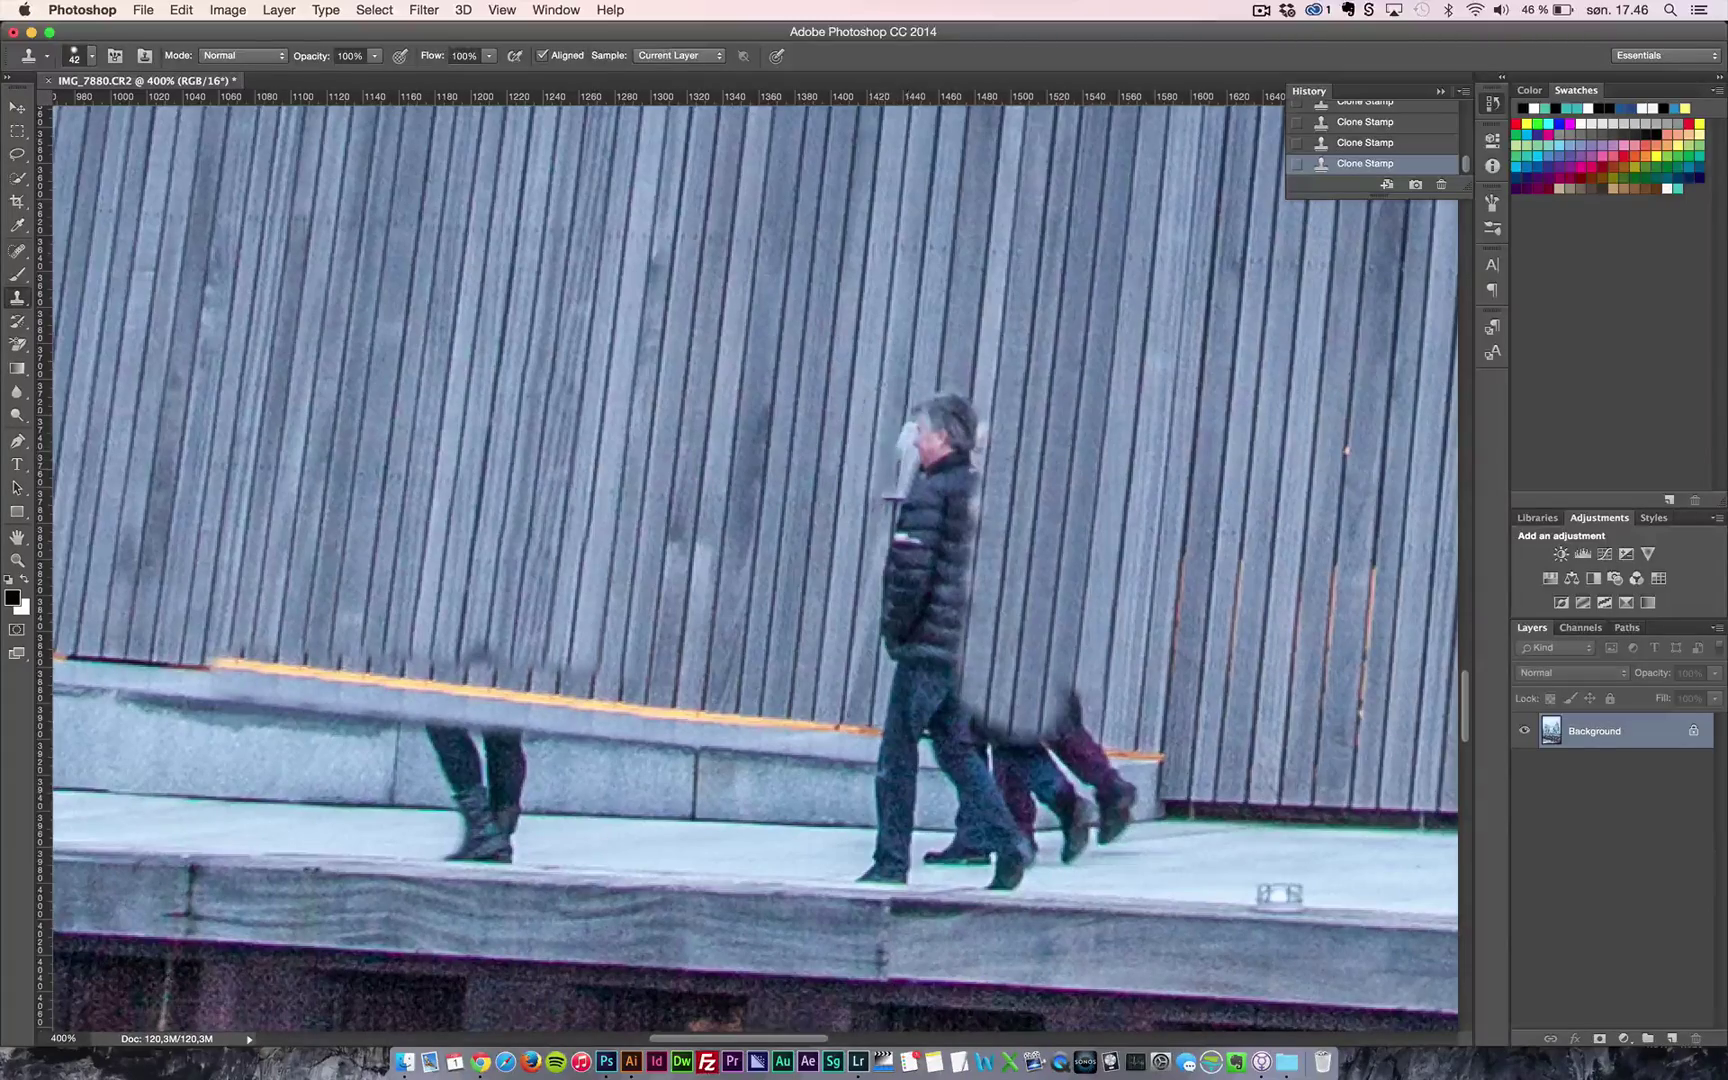
pyautogui.moveTo(663, 409); pyautogui.dragTo(1228, 509)
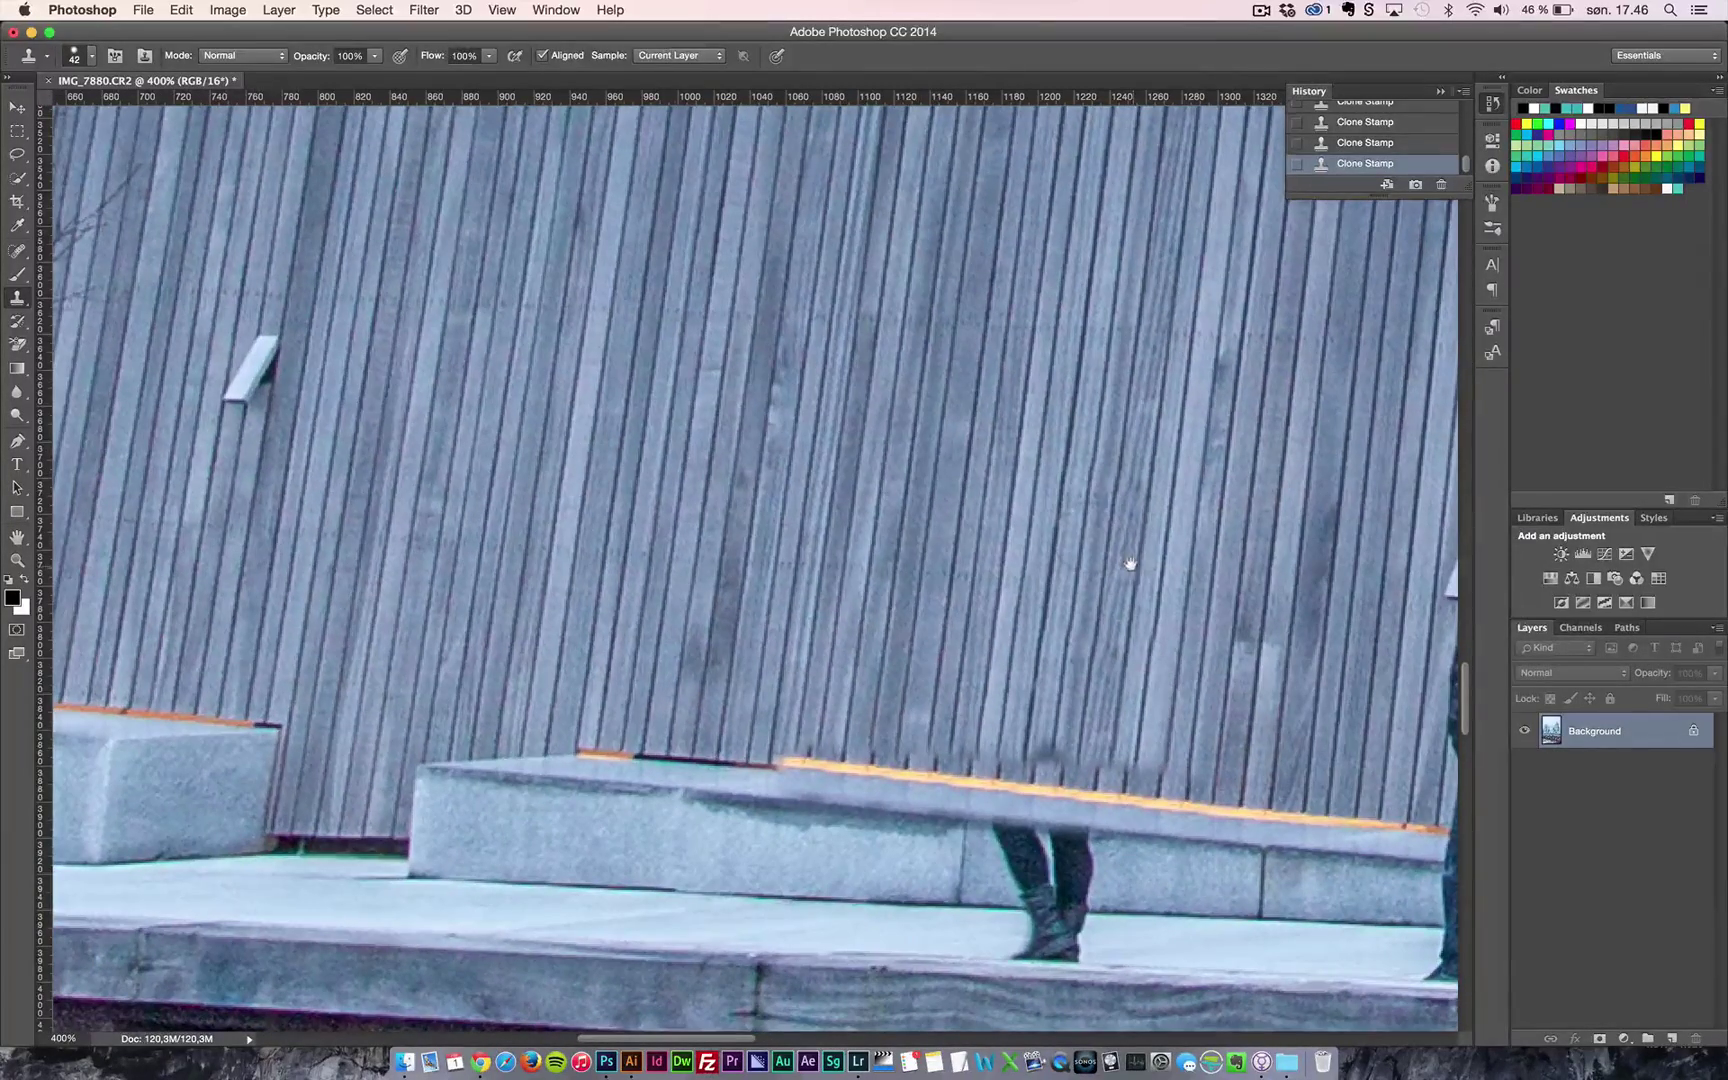
pyautogui.moveTo(1141, 571); pyautogui.dragTo(620, 523)
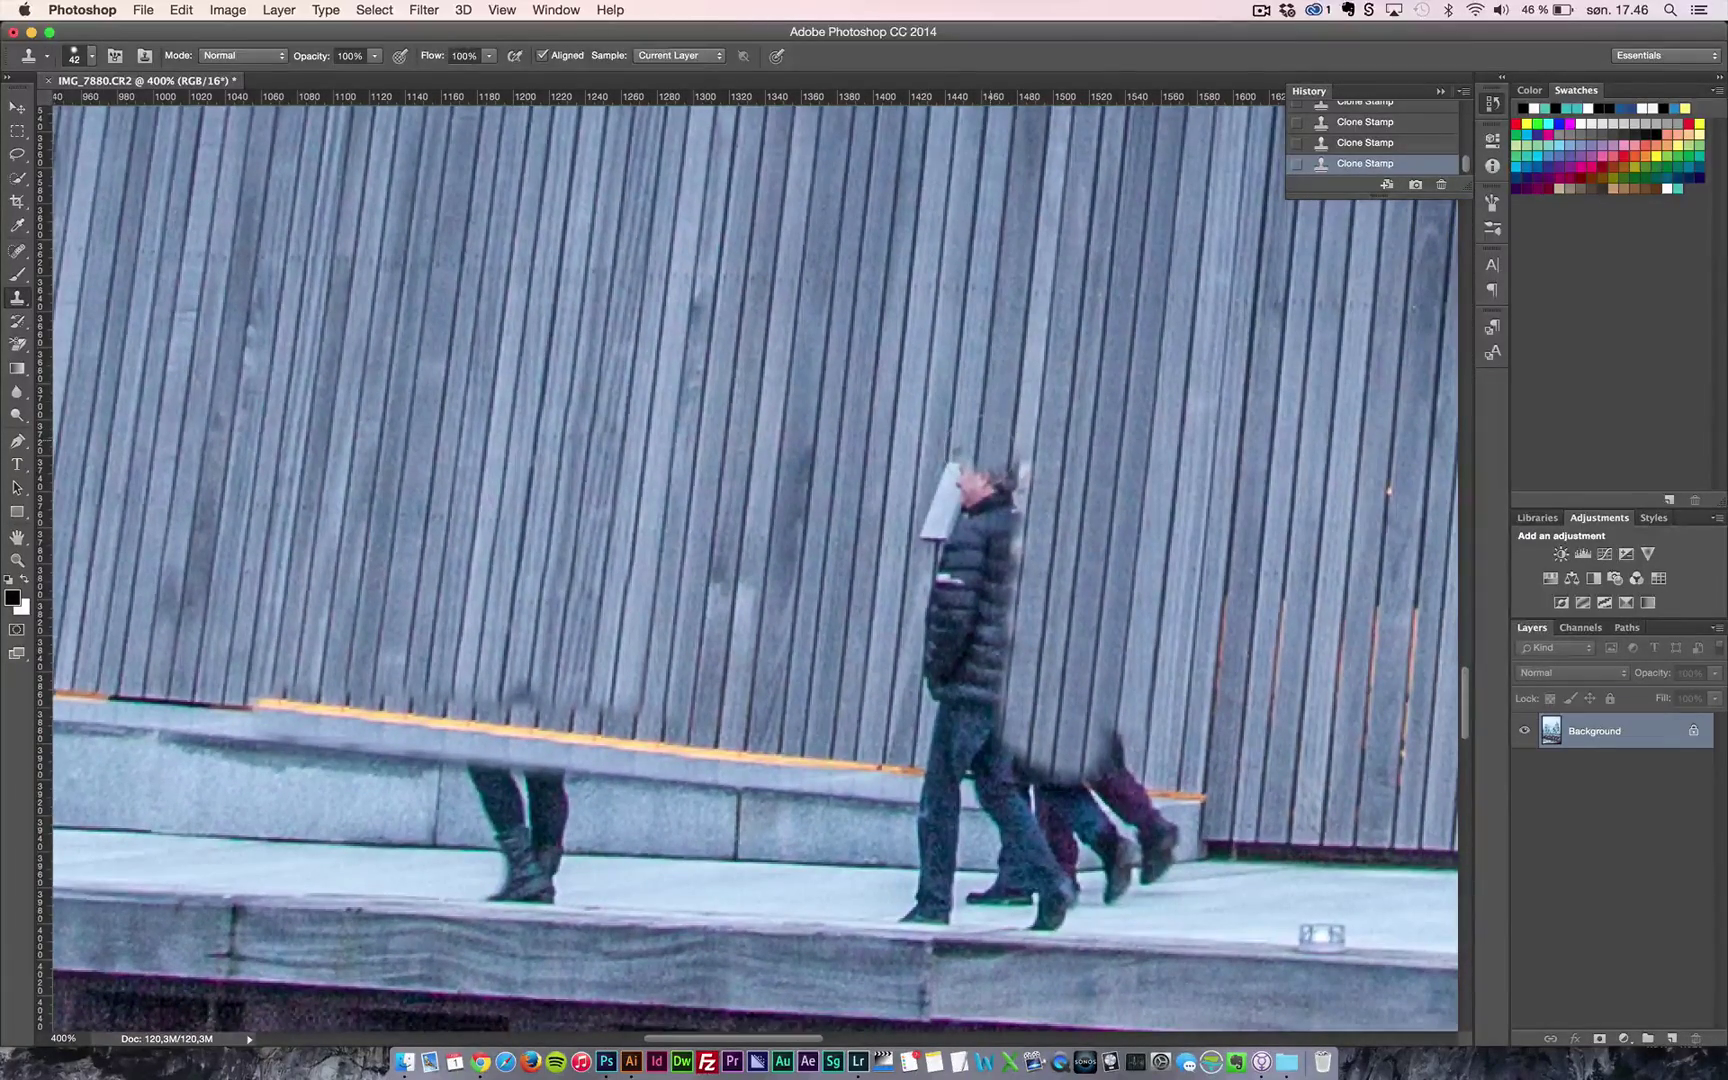
pyautogui.moveTo(985, 480)
pyautogui.mouseDown()
pyautogui.moveTo(995, 500)
pyautogui.moveTo(960, 515)
pyautogui.moveTo(965, 555)
pyautogui.mouseUp()
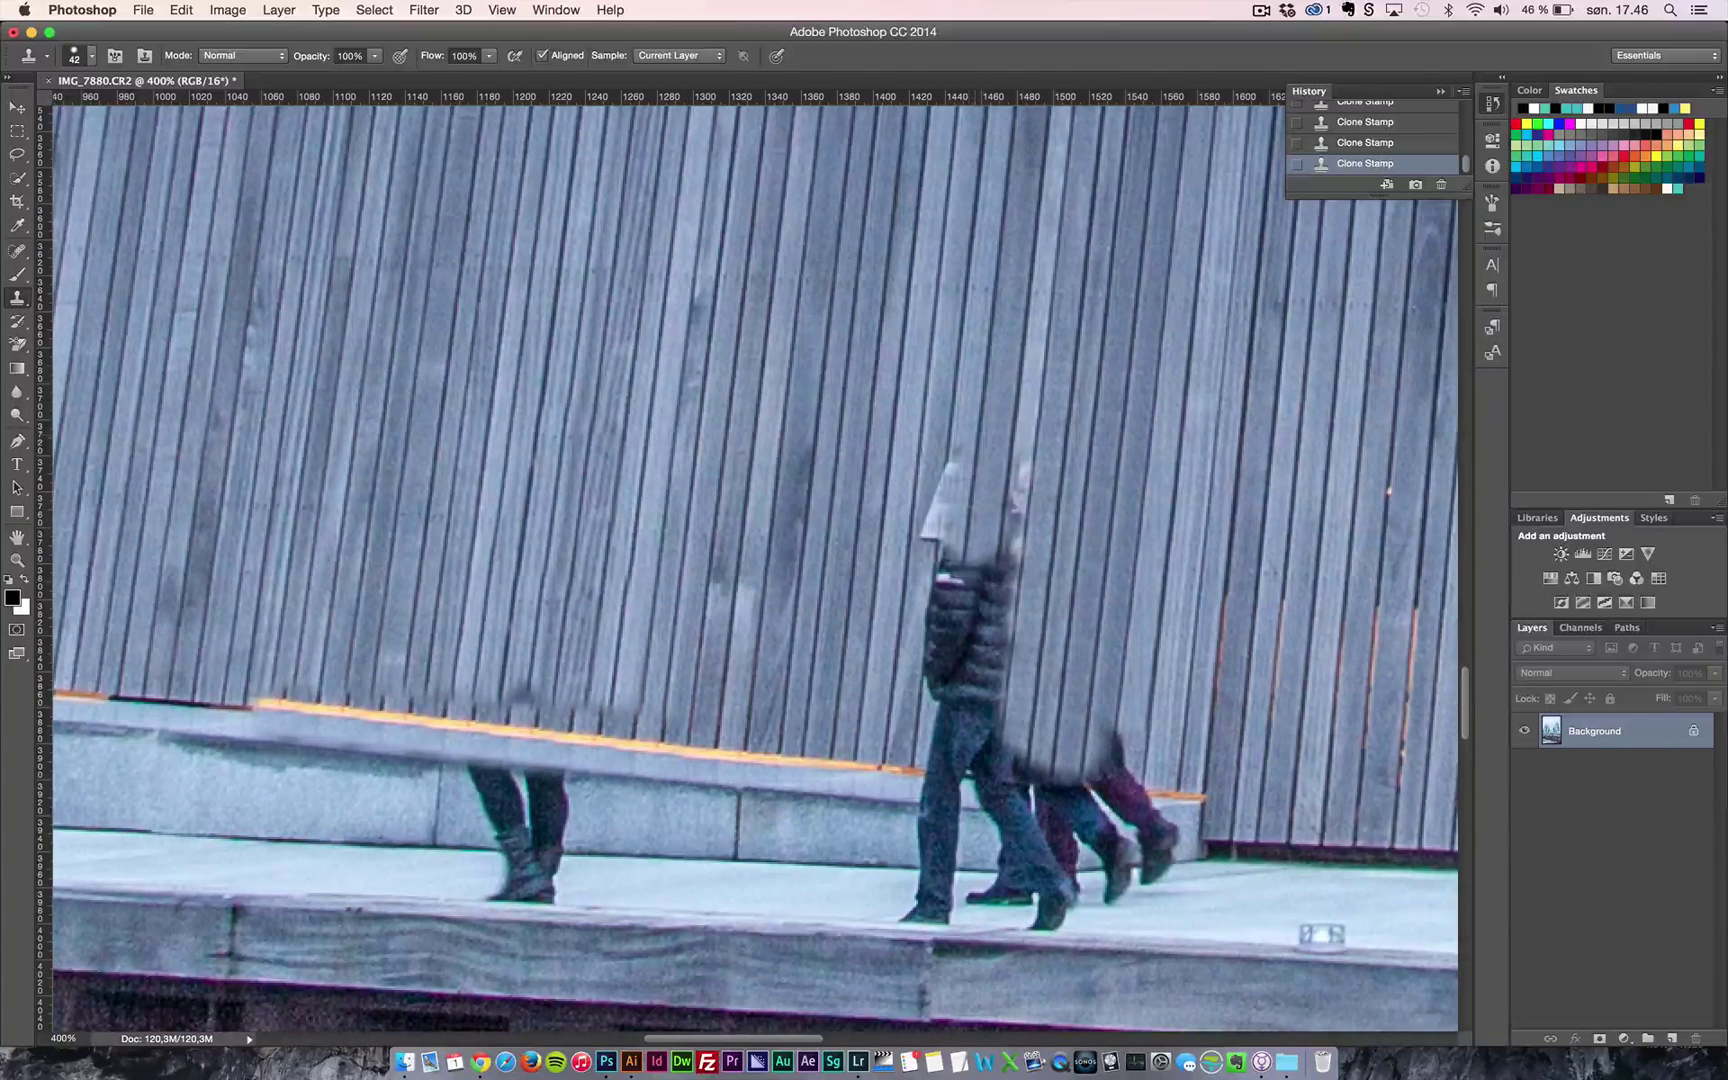
pyautogui.moveTo(958, 443); pyautogui.dragTo(938, 528)
pyautogui.click(934, 533)
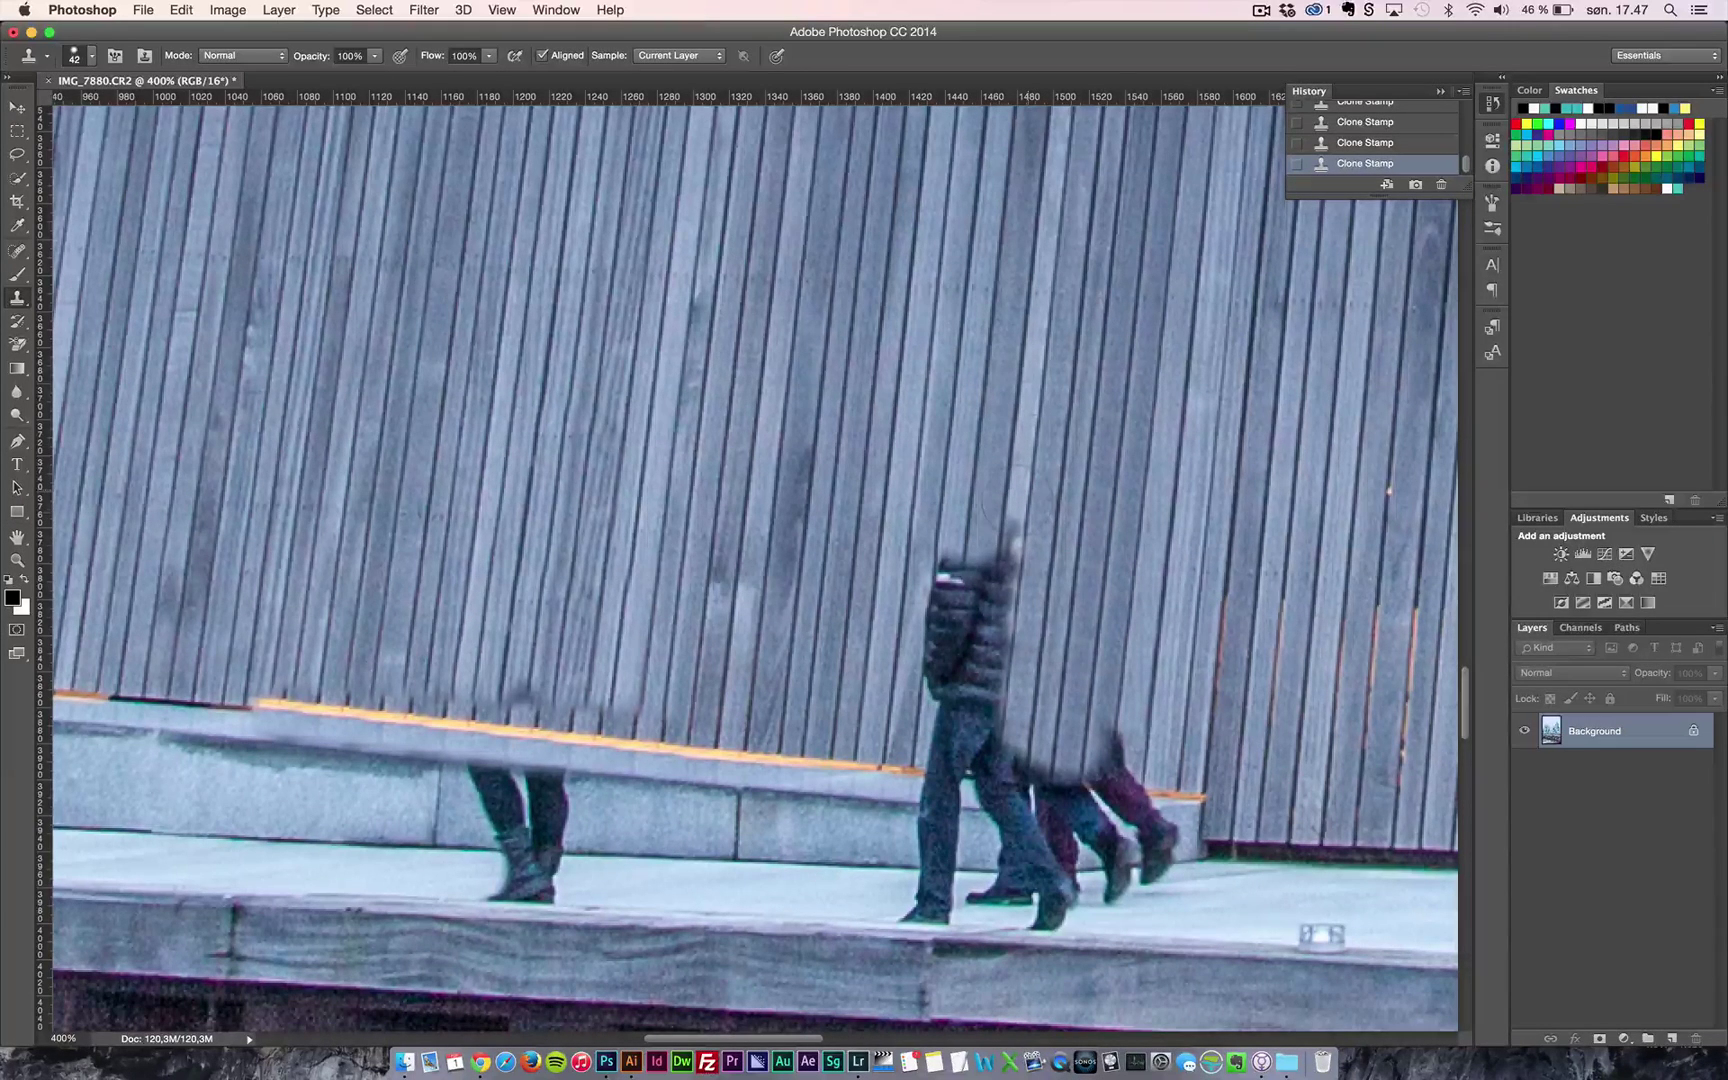
pyautogui.moveTo(1012, 522)
pyautogui.mouseDown()
pyautogui.moveTo(985, 630)
pyautogui.moveTo(1011, 592)
pyautogui.moveTo(996, 582)
pyautogui.moveTo(992, 742)
pyautogui.moveTo(946, 550)
pyautogui.moveTo(938, 582)
pyautogui.moveTo(965, 645)
pyautogui.moveTo(948, 700)
pyautogui.moveTo(972, 665)
pyautogui.moveTo(950, 762)
pyautogui.moveTo(1070, 778)
pyautogui.moveTo(1098, 755)
pyautogui.moveTo(1125, 768)
pyautogui.moveTo(1120, 788)
pyautogui.mouseUp()
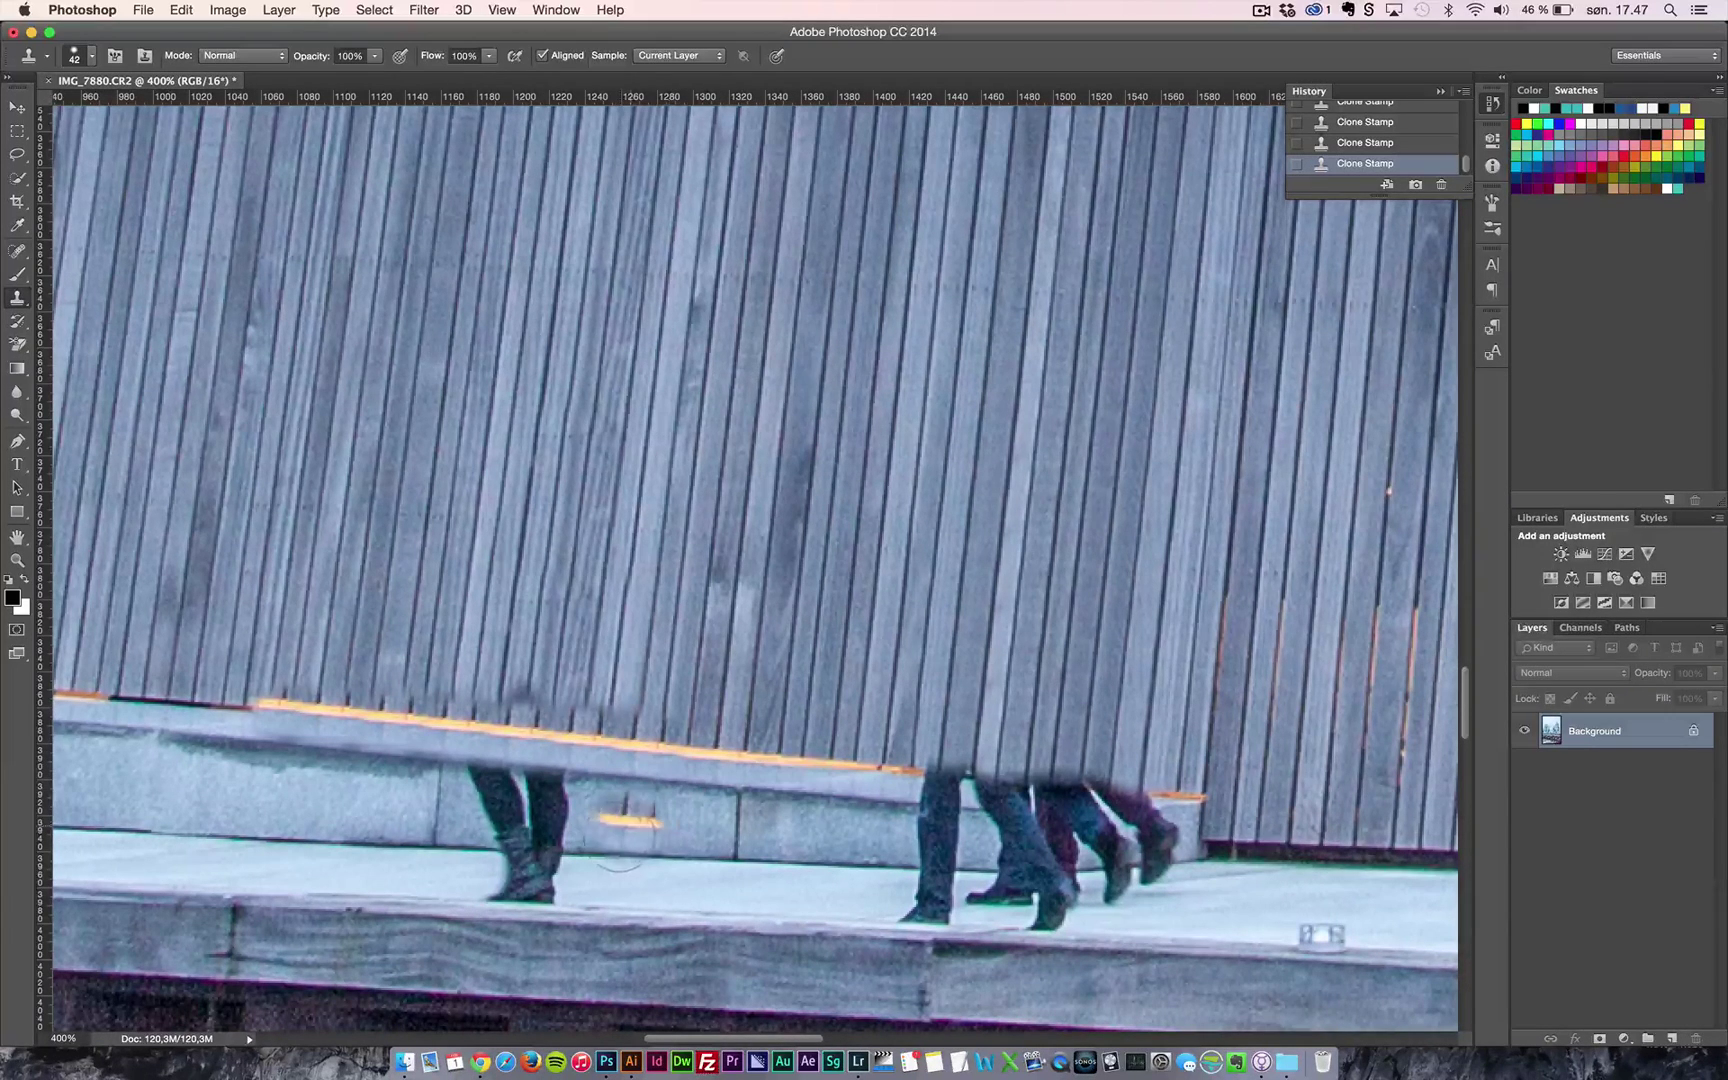
# - Clone bench stone over the legs of the separate walker in front of the bench, and undo the last strokes
pyautogui.click(540, 809)
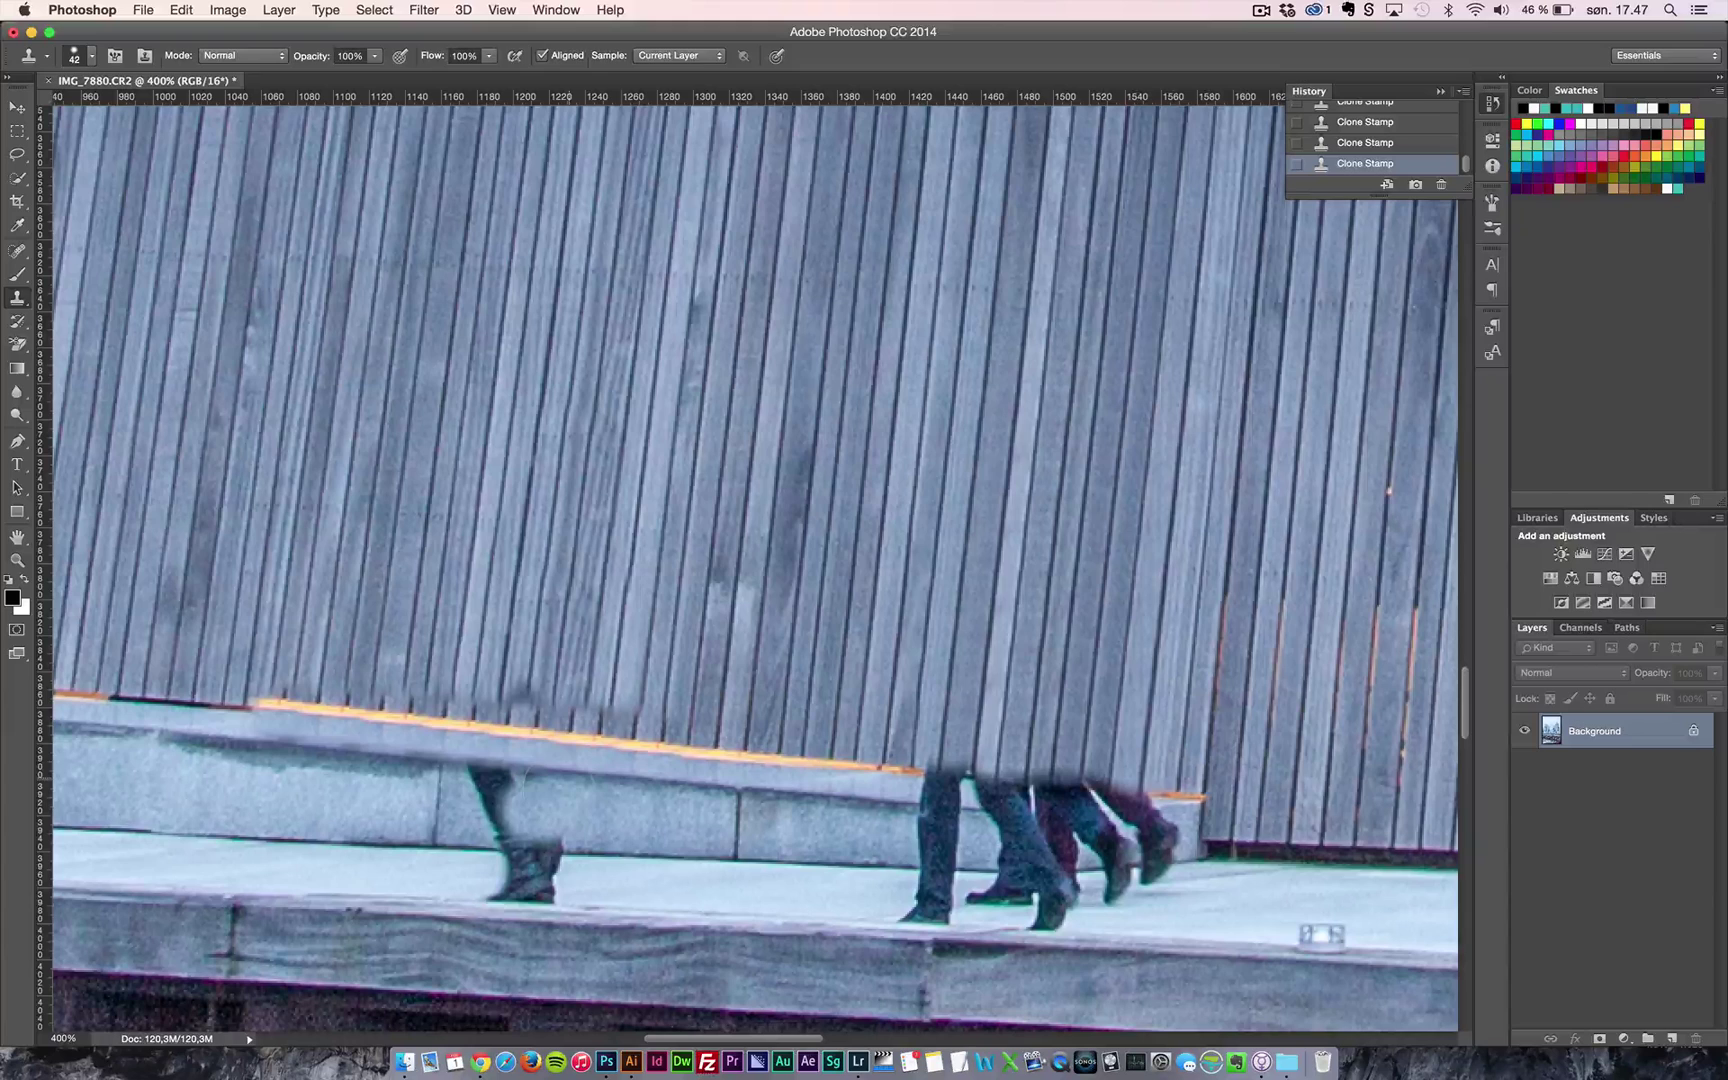
pyautogui.click(492, 786)
pyautogui.click(484, 794)
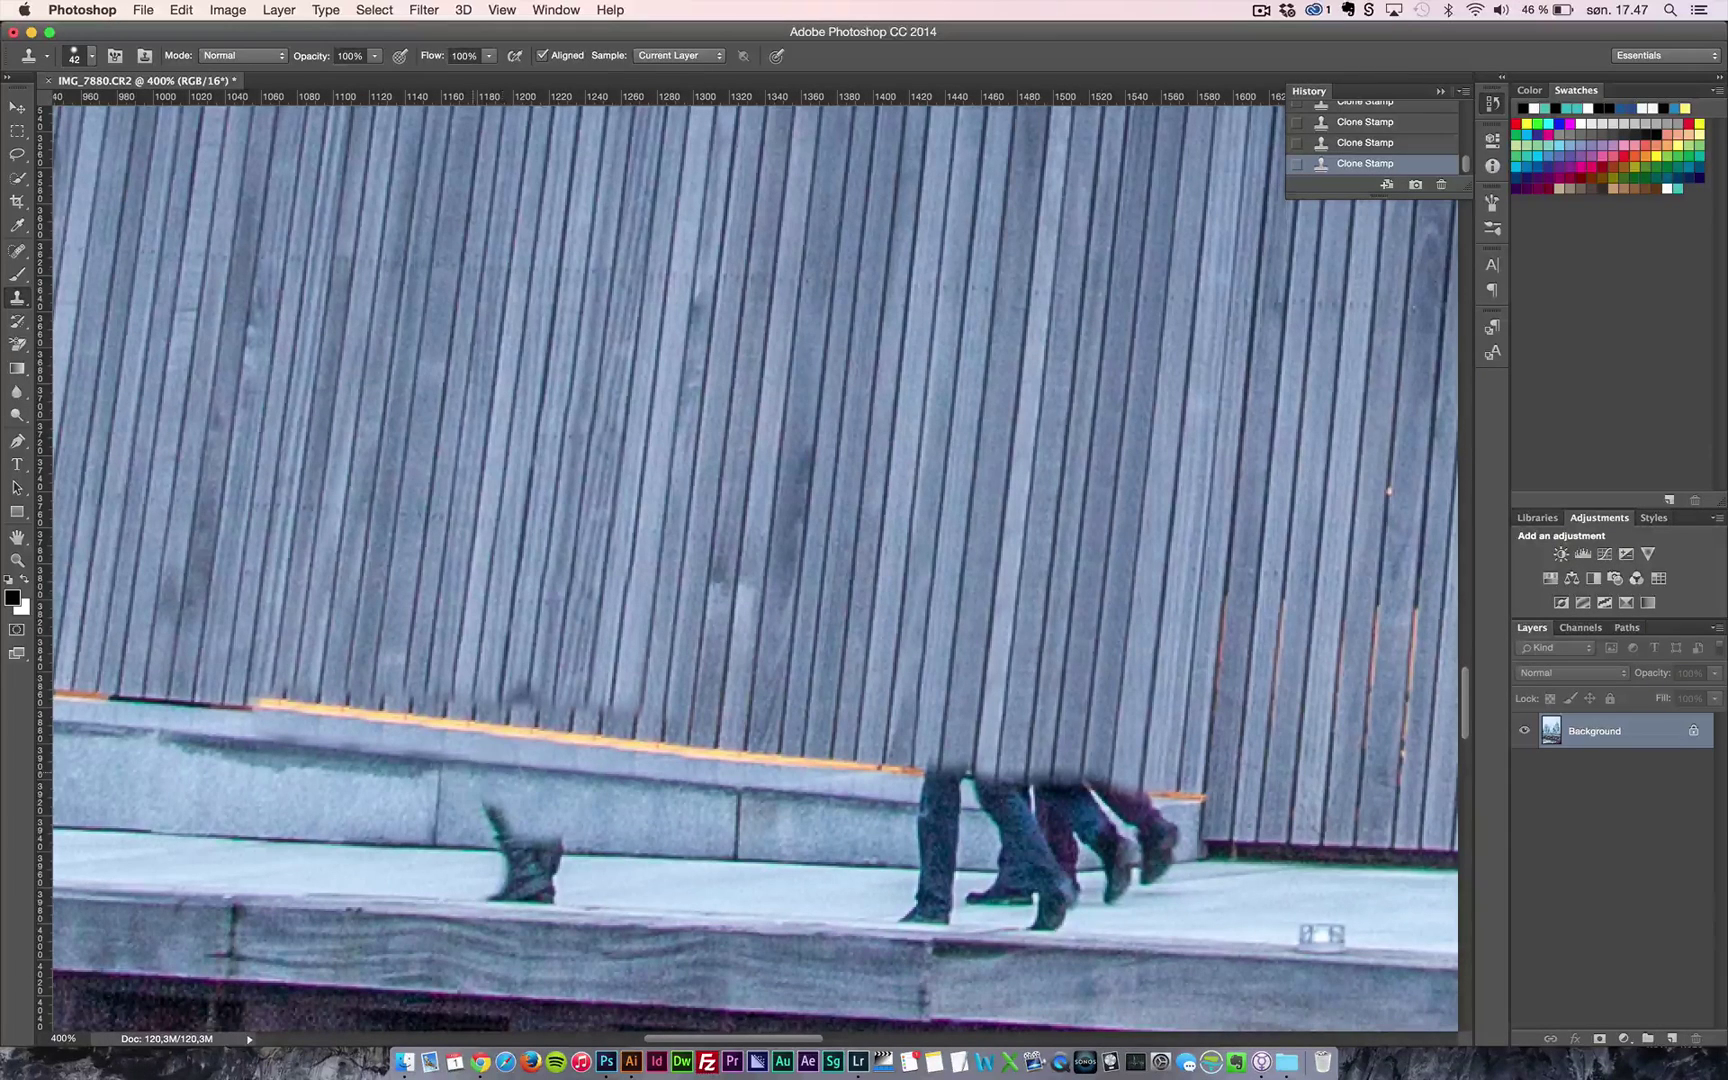
pyautogui.moveTo(505, 812); pyautogui.dragTo(495, 850)
pyautogui.press('super+z')
pyautogui.press('super+z')
pyautogui.press('super+z')
# - Clone quay paving over the separate walker's boots, and clean the remaining dark spot on the bench front
pyautogui.moveTo(585, 903)
pyautogui.mouseDown()
pyautogui.moveTo(500, 915)
pyautogui.moveTo(555, 865)
pyautogui.moveTo(646, 852)
pyautogui.moveTo(571, 872)
pyautogui.moveTo(512, 852)
pyautogui.moveTo(512, 866)
pyautogui.mouseUp()
pyautogui.click(547, 860)
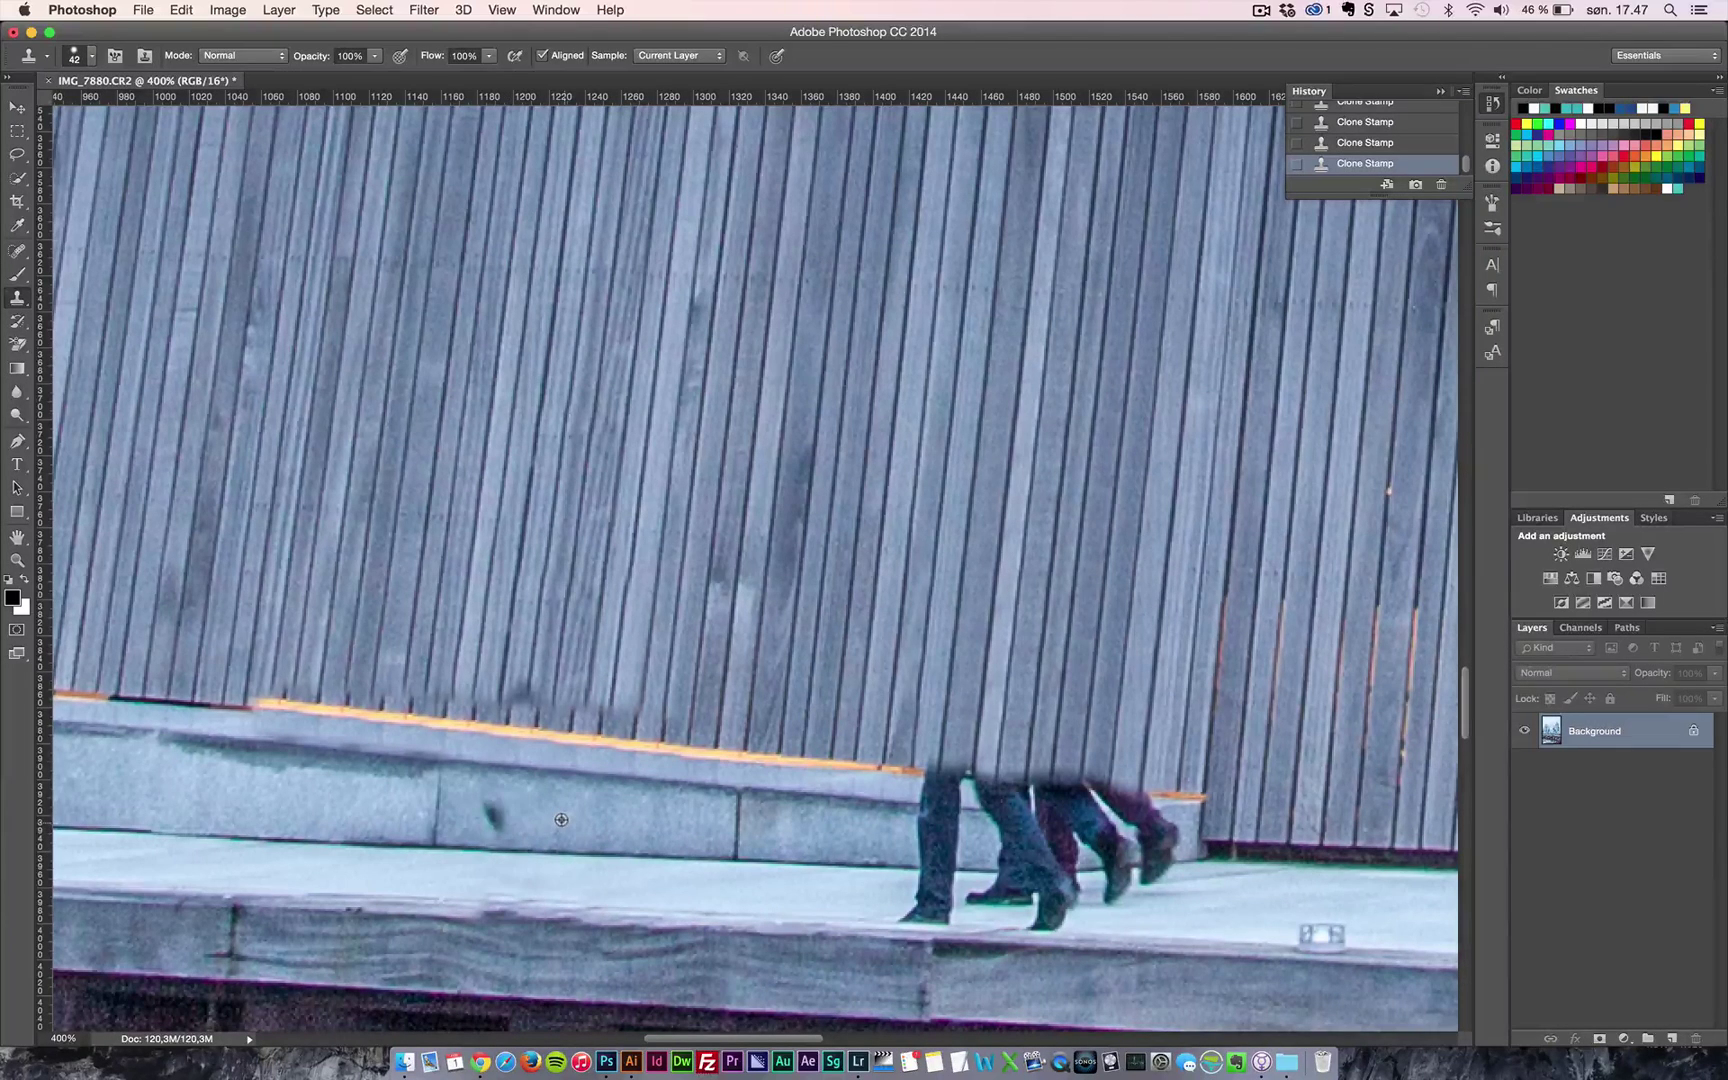
pyautogui.click(518, 846)
pyautogui.moveTo(661, 924); pyautogui.dragTo(565, 935)
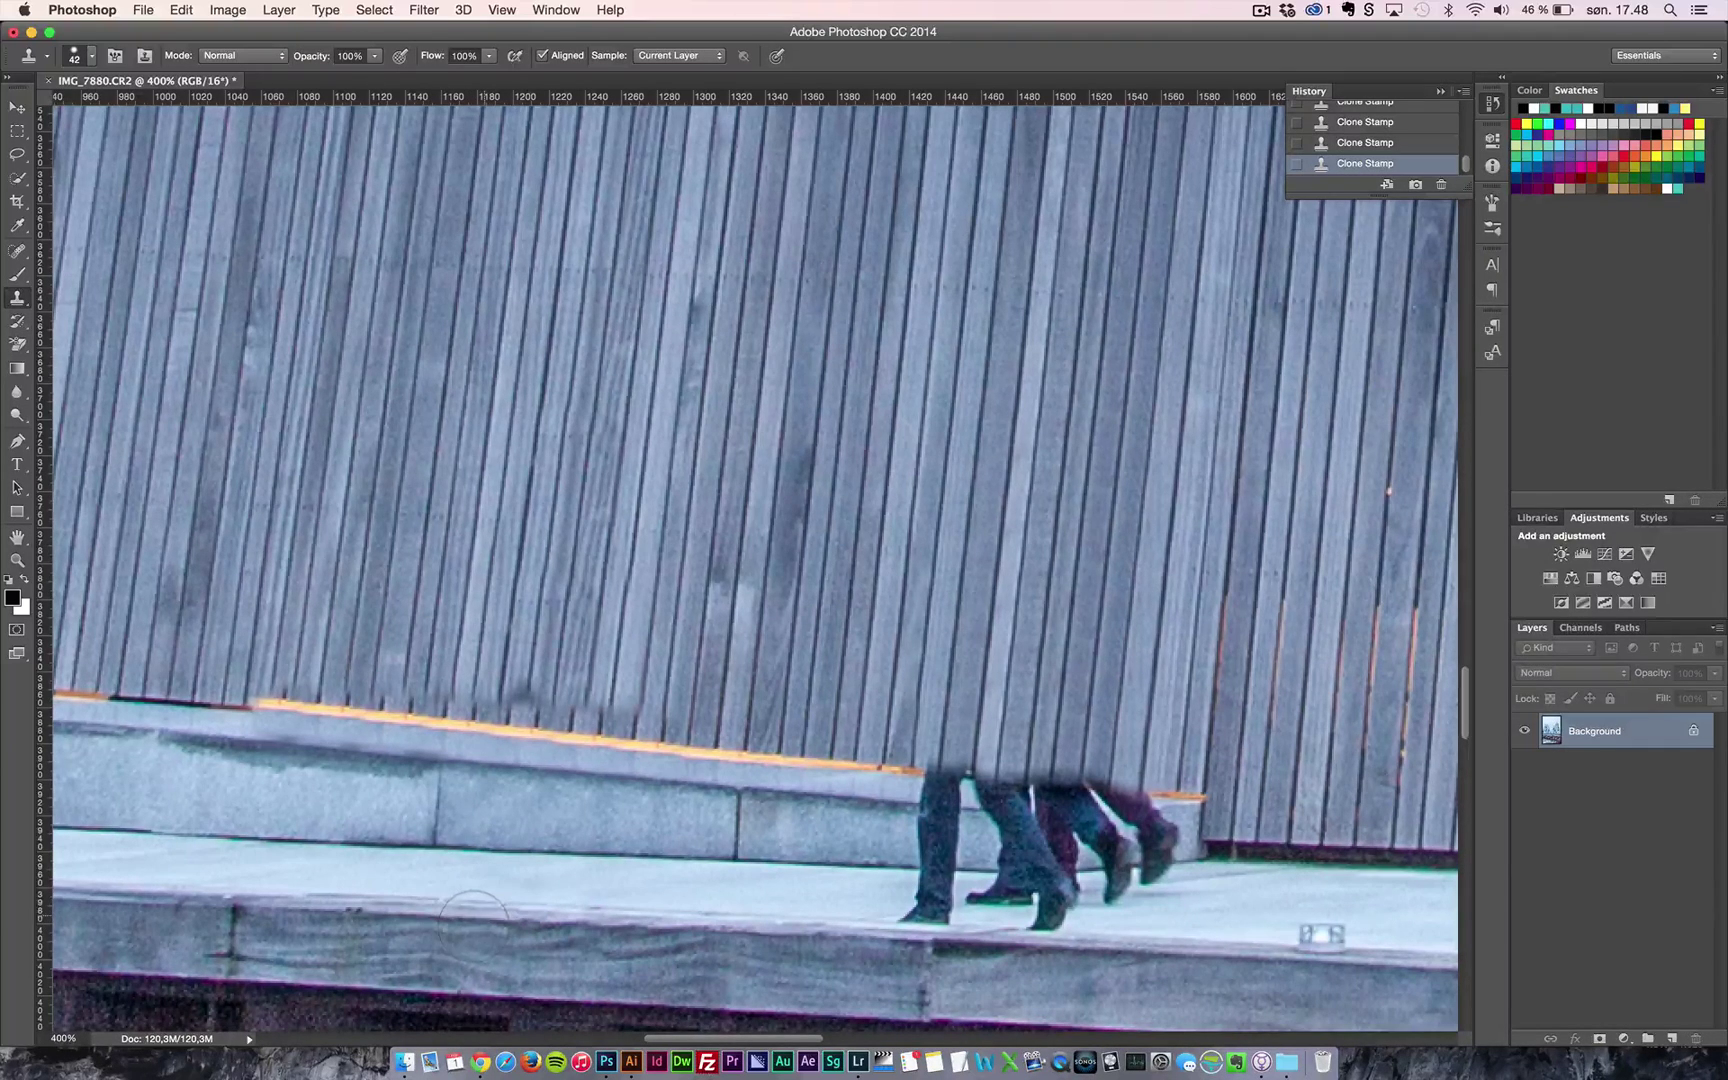
# - At 500% zoom, clone the orange strip, bench top and bench front over the upper legs of the three walkers
pyautogui.click(1004, 892)
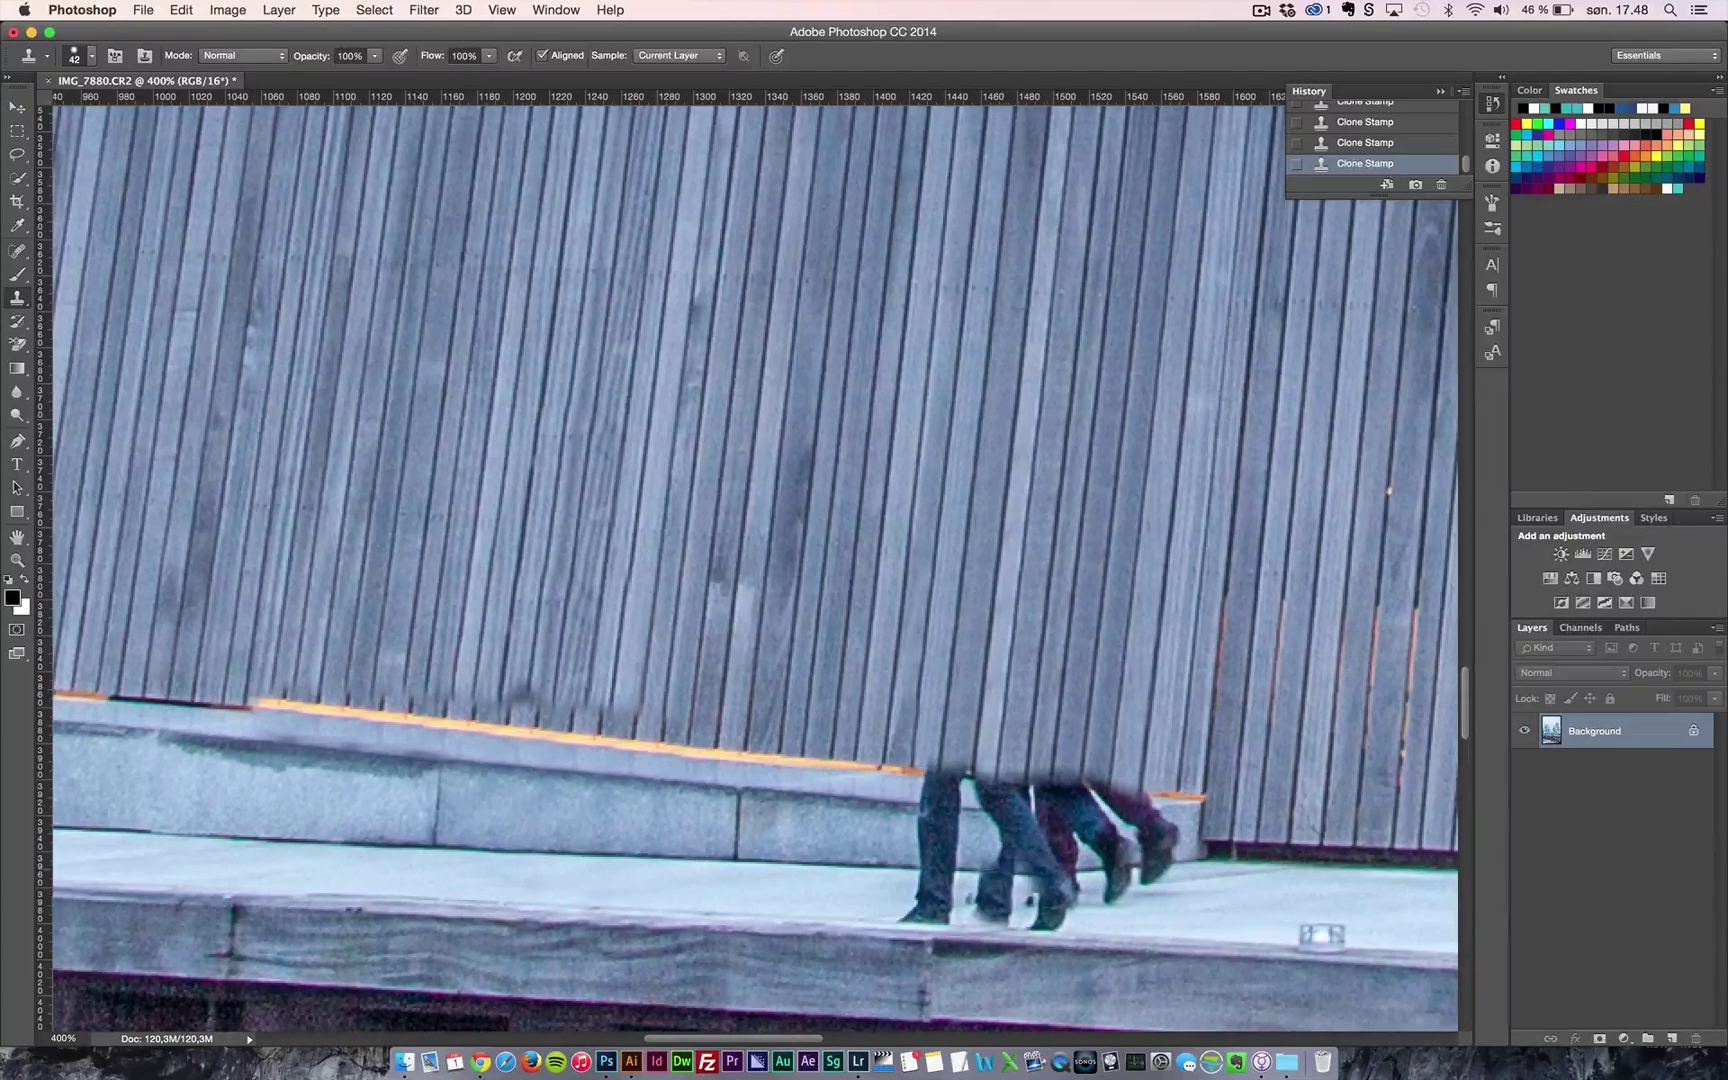
pyautogui.press('z')
pyautogui.click(1062, 857)
pyautogui.press('space')
pyautogui.moveTo(1040, 841); pyautogui.dragTo(898, 736)
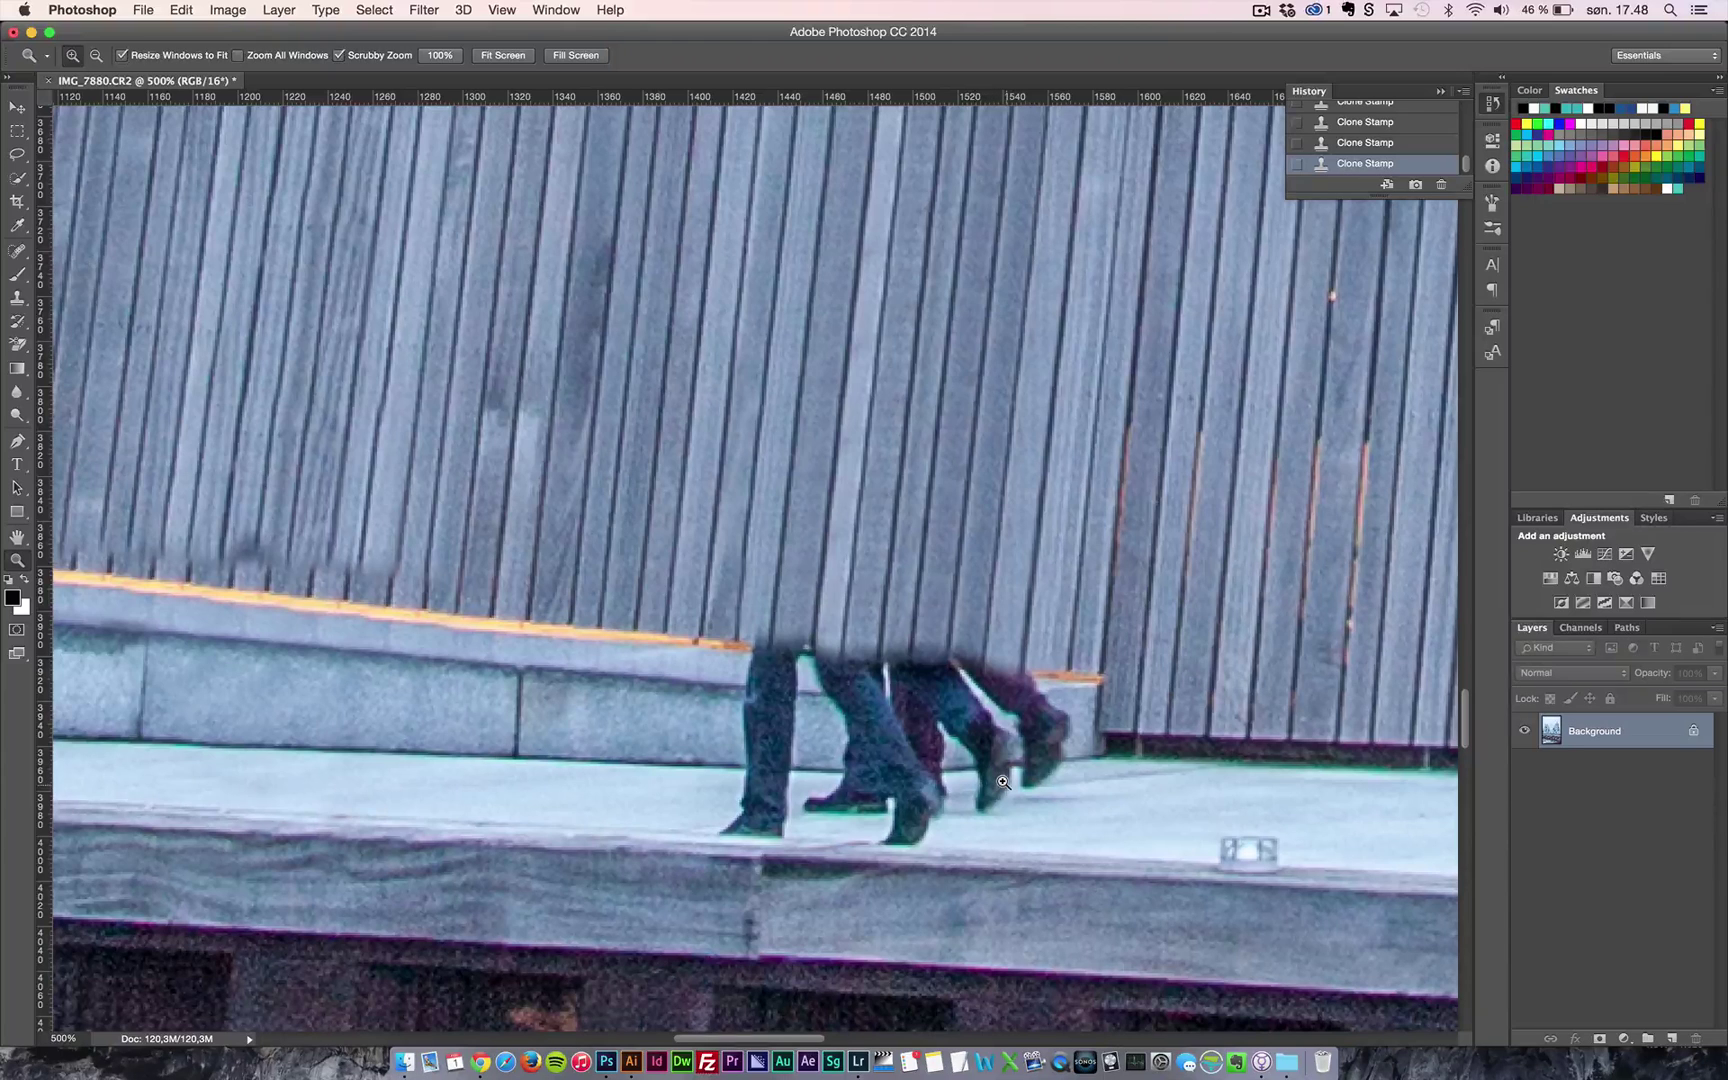
pyautogui.press('s')
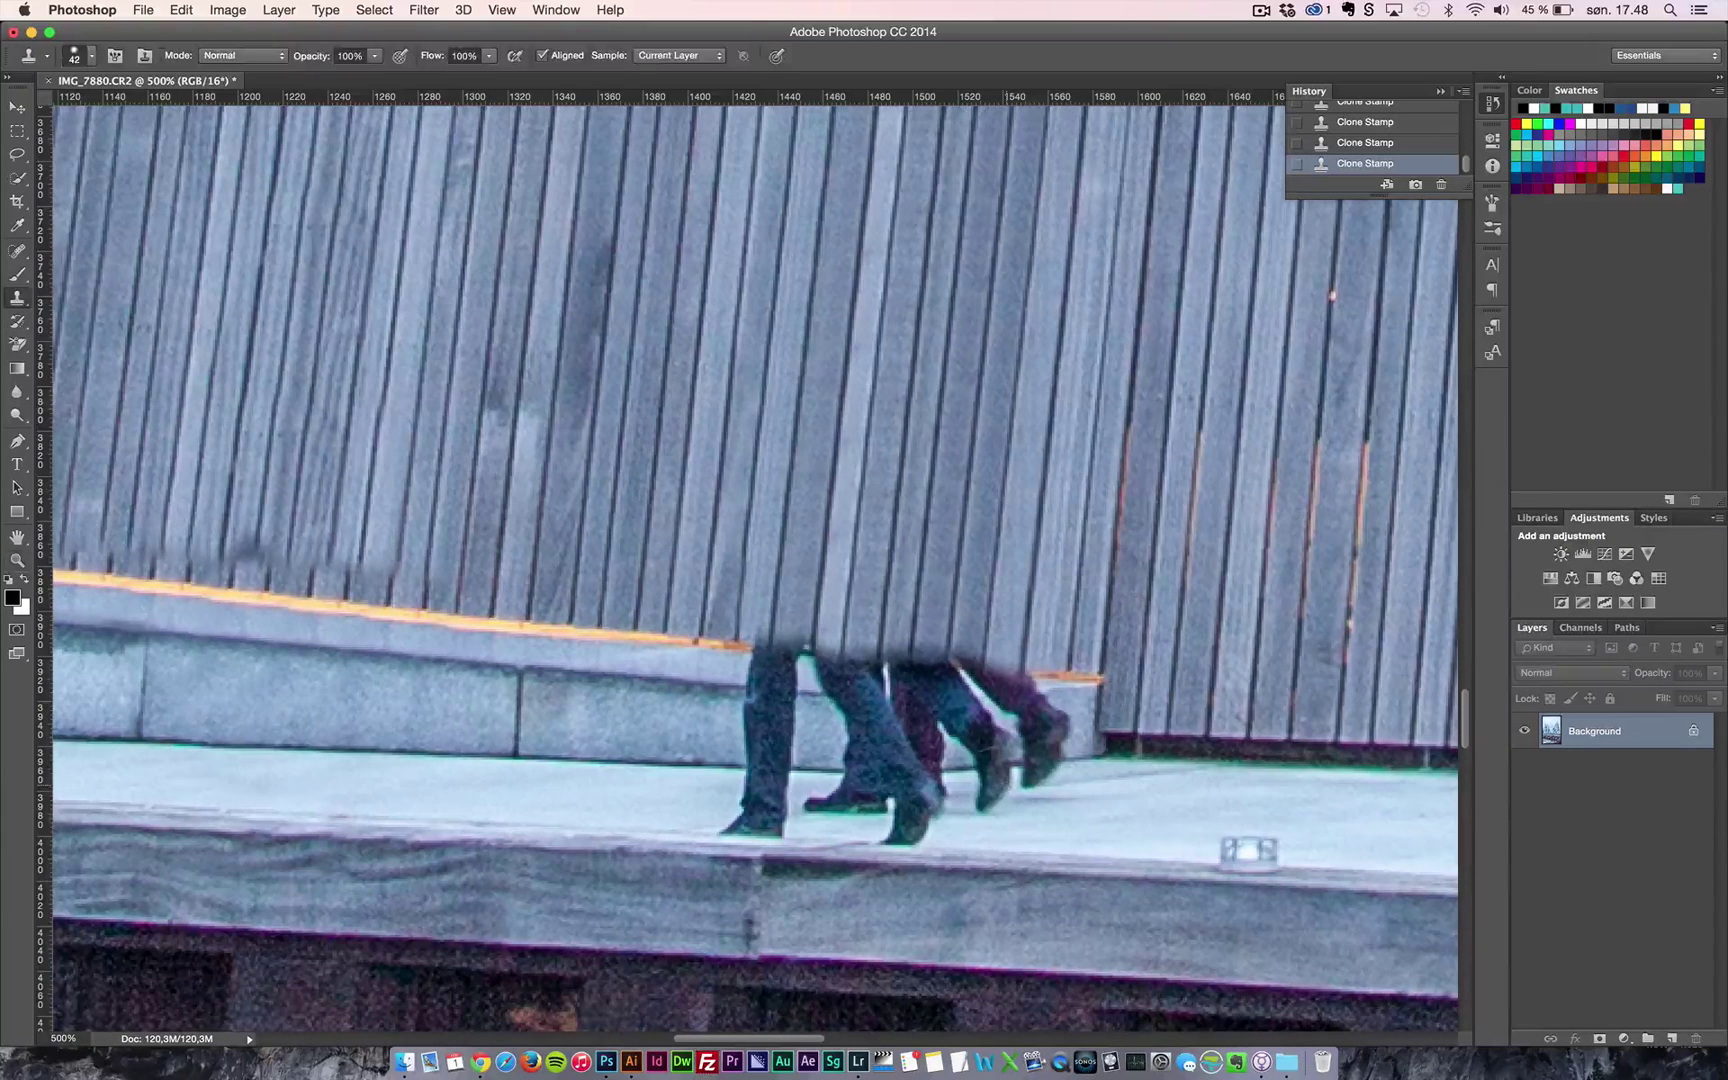
pyautogui.moveTo(679, 765)
pyautogui.mouseDown()
pyautogui.moveTo(770, 765)
pyautogui.moveTo(815, 790)
pyautogui.moveTo(830, 765)
pyautogui.moveTo(850, 770)
pyautogui.moveTo(831, 768)
pyautogui.mouseUp()
pyautogui.moveTo(780, 700)
pyautogui.mouseDown()
pyautogui.moveTo(731, 722)
pyautogui.moveTo(795, 680)
pyautogui.moveTo(703, 701)
pyautogui.moveTo(730, 650)
pyautogui.moveTo(795, 650)
pyautogui.moveTo(770, 680)
pyautogui.moveTo(830, 668)
pyautogui.moveTo(872, 690)
pyautogui.moveTo(960, 692)
pyautogui.mouseUp()
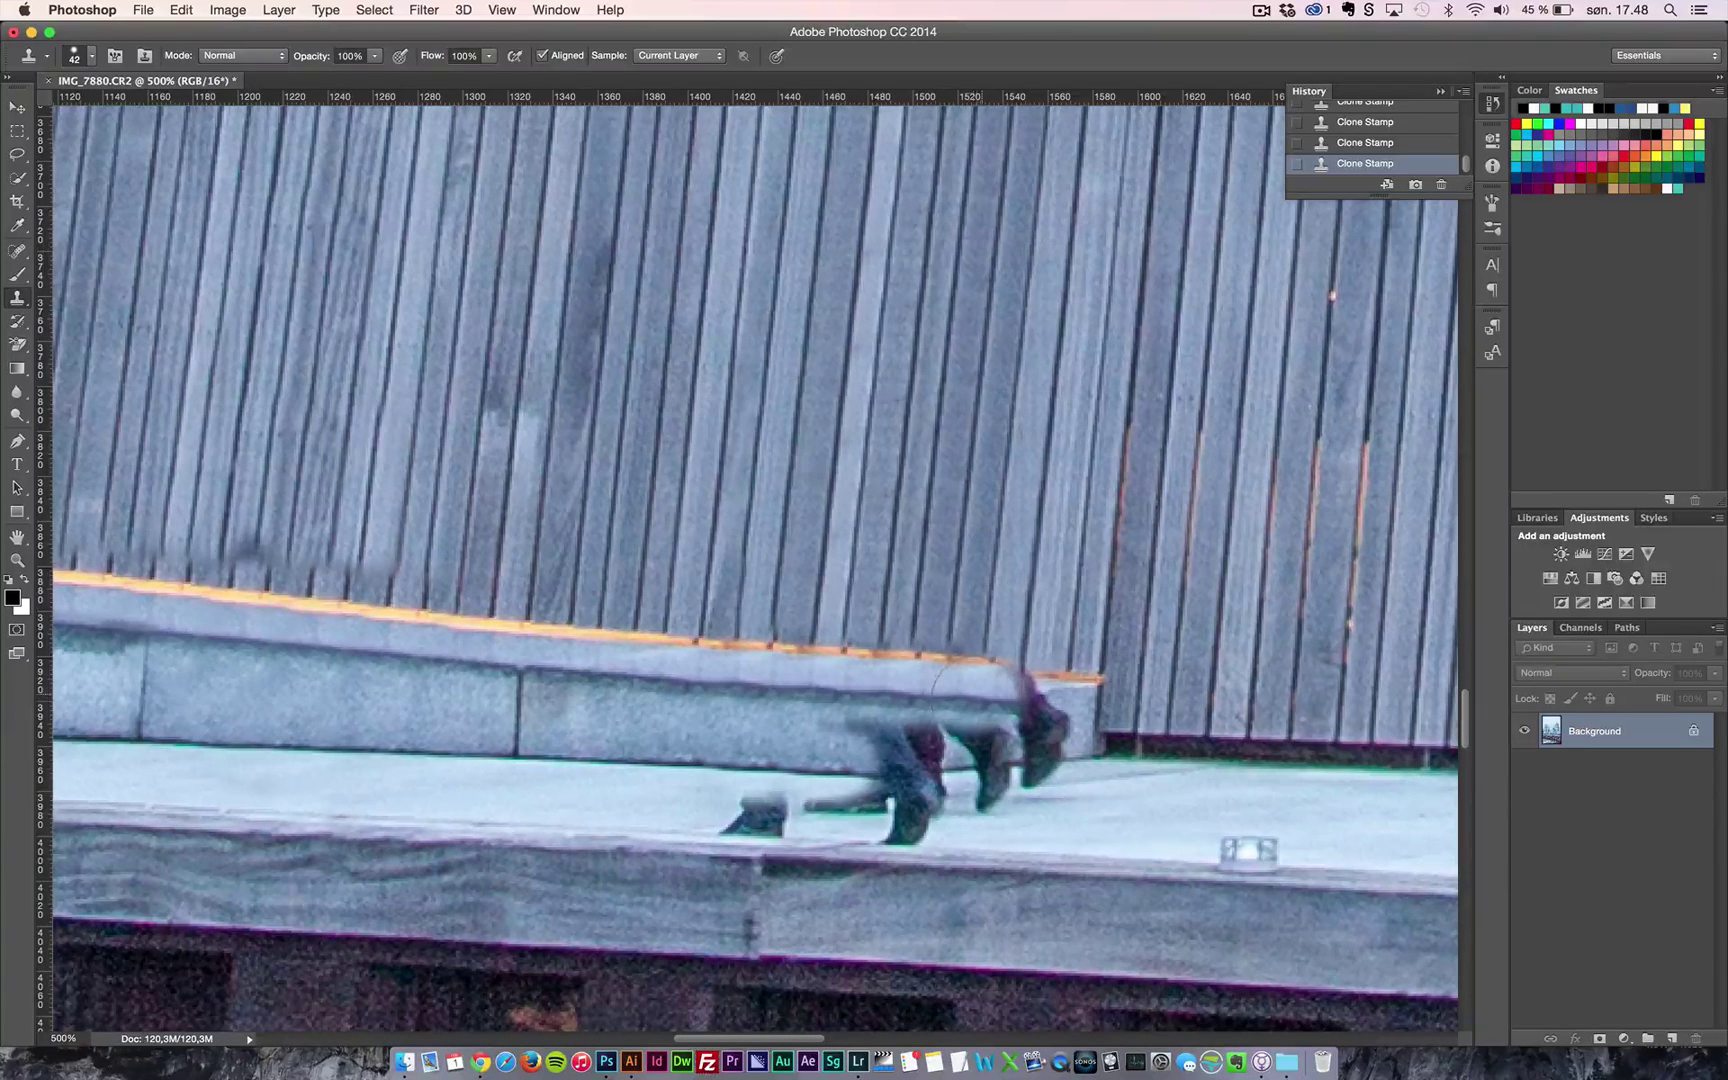
pyautogui.moveTo(890, 760)
pyautogui.mouseDown()
pyautogui.moveTo(900, 785)
pyautogui.moveTo(880, 740)
pyautogui.mouseUp()
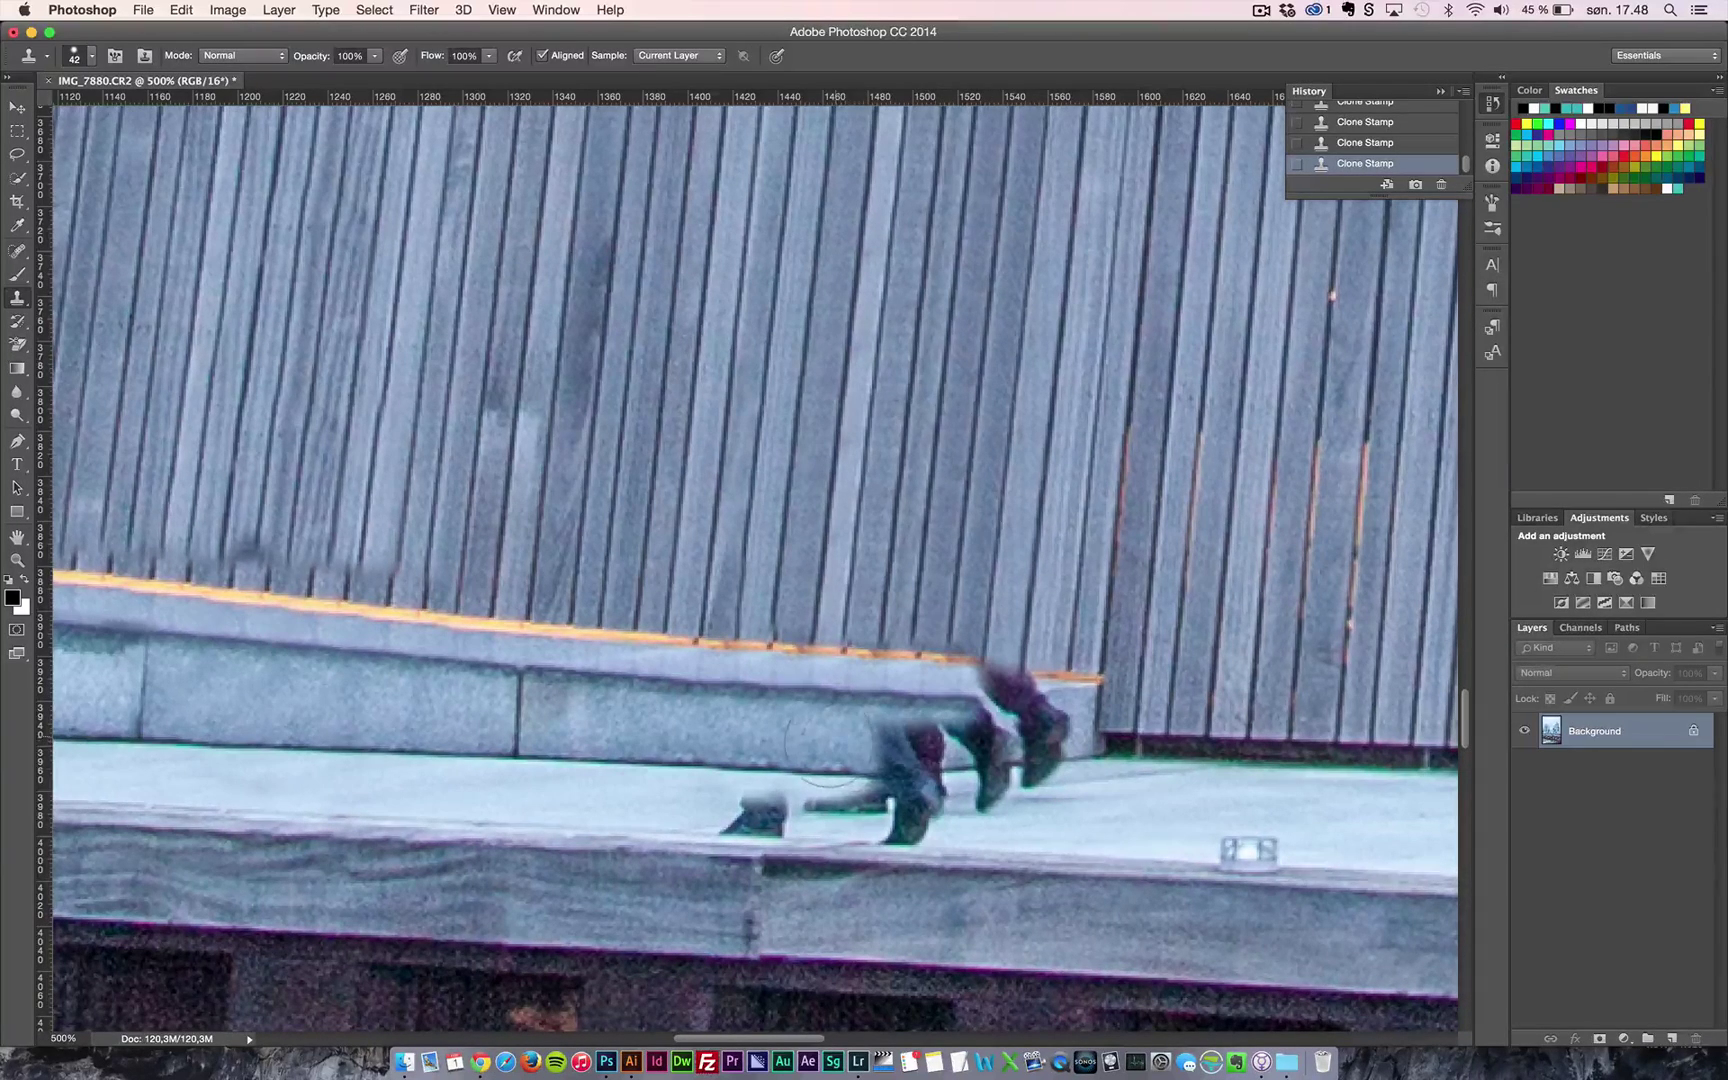
# - Reduce the Clone Stamp brush to 22 px and clone the bench's base and paving over the rear walkers' raised shoes
pyautogui.press('z')
pyautogui.click(823, 840)
pyautogui.moveTo(1141, 978); pyautogui.dragTo(1200, 978)
pyautogui.press('s')
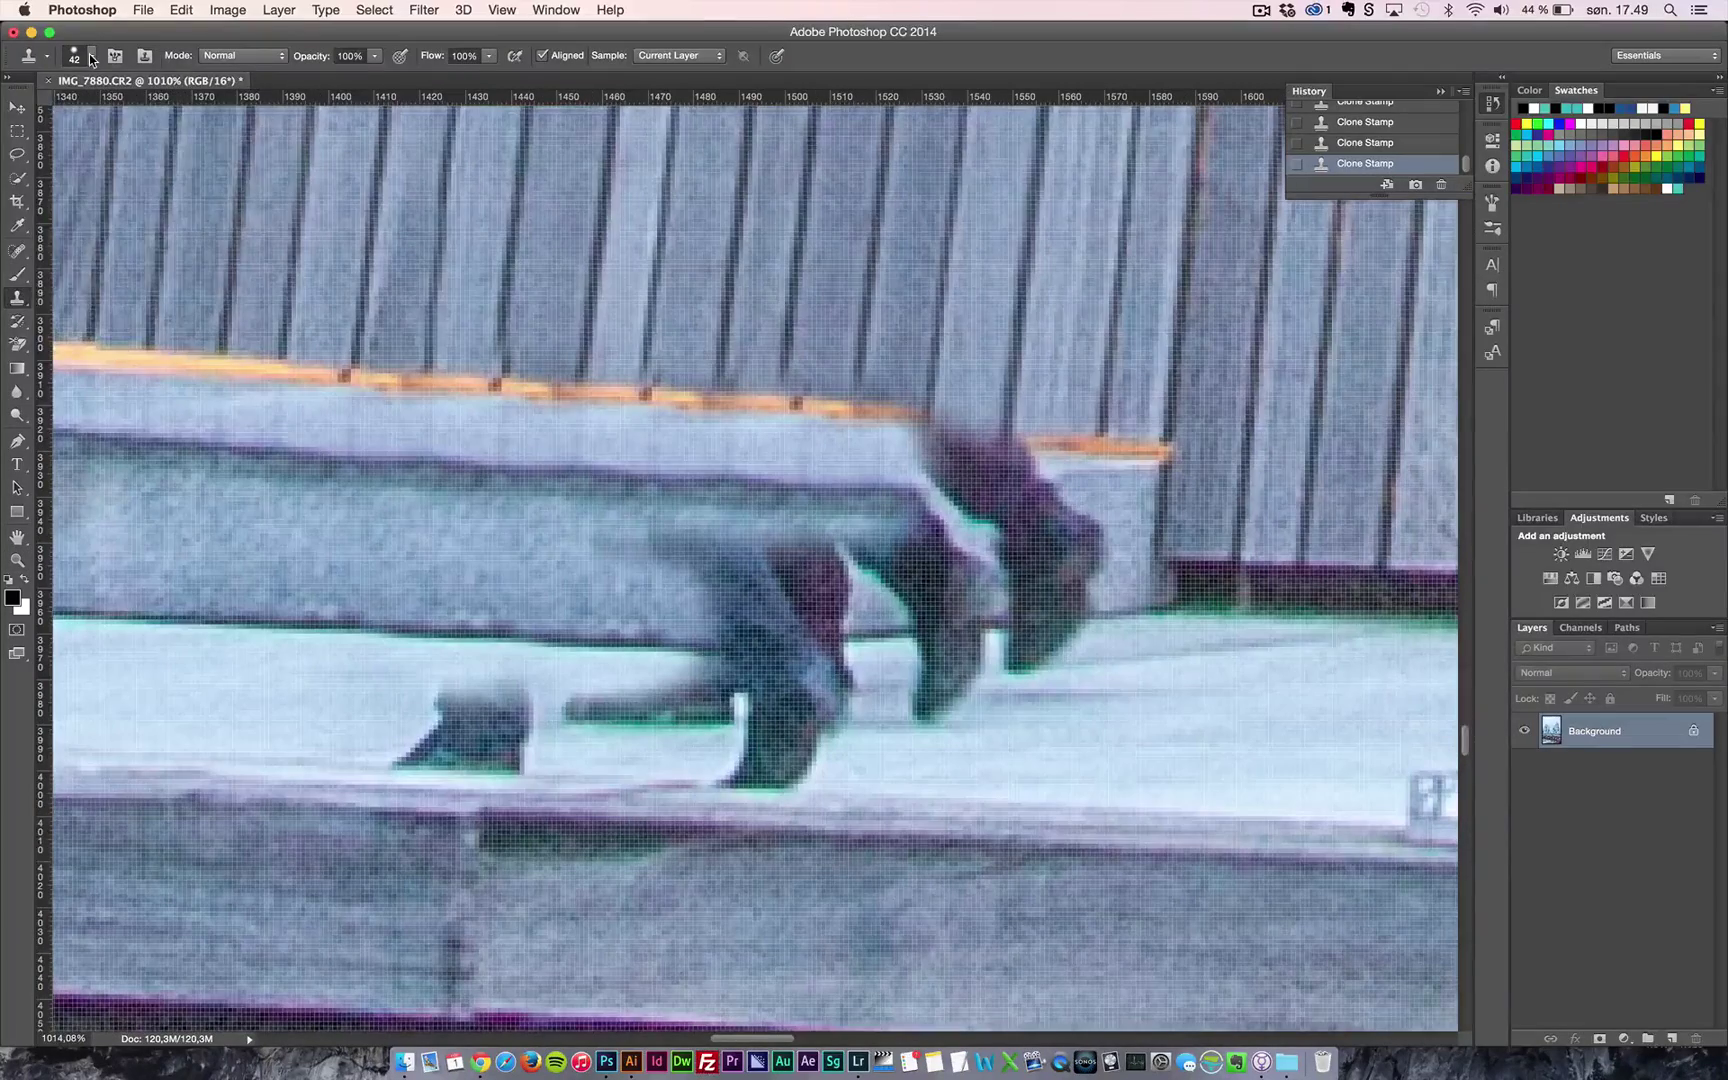
pyautogui.click(90, 57)
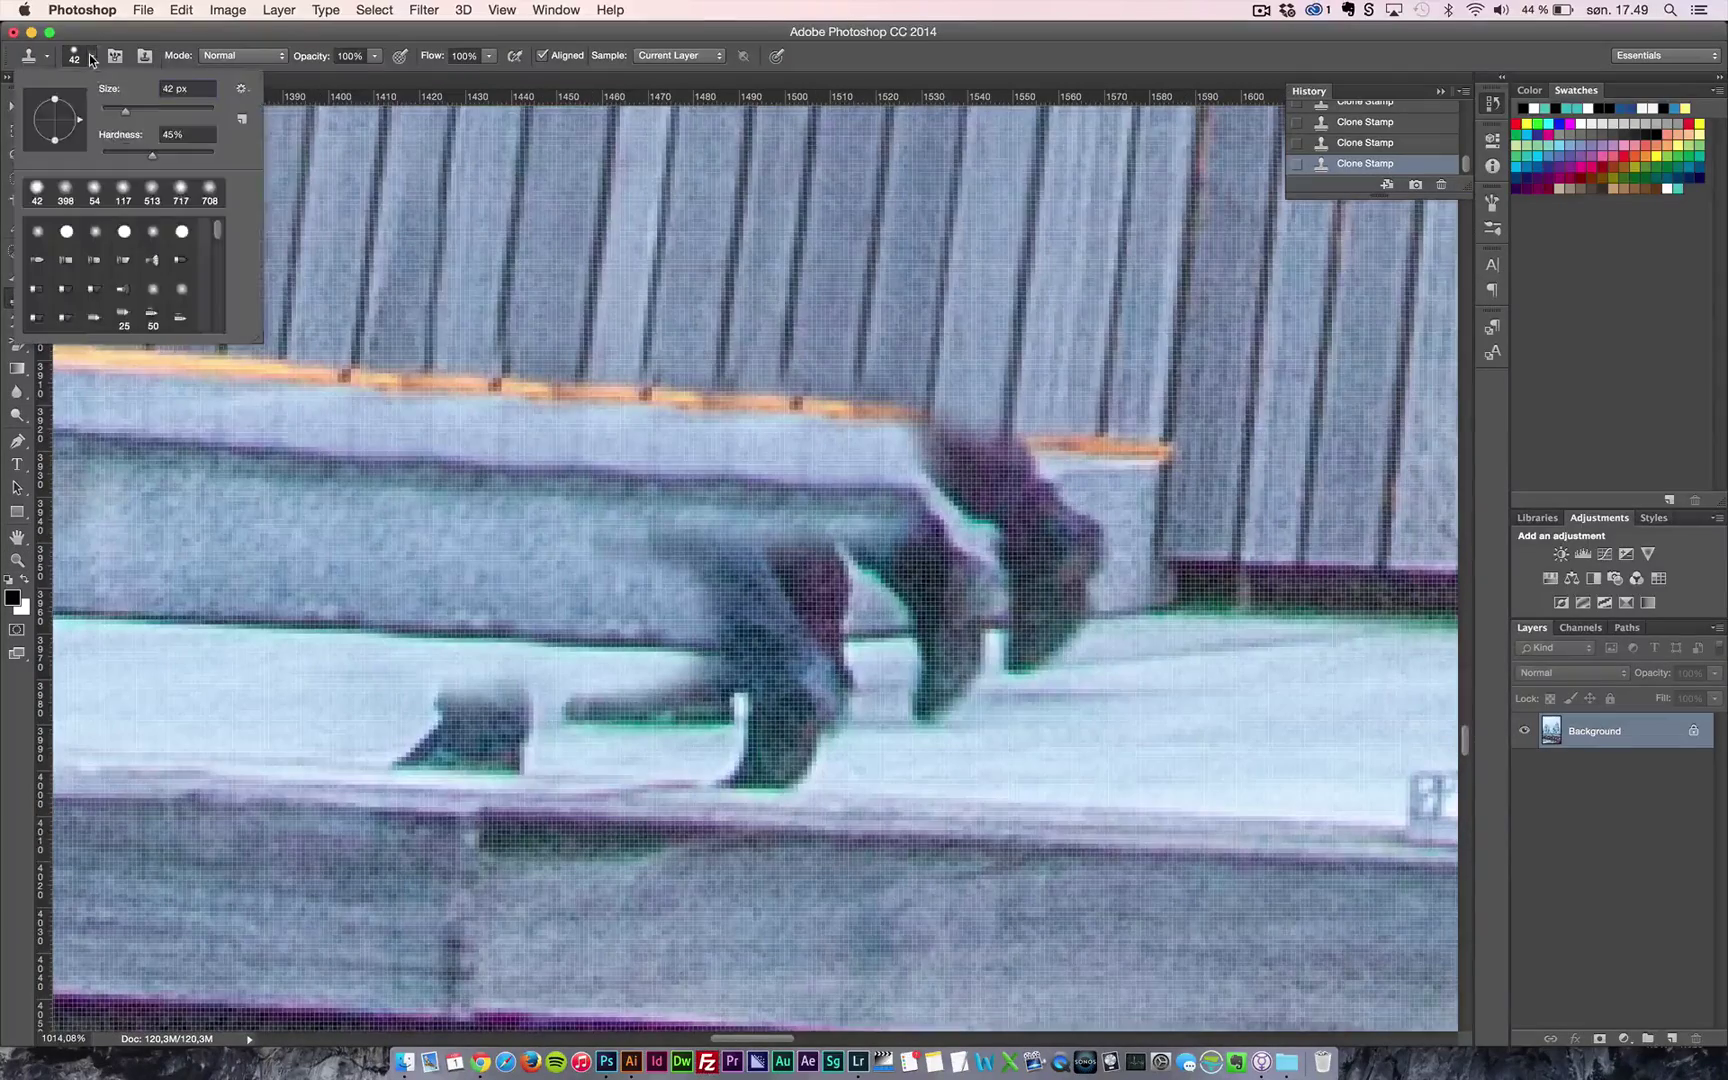
pyautogui.click(115, 110)
pyautogui.moveTo(115, 110); pyautogui.dragTo(113, 110)
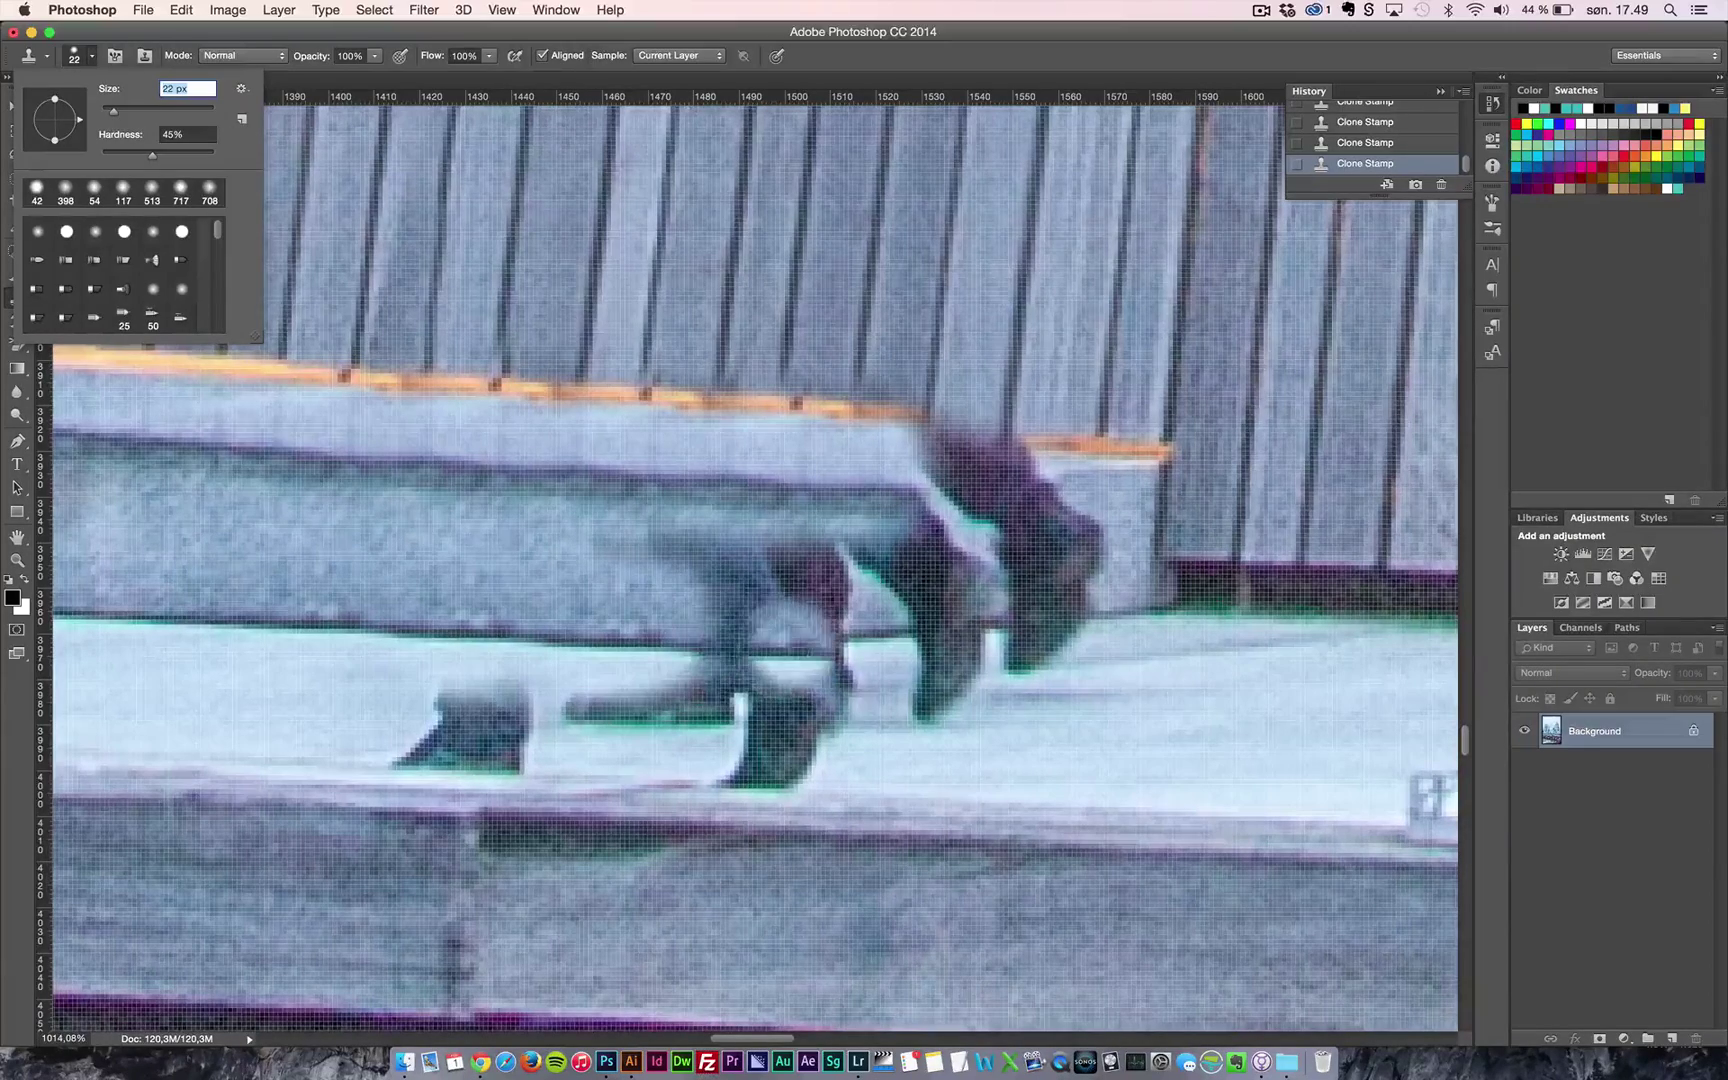
pyautogui.keyDown('alt'); pyautogui.click(871, 629); pyautogui.keyUp('alt')
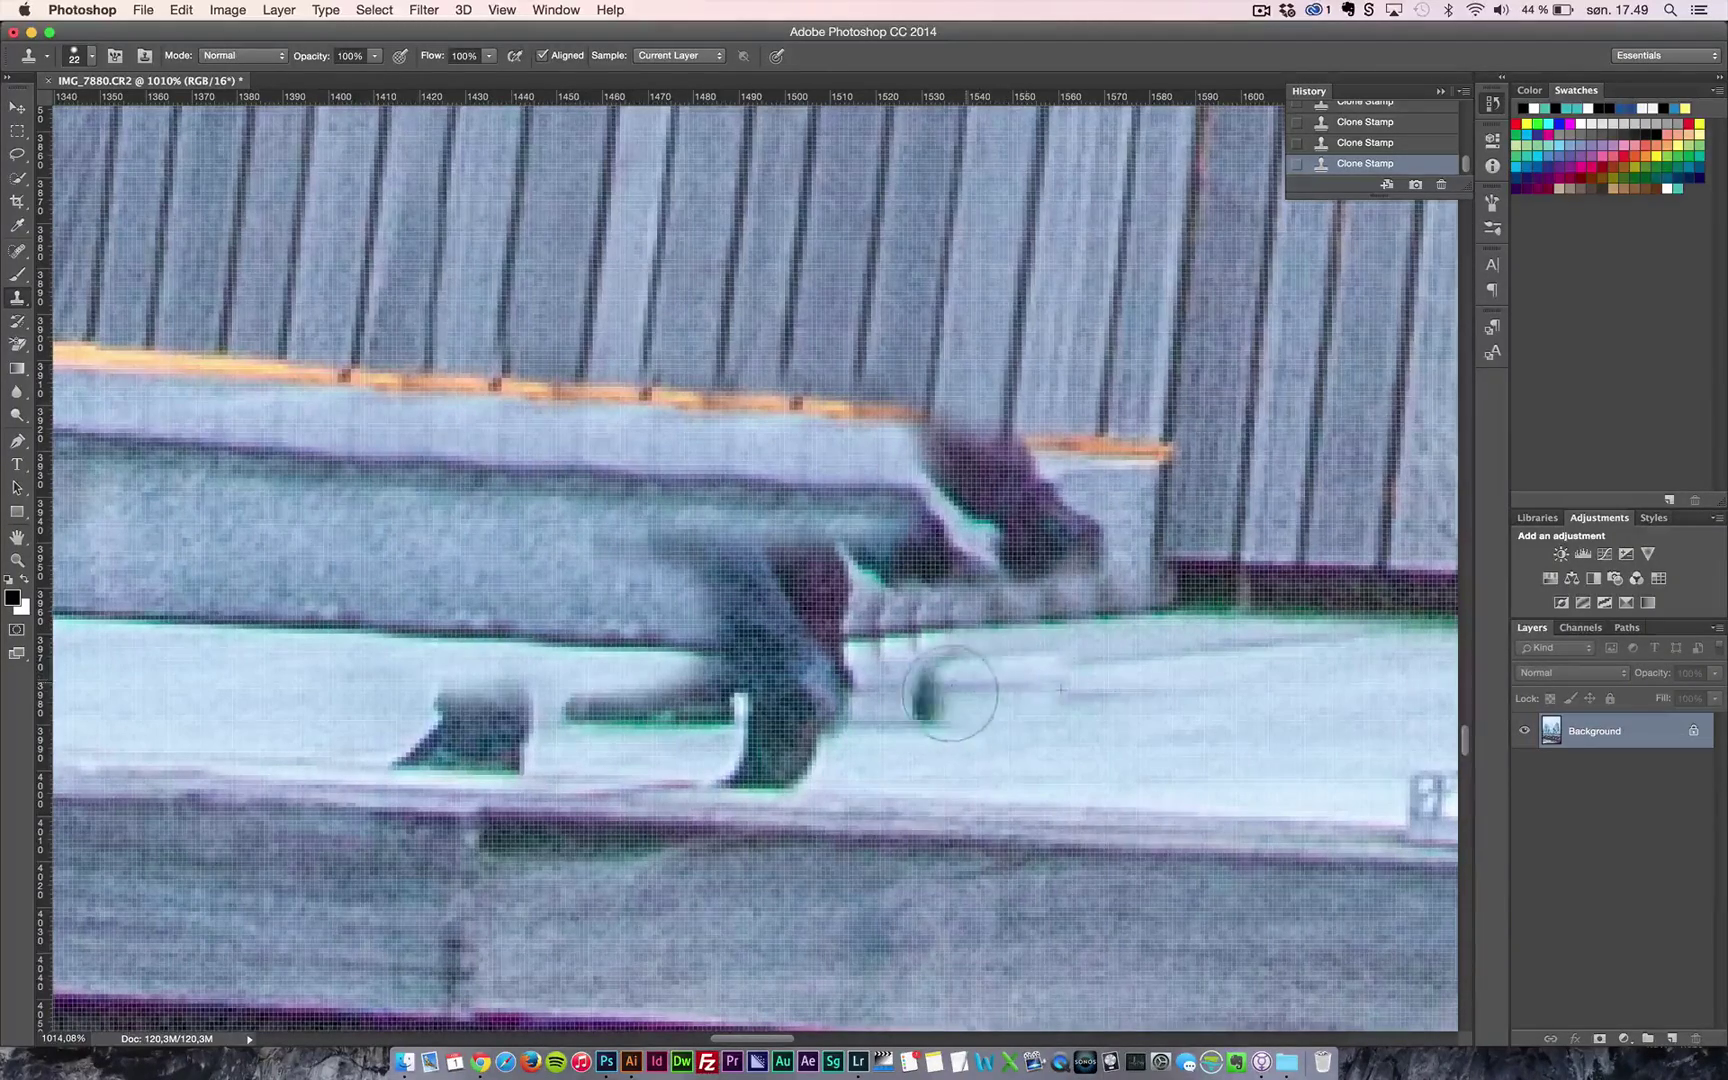
pyautogui.moveTo(950, 692); pyautogui.dragTo(940, 702)
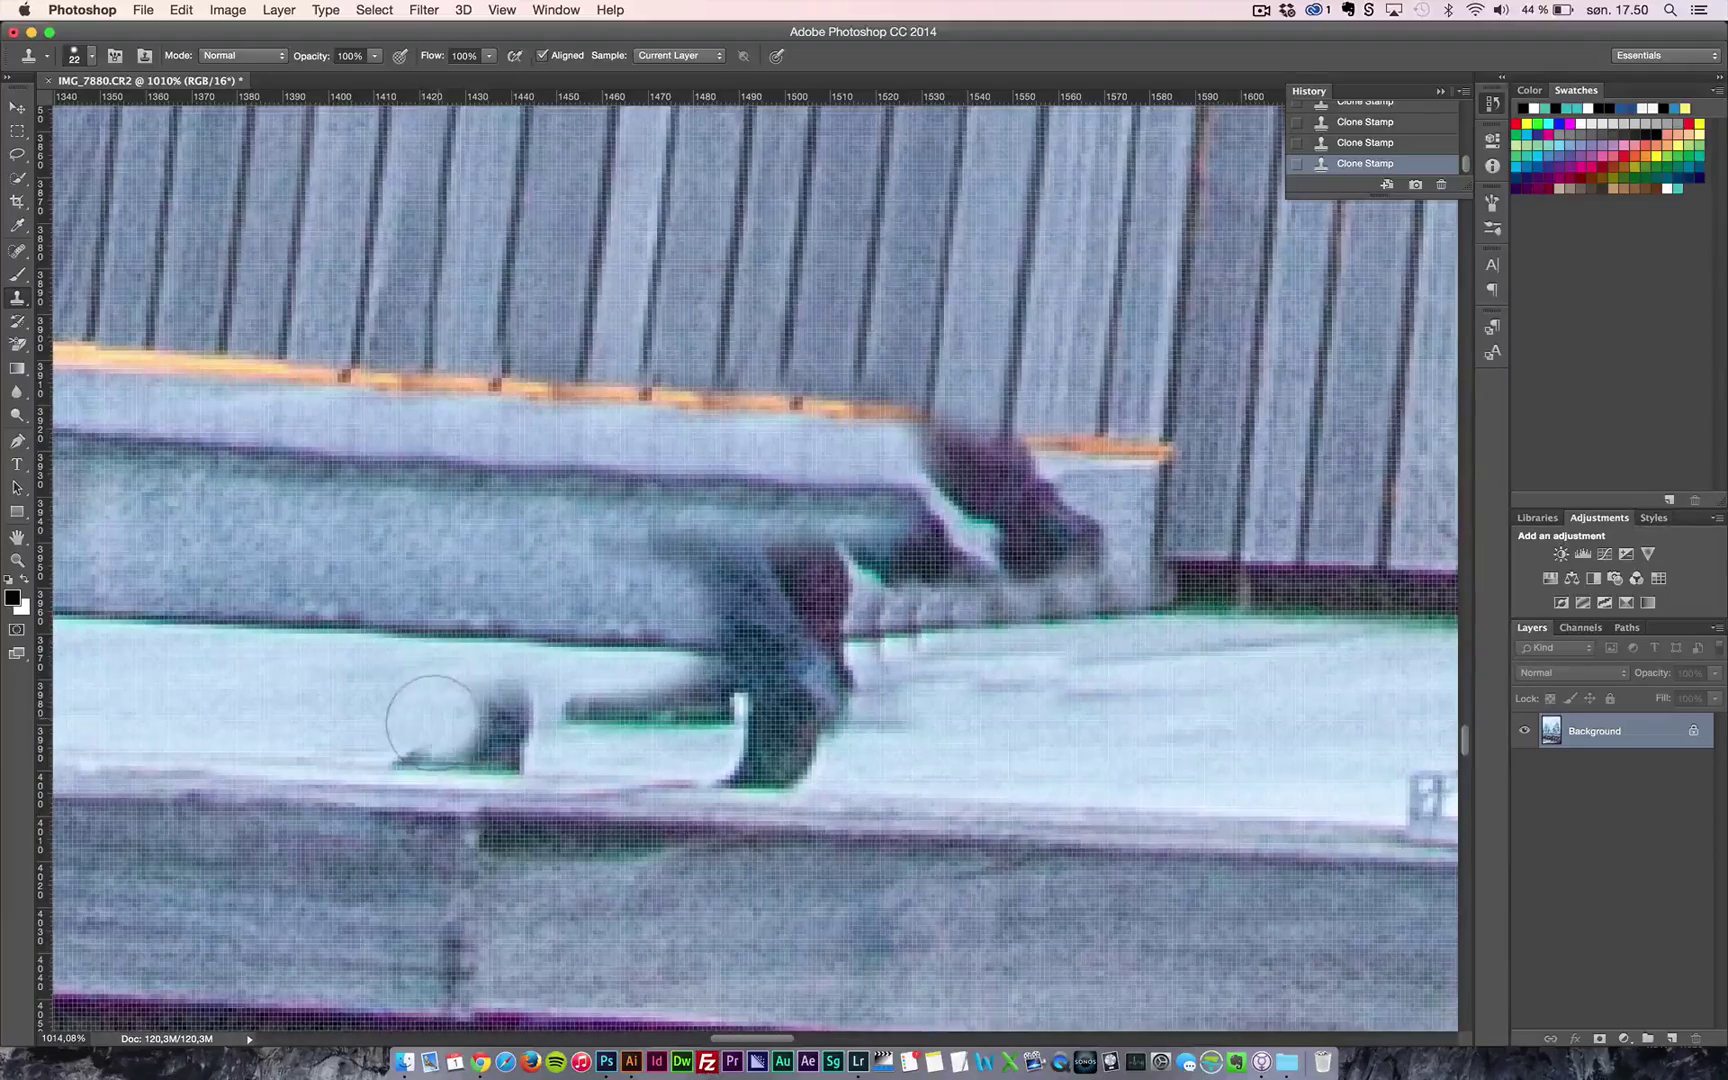
# - Clone paving and the quay edge over the remaining shoes and lower legs standing on the pavement
pyautogui.moveTo(455, 714)
pyautogui.mouseDown()
pyautogui.moveTo(427, 699)
pyautogui.moveTo(580, 700)
pyautogui.moveTo(469, 700)
pyautogui.mouseUp()
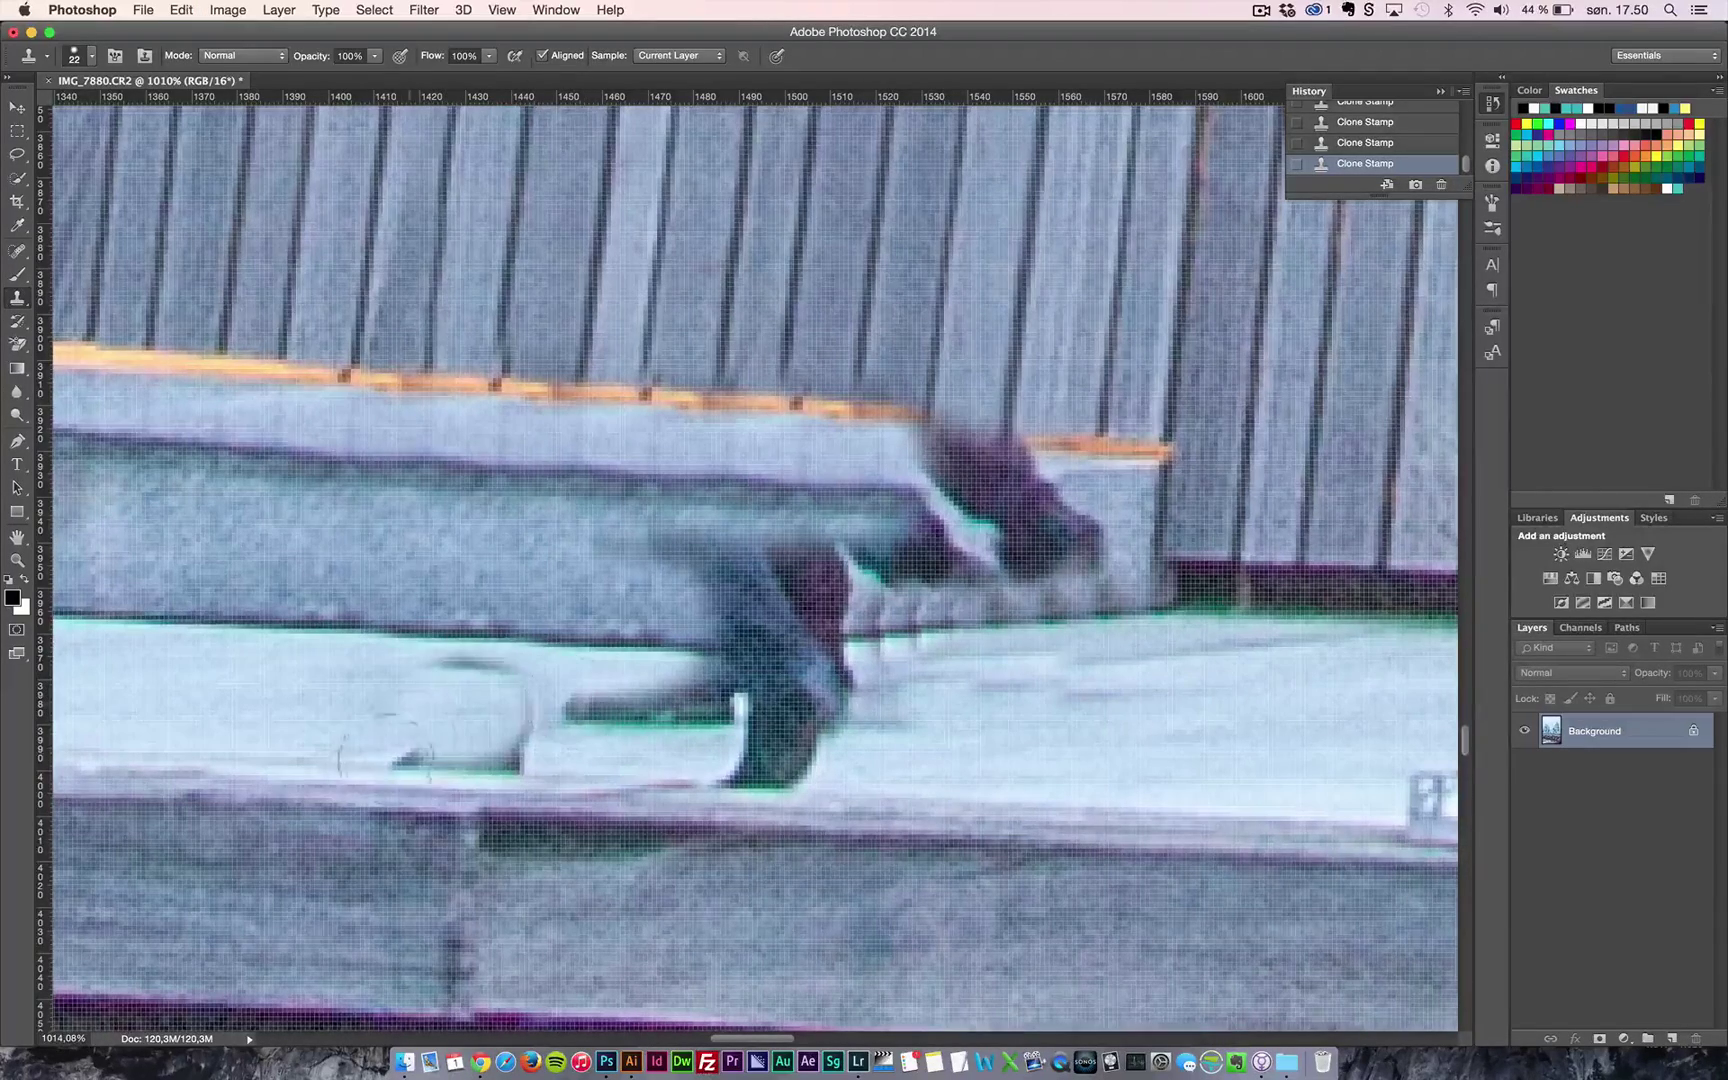
pyautogui.keyDown('alt'); pyautogui.click(287, 759); pyautogui.keyUp('alt')
pyautogui.click(394, 766)
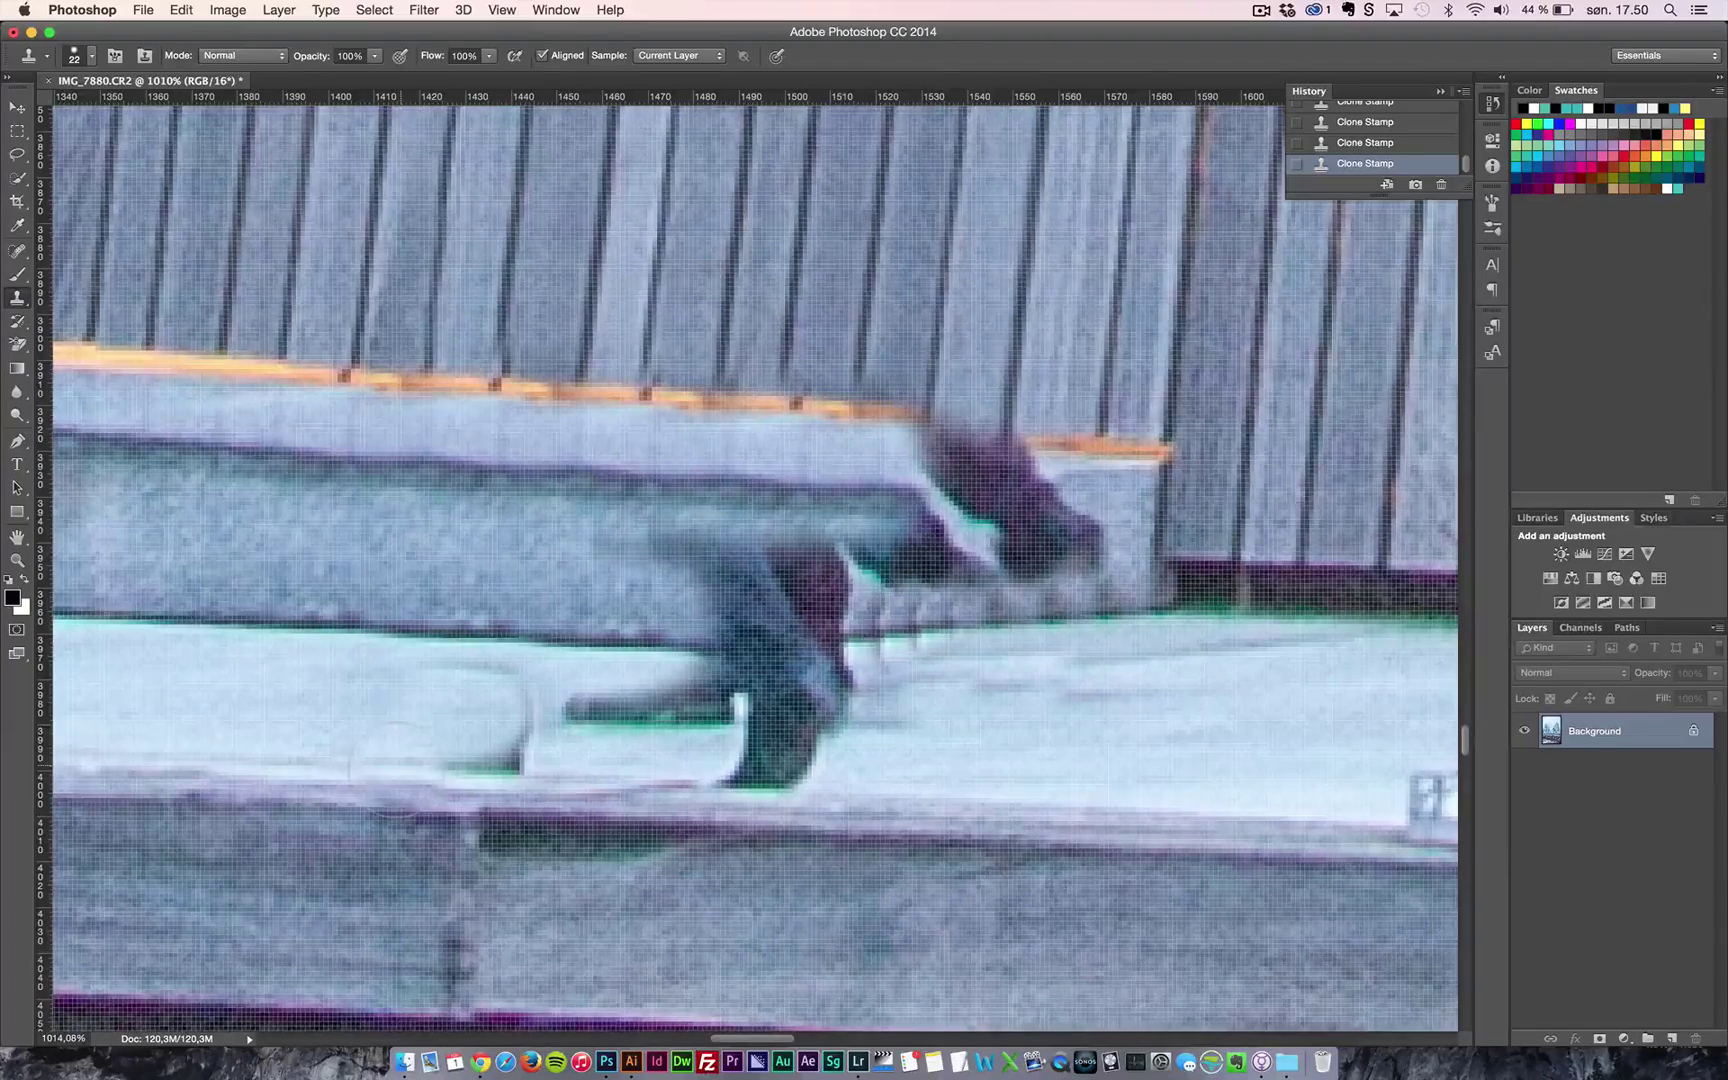
pyautogui.moveTo(395, 765)
pyautogui.mouseDown()
pyautogui.moveTo(490, 767)
pyautogui.moveTo(497, 720)
pyautogui.moveTo(446, 690)
pyautogui.moveTo(778, 728)
pyautogui.moveTo(826, 715)
pyautogui.moveTo(565, 712)
pyautogui.mouseUp()
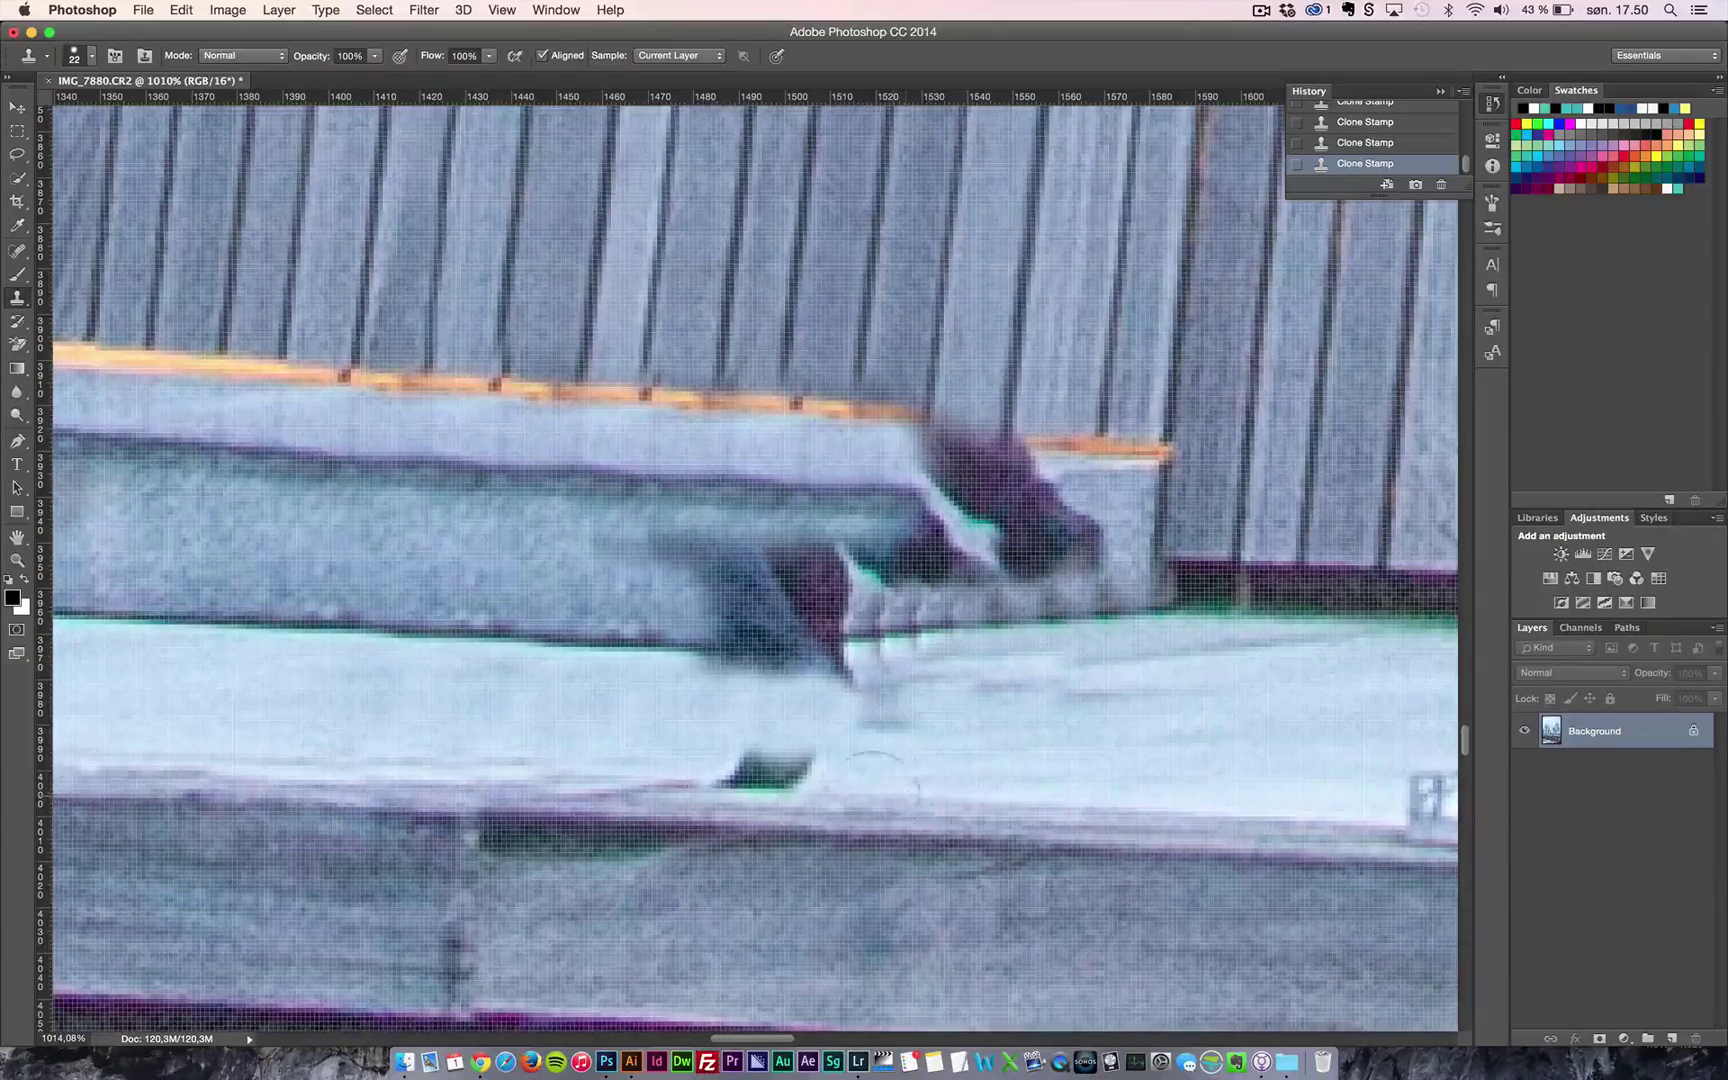
pyautogui.click(803, 768)
pyautogui.click(791, 773)
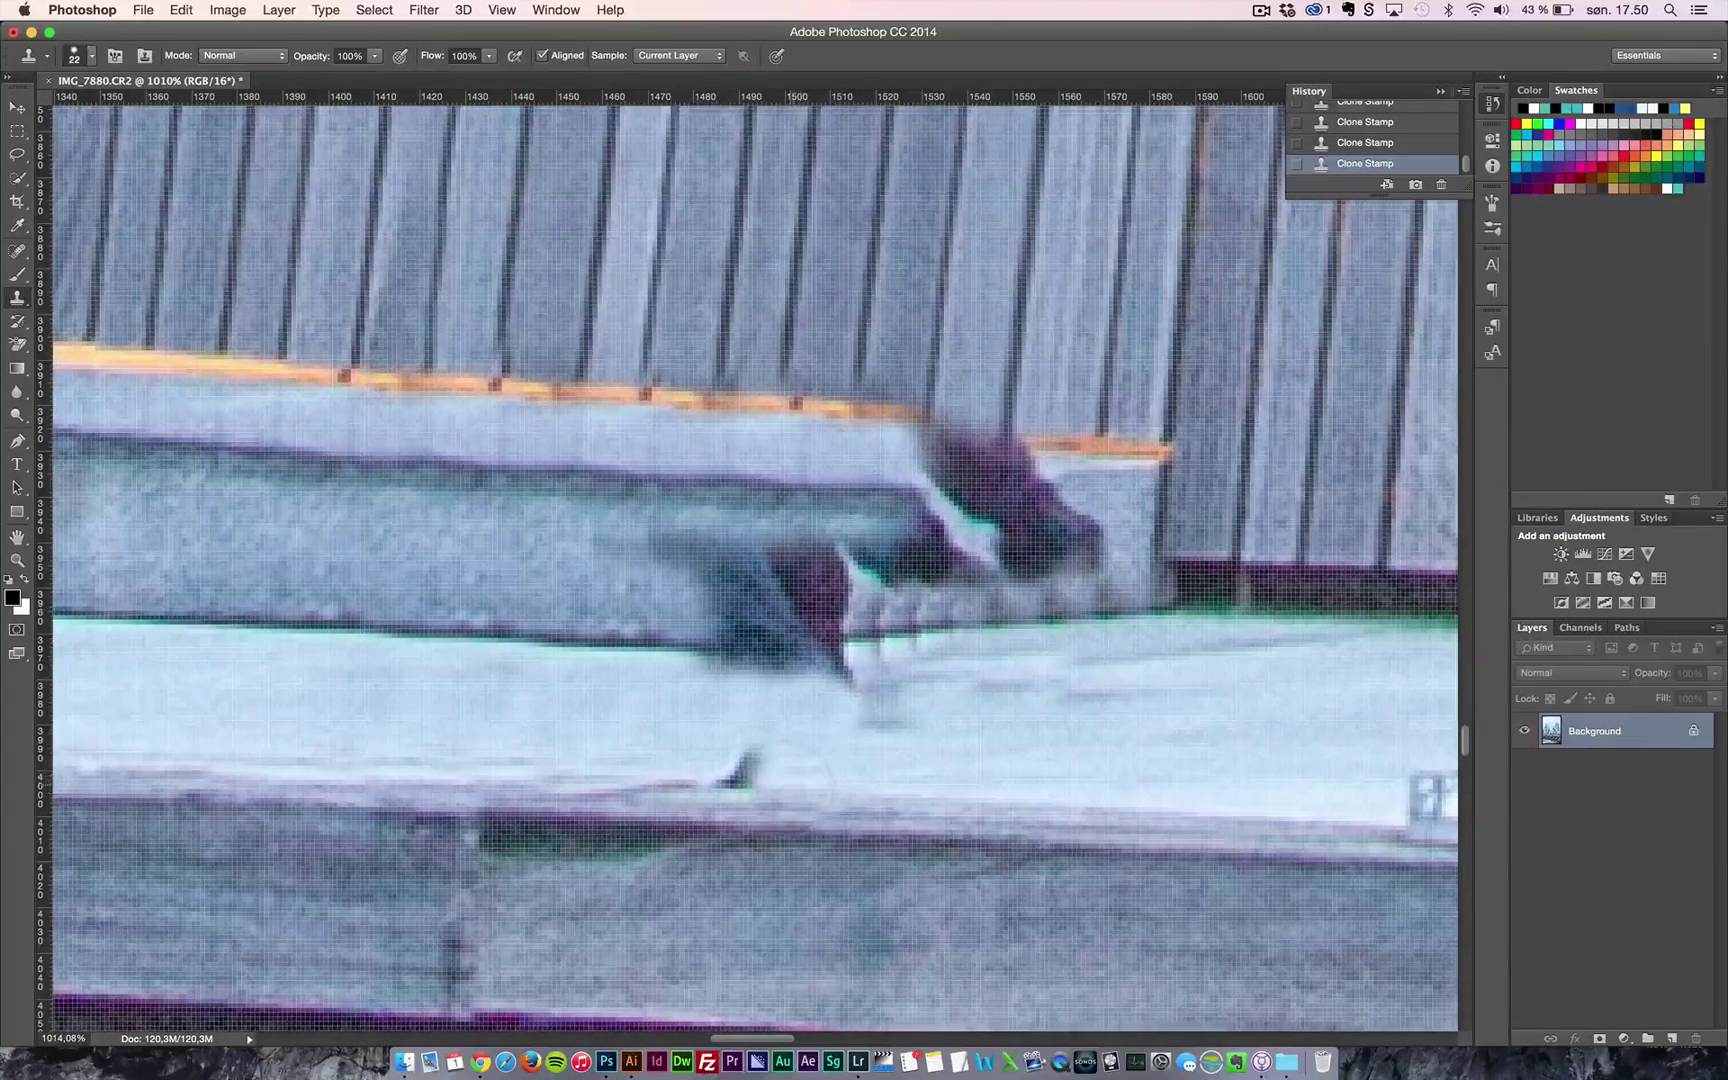
pyautogui.moveTo(752, 772); pyautogui.dragTo(693, 791)
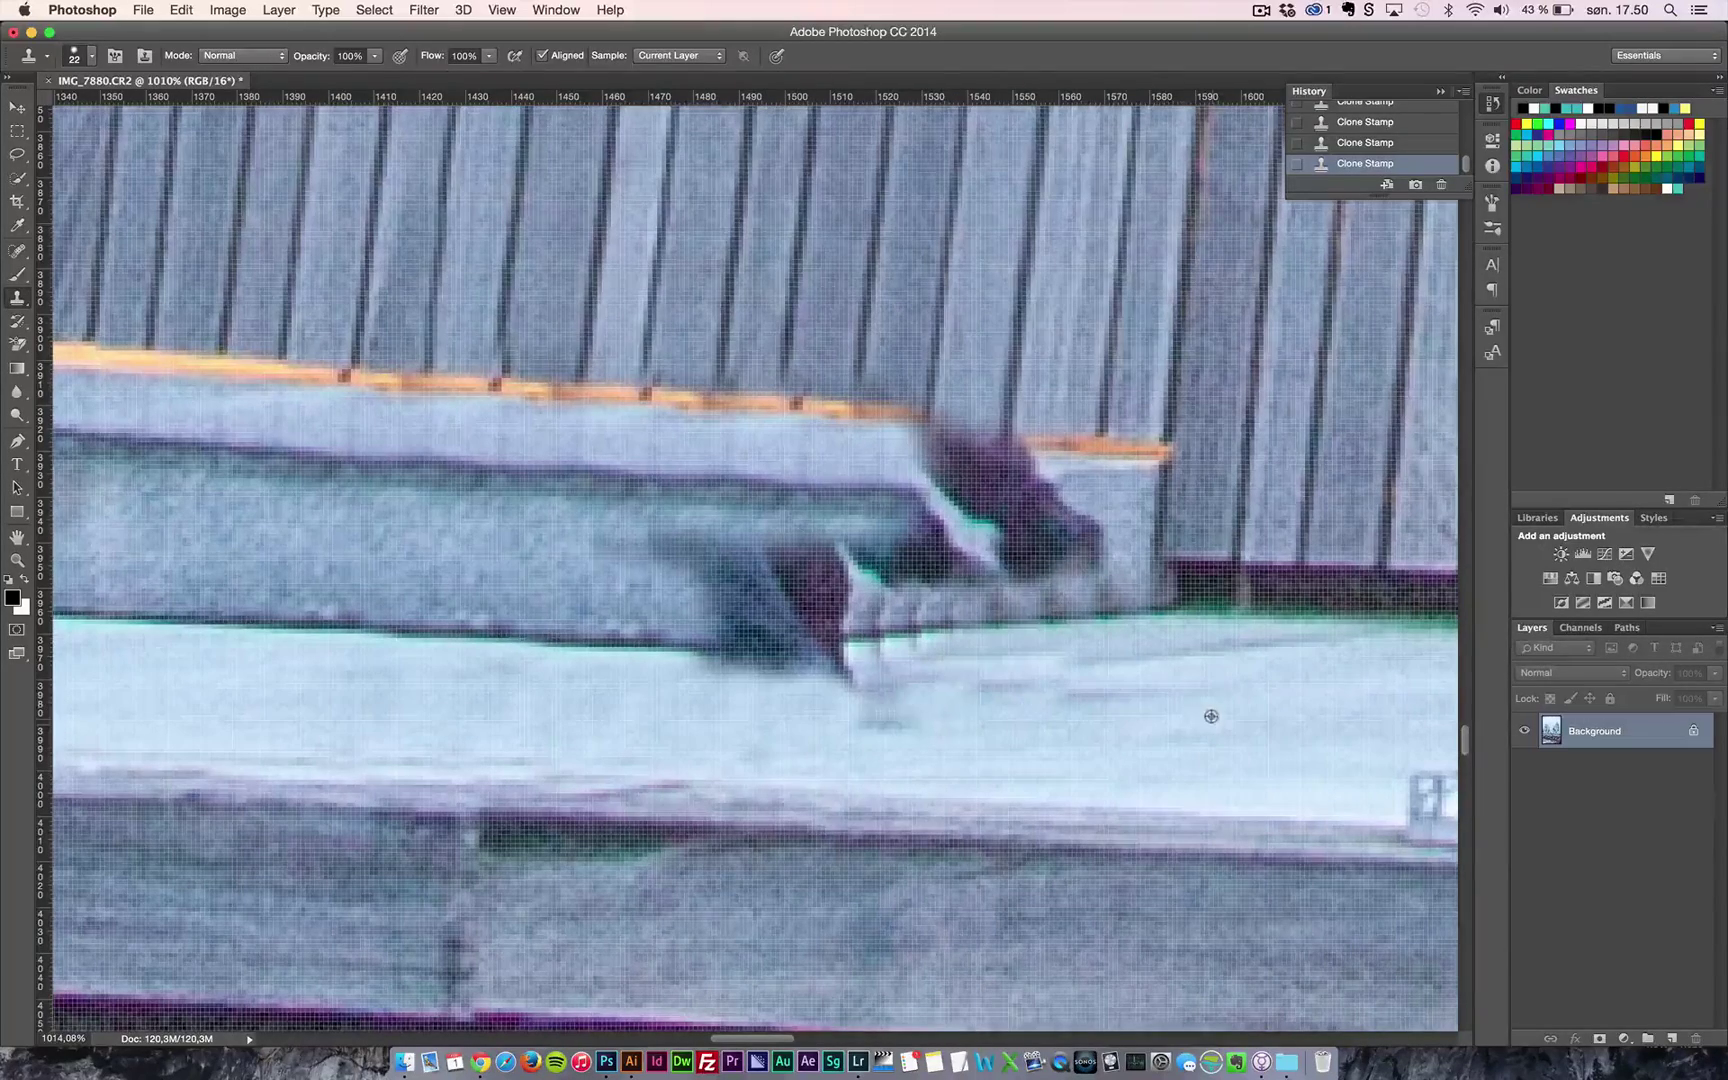
# - Smooth the smudges on the paving and continue the bench's dark bottom edge toward the leftover legs with the Clone Stamp
pyautogui.moveTo(1122, 702); pyautogui.dragTo(1041, 703)
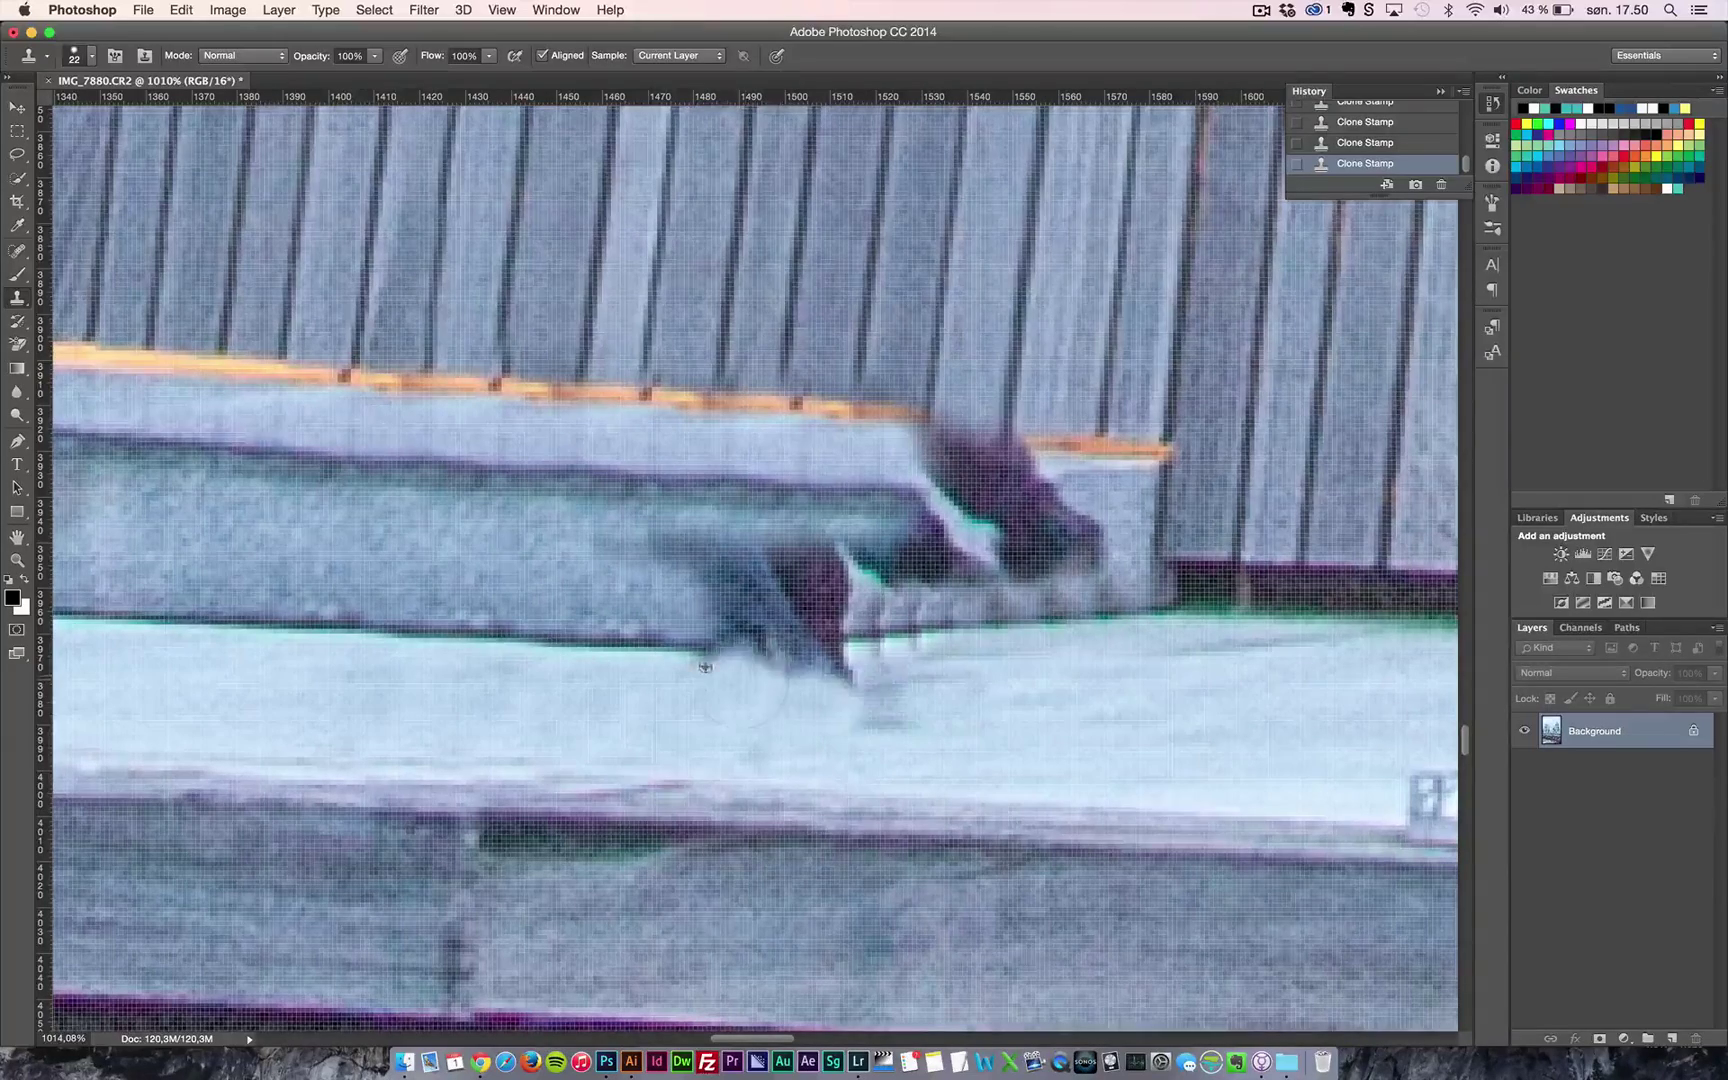
pyautogui.keyDown('alt'); pyautogui.click(614, 638); pyautogui.keyUp('alt')
pyautogui.click(733, 655)
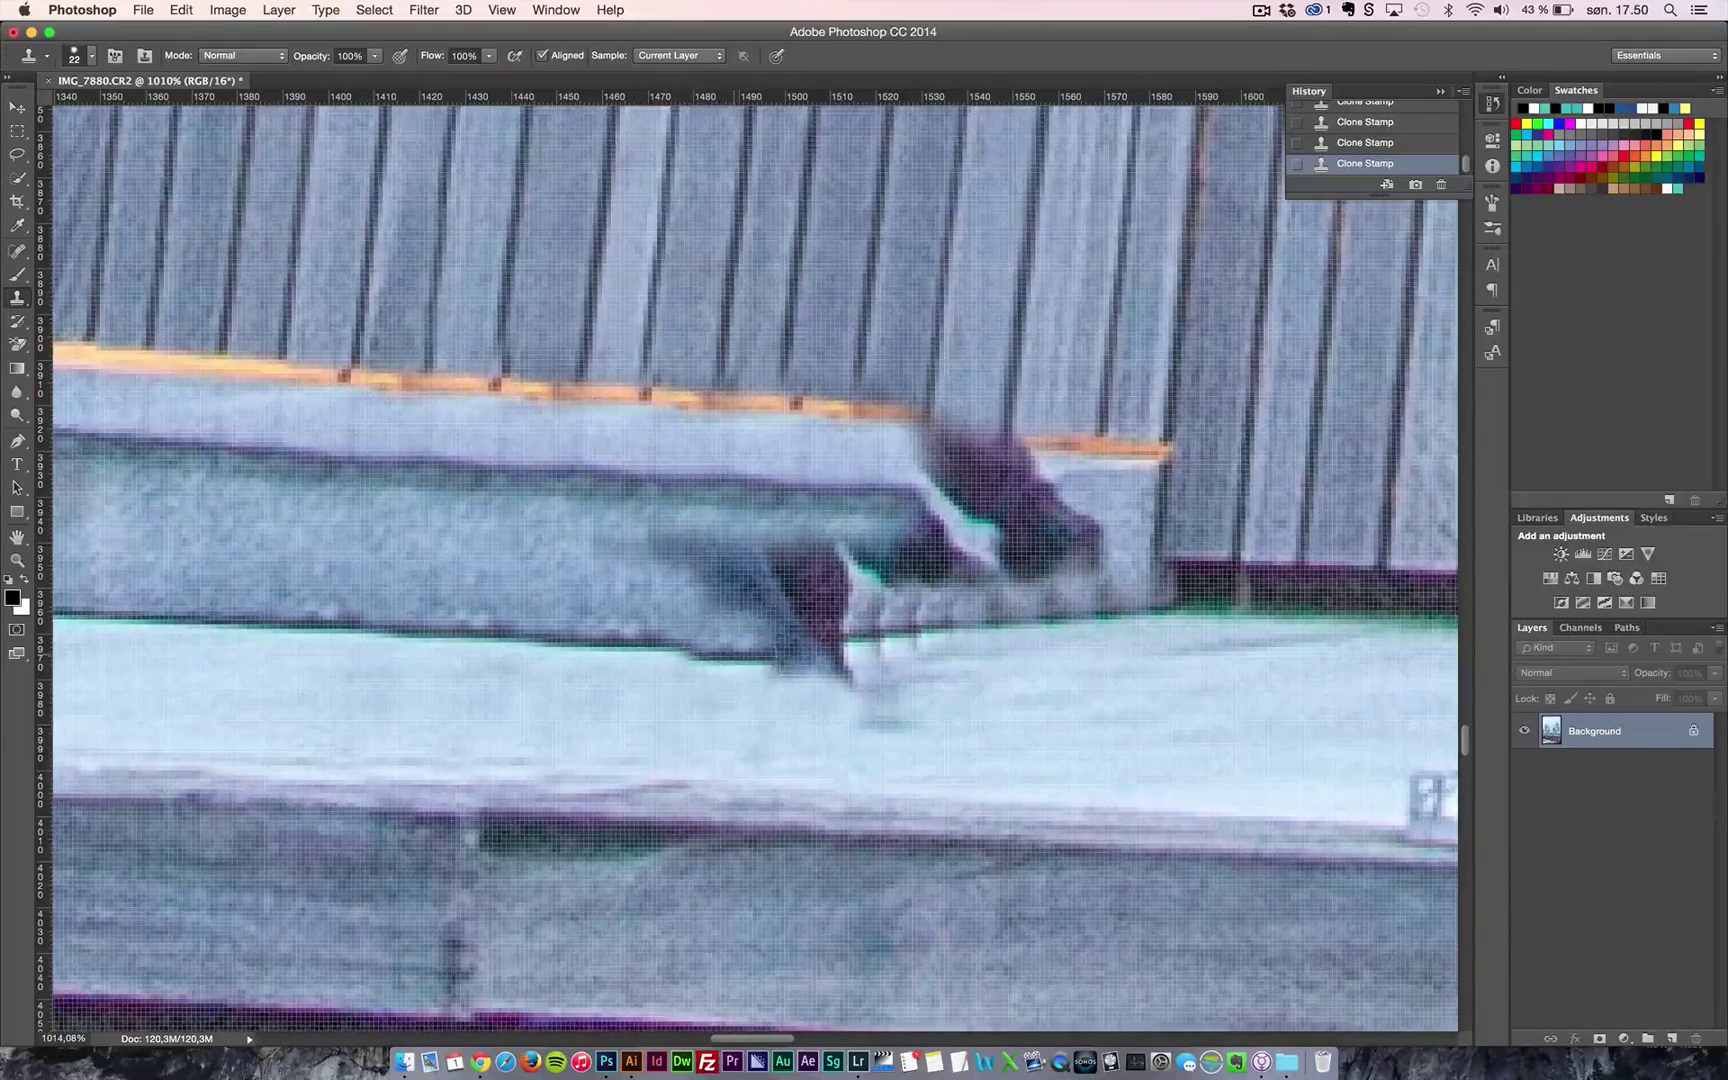
pyautogui.click(731, 646)
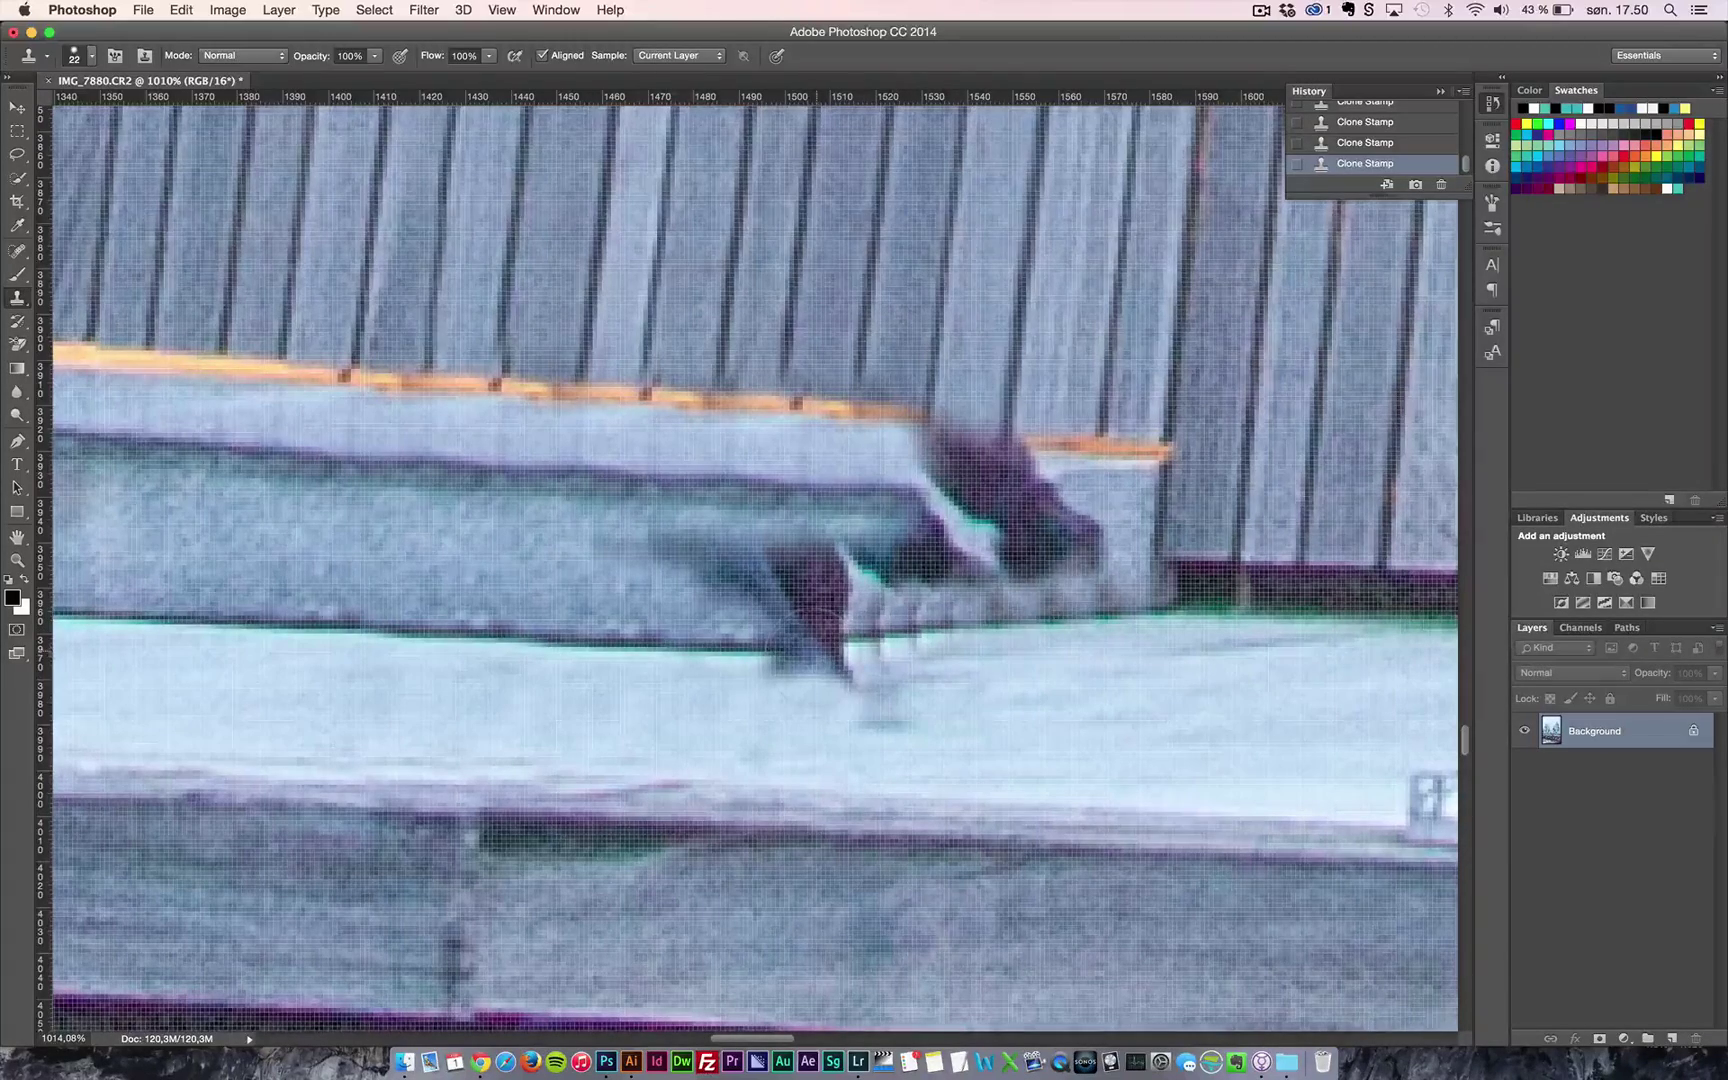
# - Inspect the retouched bench and wall in the wider photo at 100%, and return to the leftover legs at 600% zoom
pyautogui.press('z')
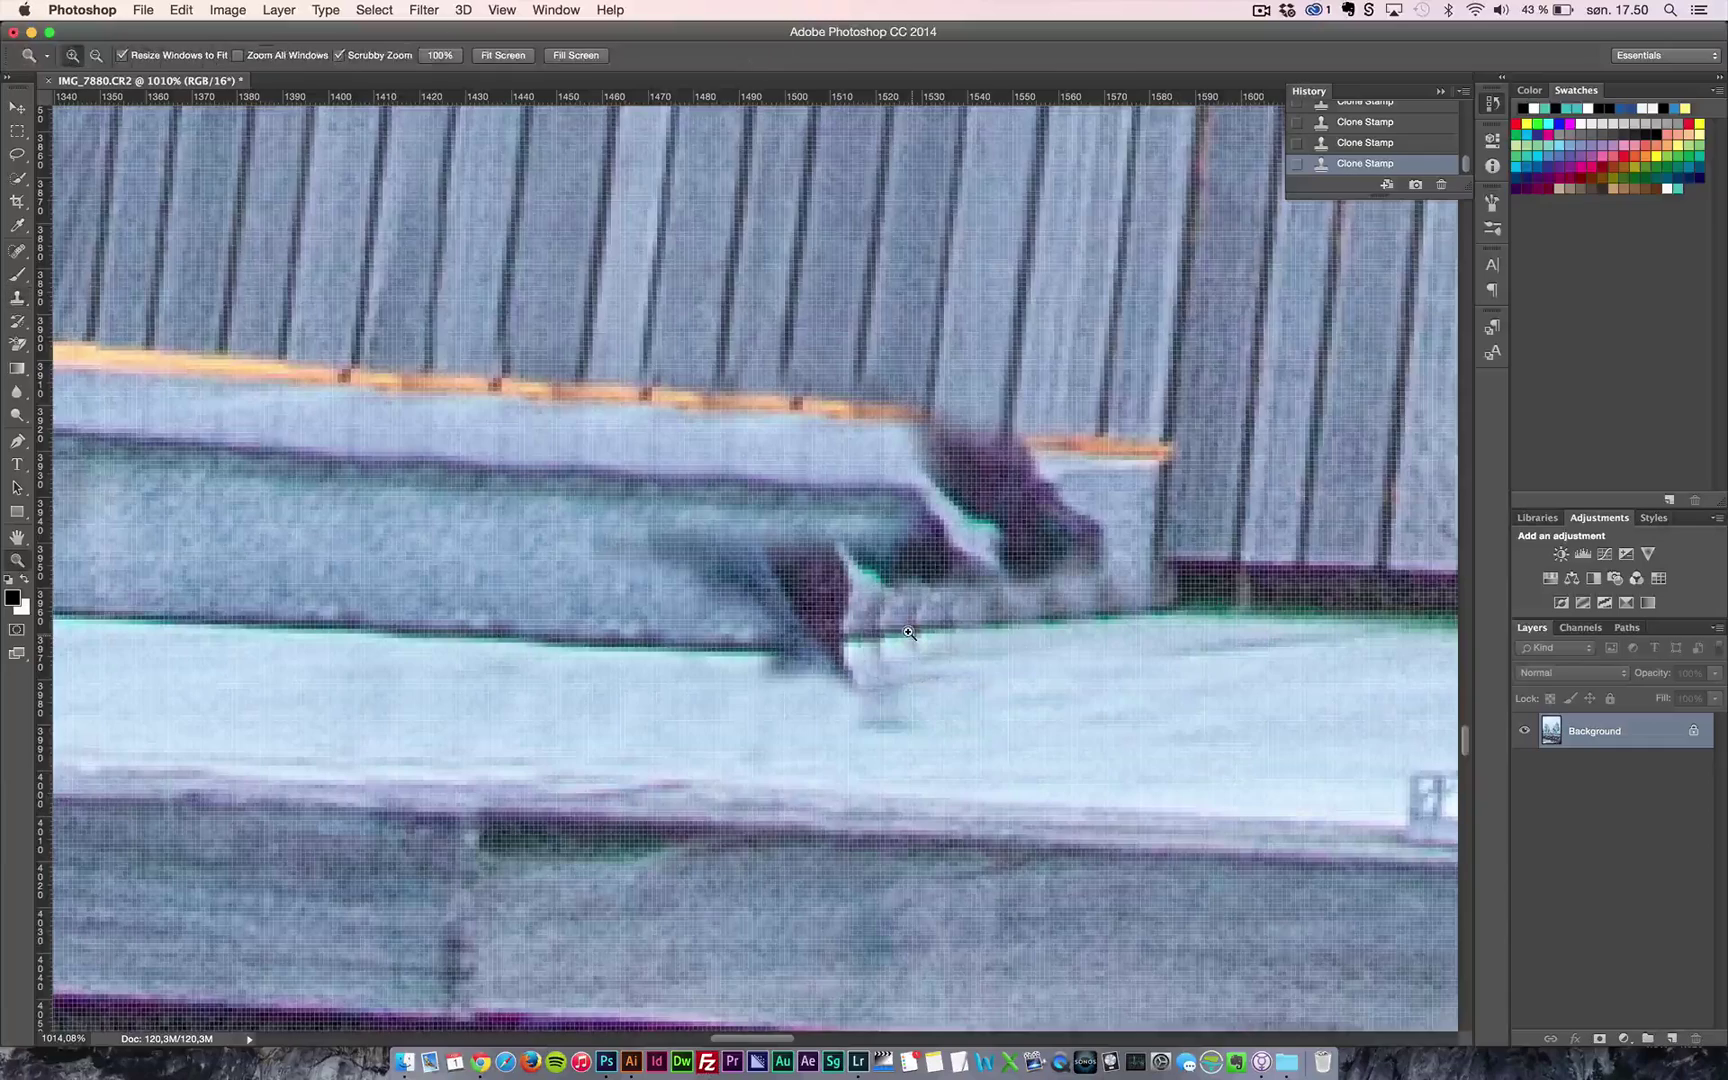
pyautogui.click(910, 631)
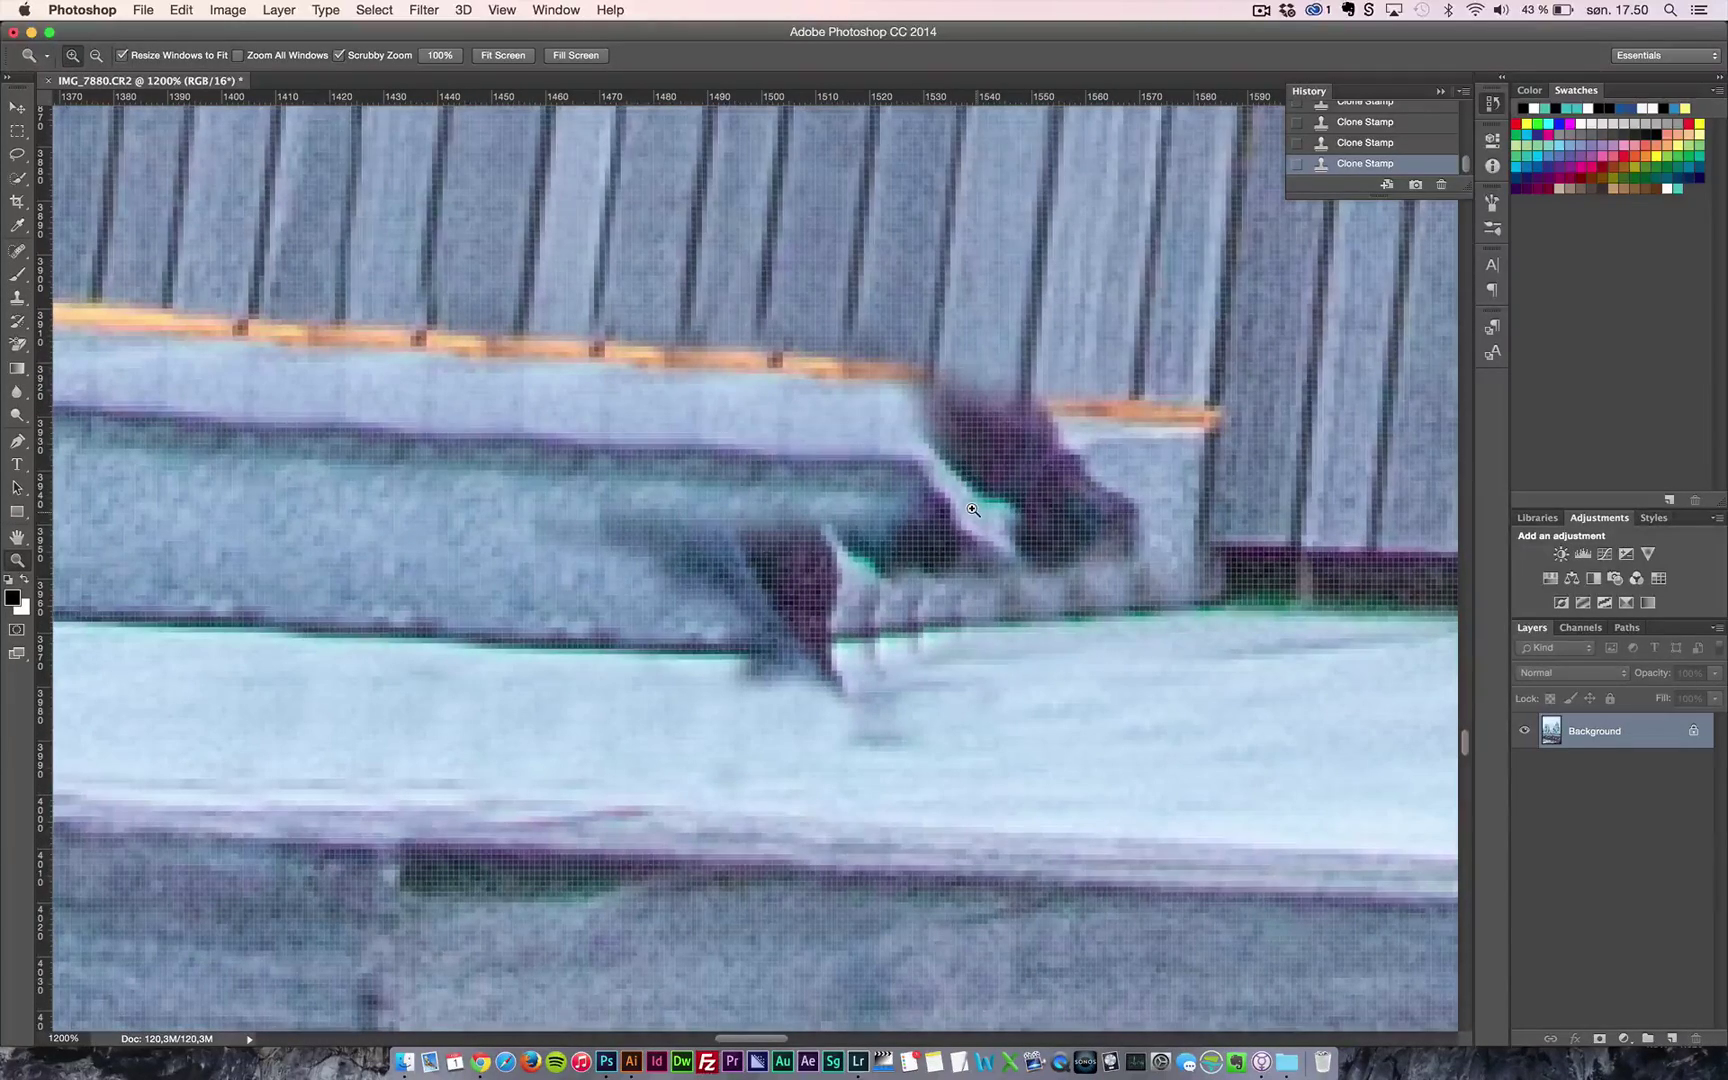
pyautogui.press('alt')
pyautogui.keyDown('alt'); pyautogui.click(984, 510); pyautogui.keyUp('alt')
pyautogui.keyDown('alt'); pyautogui.click(984, 510); pyautogui.keyUp('alt')
pyautogui.keyDown('alt'); pyautogui.click(984, 510); pyautogui.keyUp('alt')
pyautogui.keyDown('alt'); pyautogui.click(984, 510); pyautogui.keyUp('alt')
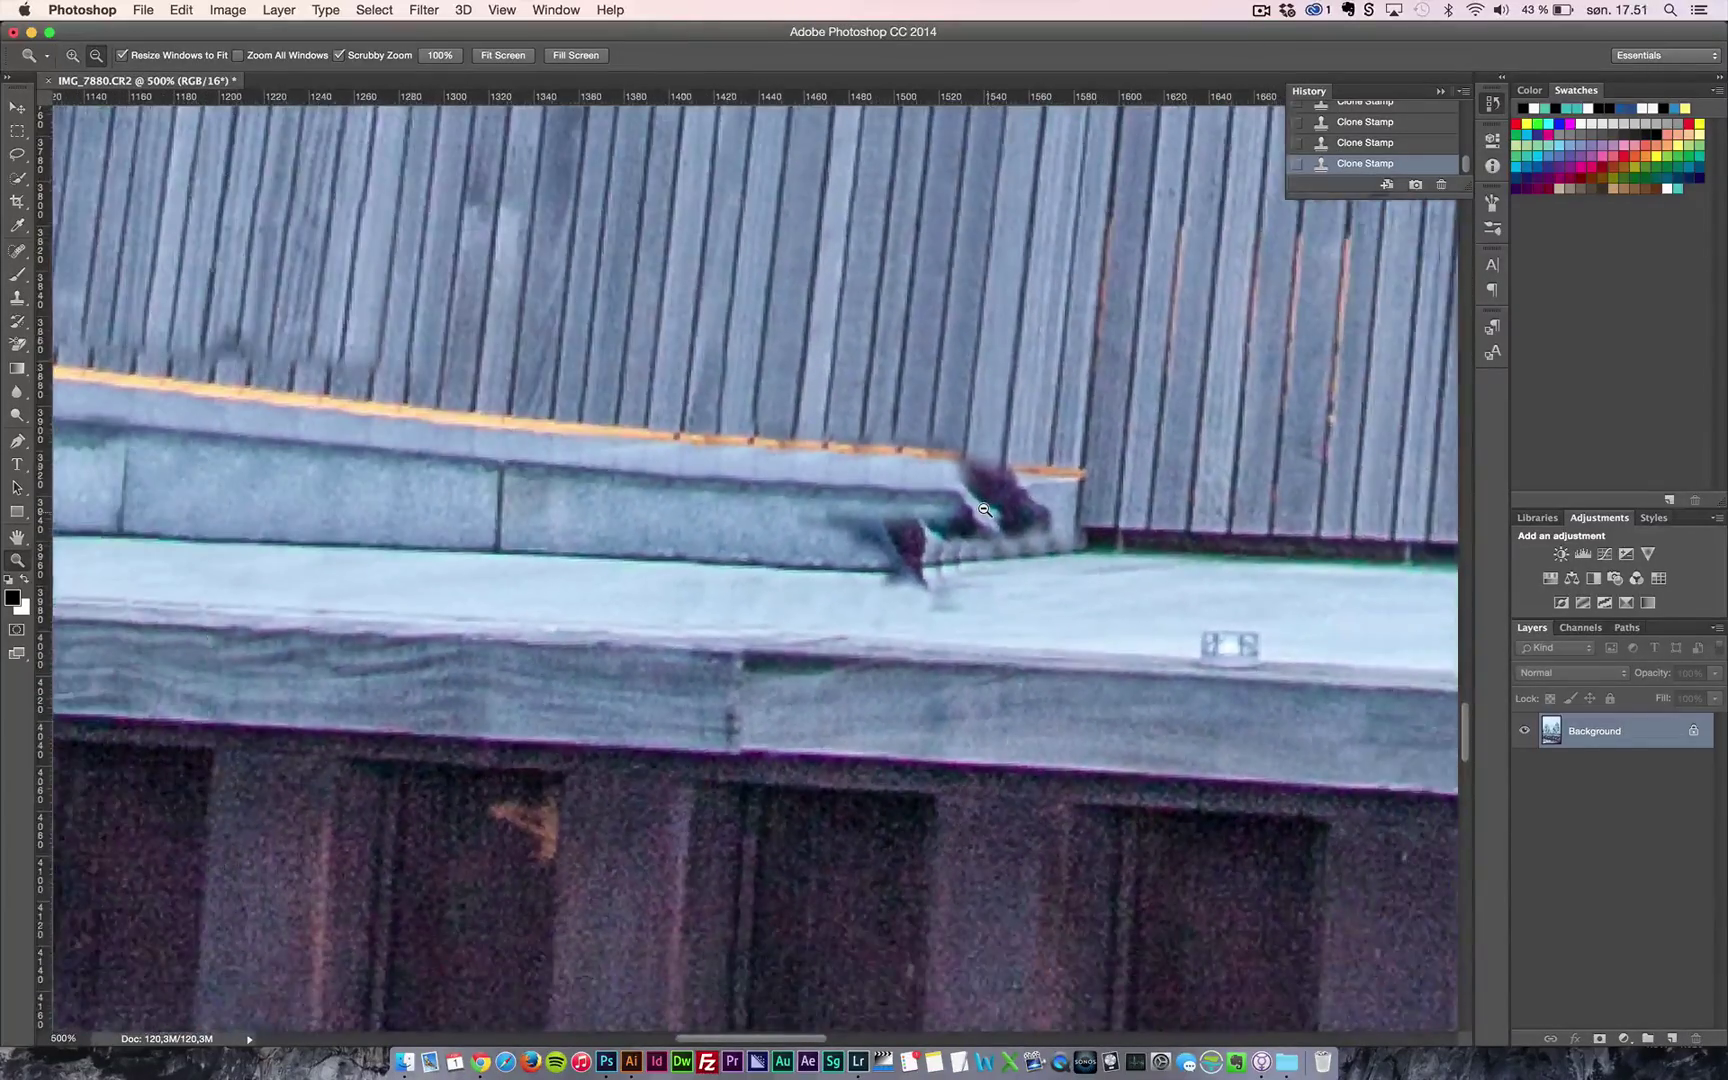
pyautogui.keyDown('alt'); pyautogui.click(984, 510); pyautogui.keyUp('alt')
pyautogui.keyDown('alt'); pyautogui.click(984, 510); pyautogui.keyUp('alt')
pyautogui.keyDown('alt'); pyautogui.click(984, 510); pyautogui.keyUp('alt')
pyautogui.keyDown('alt'); pyautogui.click(984, 510); pyautogui.keyUp('alt')
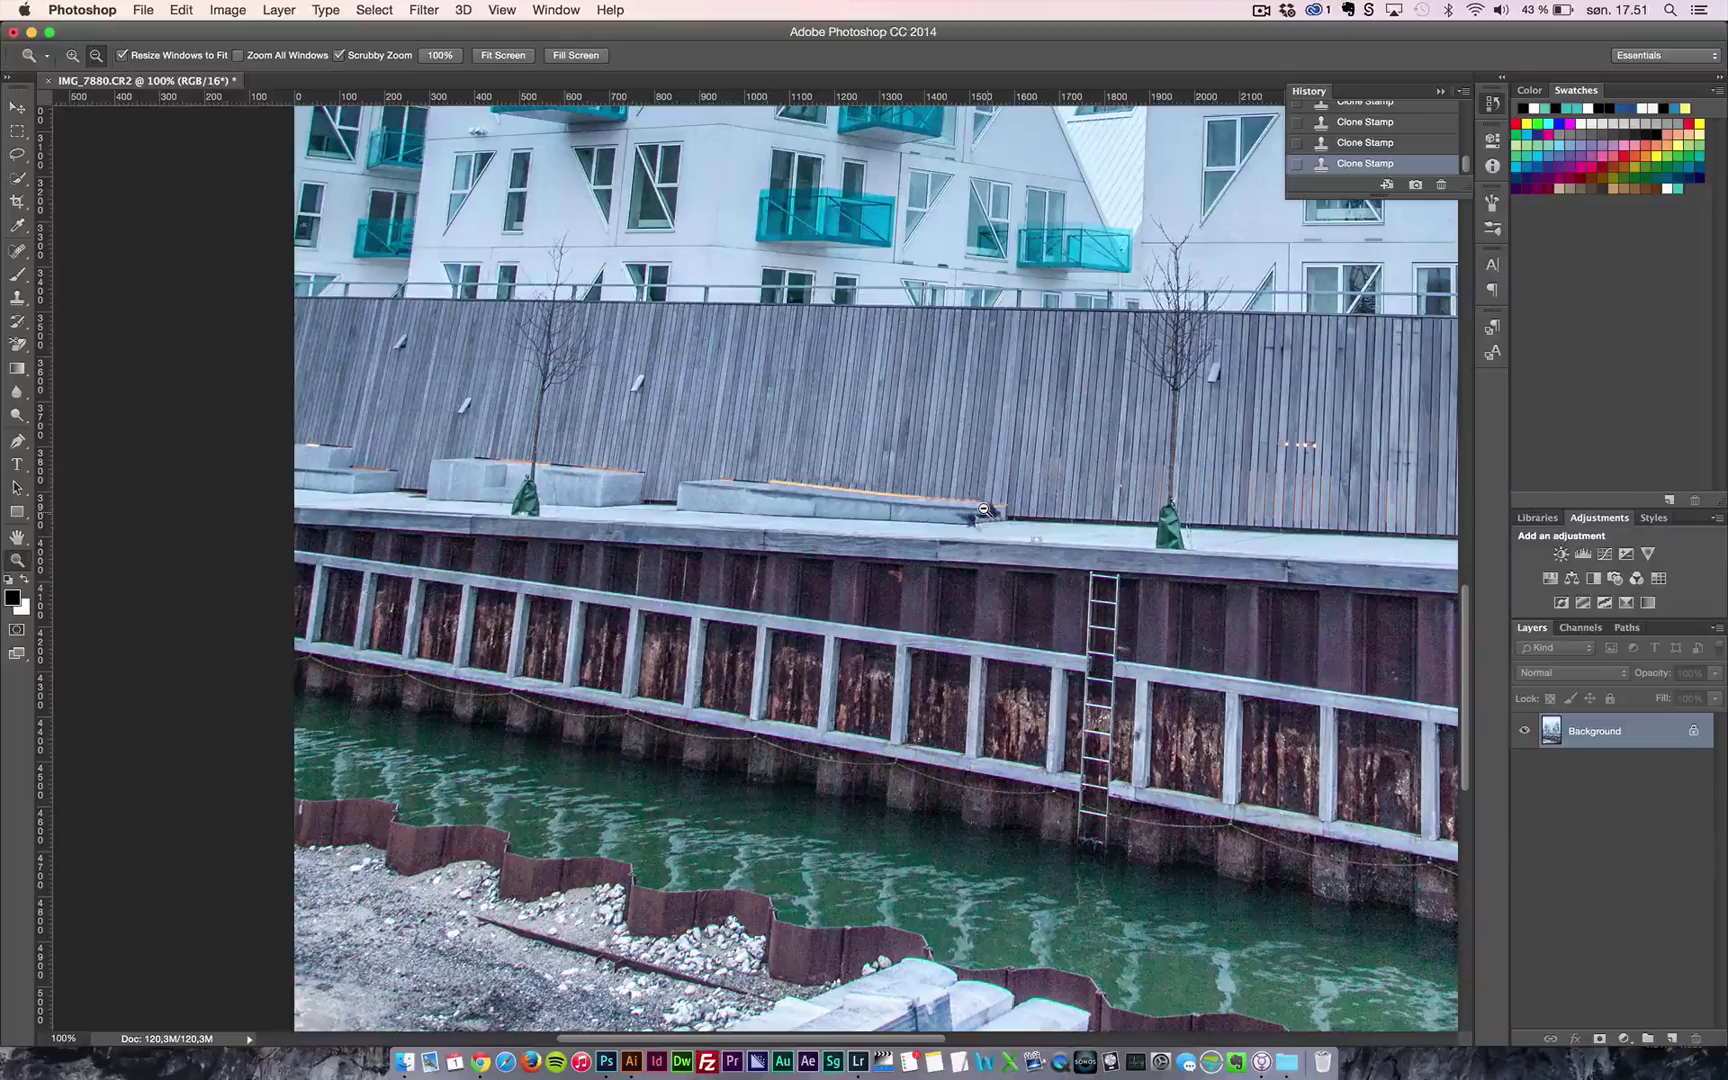
pyautogui.click(984, 515)
pyautogui.click(982, 513)
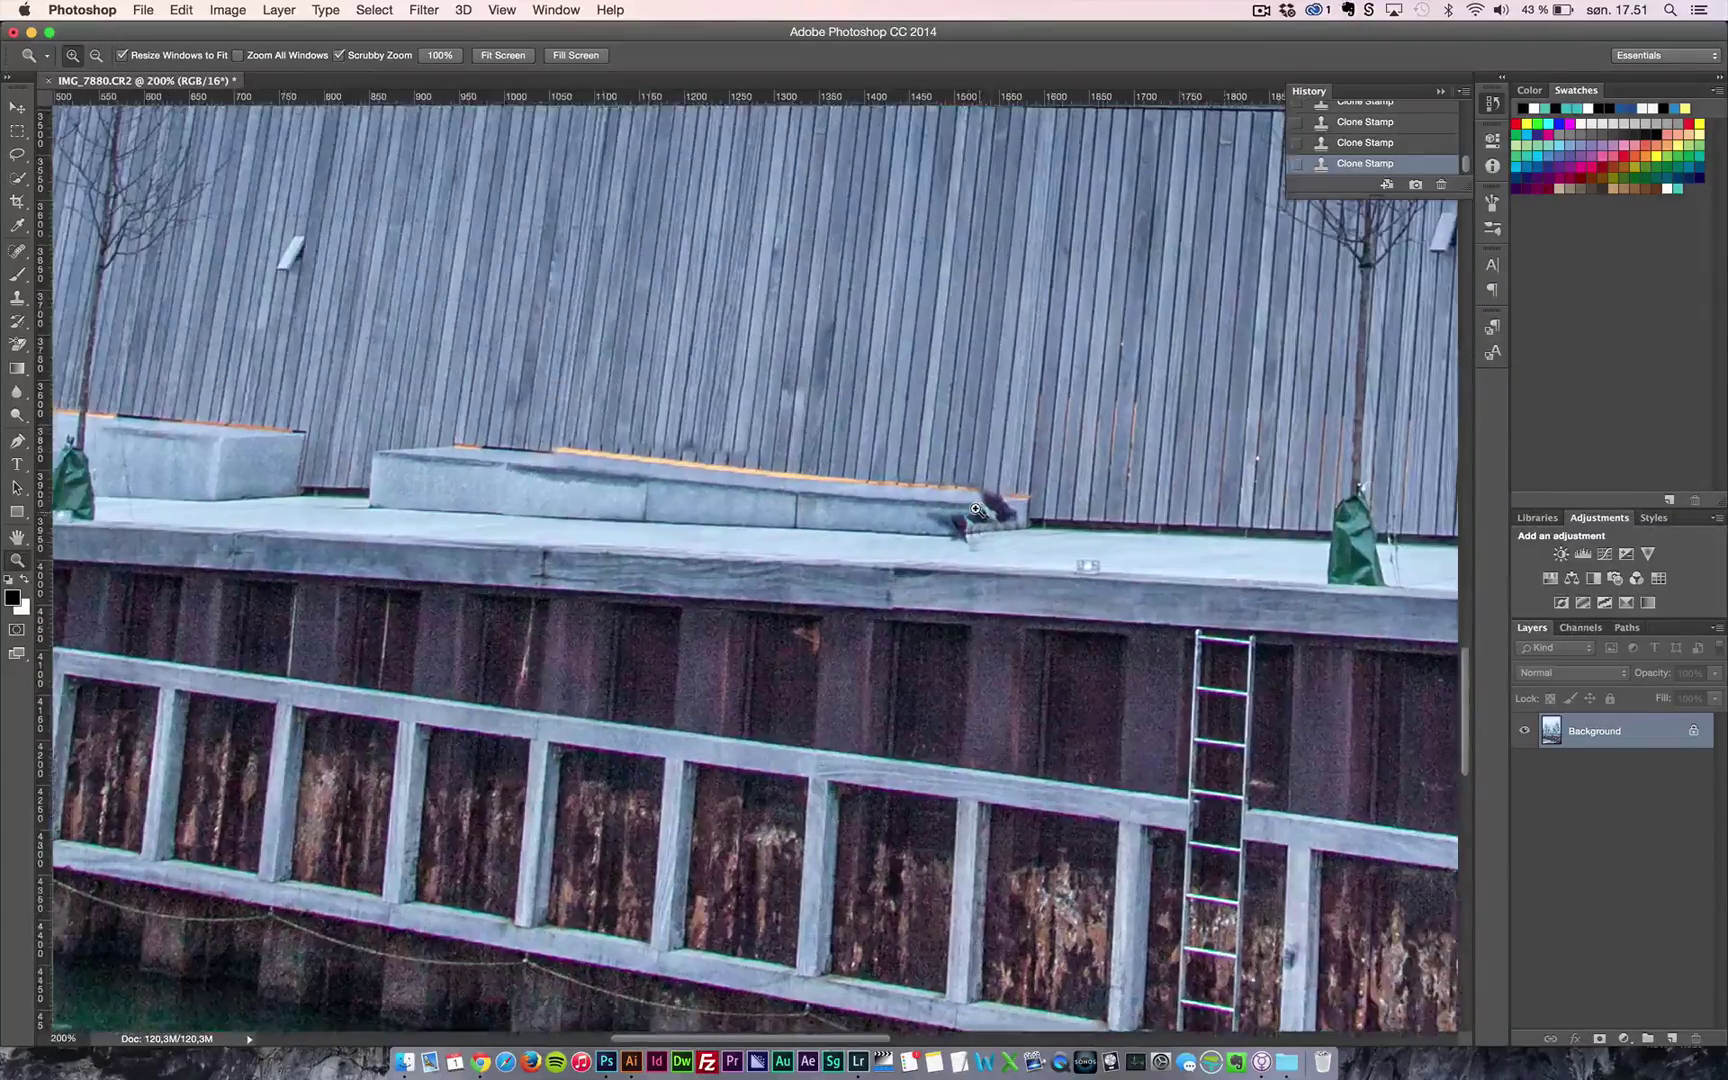
pyautogui.click(978, 511)
pyautogui.click(976, 510)
pyautogui.click(976, 510)
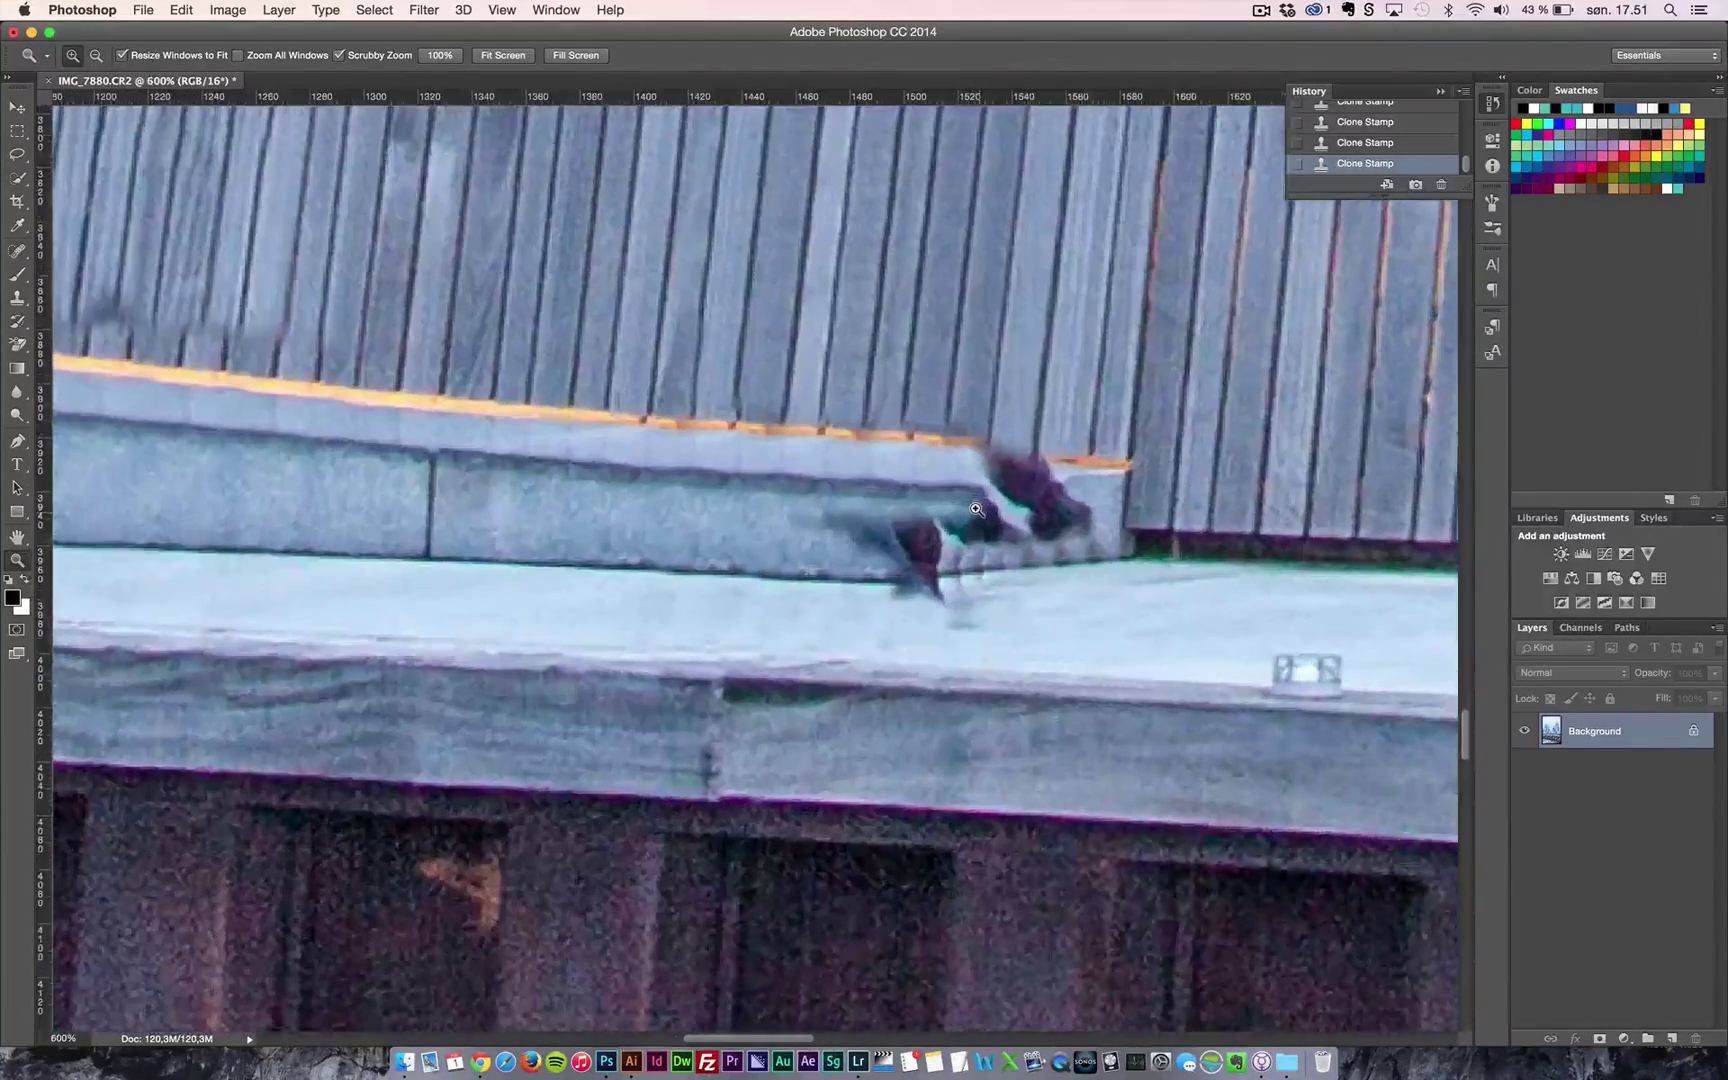
# - Try to remove the leftover legs at the bench's end with a freehand lasso selection and a Content-Aware fill at 100% opacity
pyautogui.click(21, 158)
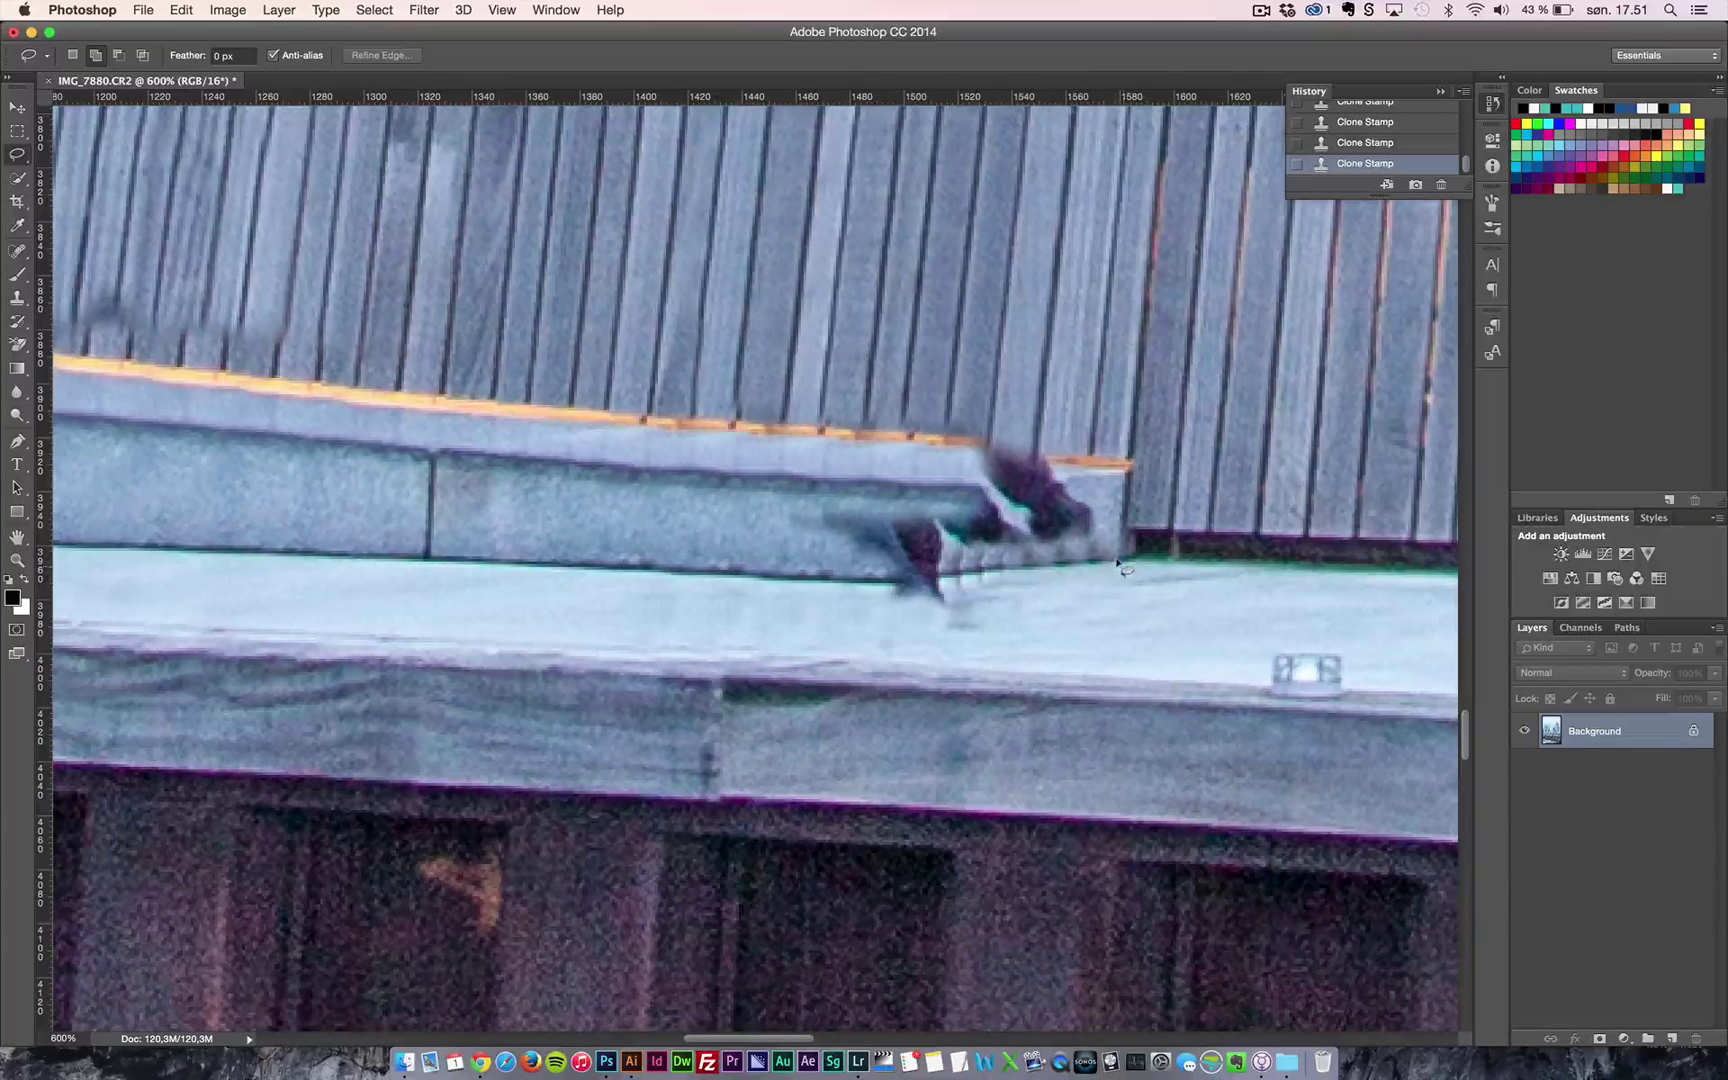
pyautogui.moveTo(826, 580)
pyautogui.mouseDown()
pyautogui.moveTo(958, 617)
pyautogui.moveTo(1062, 570)
pyautogui.moveTo(1122, 566)
pyautogui.mouseUp()
pyautogui.click(184, 10)
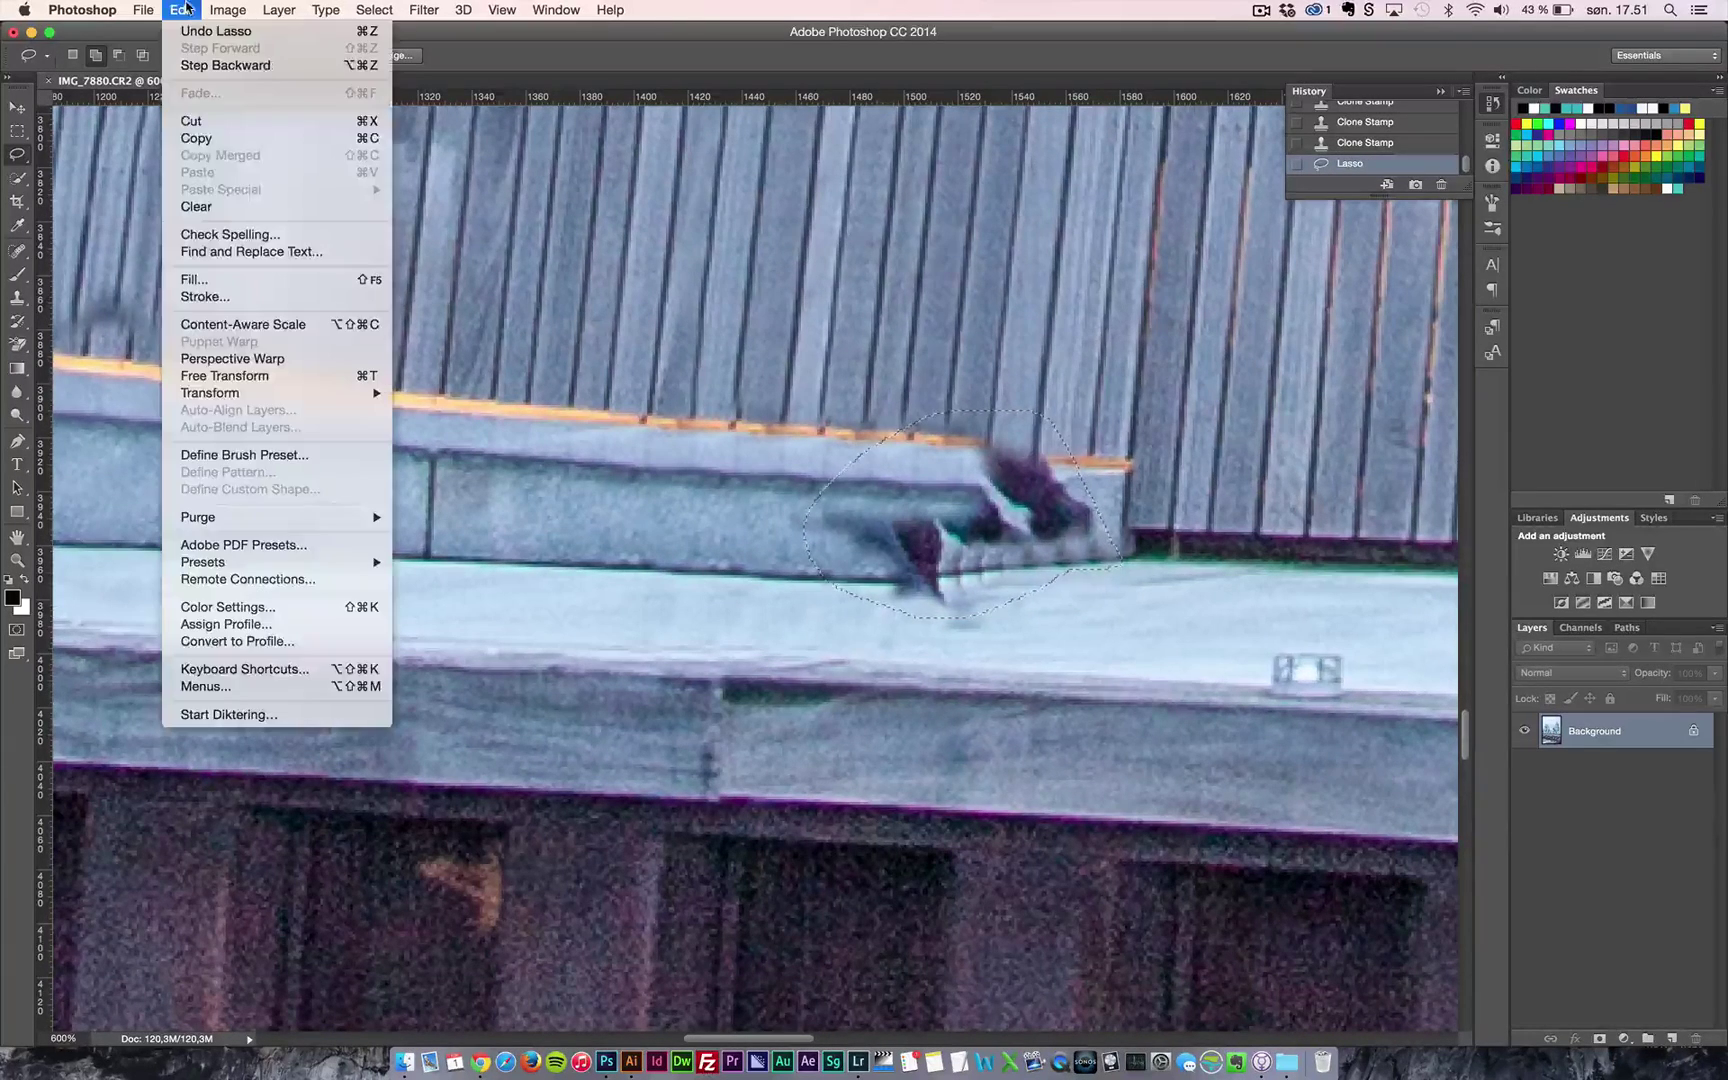
pyautogui.click(297, 279)
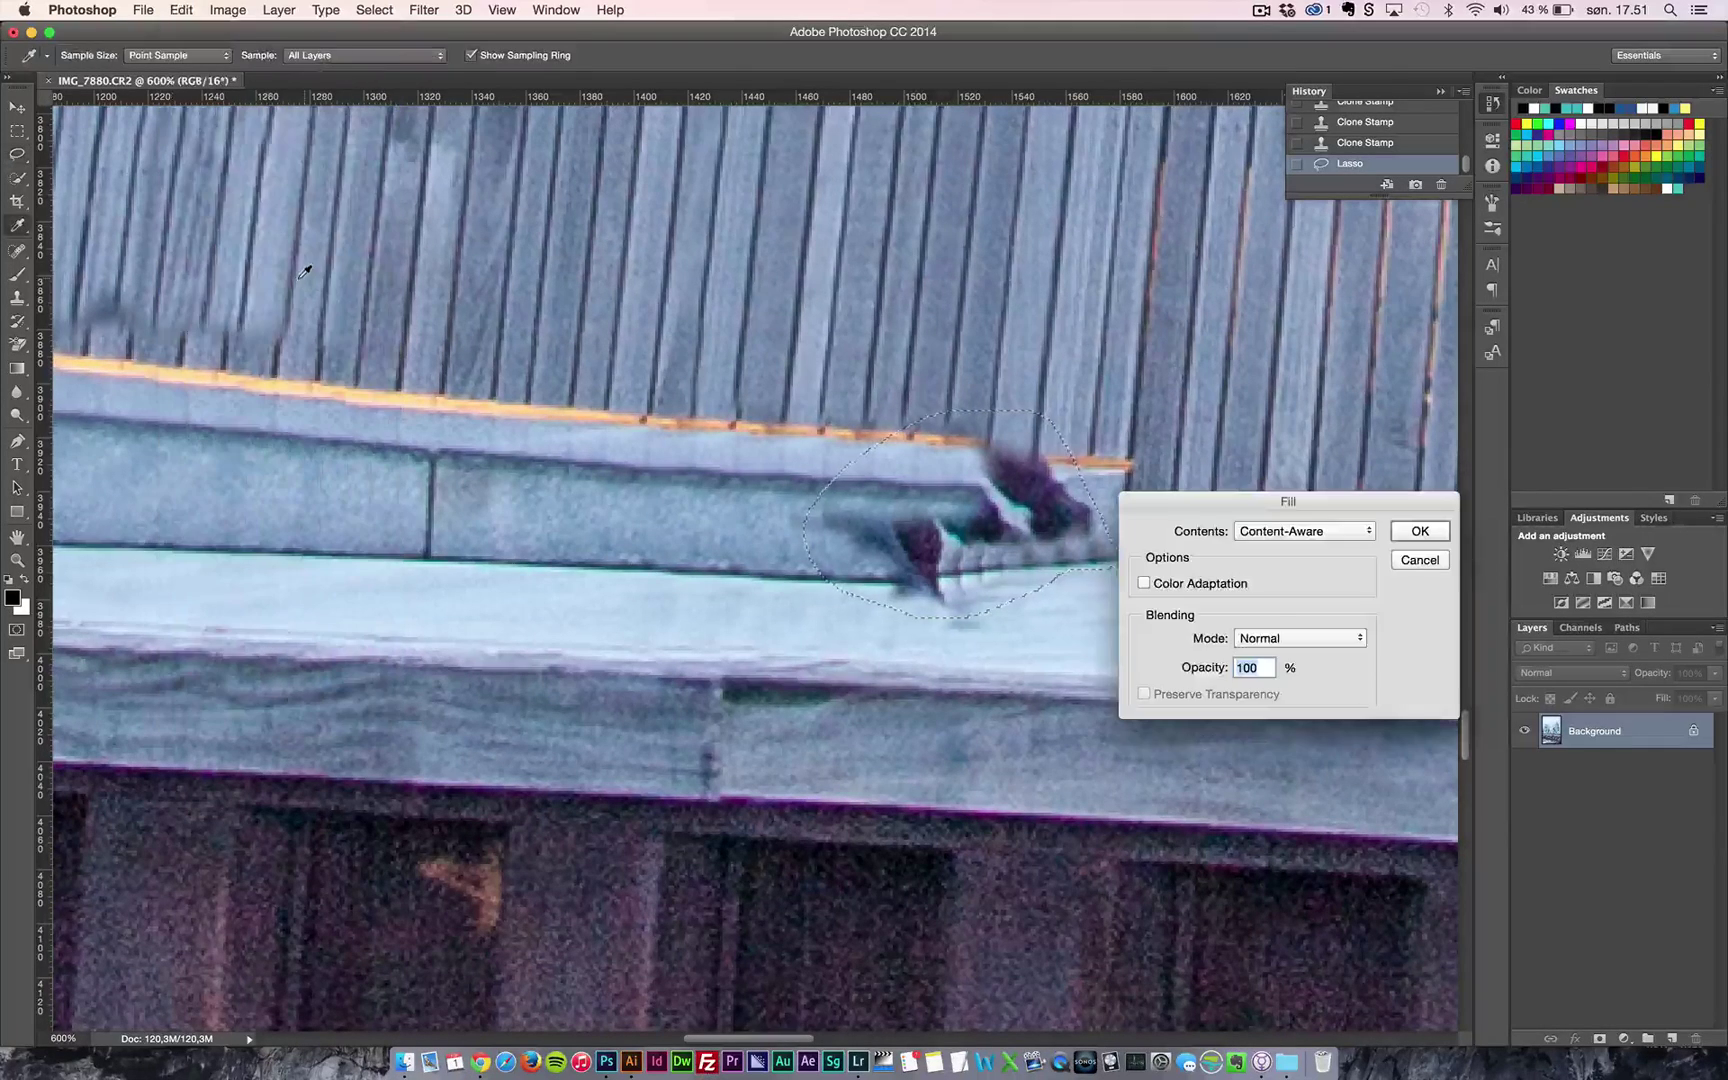
pyautogui.press('Return')
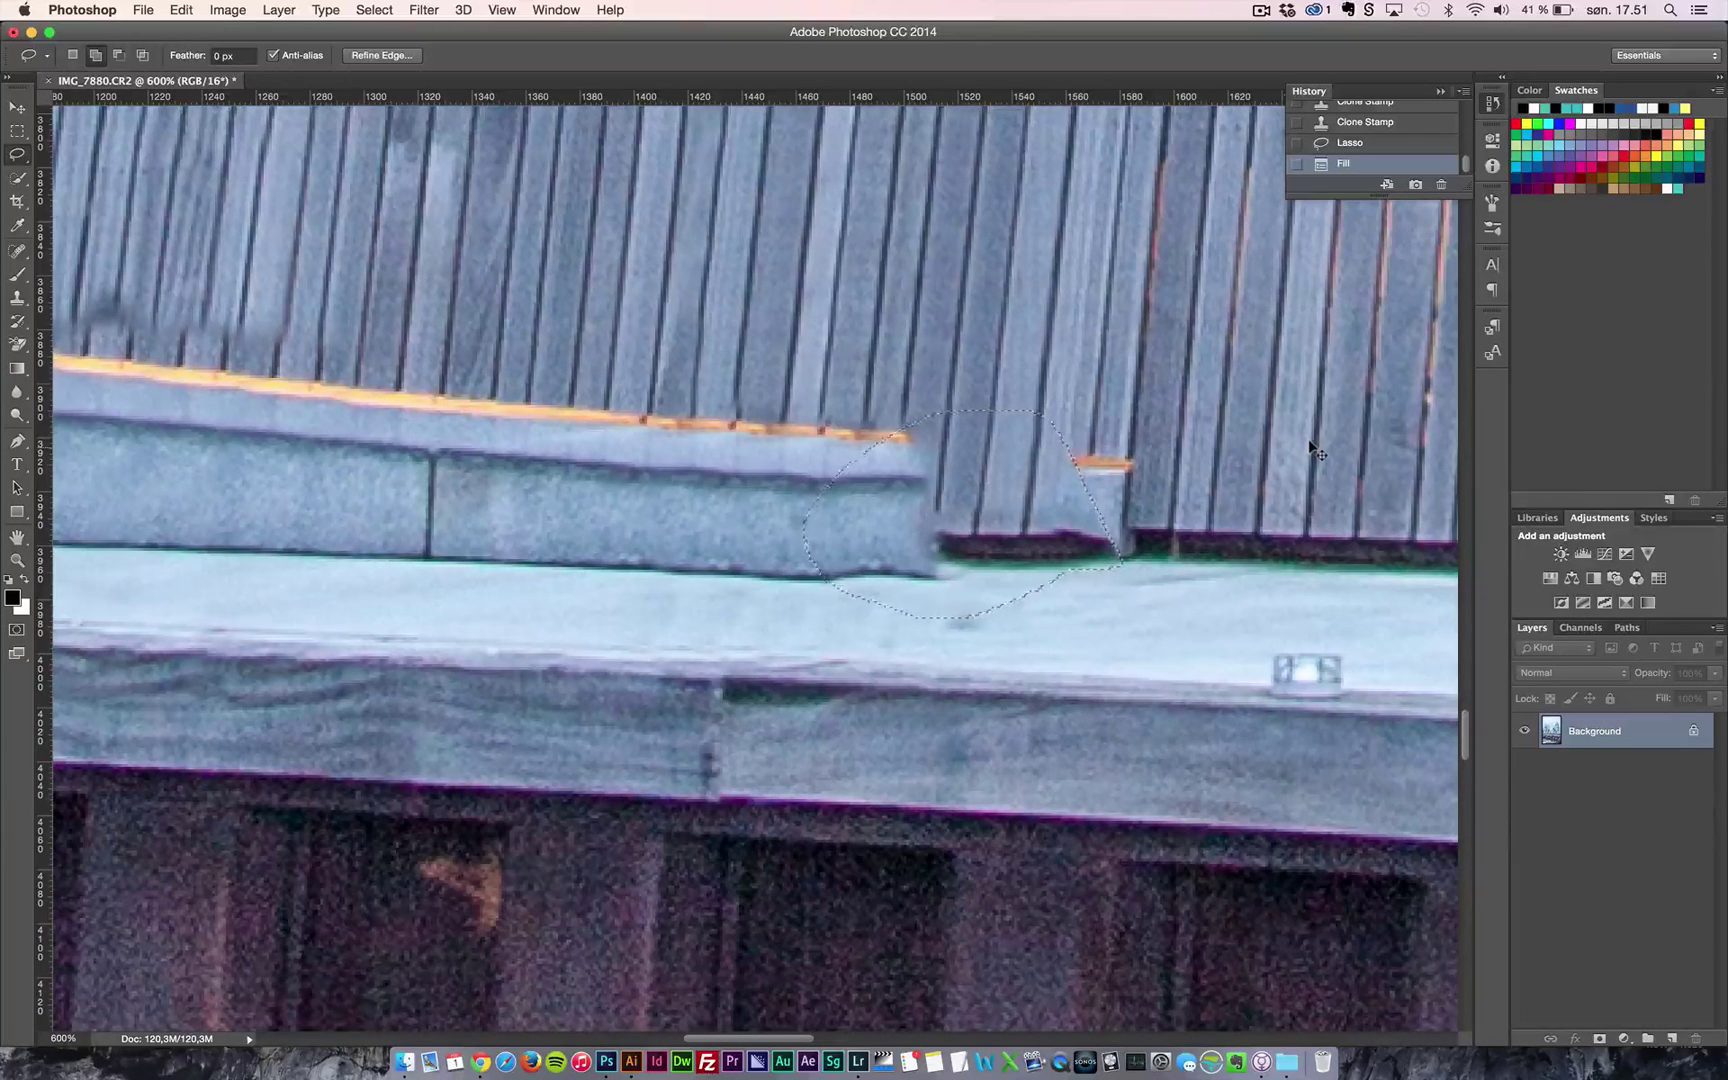
pyautogui.press('super+d')
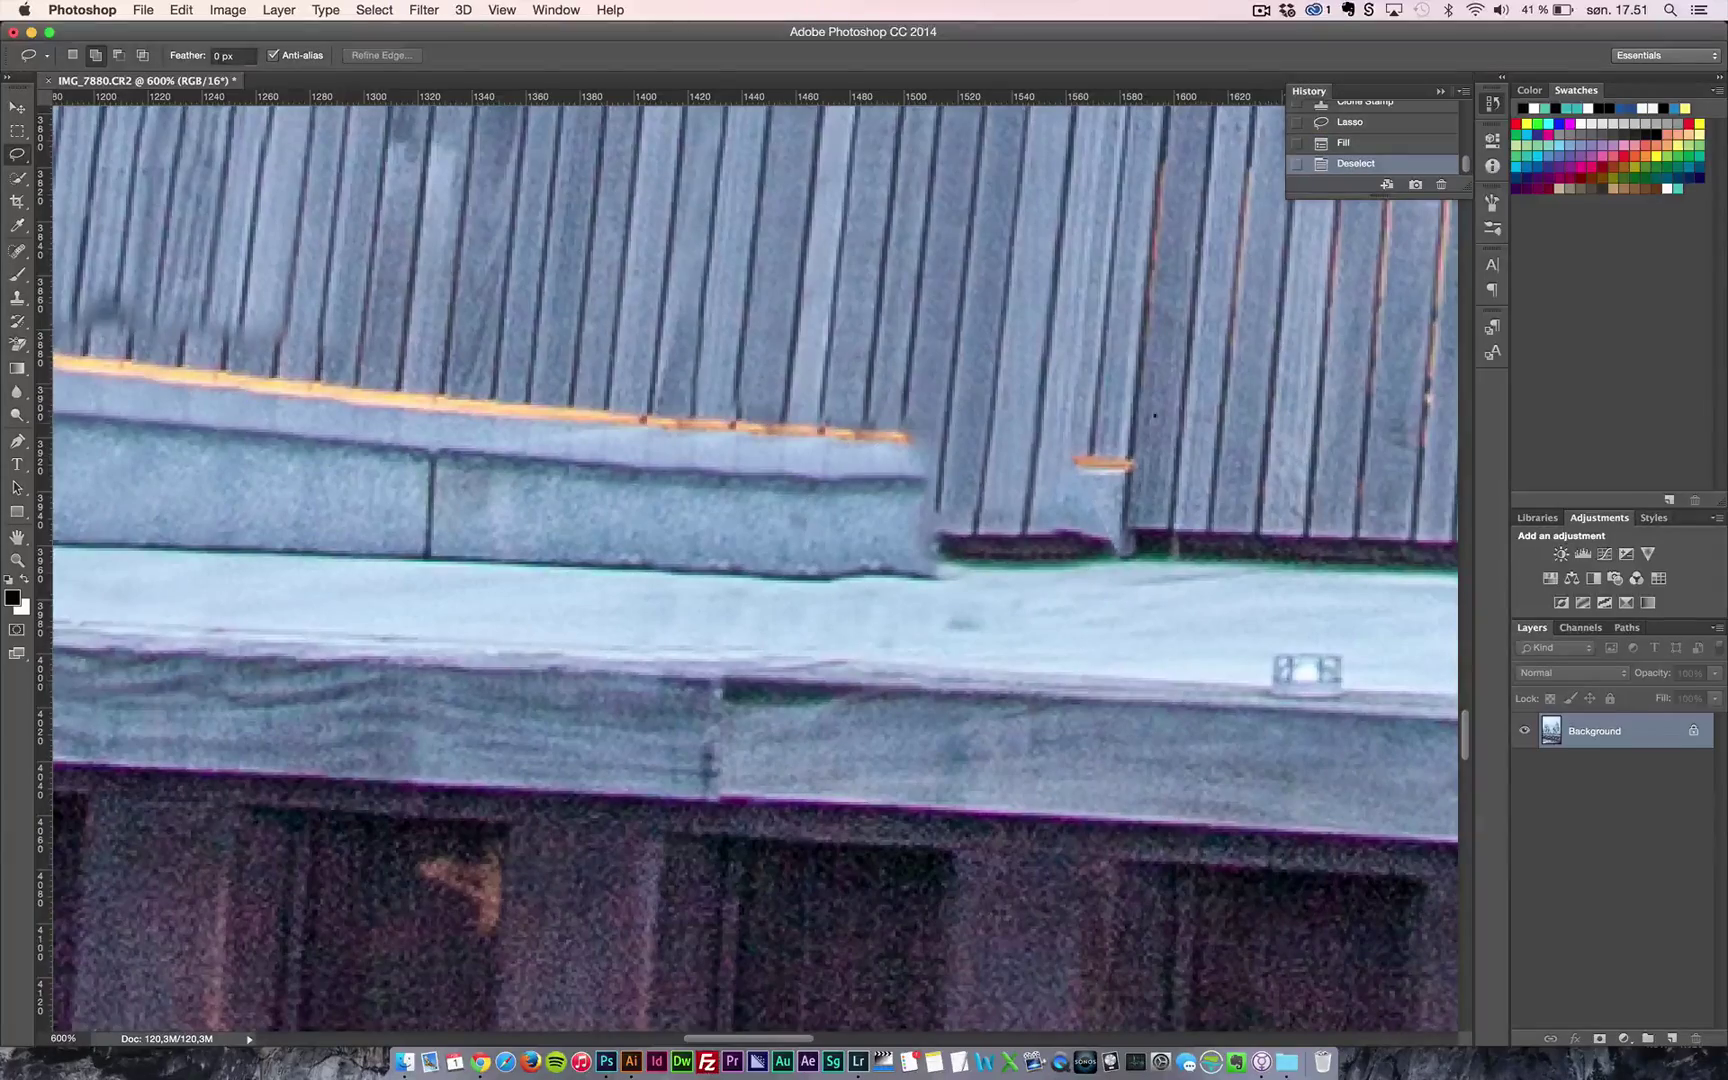
# - Check the Content-Aware result in the wider photo and revert the history to the last Clone Stamp state before the lasso
pyautogui.press('z')
pyautogui.keyDown('alt'); pyautogui.click(1110, 455); pyautogui.keyUp('alt')
pyautogui.keyDown('alt'); pyautogui.click(938, 509); pyautogui.keyUp('alt')
pyautogui.keyDown('alt'); pyautogui.click(938, 509); pyautogui.keyUp('alt')
pyautogui.keyDown('alt'); pyautogui.click(938, 509); pyautogui.keyUp('alt')
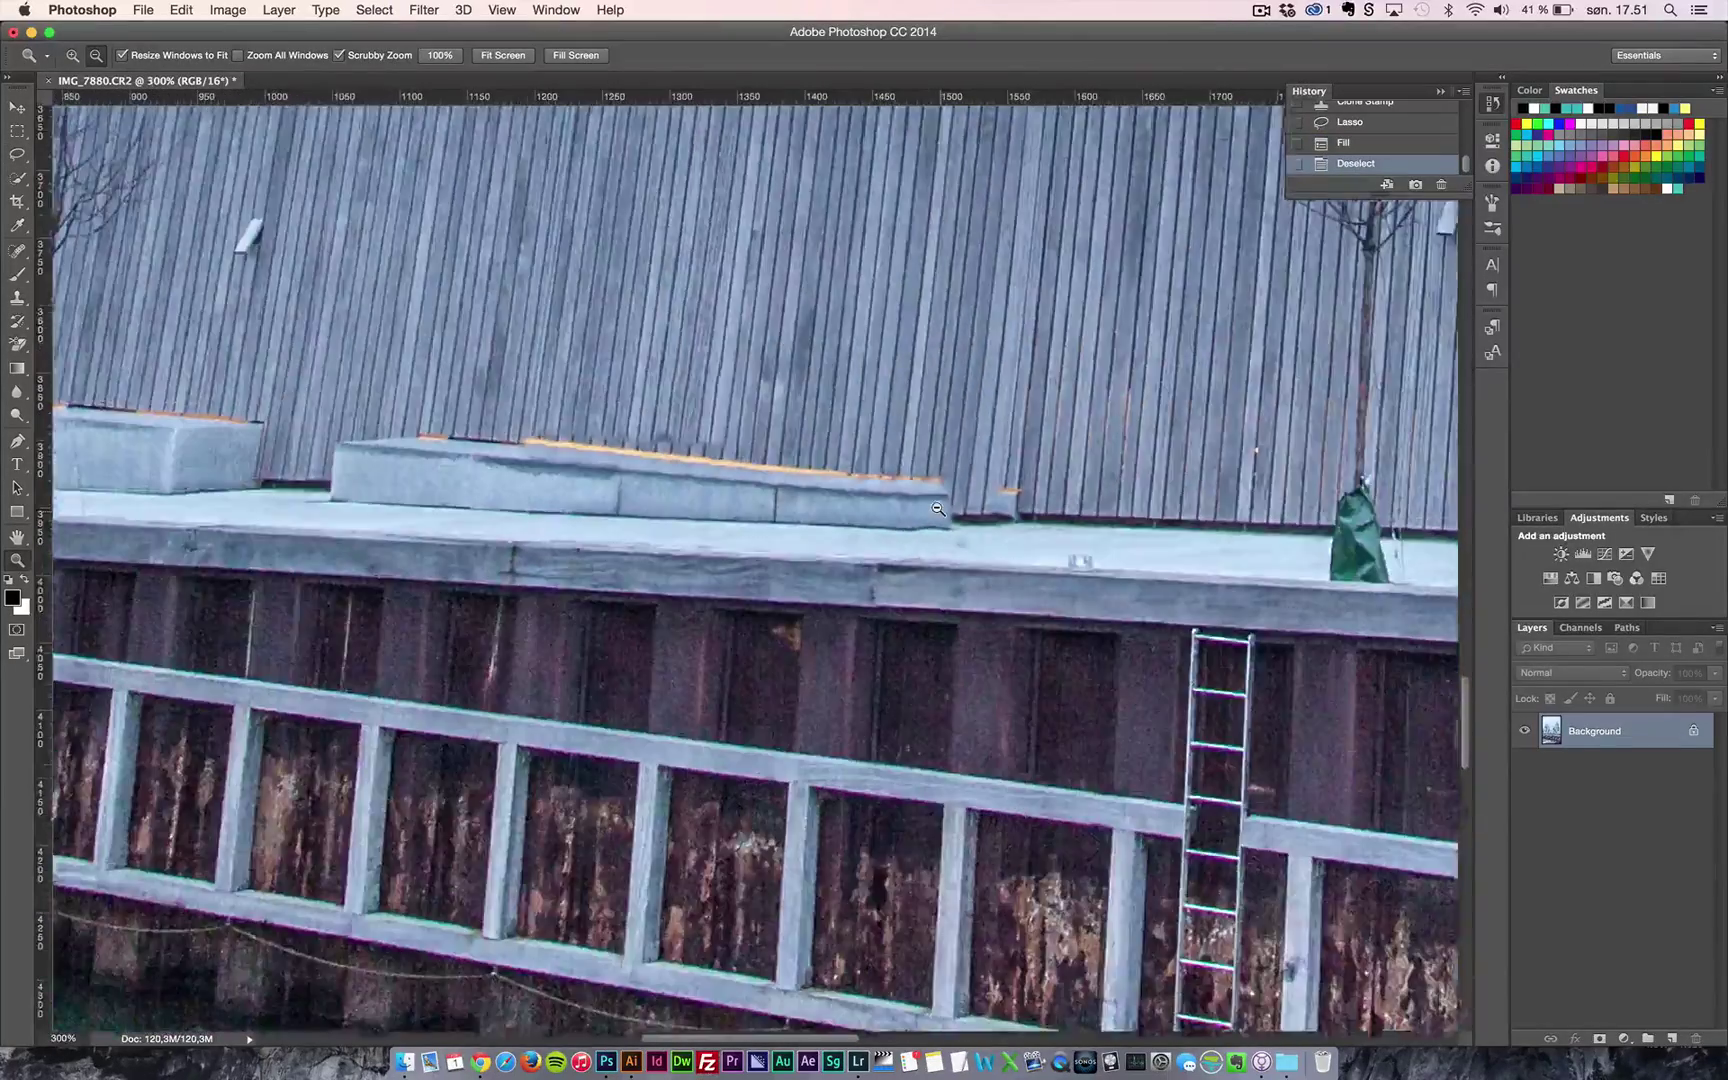
pyautogui.keyDown('alt'); pyautogui.click(938, 509); pyautogui.keyUp('alt')
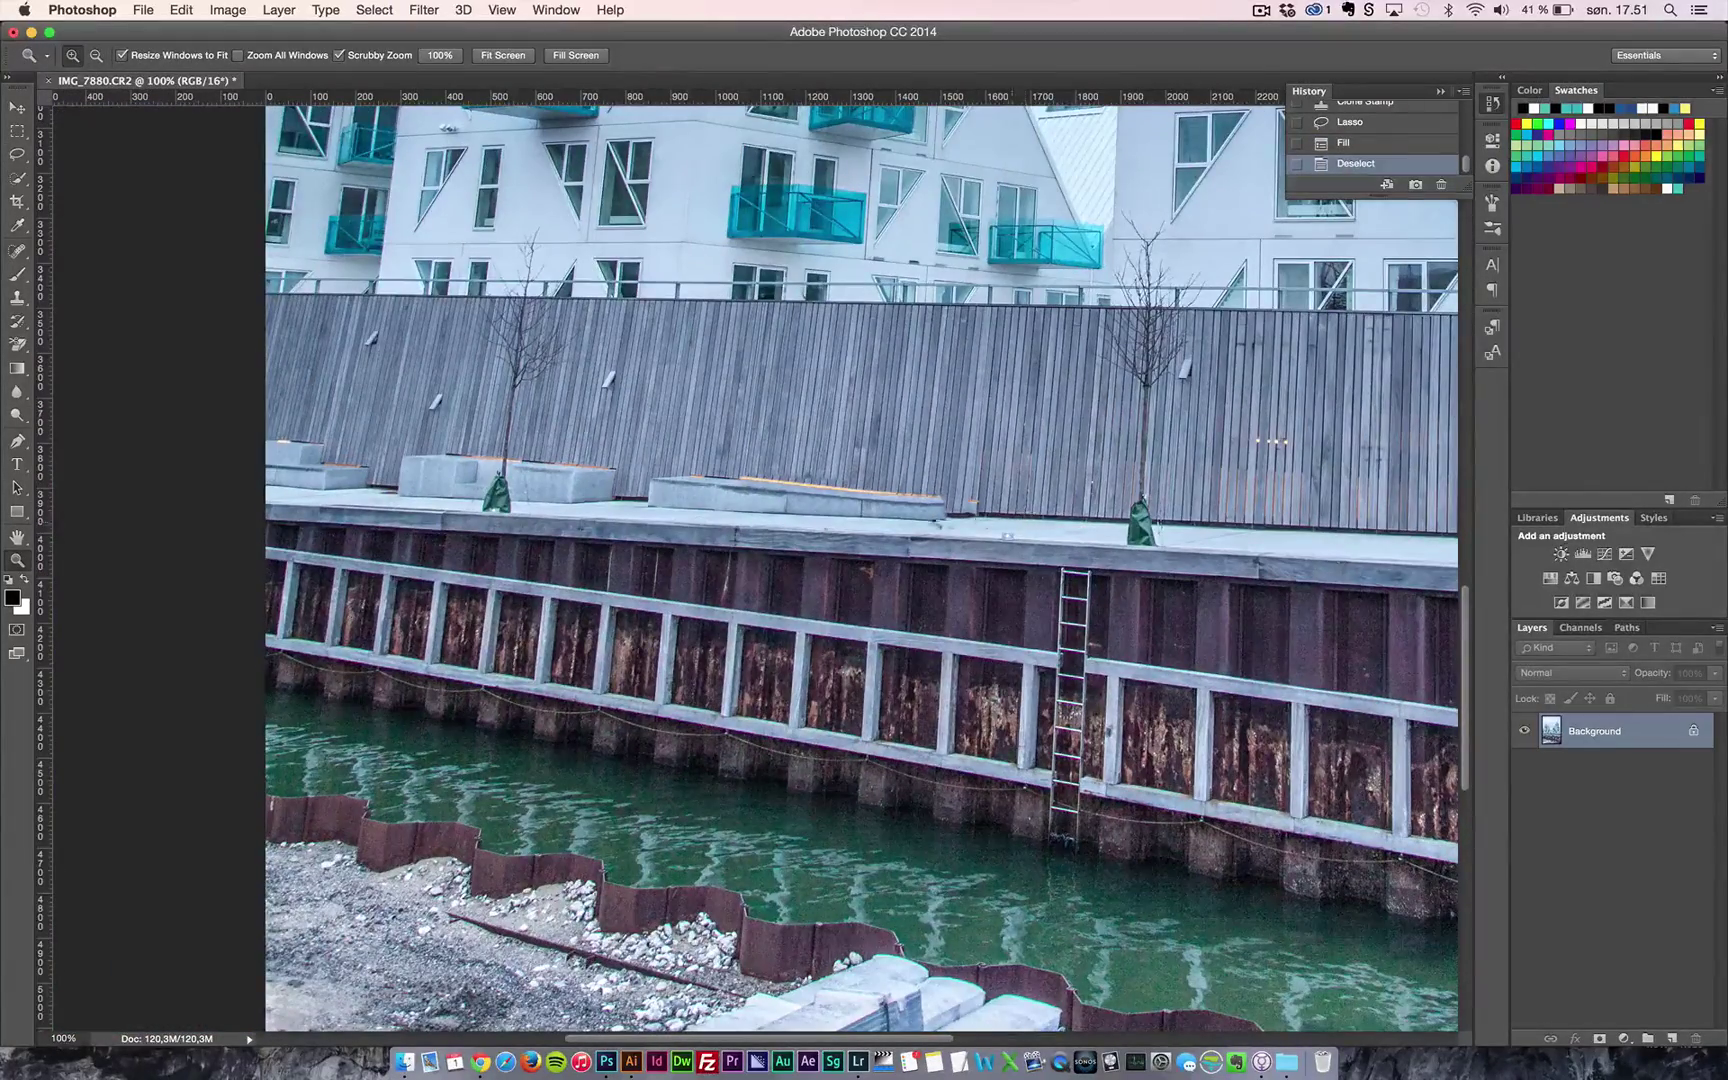
pyautogui.click(573, 488)
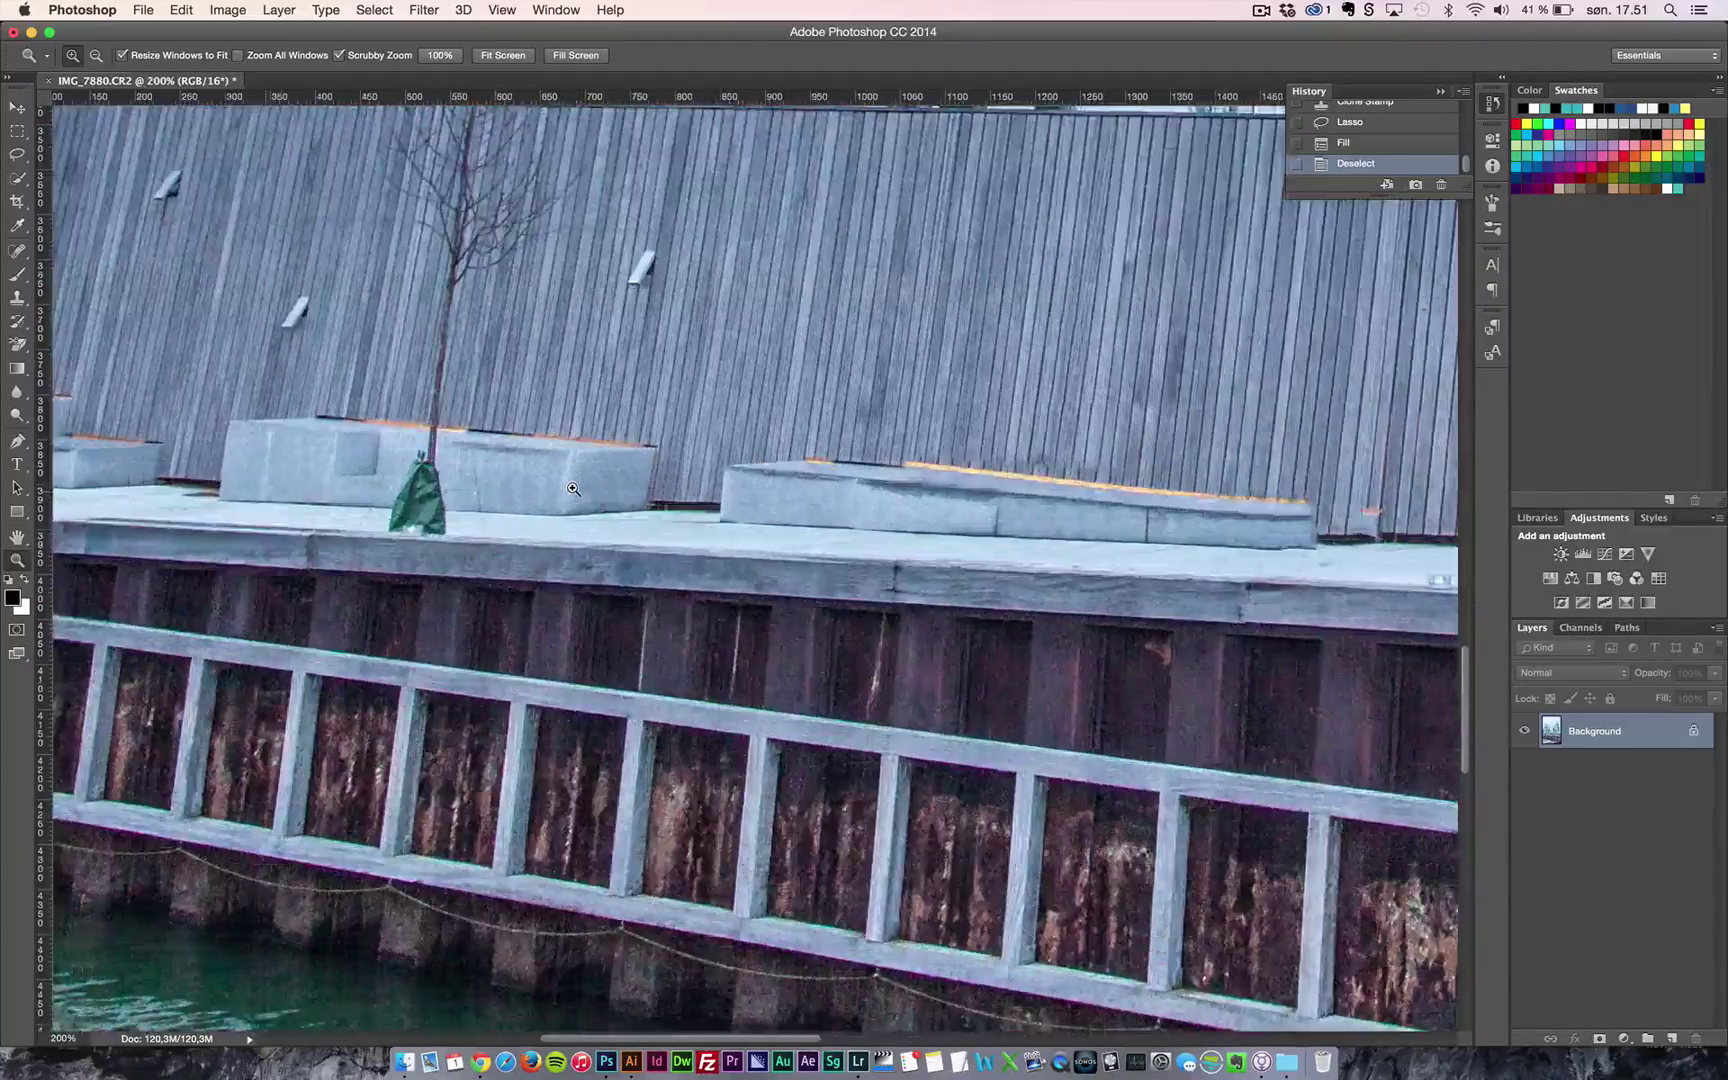
pyautogui.click(573, 488)
pyautogui.moveTo(1176, 567); pyautogui.dragTo(781, 566)
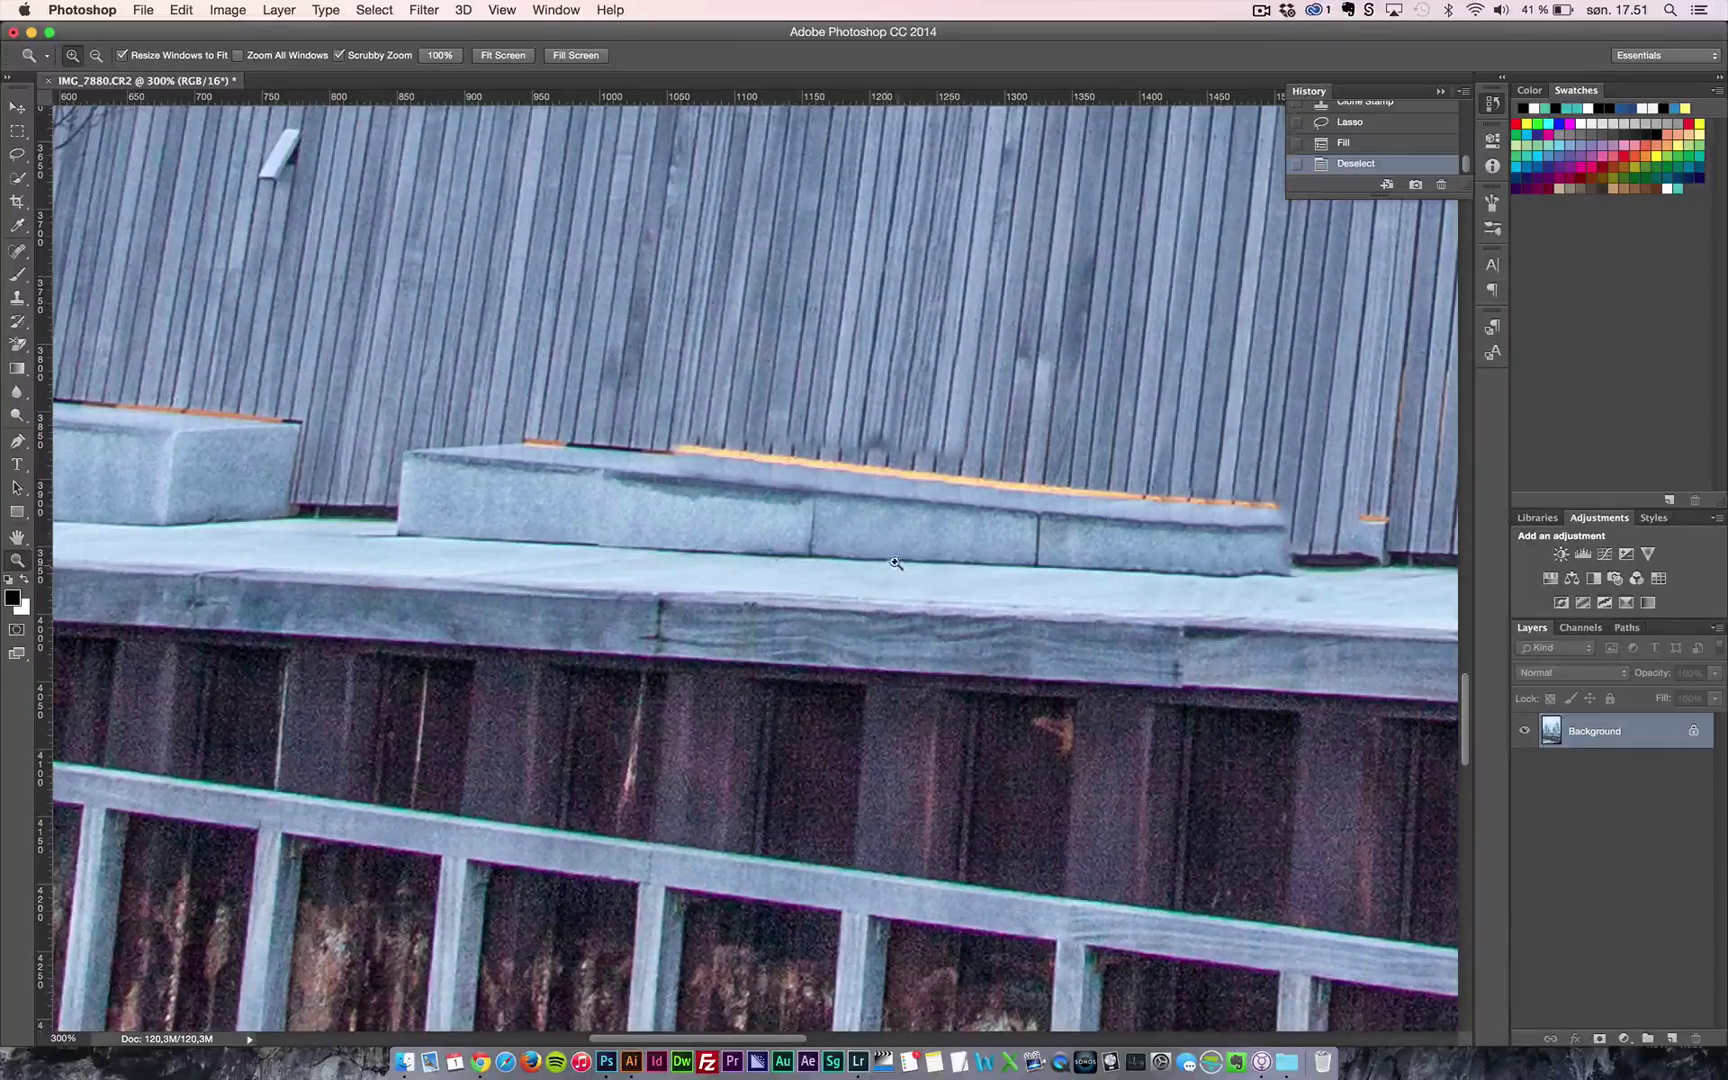
pyautogui.click(1370, 106)
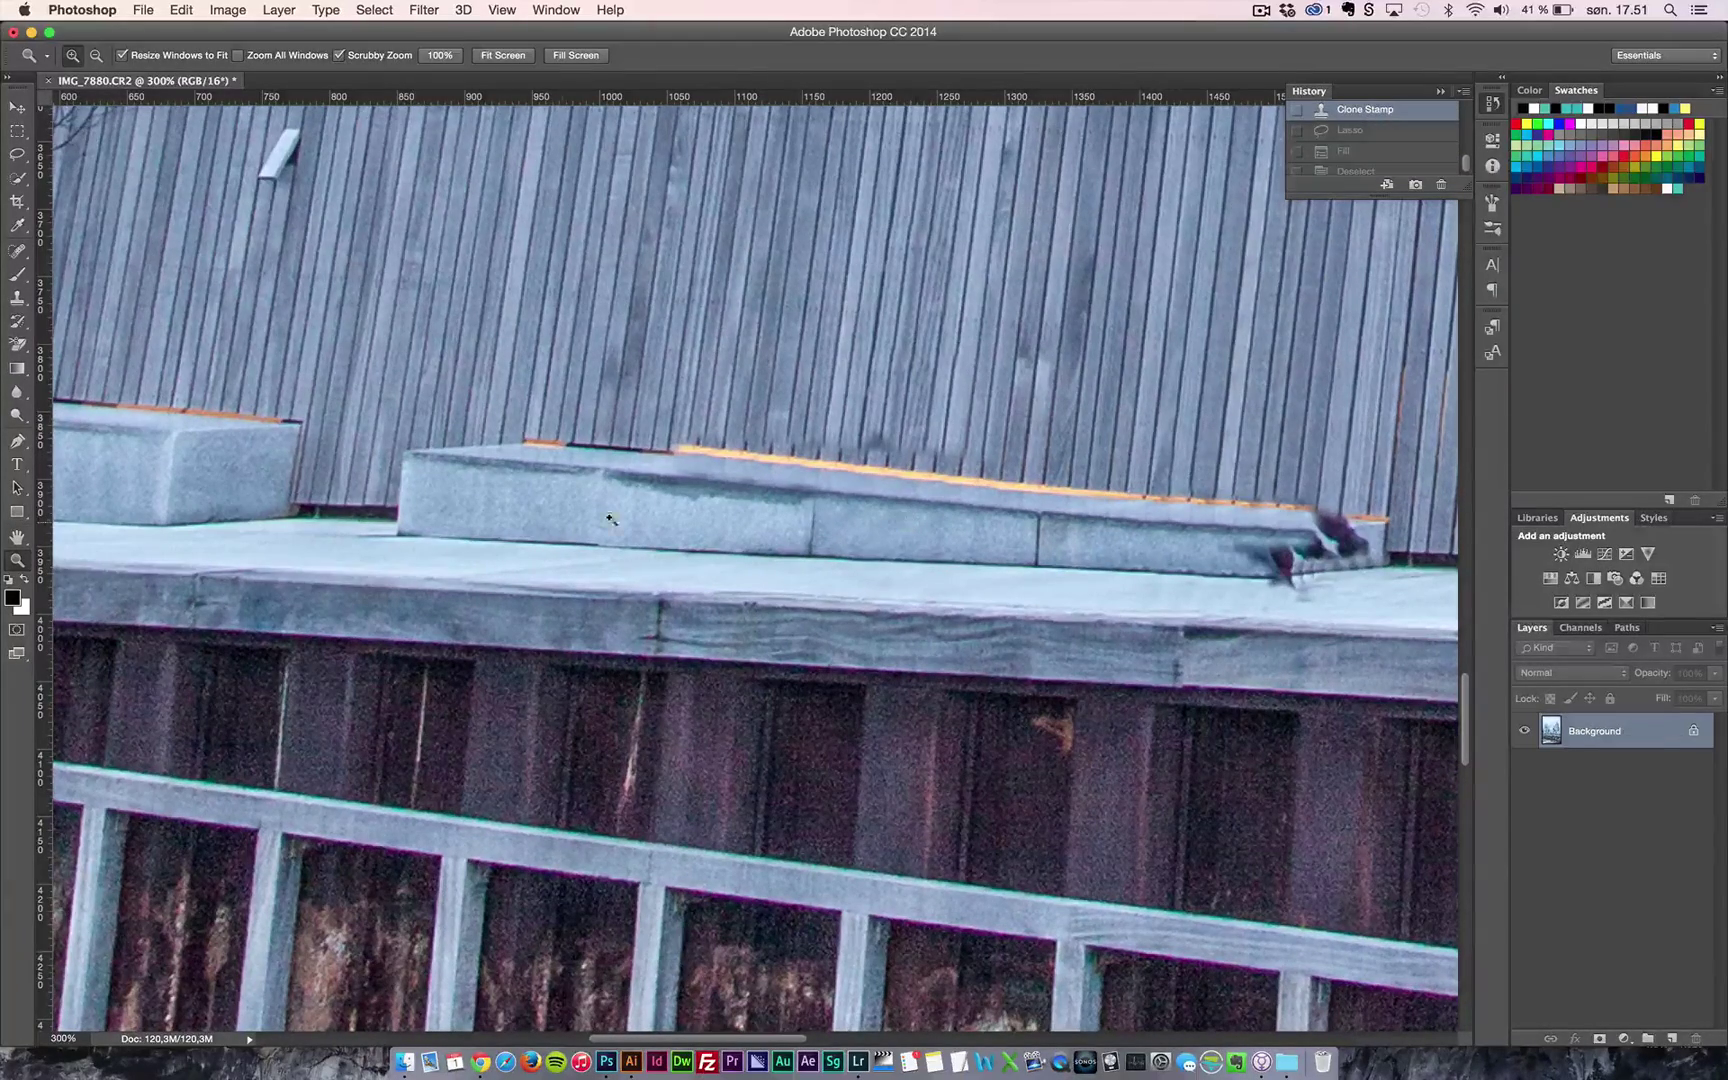
# - Clone bench stone and paving over most of the leftover legs at the bench's end with the 22 px Clone Stamp
pyautogui.press('s')
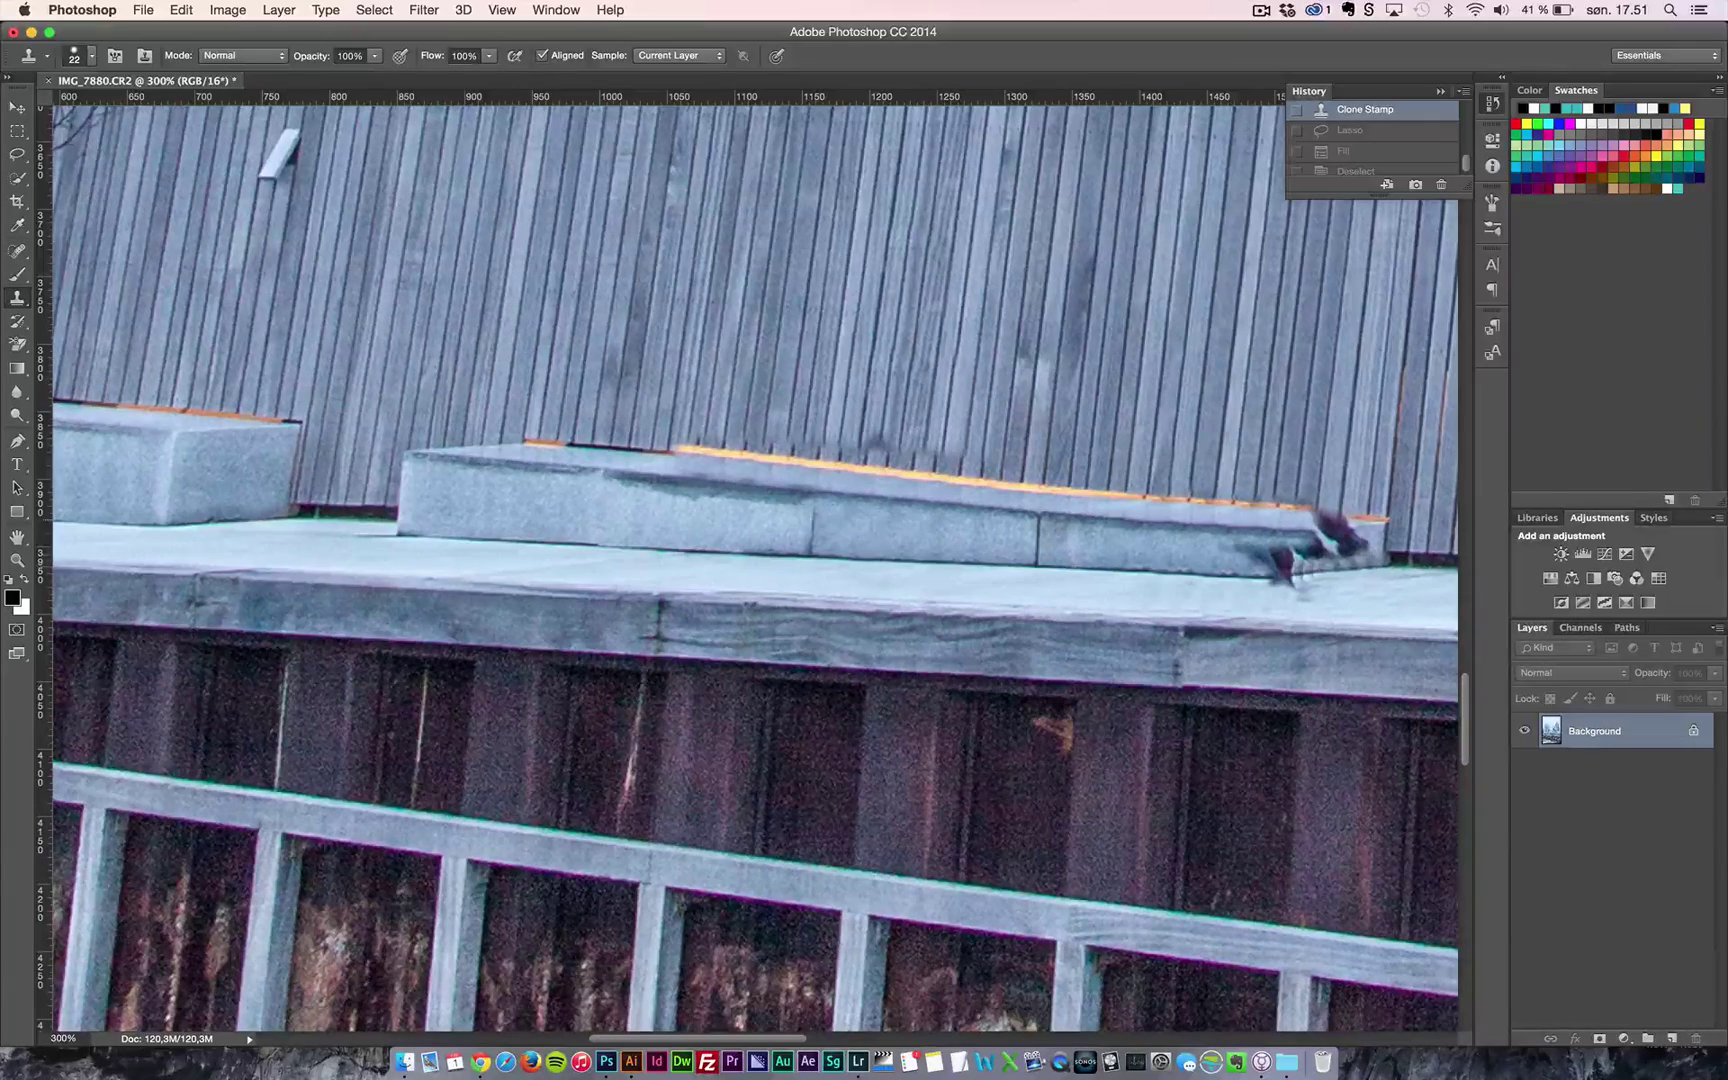
pyautogui.click(1367, 572)
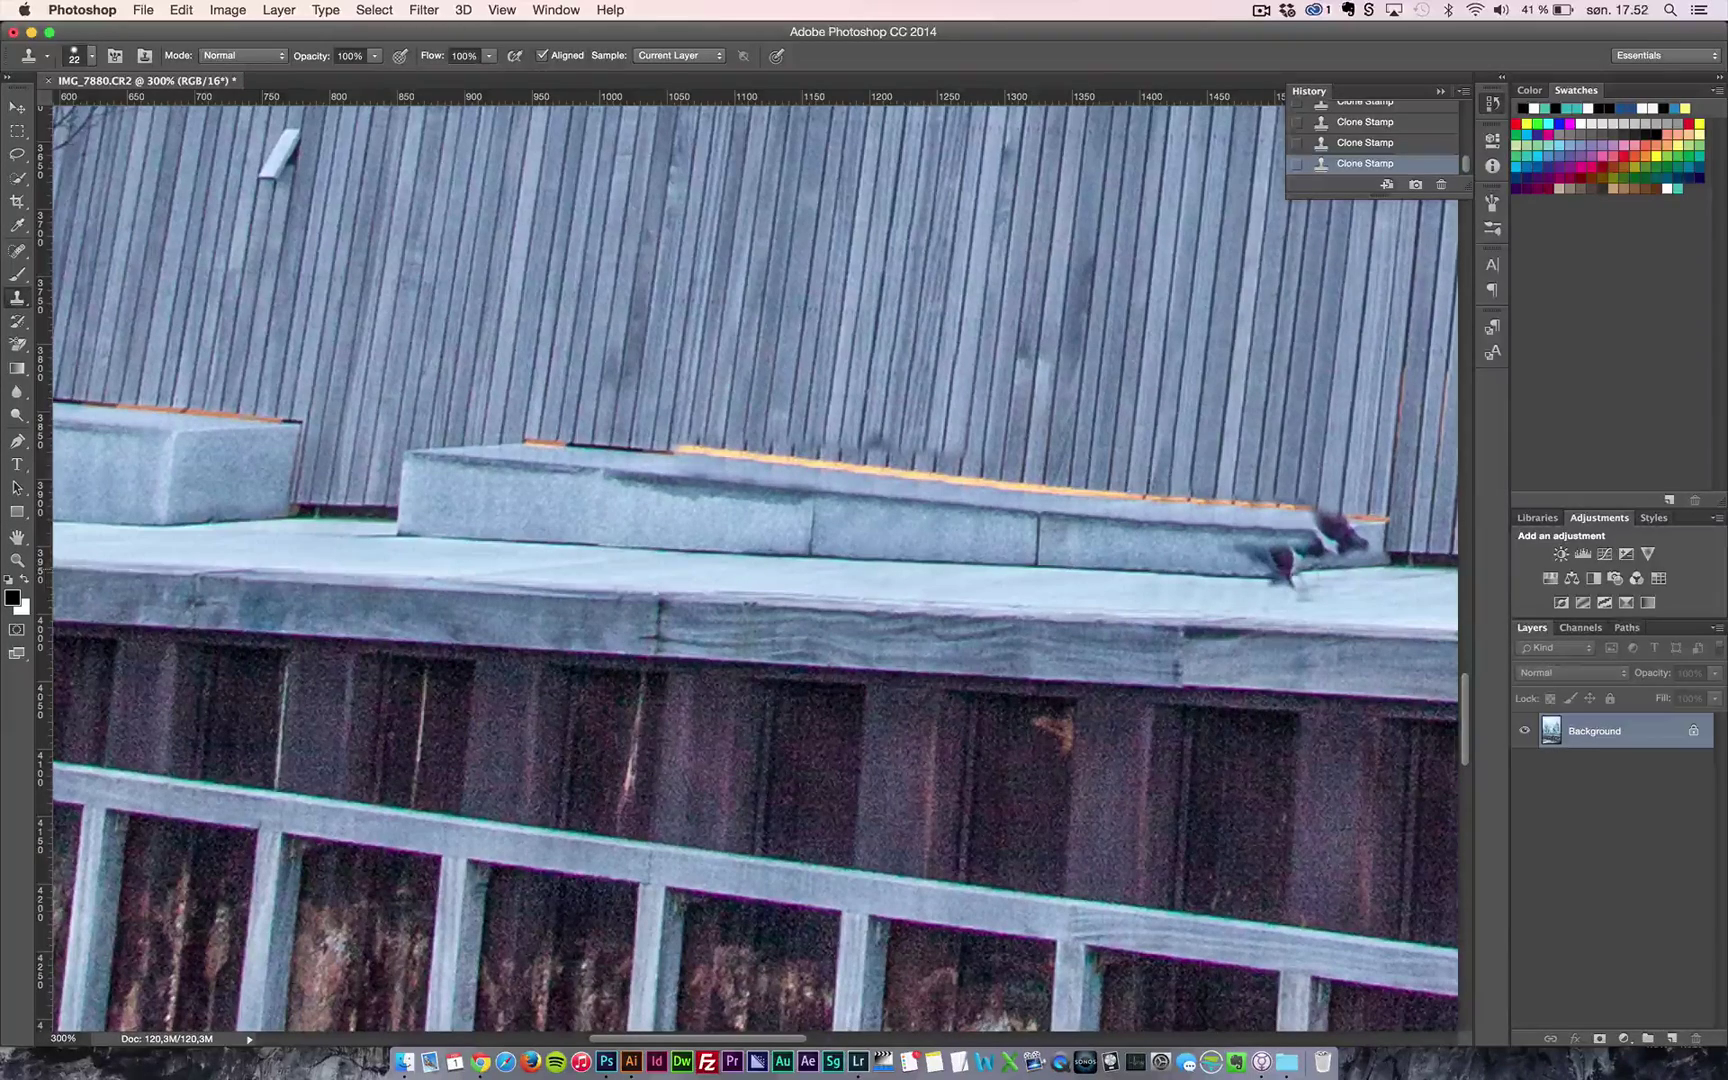
pyautogui.moveTo(1290, 568); pyautogui.dragTo(1262, 582)
pyautogui.click(1355, 543)
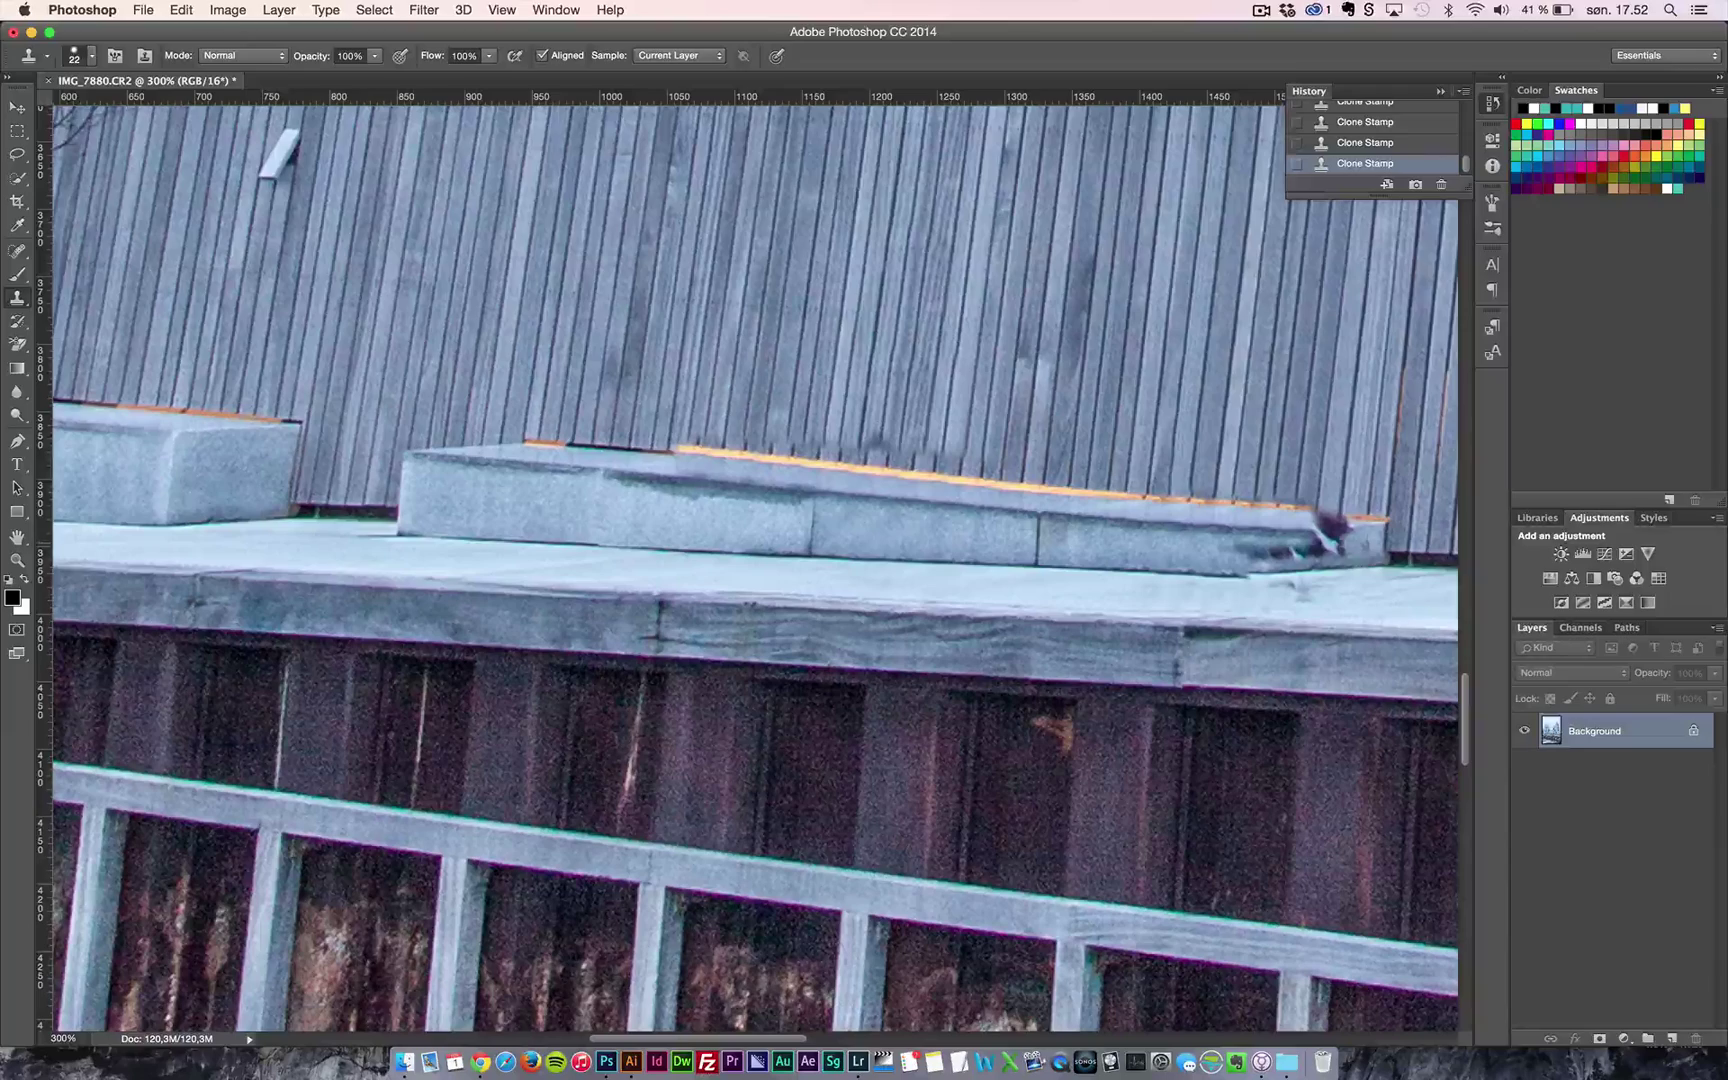
pyautogui.moveTo(1342, 536); pyautogui.dragTo(1338, 550)
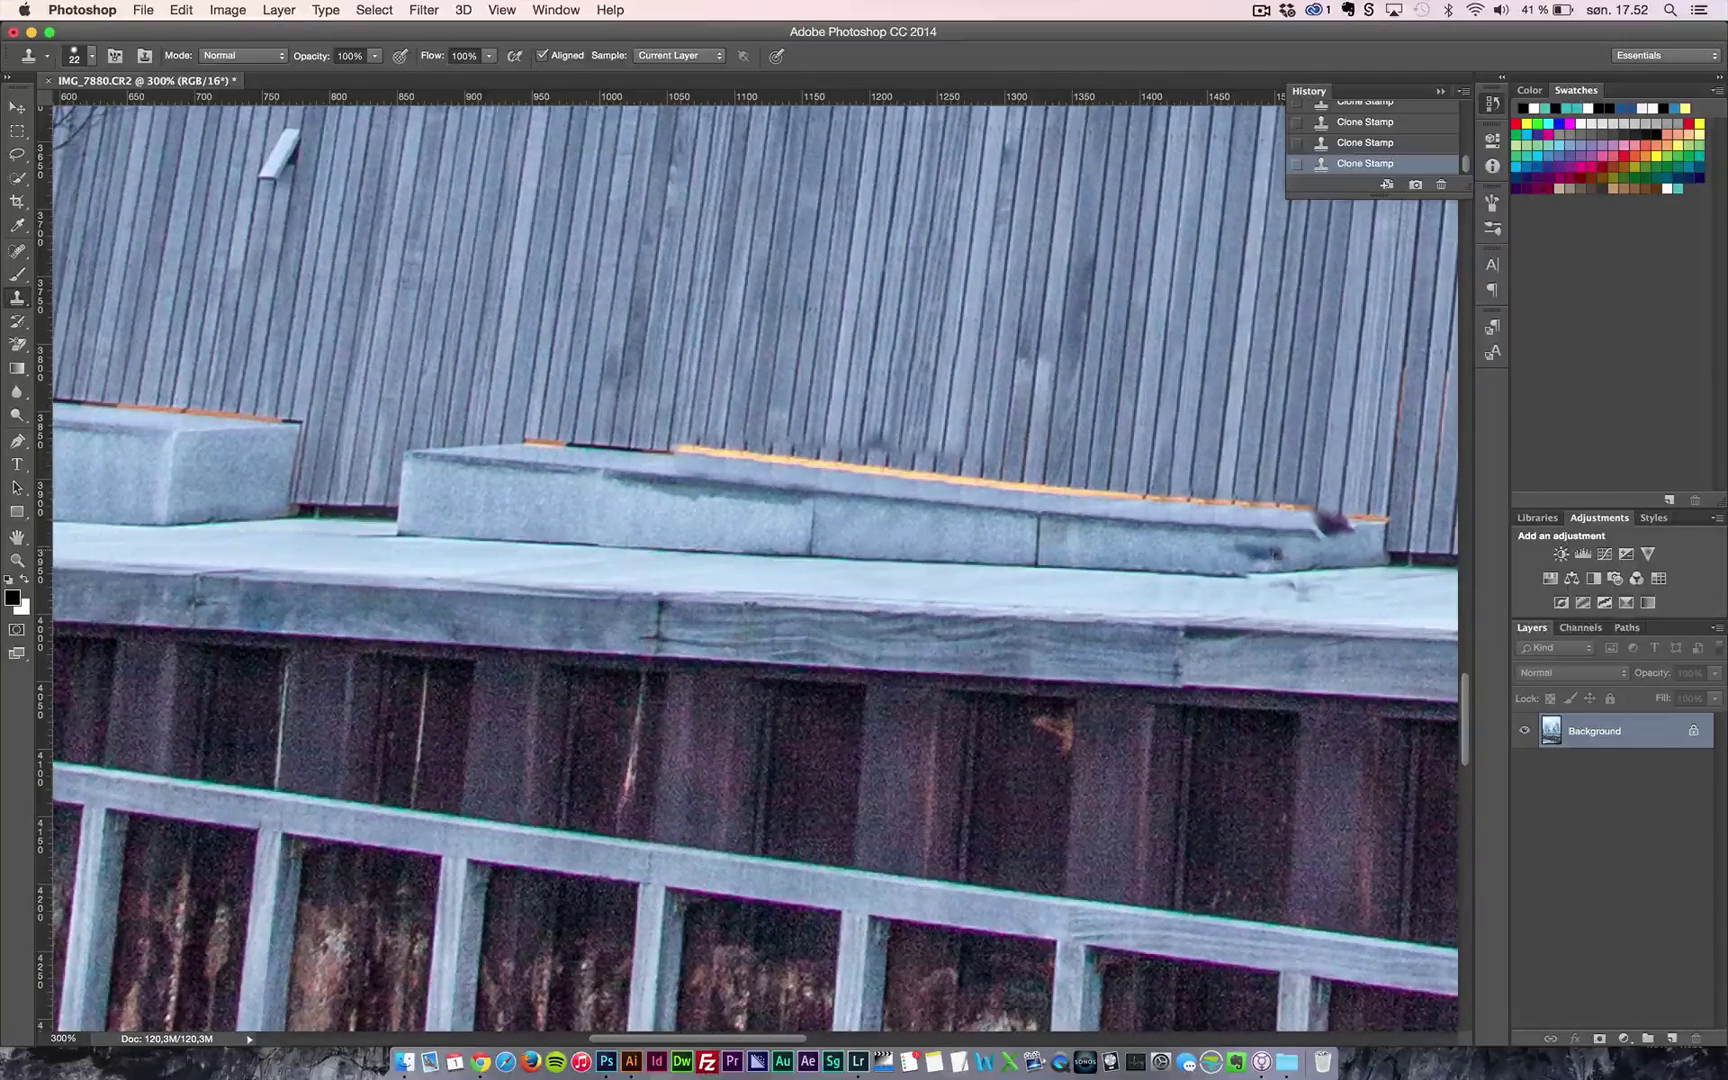
pyautogui.click(1268, 550)
pyautogui.click(1249, 551)
# - Clone clean paving over the grey smudges in front of the bench's end
pyautogui.press('z')
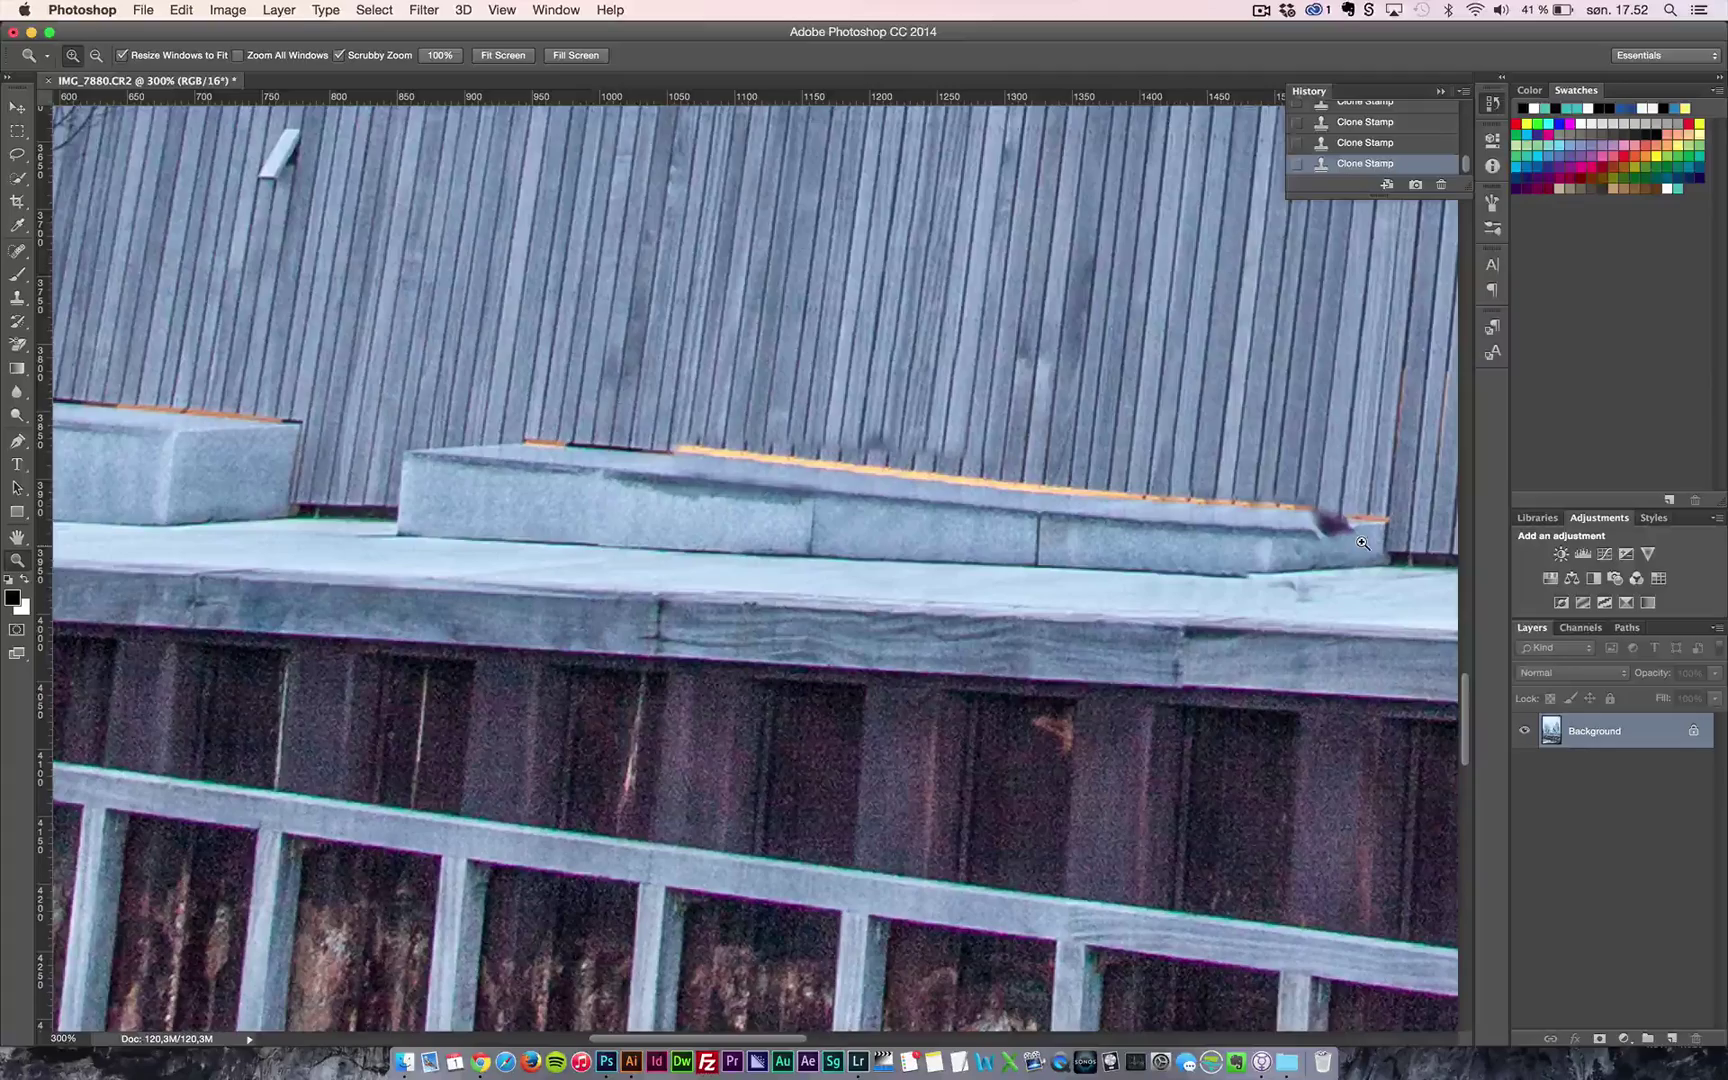
pyautogui.click(1368, 538)
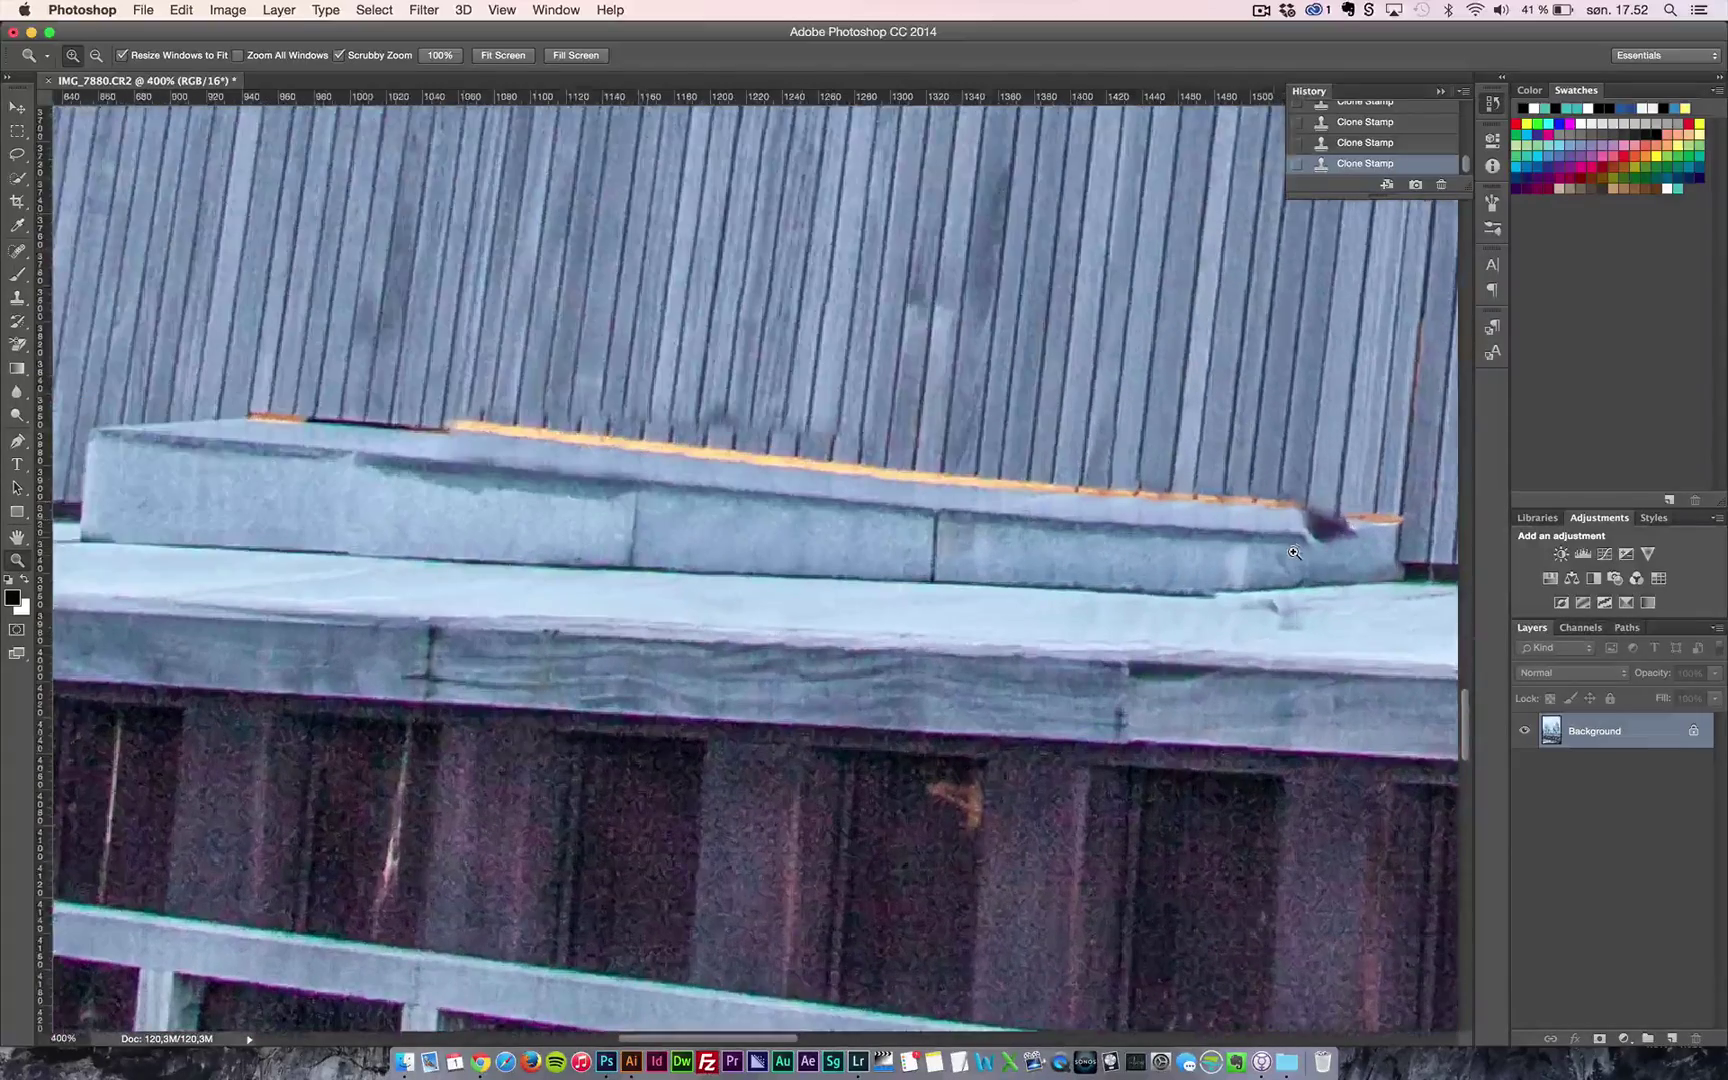
pyautogui.click(1371, 539)
pyautogui.click(1371, 539)
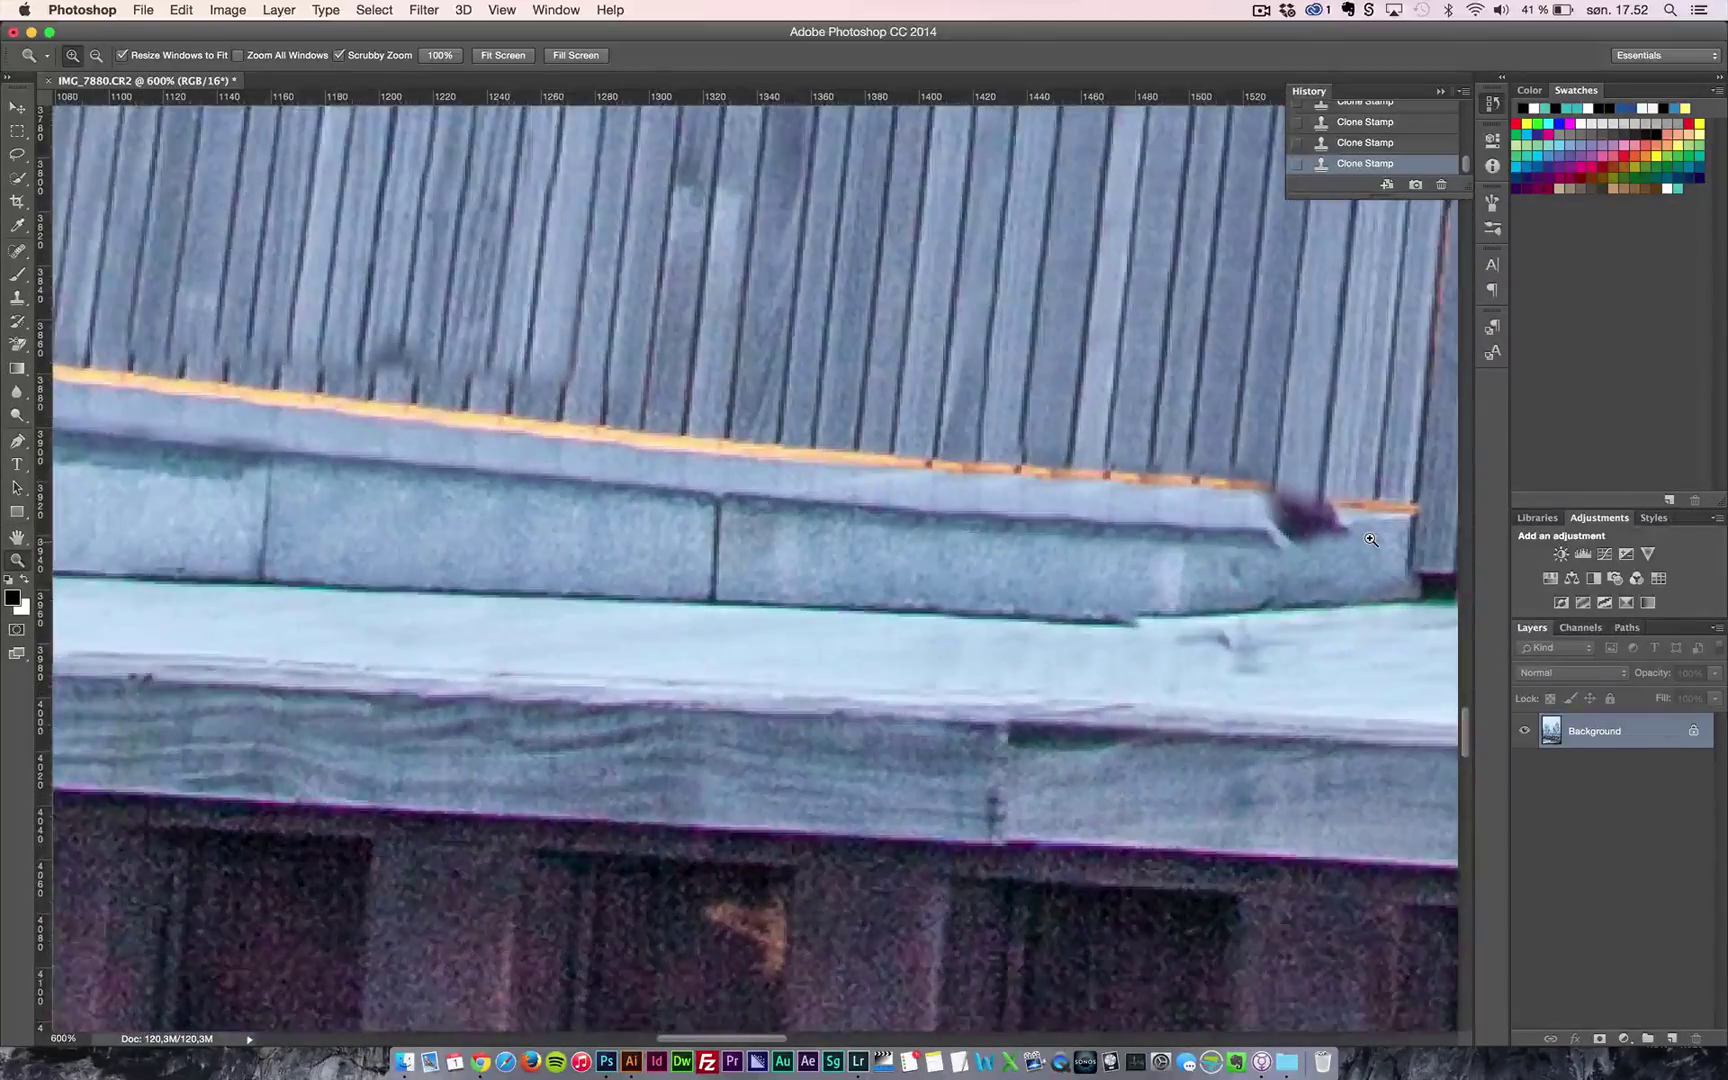
pyautogui.click(1371, 539)
pyautogui.click(1371, 539)
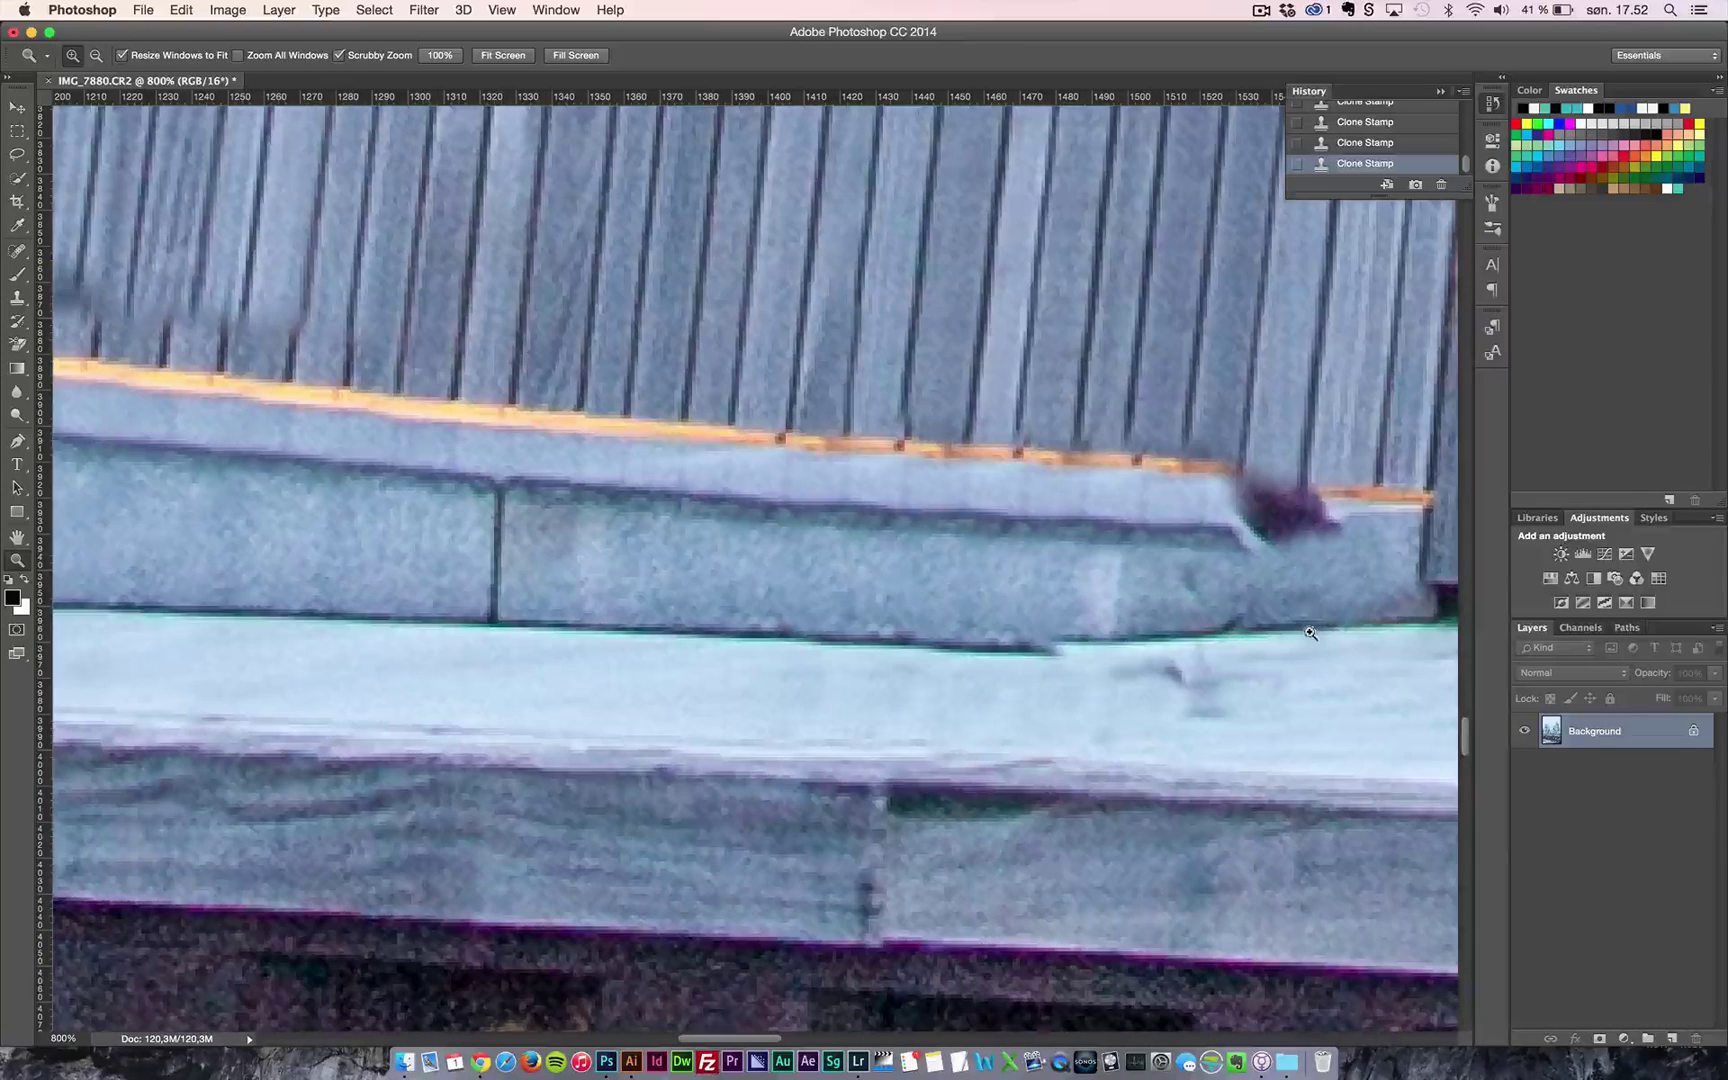
pyautogui.press('s')
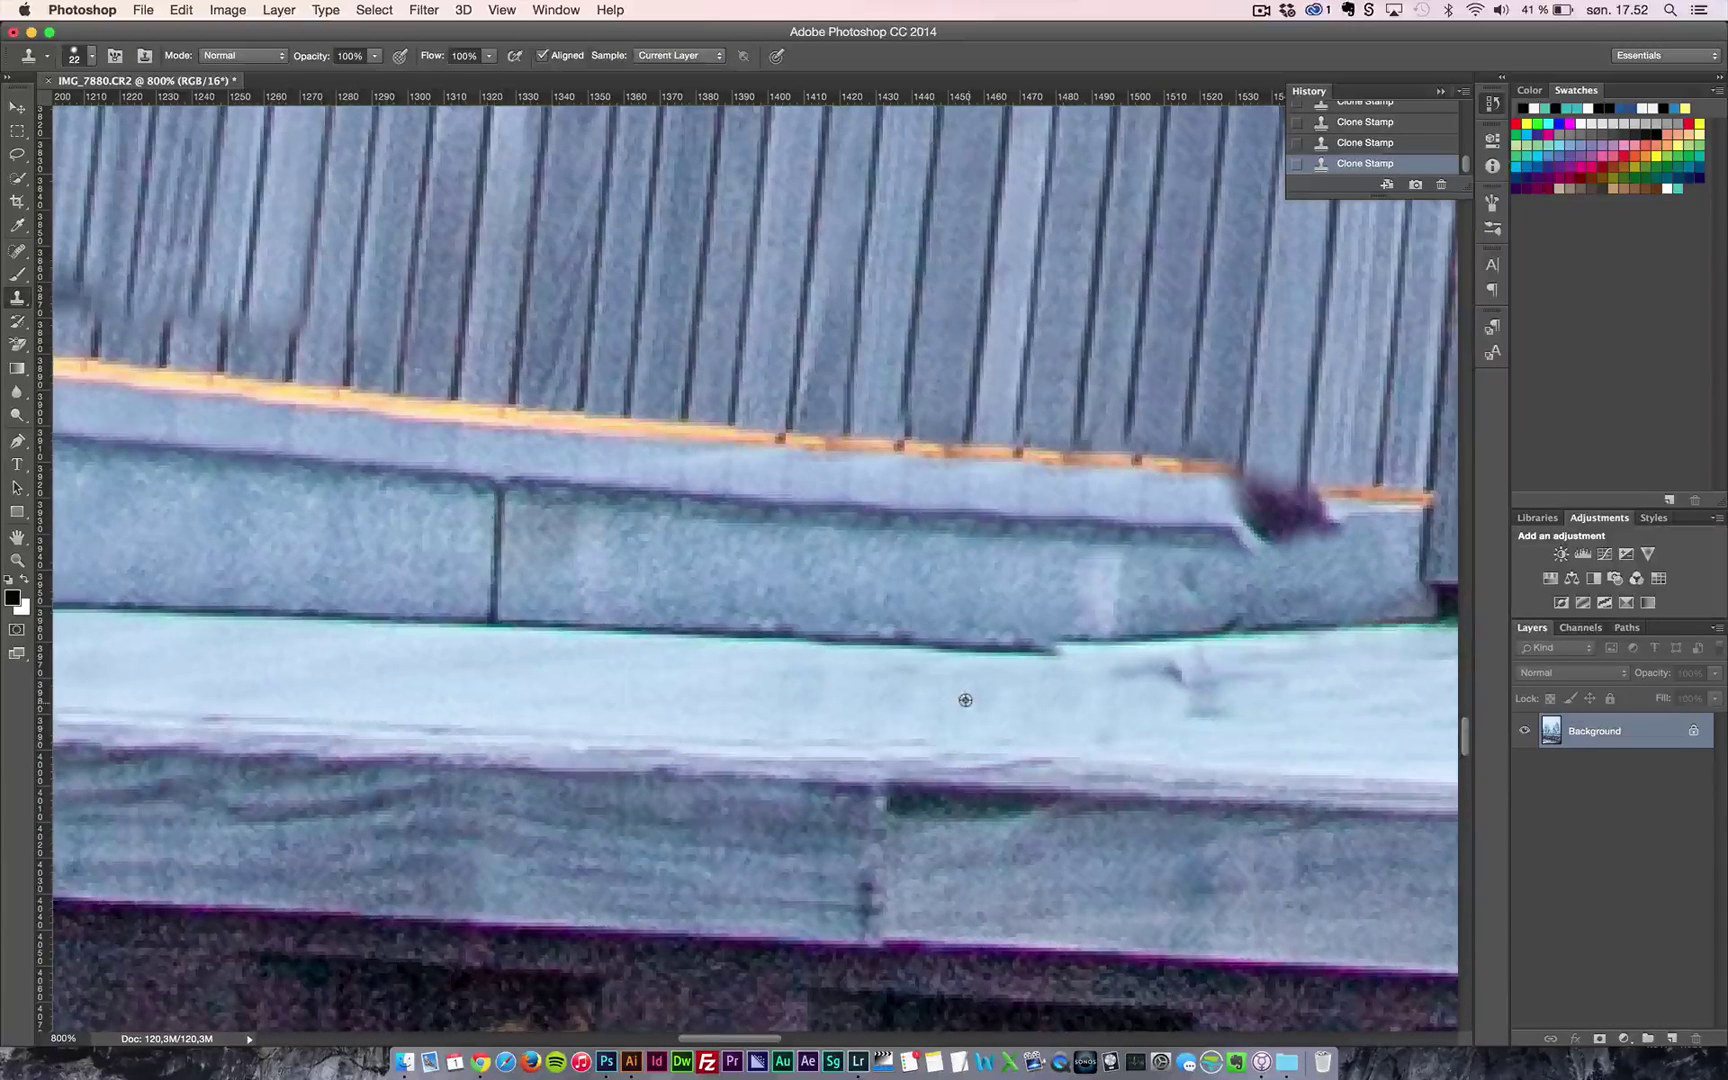
pyautogui.keyDown('alt'); pyautogui.click(965, 700); pyautogui.keyUp('alt')
pyautogui.moveTo(1188, 694)
pyautogui.mouseDown()
pyautogui.moveTo(1215, 714)
pyautogui.moveTo(1157, 694)
pyautogui.mouseUp()
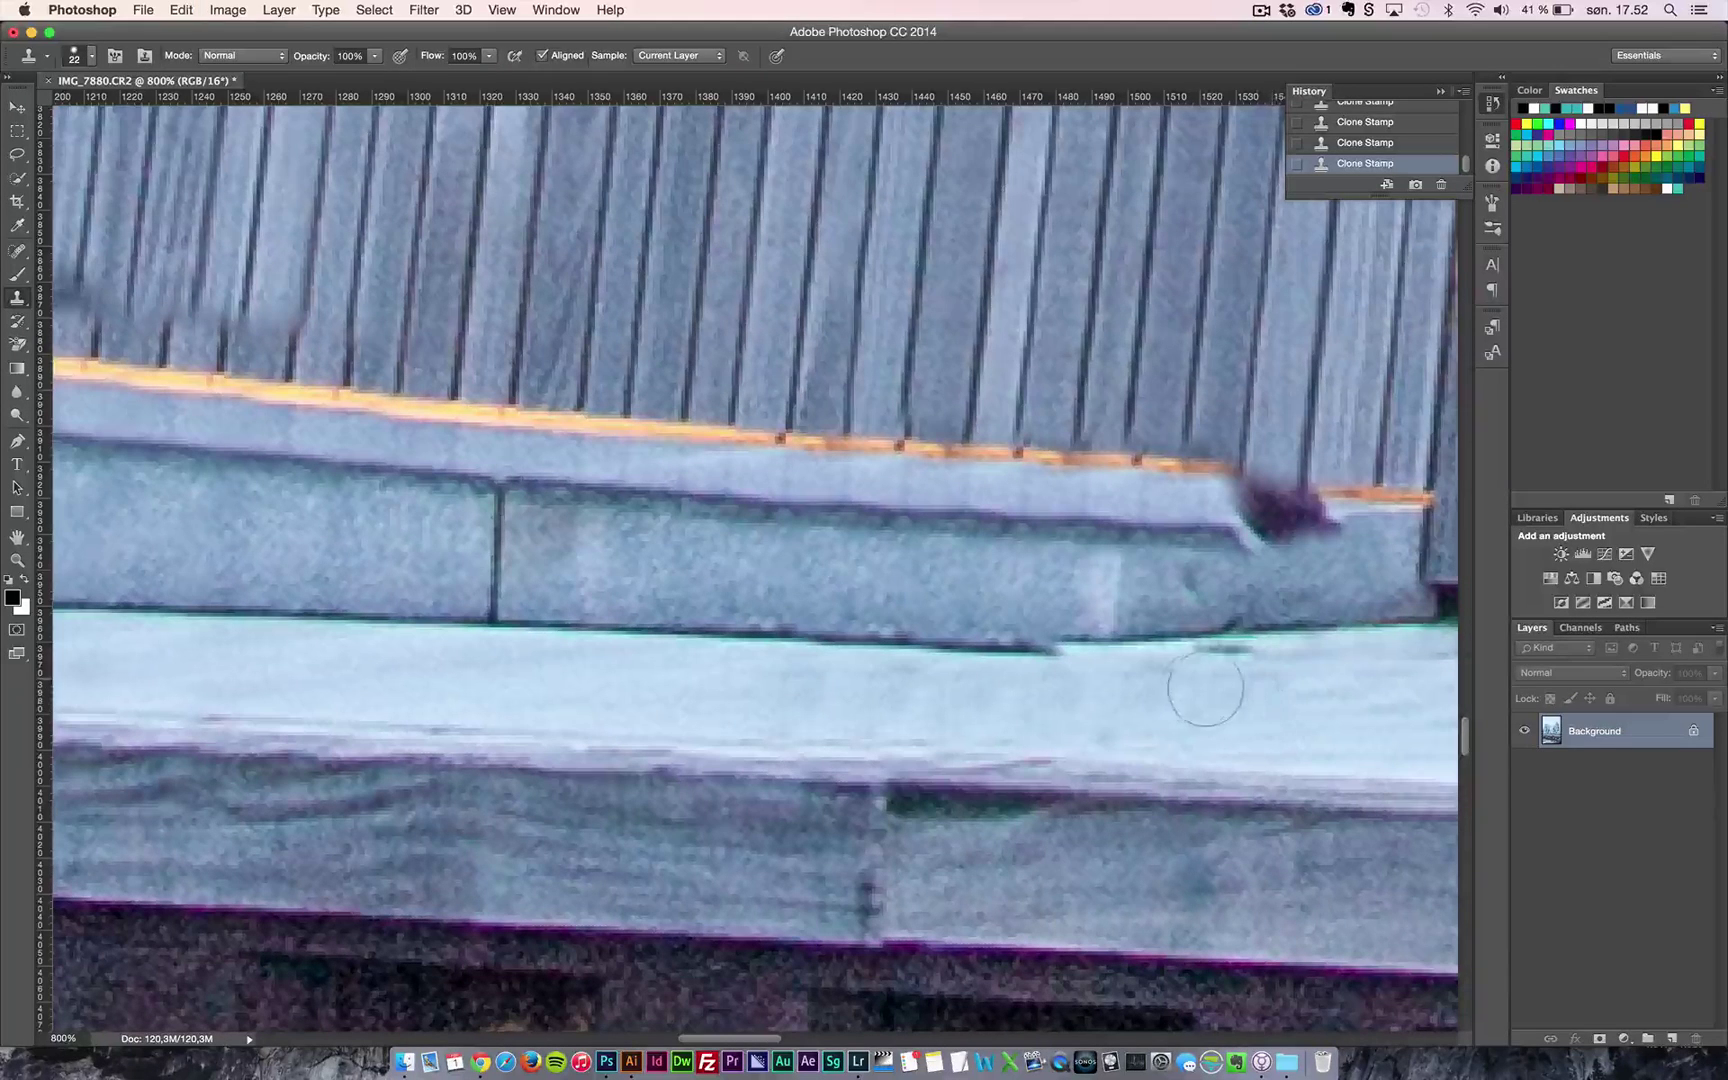
pyautogui.moveTo(1205, 689)
pyautogui.mouseDown()
pyautogui.moveTo(1219, 714)
pyautogui.moveTo(1199, 706)
pyautogui.mouseUp()
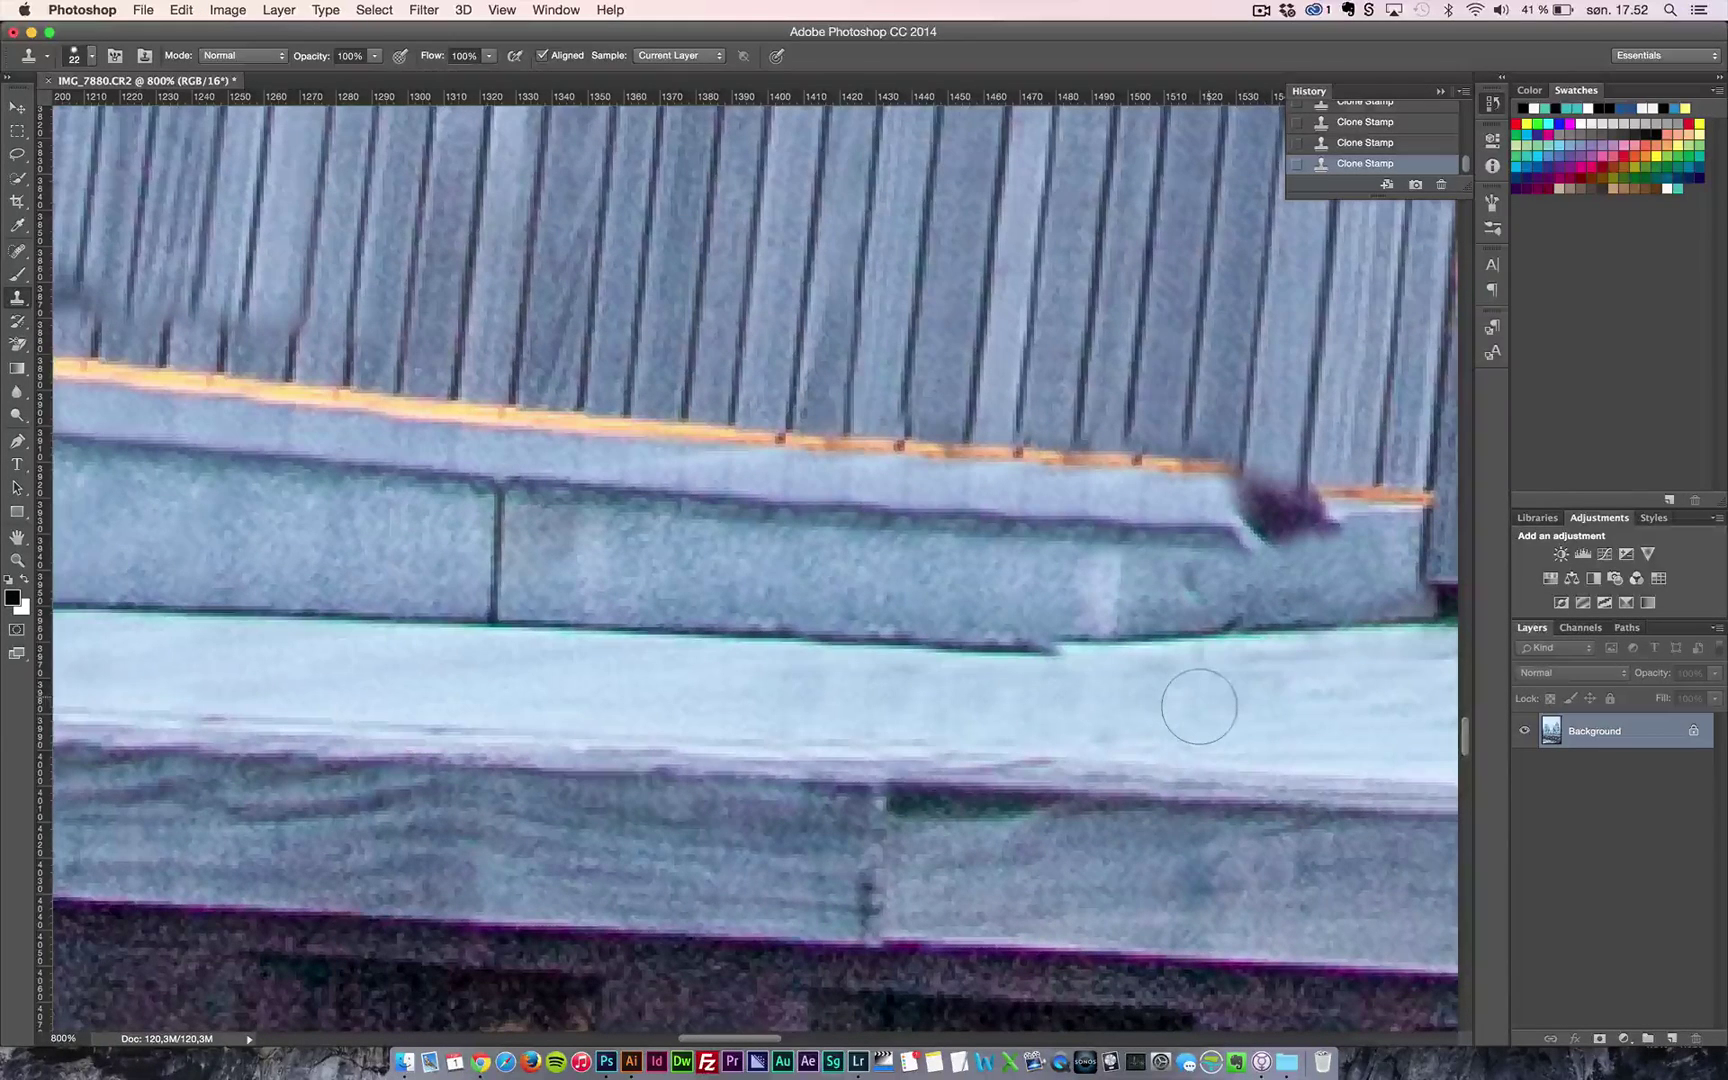
pyautogui.keyDown('alt'); pyautogui.click(1276, 707); pyautogui.keyUp('alt')
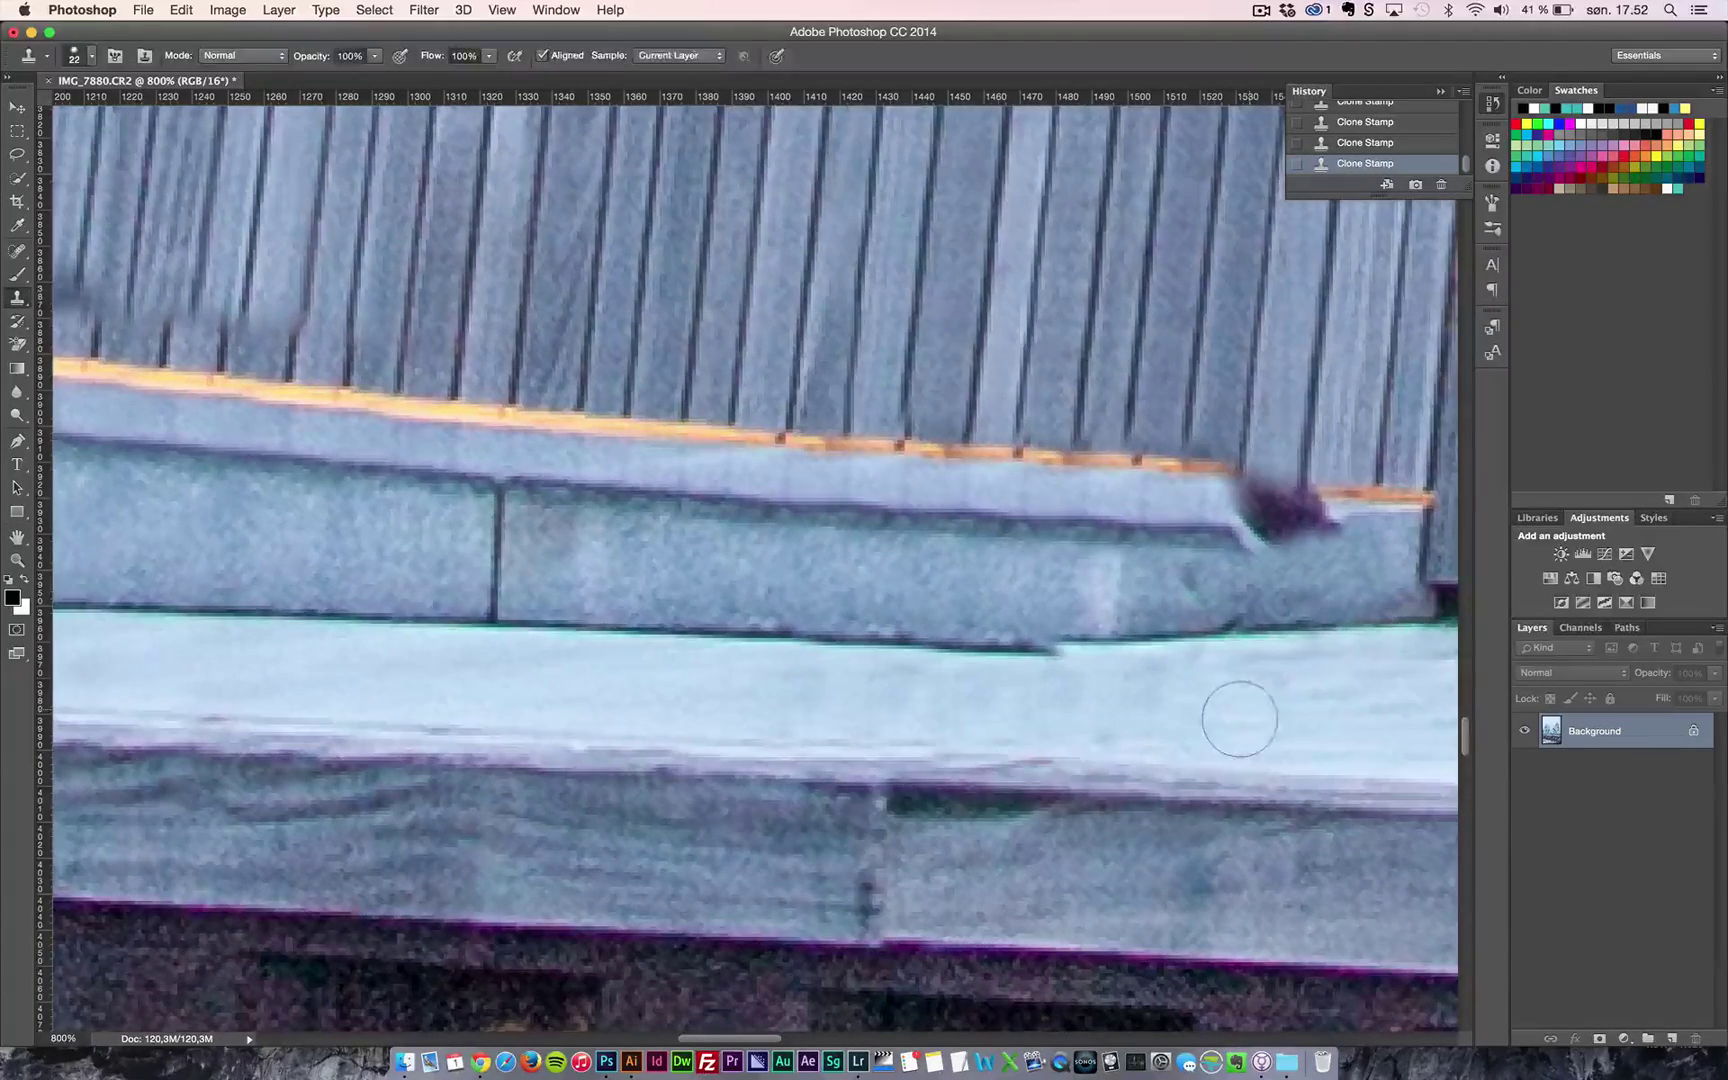
# - Clone stone over most of the dark leg remnant at the bench's end and rebuild the light corner edge
pyautogui.press('z')
pyautogui.keyDown('alt'); pyautogui.click(1242, 706); pyautogui.keyUp('alt')
pyautogui.keyDown('alt'); pyautogui.click(1242, 706); pyautogui.keyUp('alt')
pyautogui.keyDown('alt'); pyautogui.click(1244, 706); pyautogui.keyUp('alt')
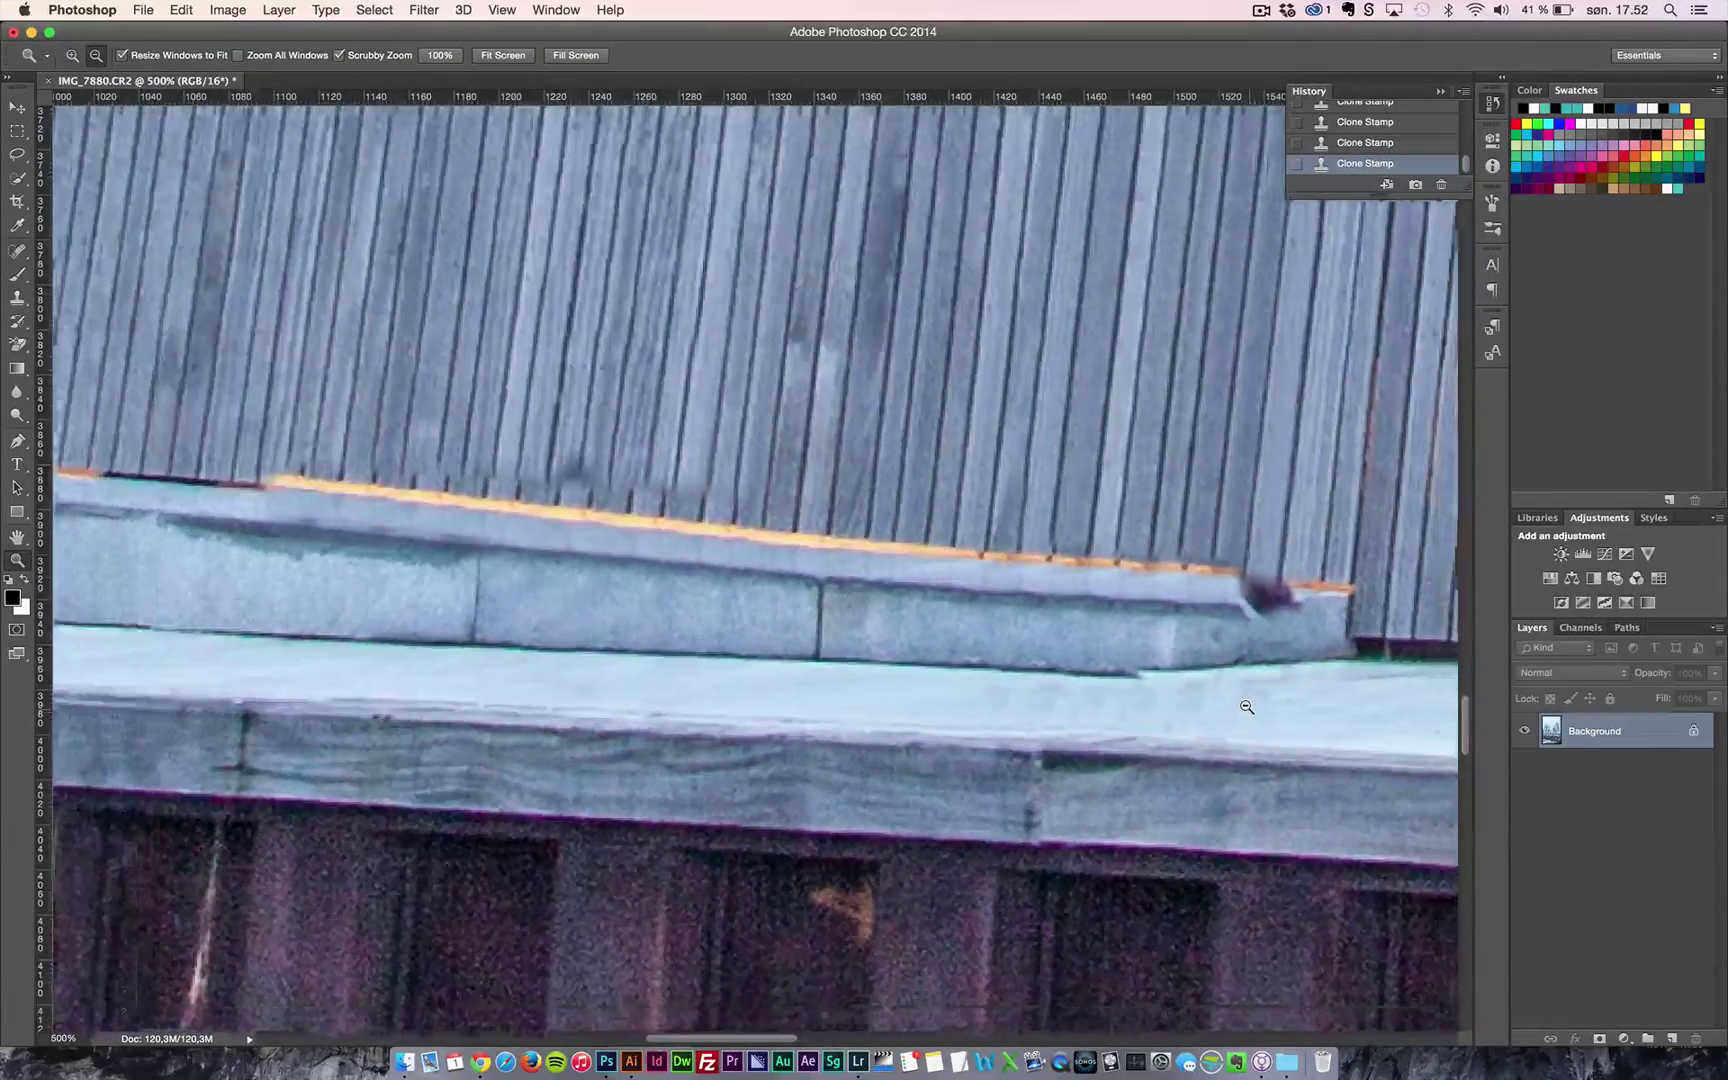
pyautogui.keyDown('alt'); pyautogui.click(1246, 707); pyautogui.keyUp('alt')
pyautogui.keyDown('alt'); pyautogui.click(1246, 707); pyautogui.keyUp('alt')
pyautogui.keyDown('alt'); pyautogui.click(1246, 707); pyautogui.keyUp('alt')
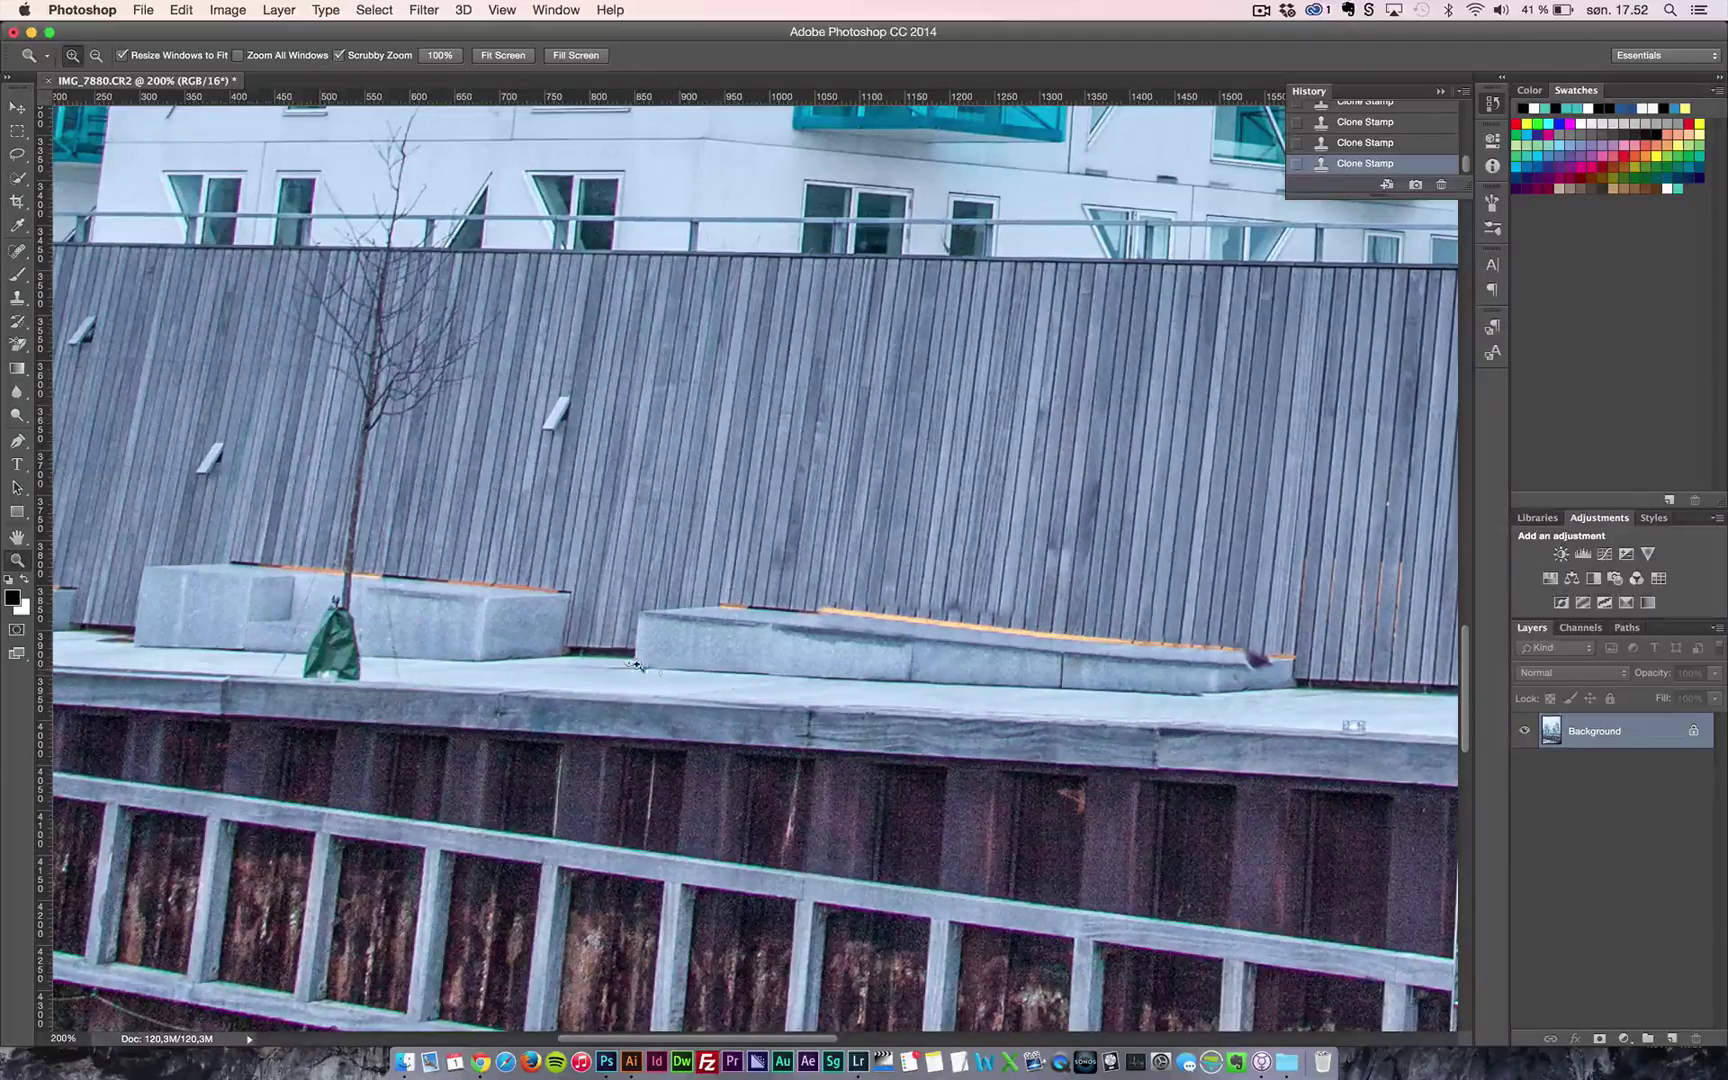
pyautogui.press('s')
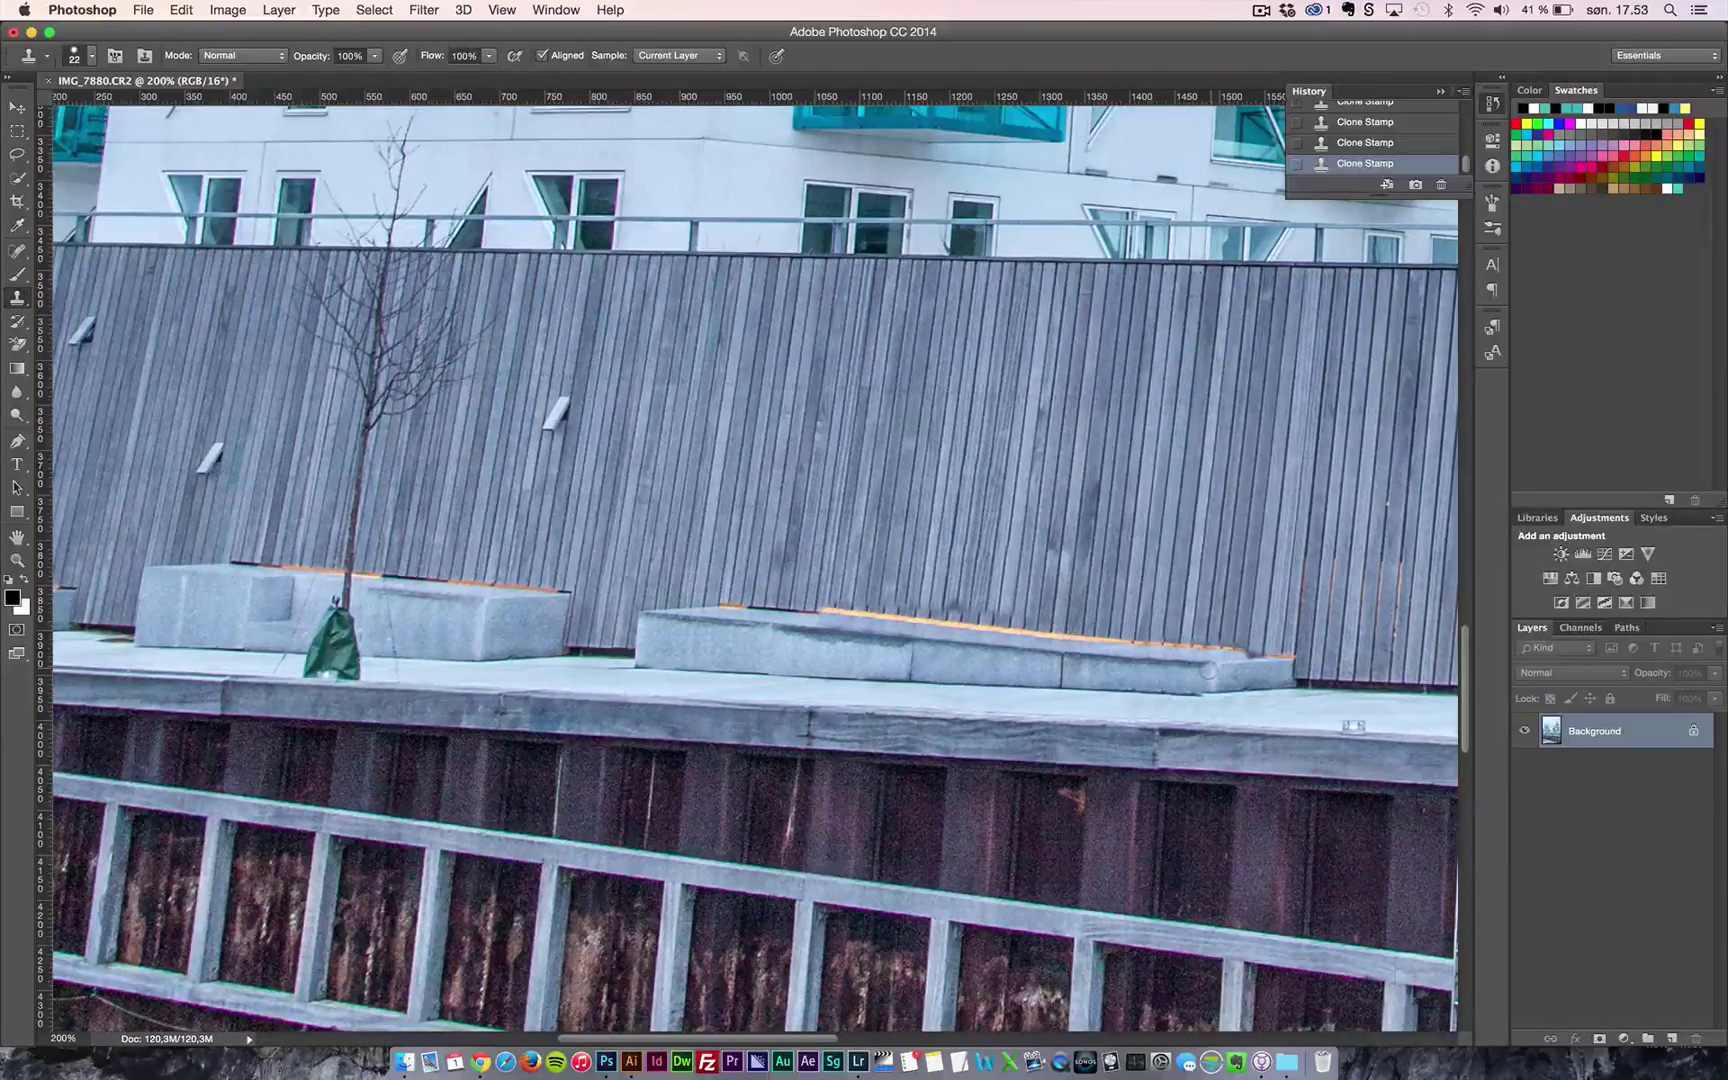
# - Extend the dark seam under the bench's top slab to the rebuilt corner with the Clone Stamp
pyautogui.press('z')
pyautogui.click(1254, 700)
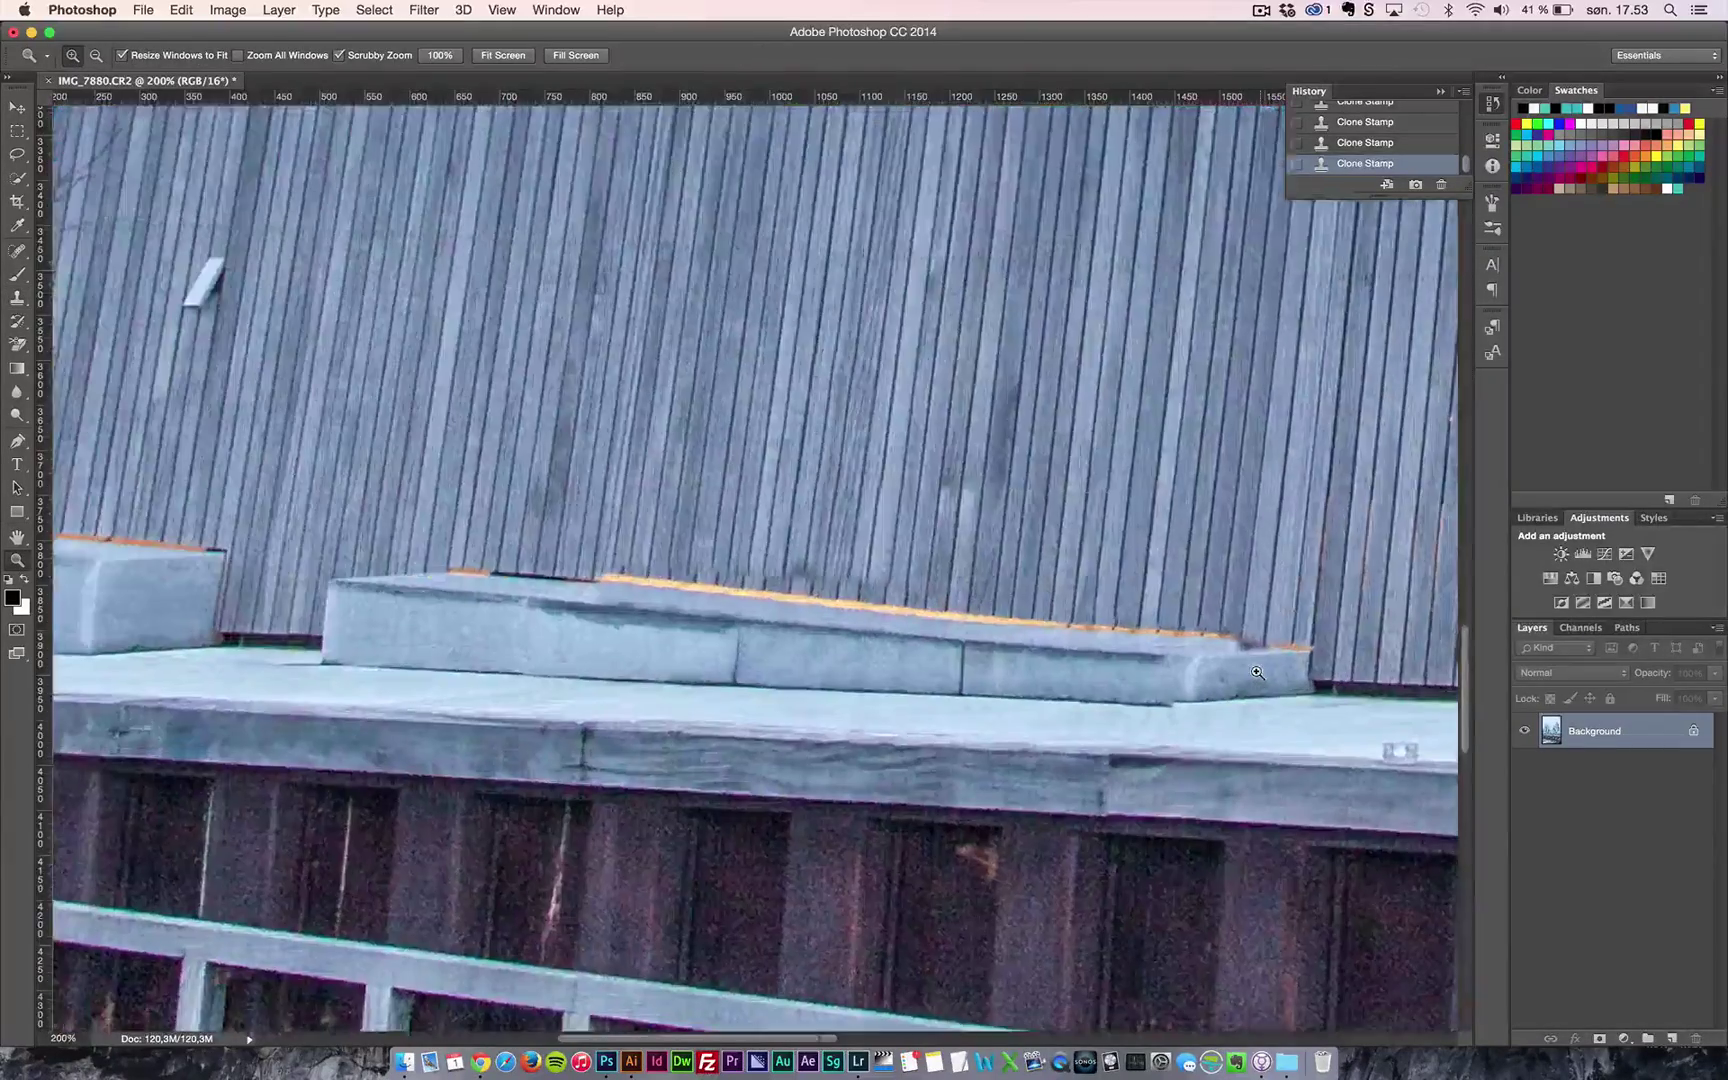
pyautogui.click(1168, 662)
pyautogui.click(1180, 682)
pyautogui.click(1192, 700)
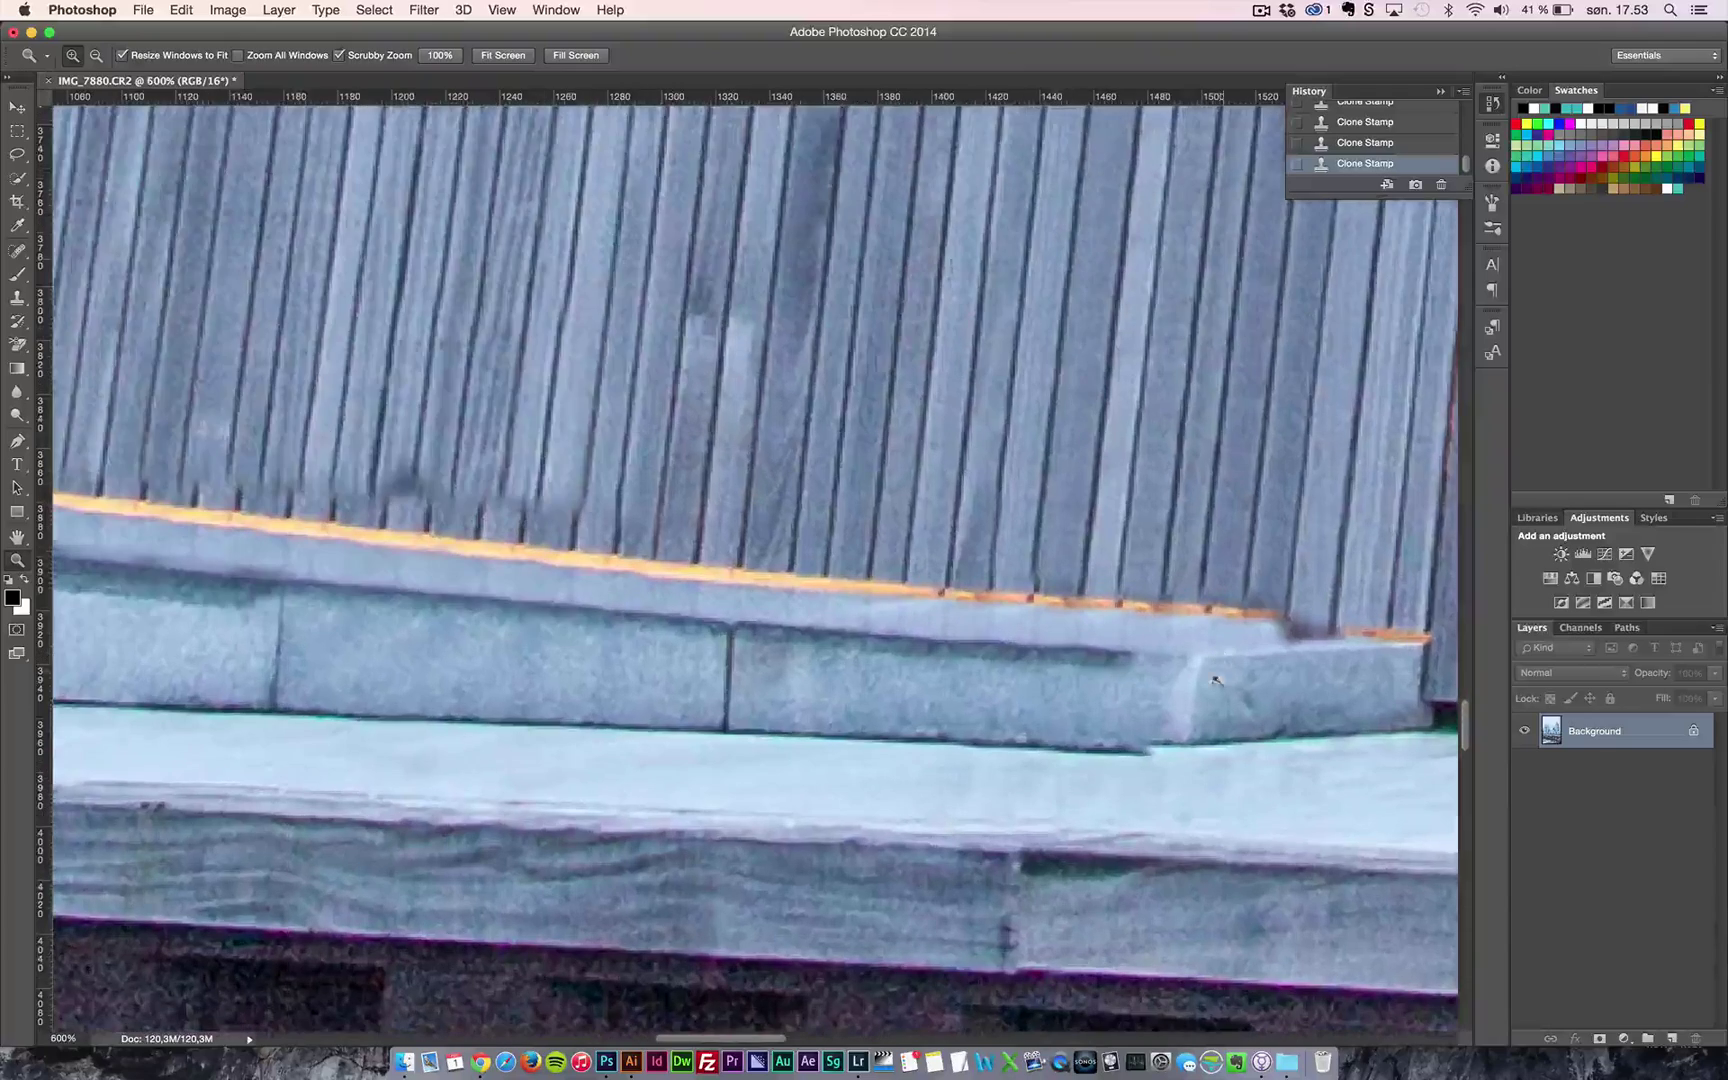
pyautogui.click(1197, 707)
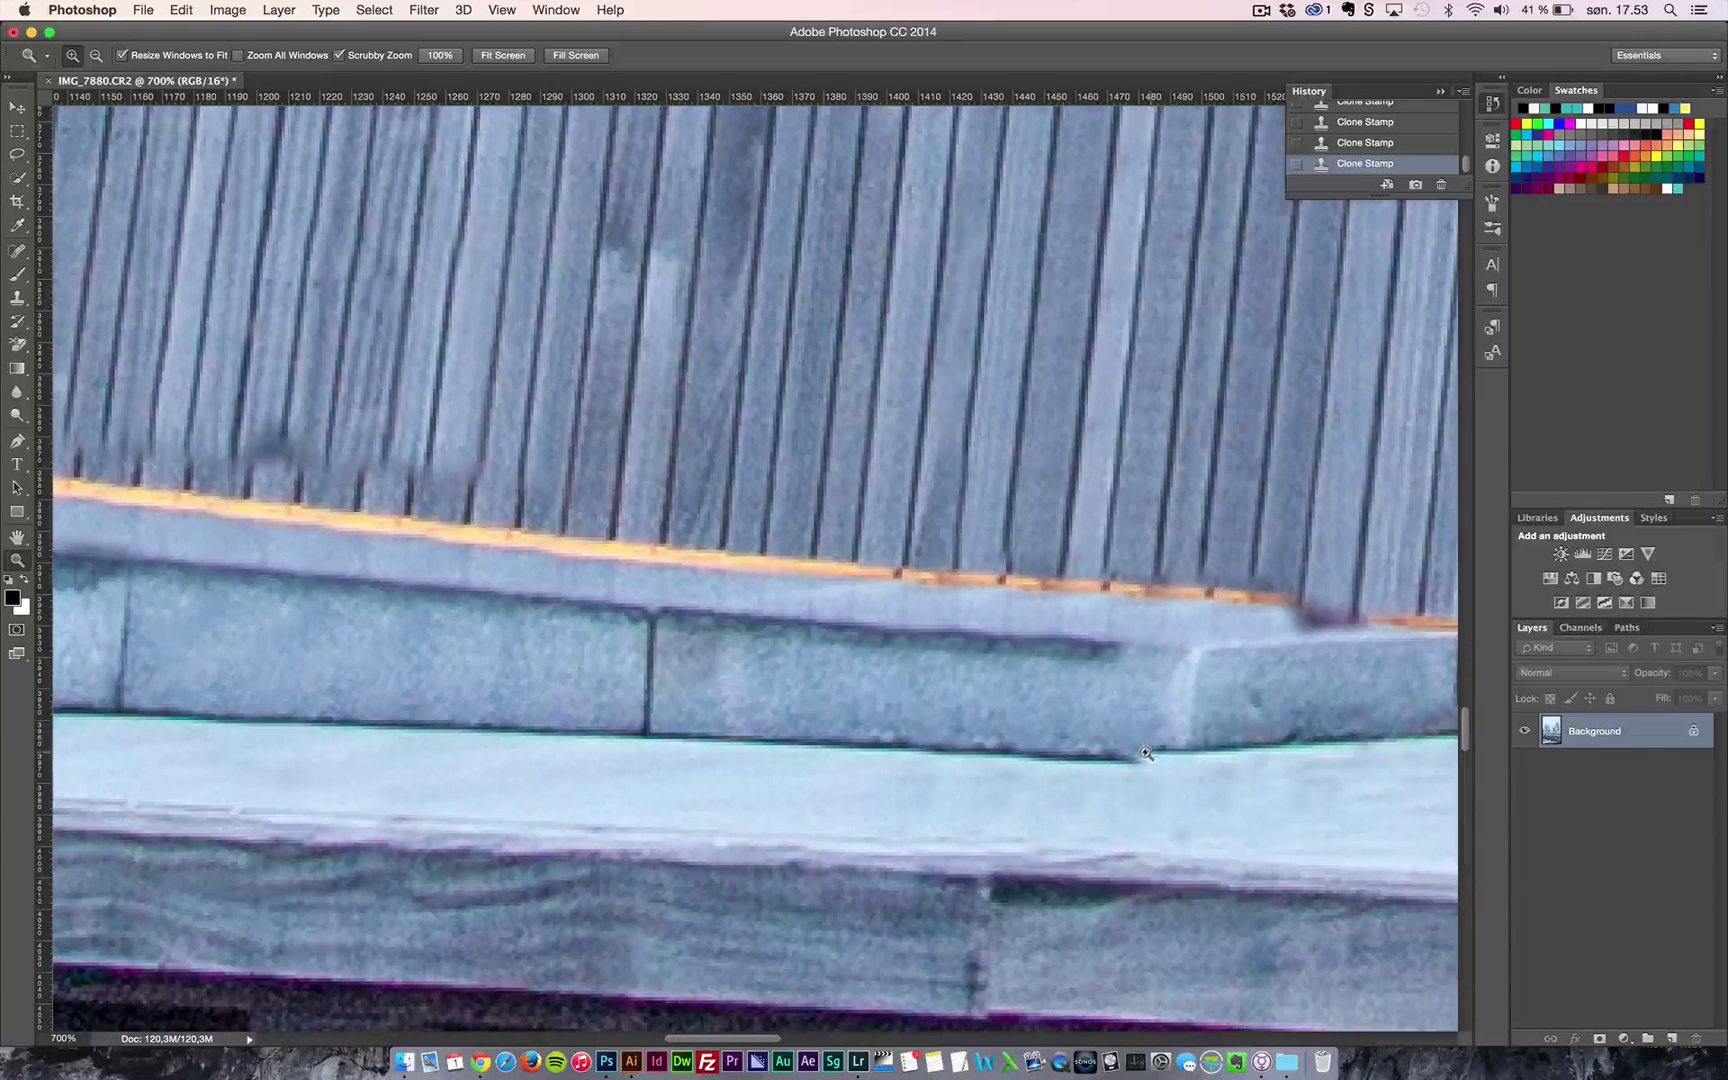
pyautogui.press('s')
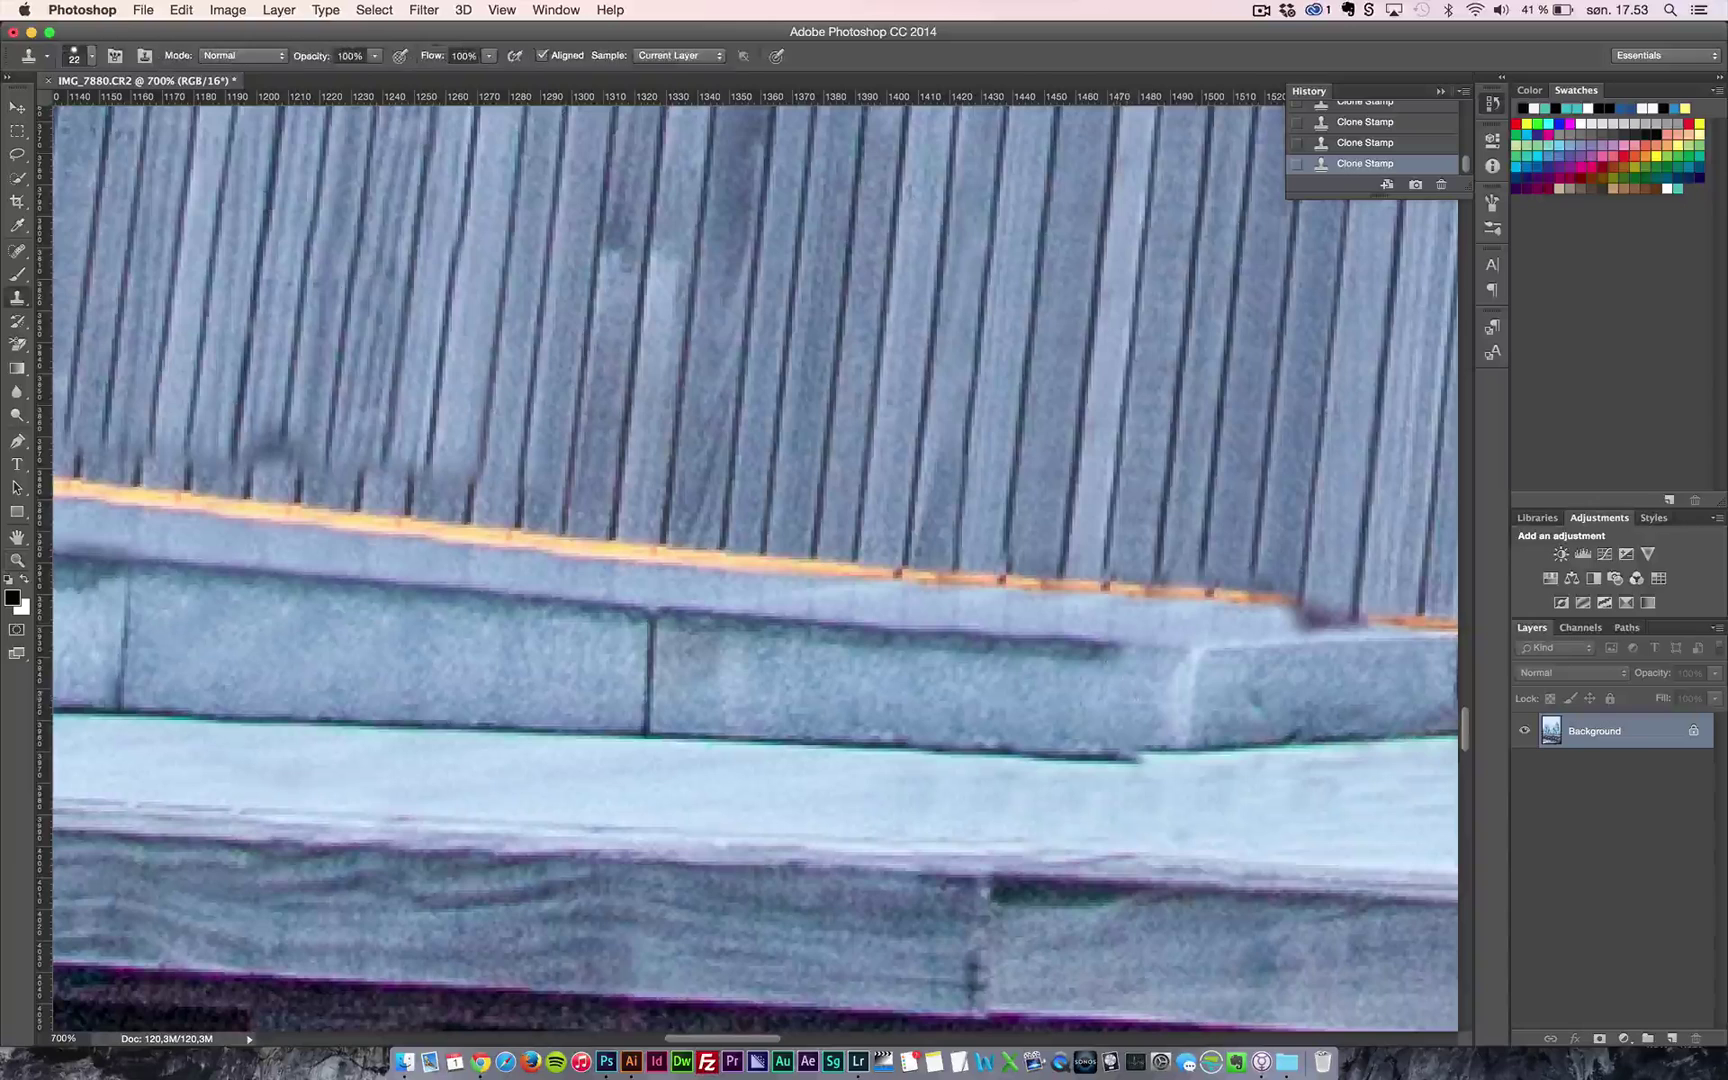
pyautogui.moveTo(1081, 646); pyautogui.dragTo(1147, 660)
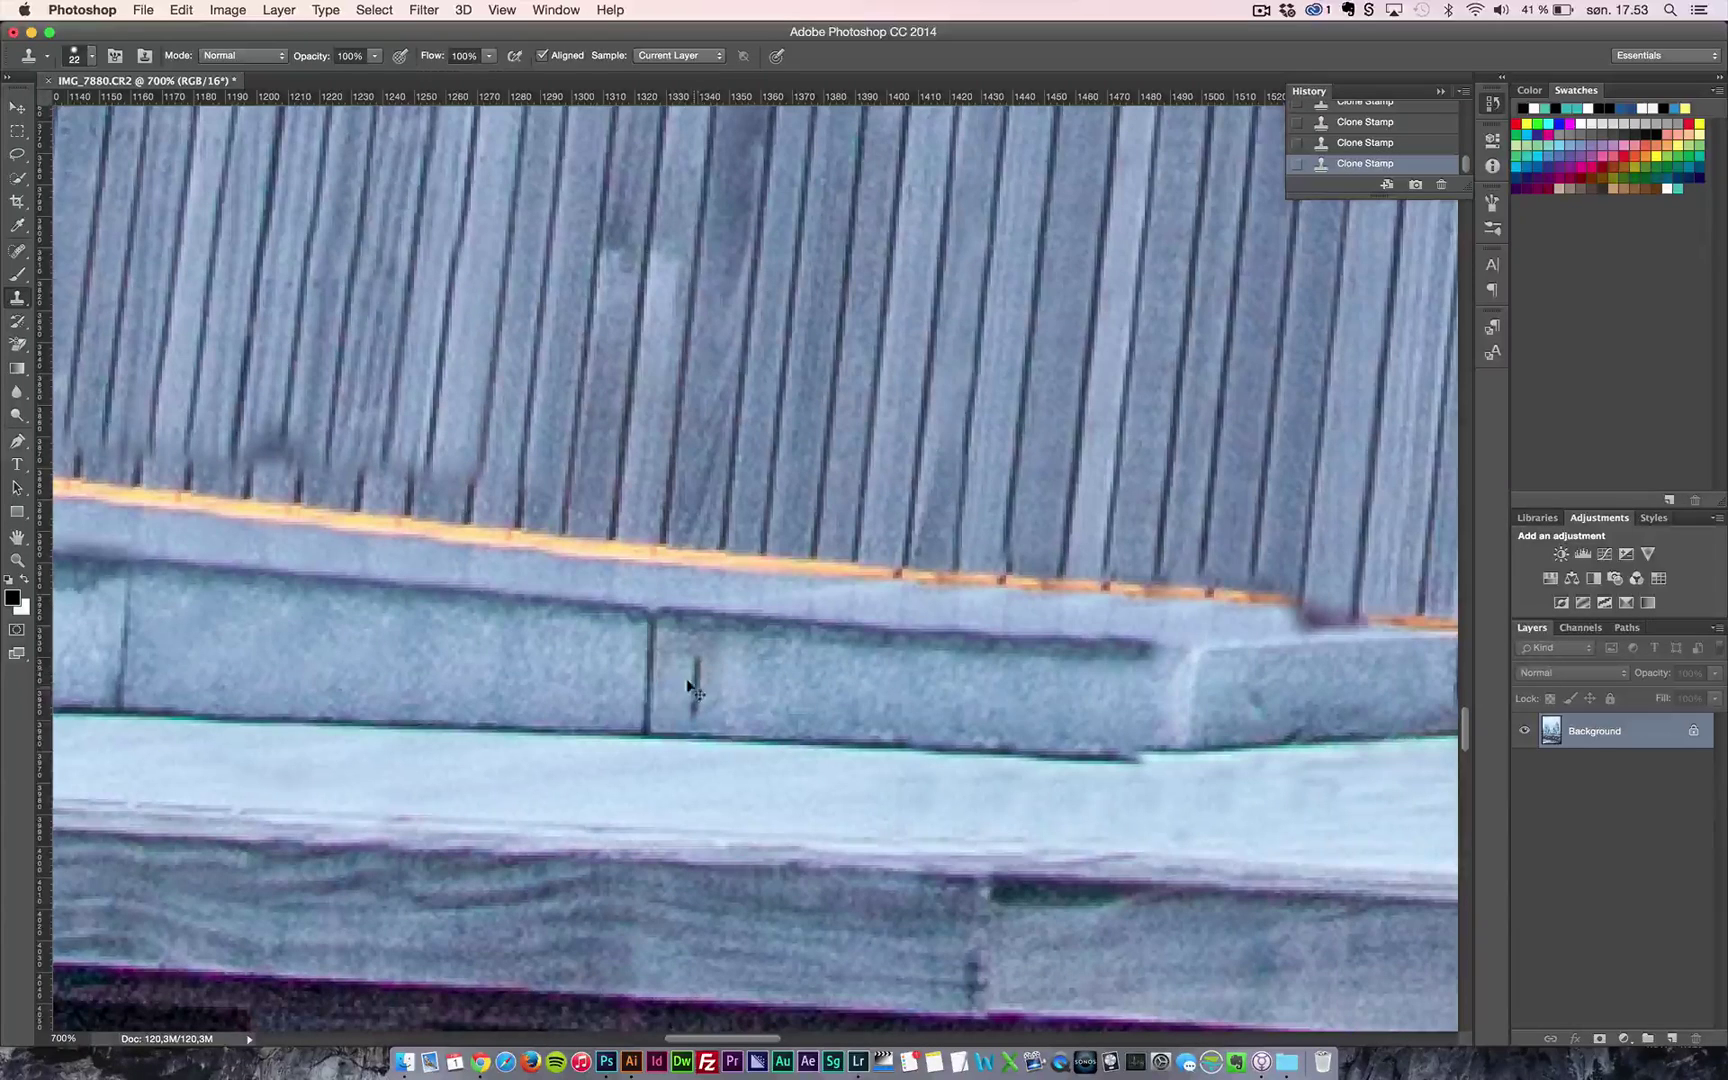
pyautogui.moveTo(690, 688); pyautogui.dragTo(695, 665)
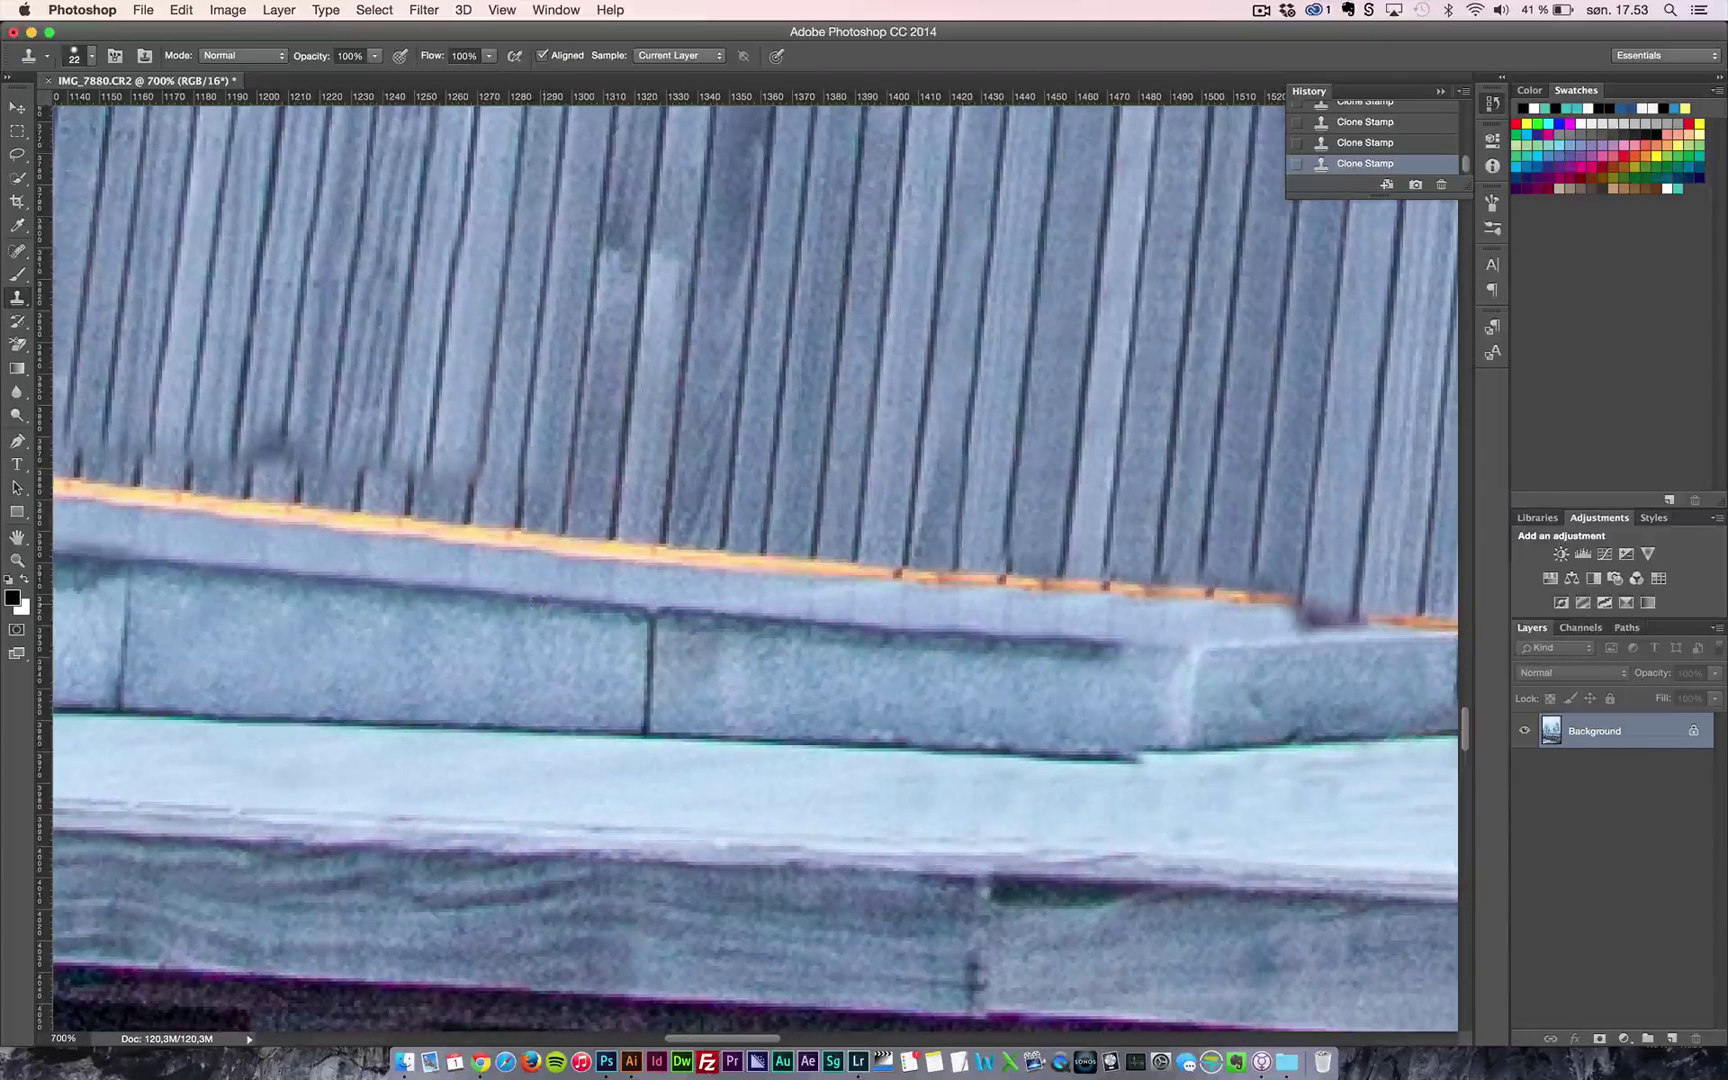
pyautogui.moveTo(1150, 662)
pyautogui.mouseDown()
pyautogui.moveTo(1131, 672)
pyautogui.moveTo(1182, 662)
pyautogui.mouseUp()
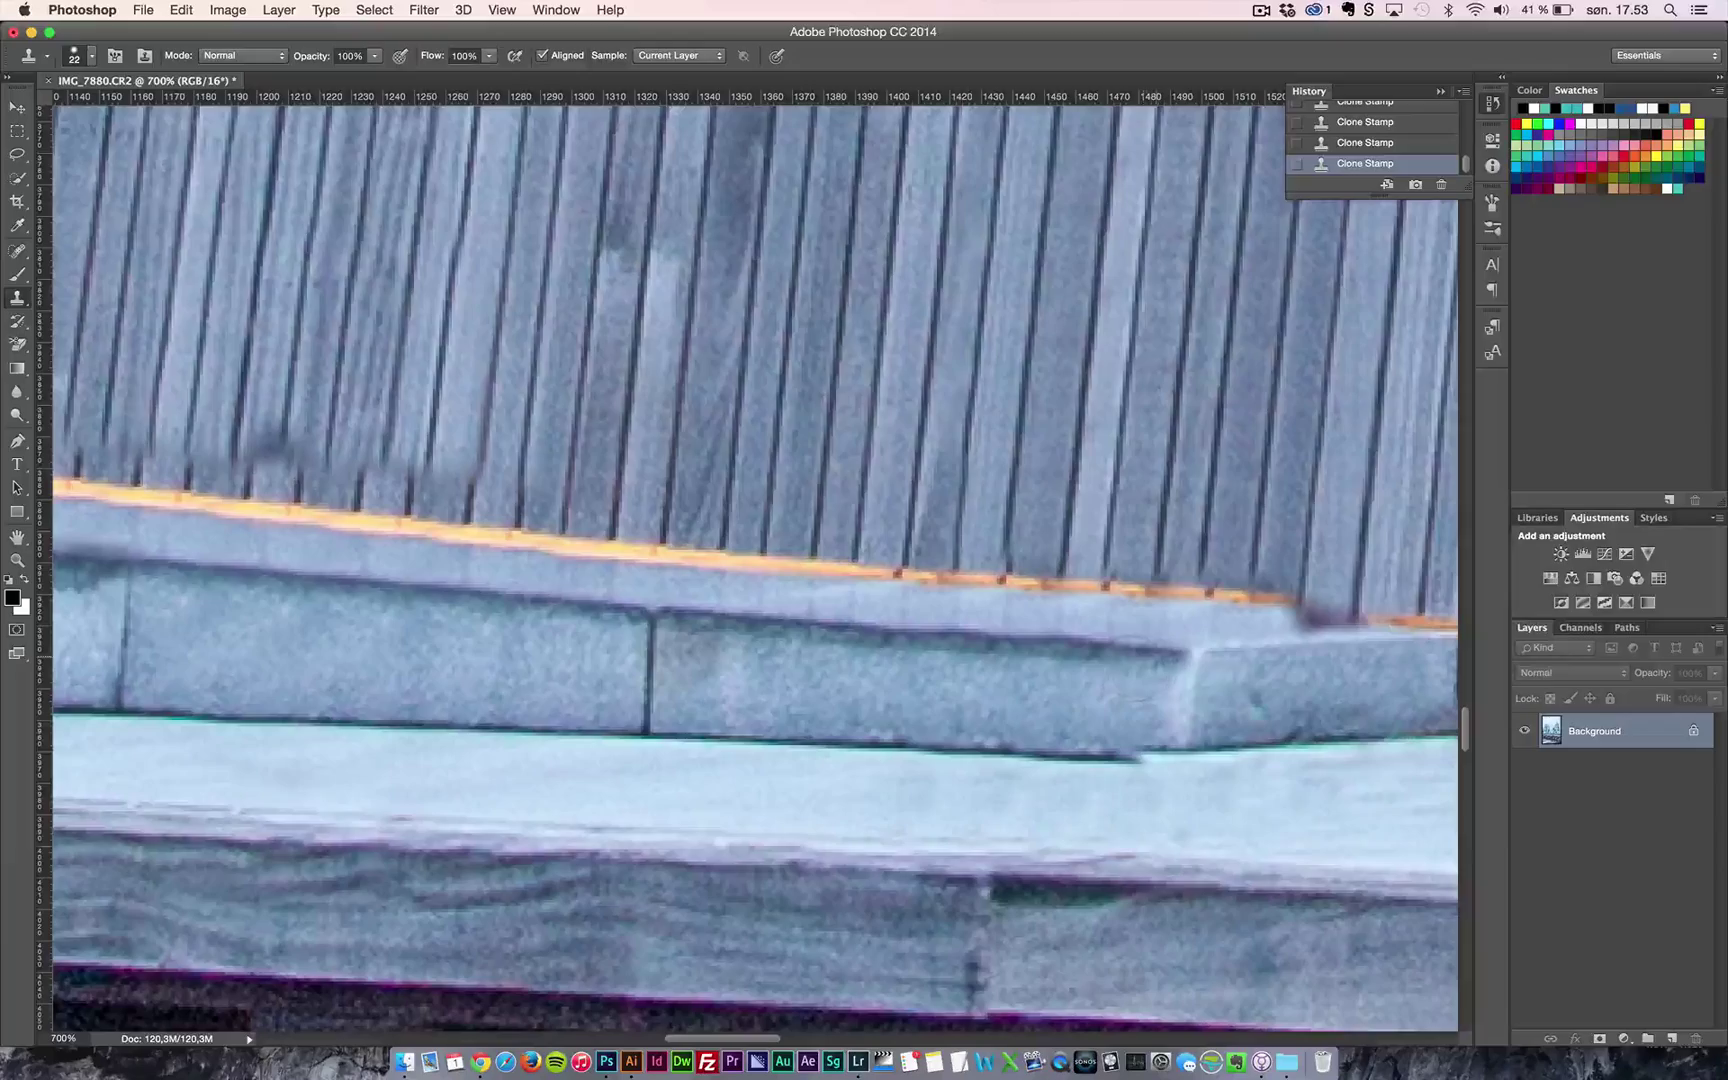
# - Clone the orange strip and plank ends over the dark smudge above the bench's end with the 22 px Clone Stamp
pyautogui.press('z')
pyautogui.keyDown('alt'); pyautogui.click(960, 700); pyautogui.keyUp('alt')
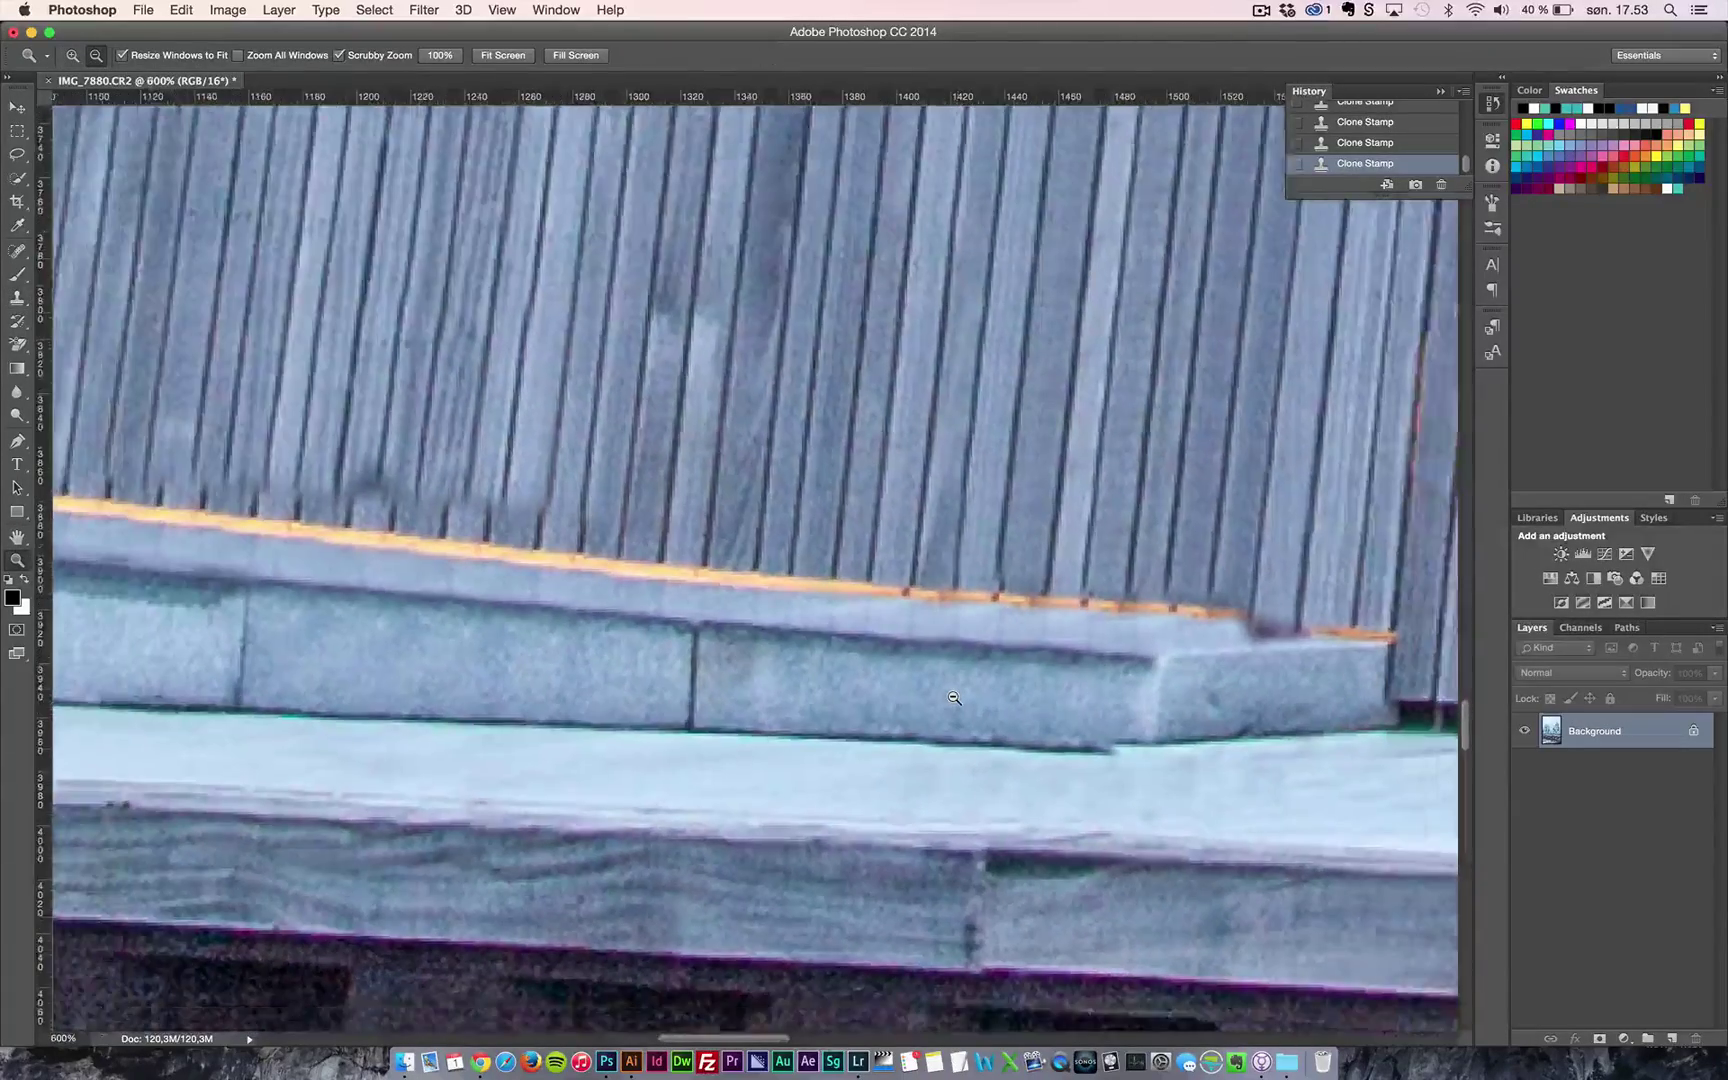
pyautogui.keyDown('alt'); pyautogui.click(954, 698); pyautogui.keyUp('alt')
pyautogui.keyDown('alt'); pyautogui.click(954, 698); pyautogui.keyUp('alt')
pyautogui.keyDown('alt'); pyautogui.click(985, 670); pyautogui.keyUp('alt')
pyautogui.keyDown('alt'); pyautogui.click(1015, 640); pyautogui.keyUp('alt')
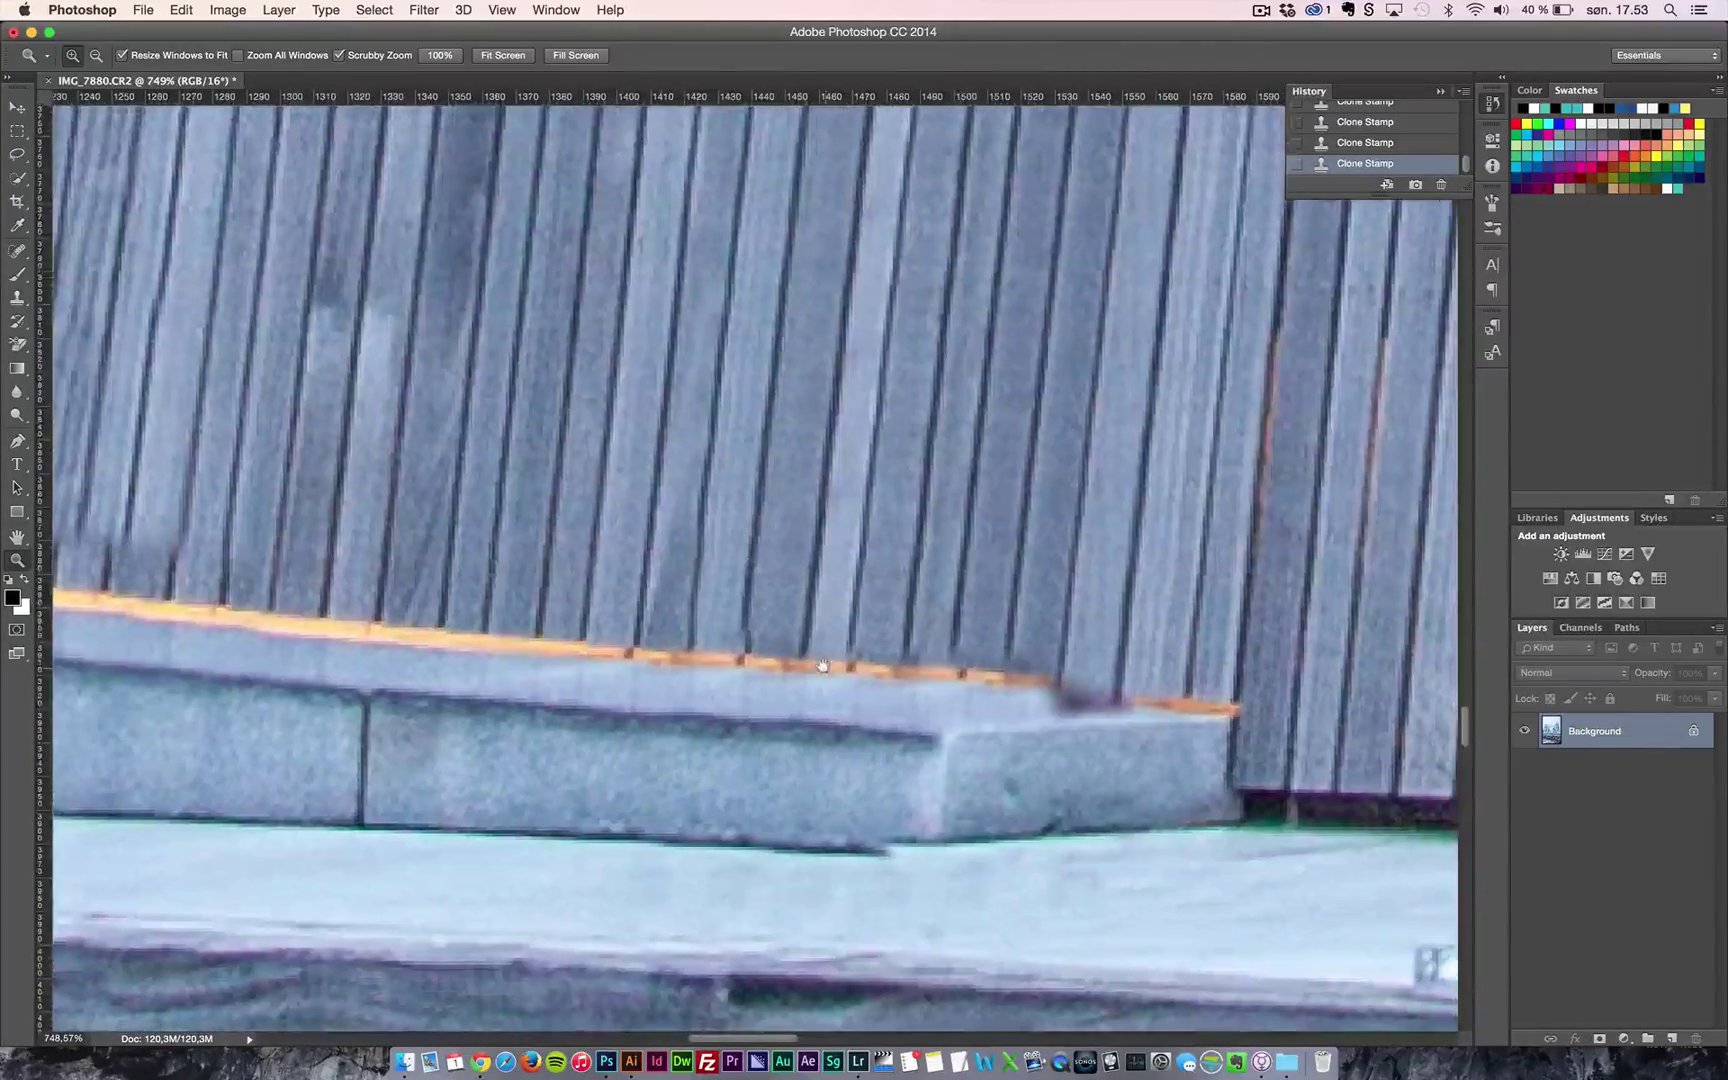
pyautogui.press('s')
pyautogui.moveTo(1100, 700); pyautogui.dragTo(1055, 690)
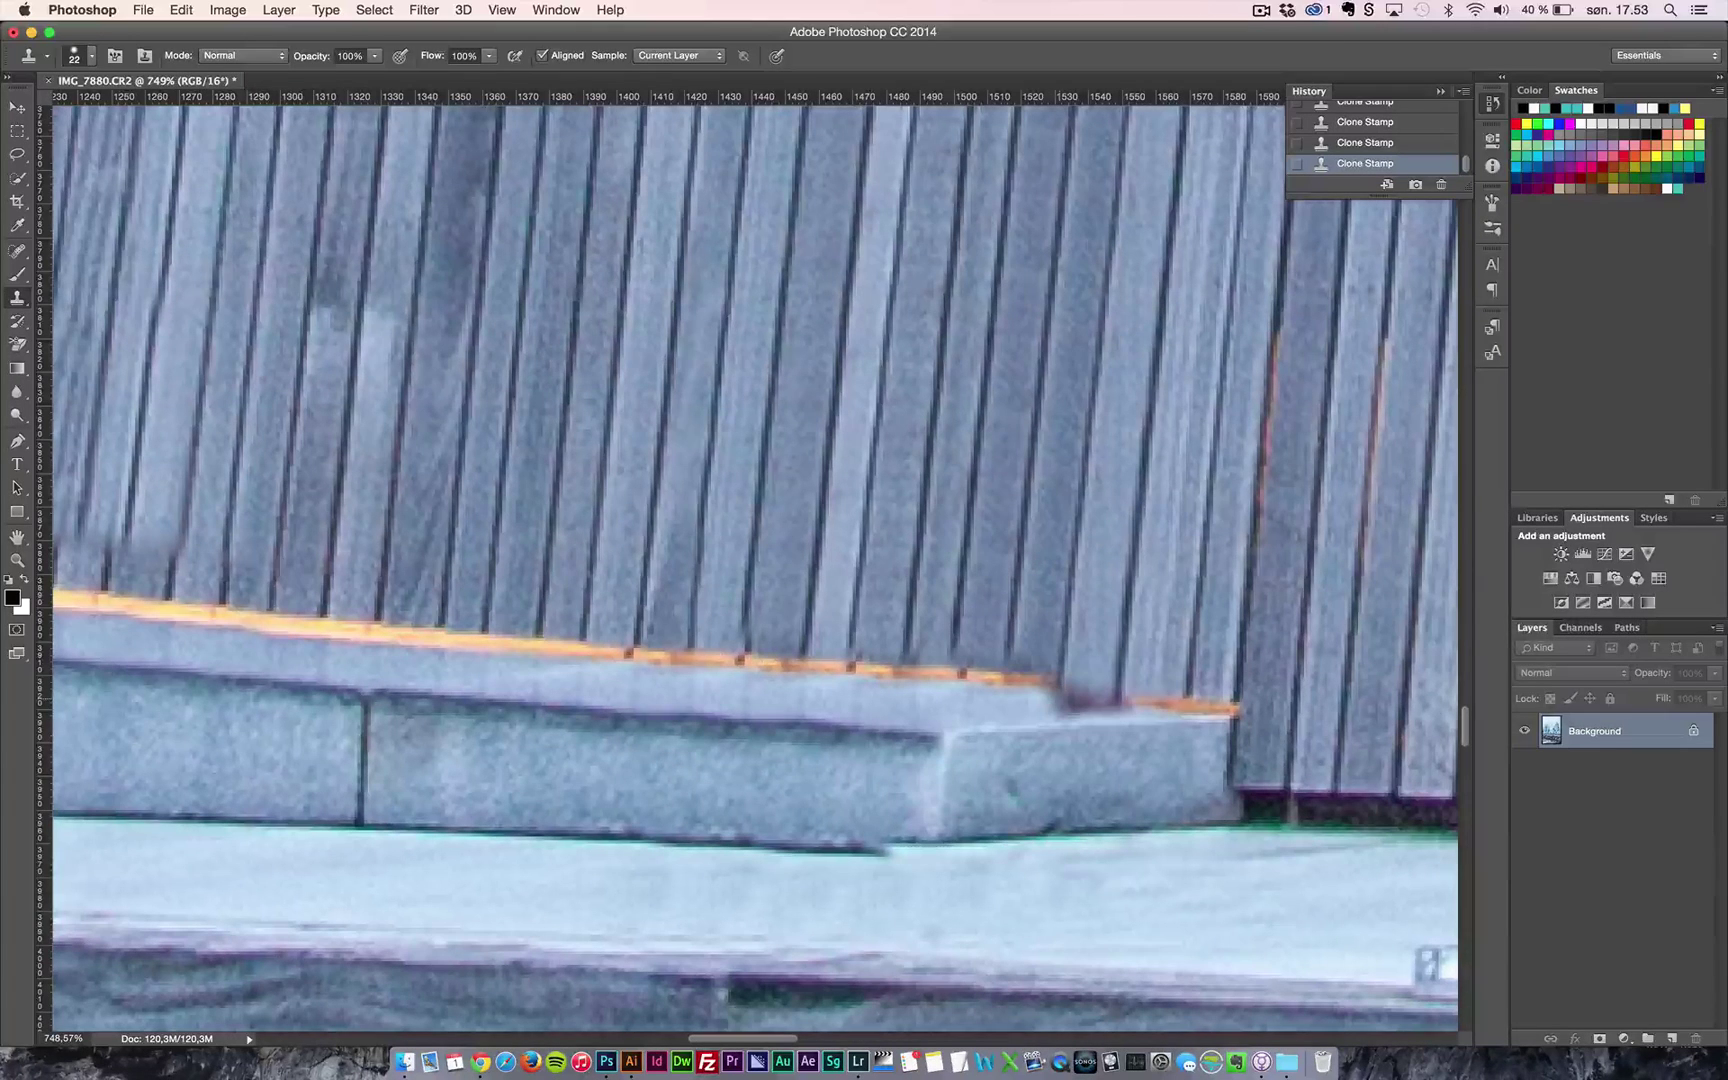
pyautogui.keyDown('alt'); pyautogui.click(990, 676); pyautogui.keyUp('alt')
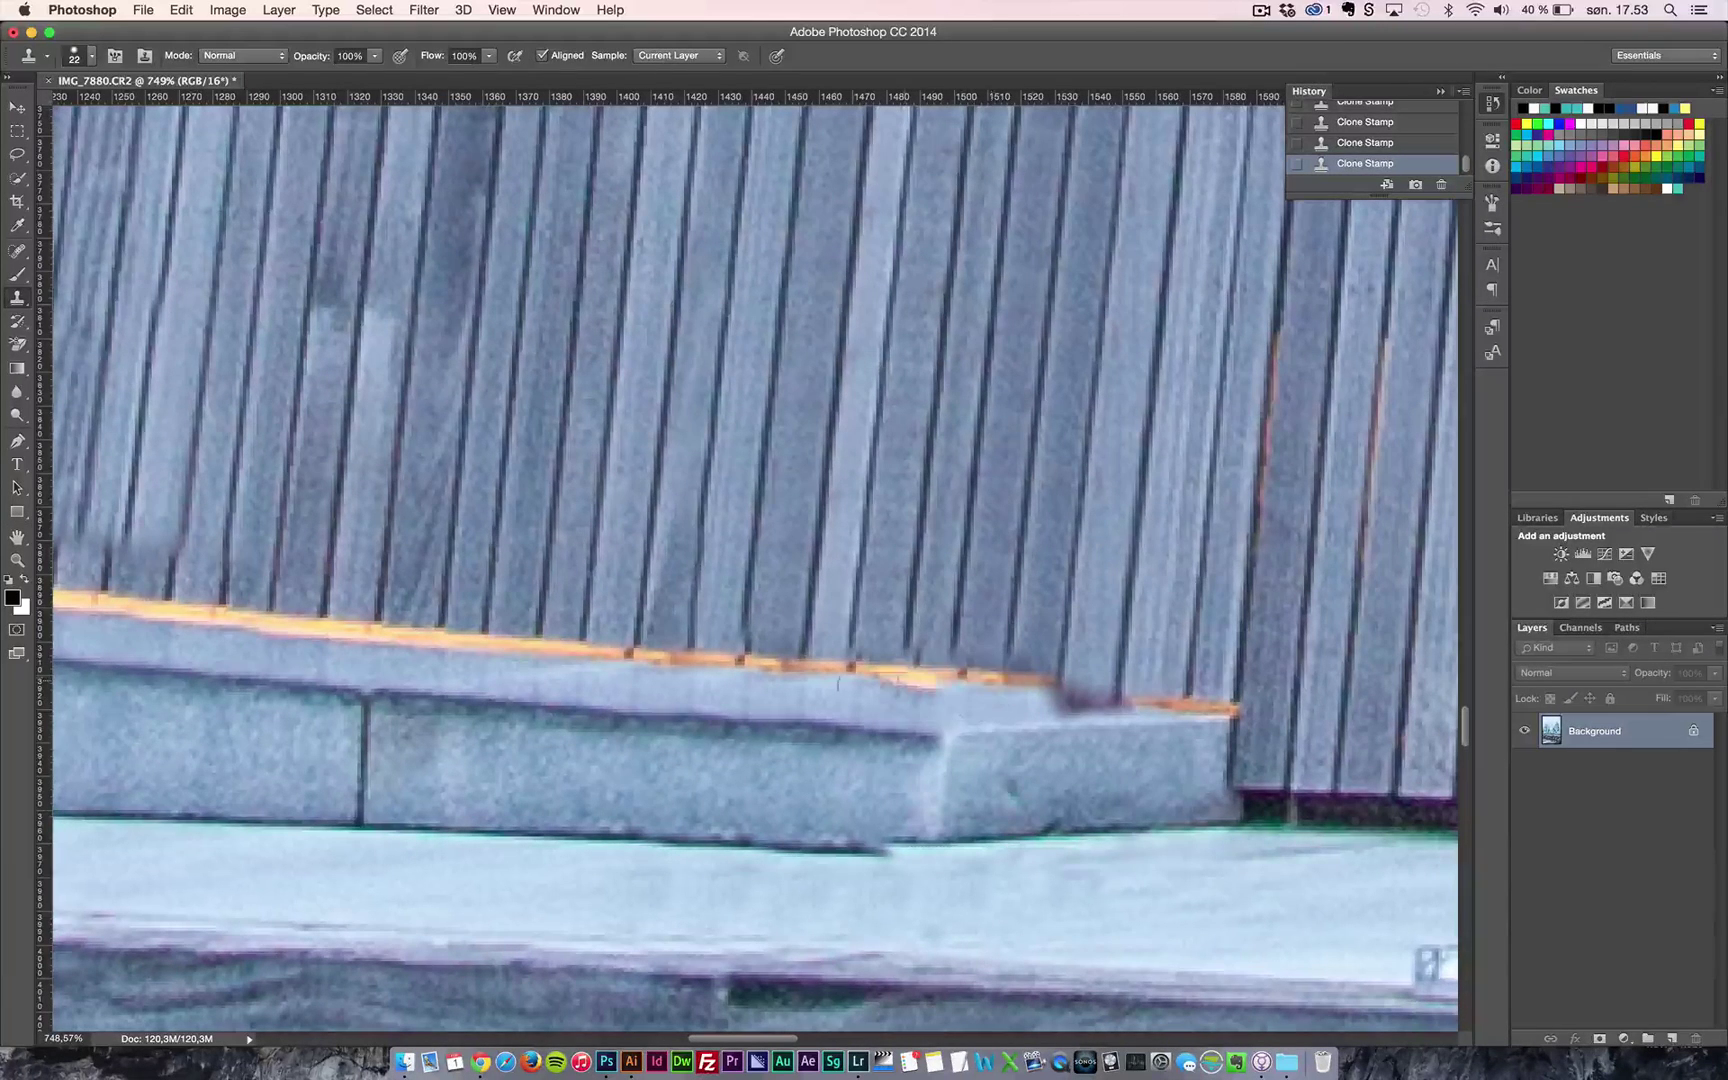
pyautogui.keyDown('alt'); pyautogui.click(475, 640); pyautogui.keyUp('alt')
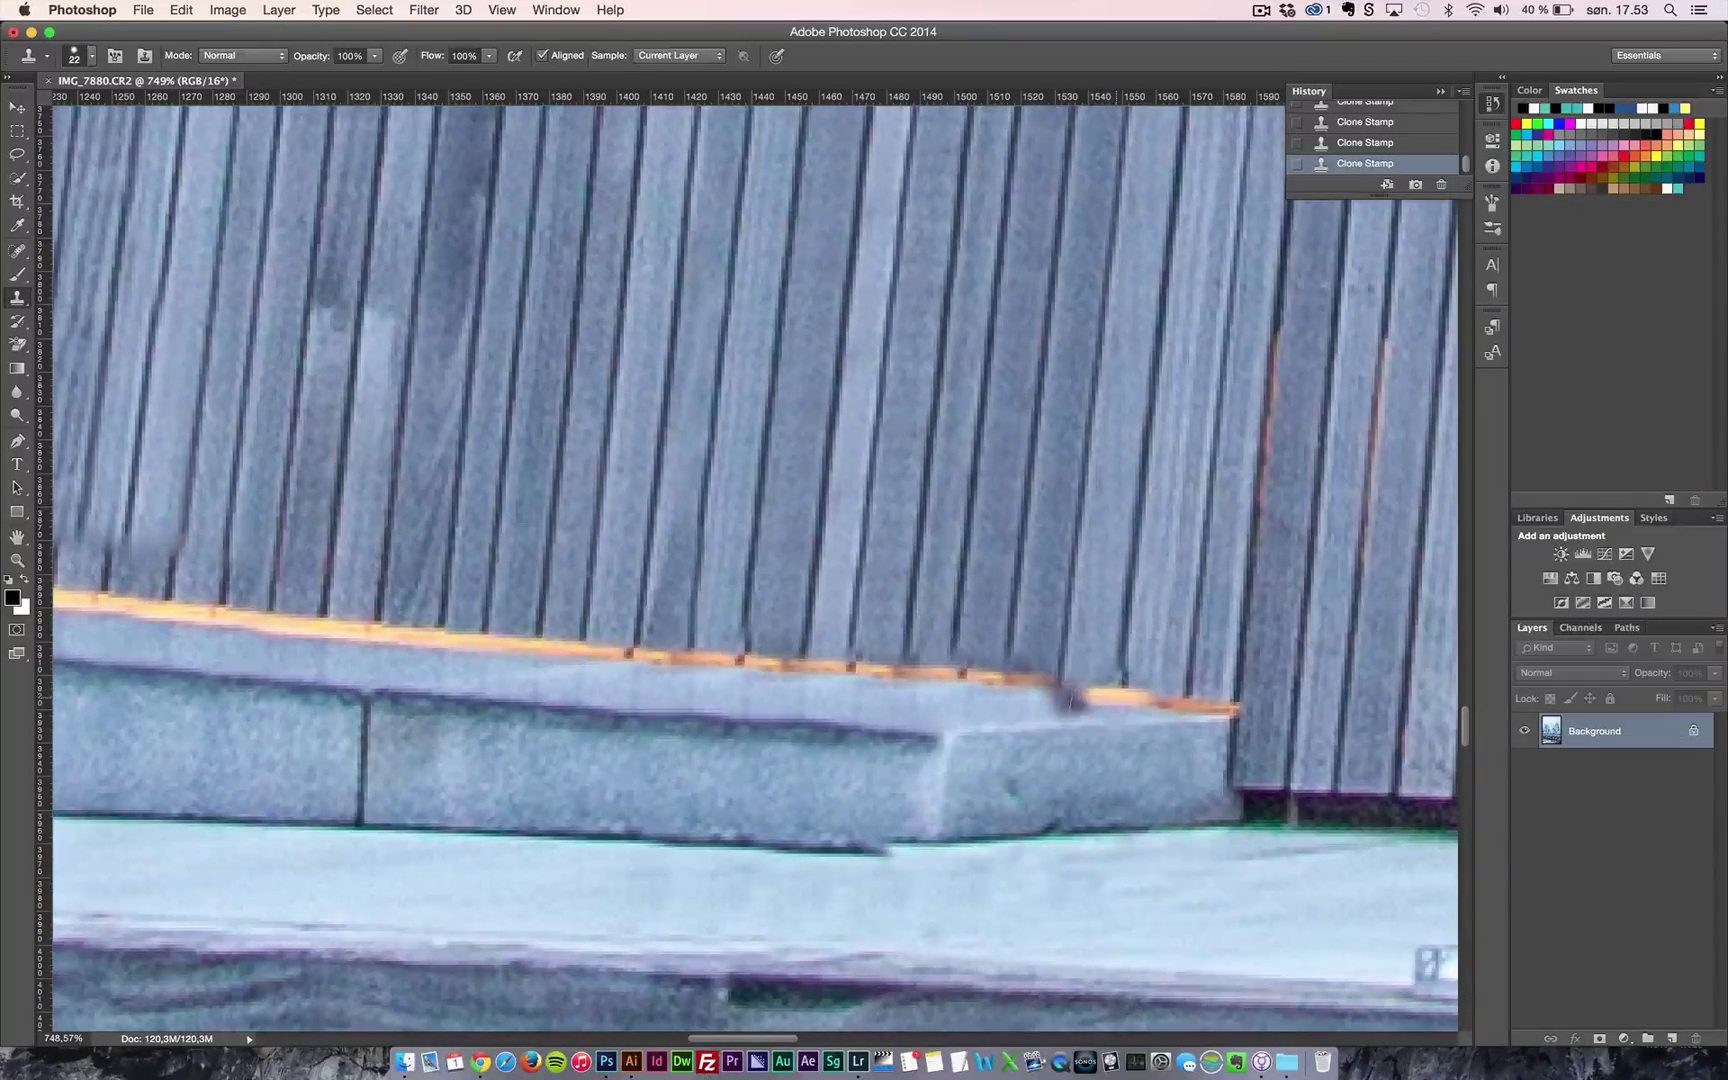
pyautogui.keyDown('alt'); pyautogui.click(1190, 707); pyautogui.keyUp('alt')
pyautogui.moveTo(1088, 716); pyautogui.dragTo(1105, 700)
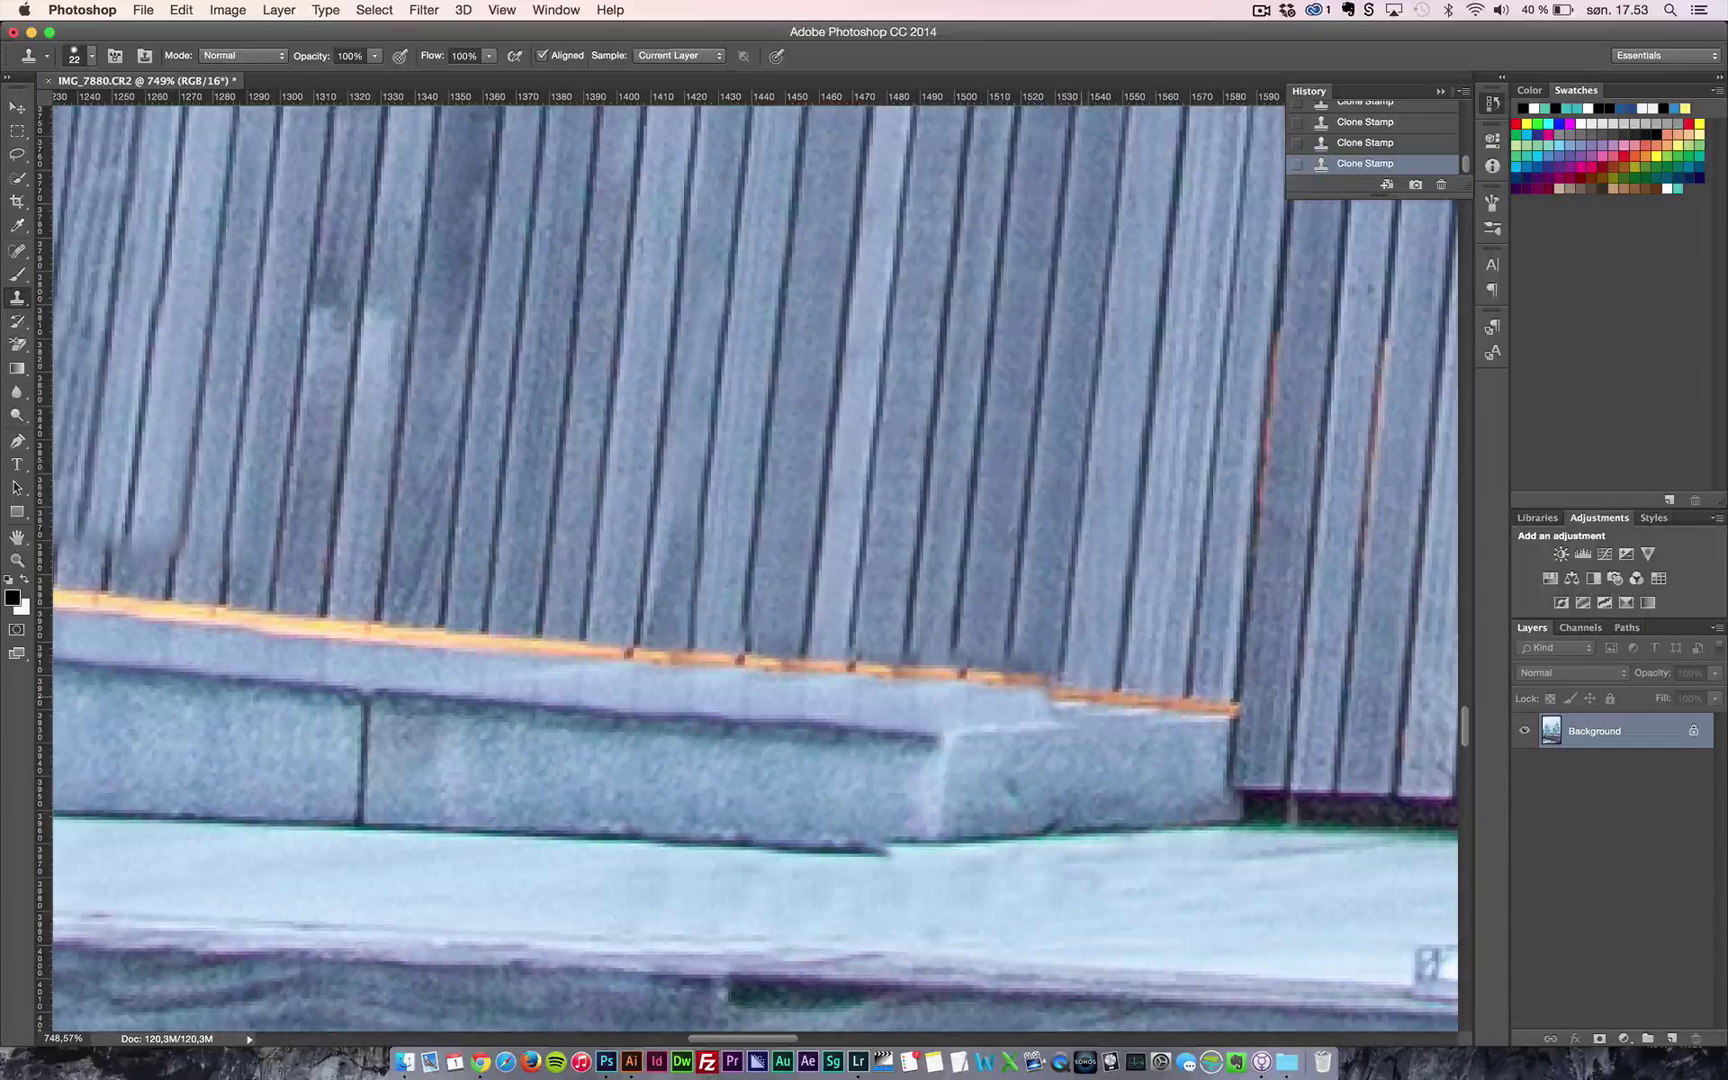
# - Continue cloning the orange strip and its light lower edge back along the bench to join the older strip section
pyautogui.click(1050, 705)
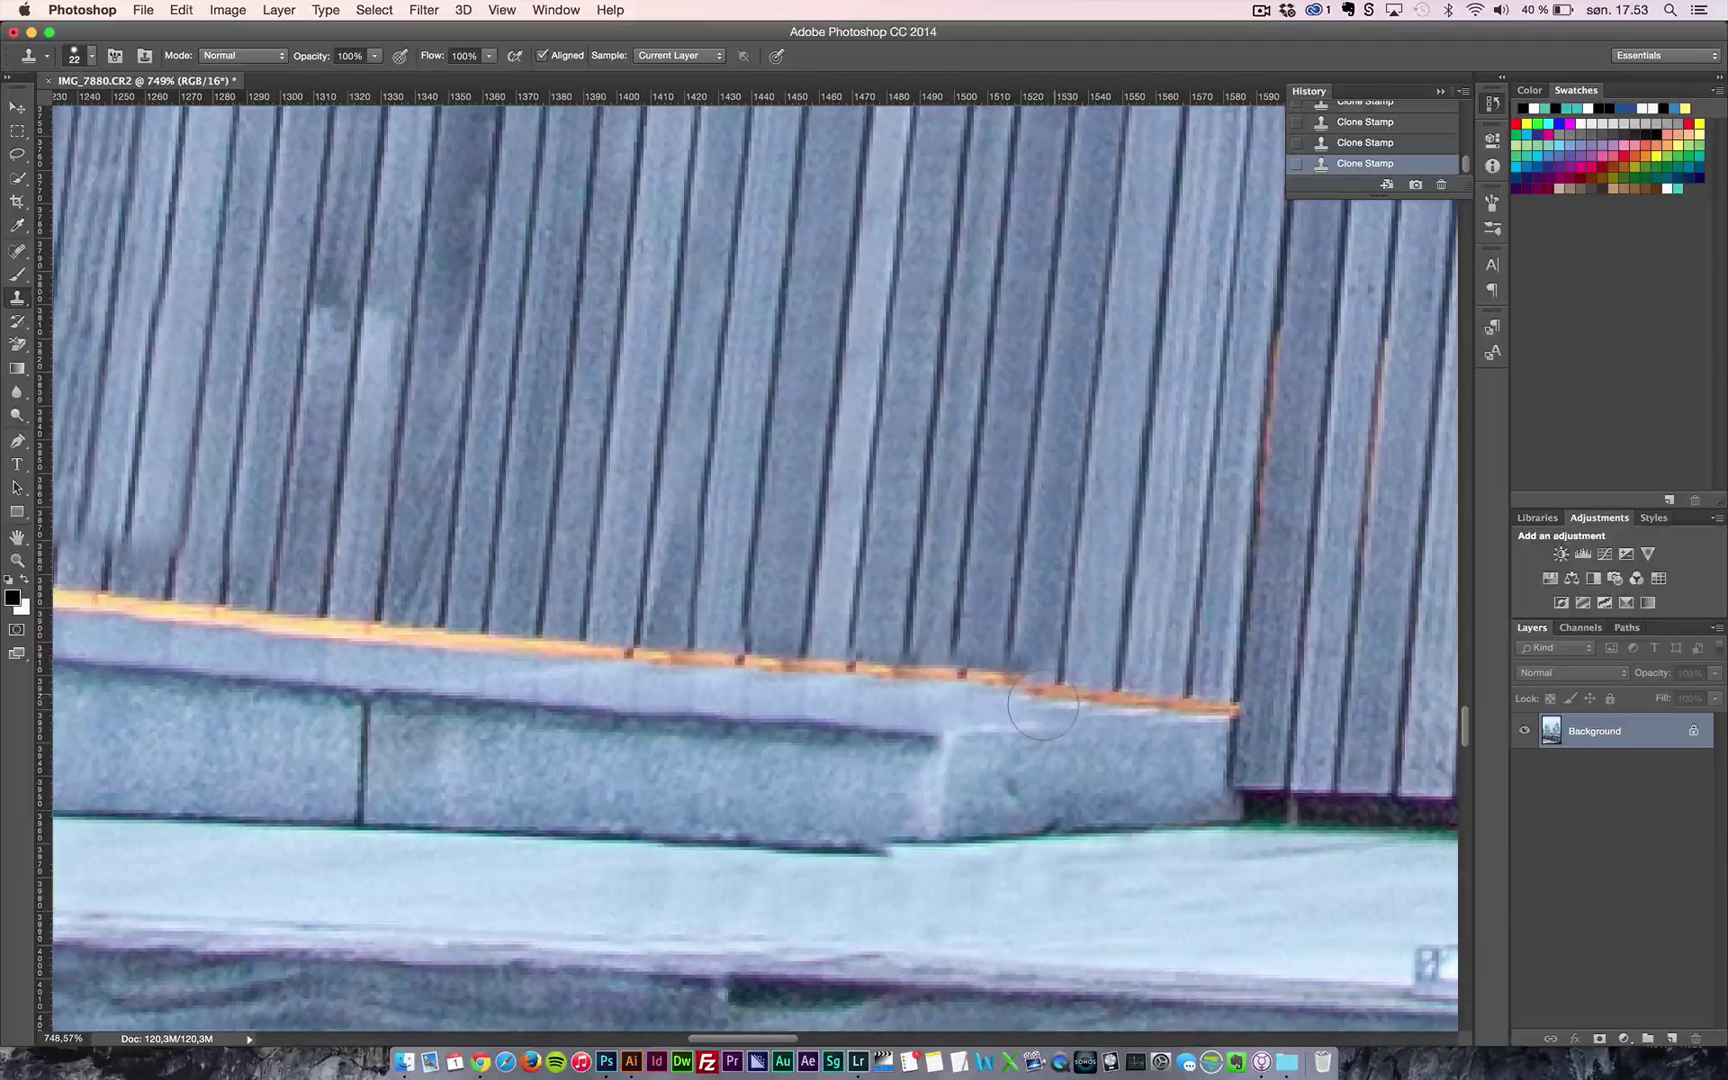
pyautogui.click(1022, 697)
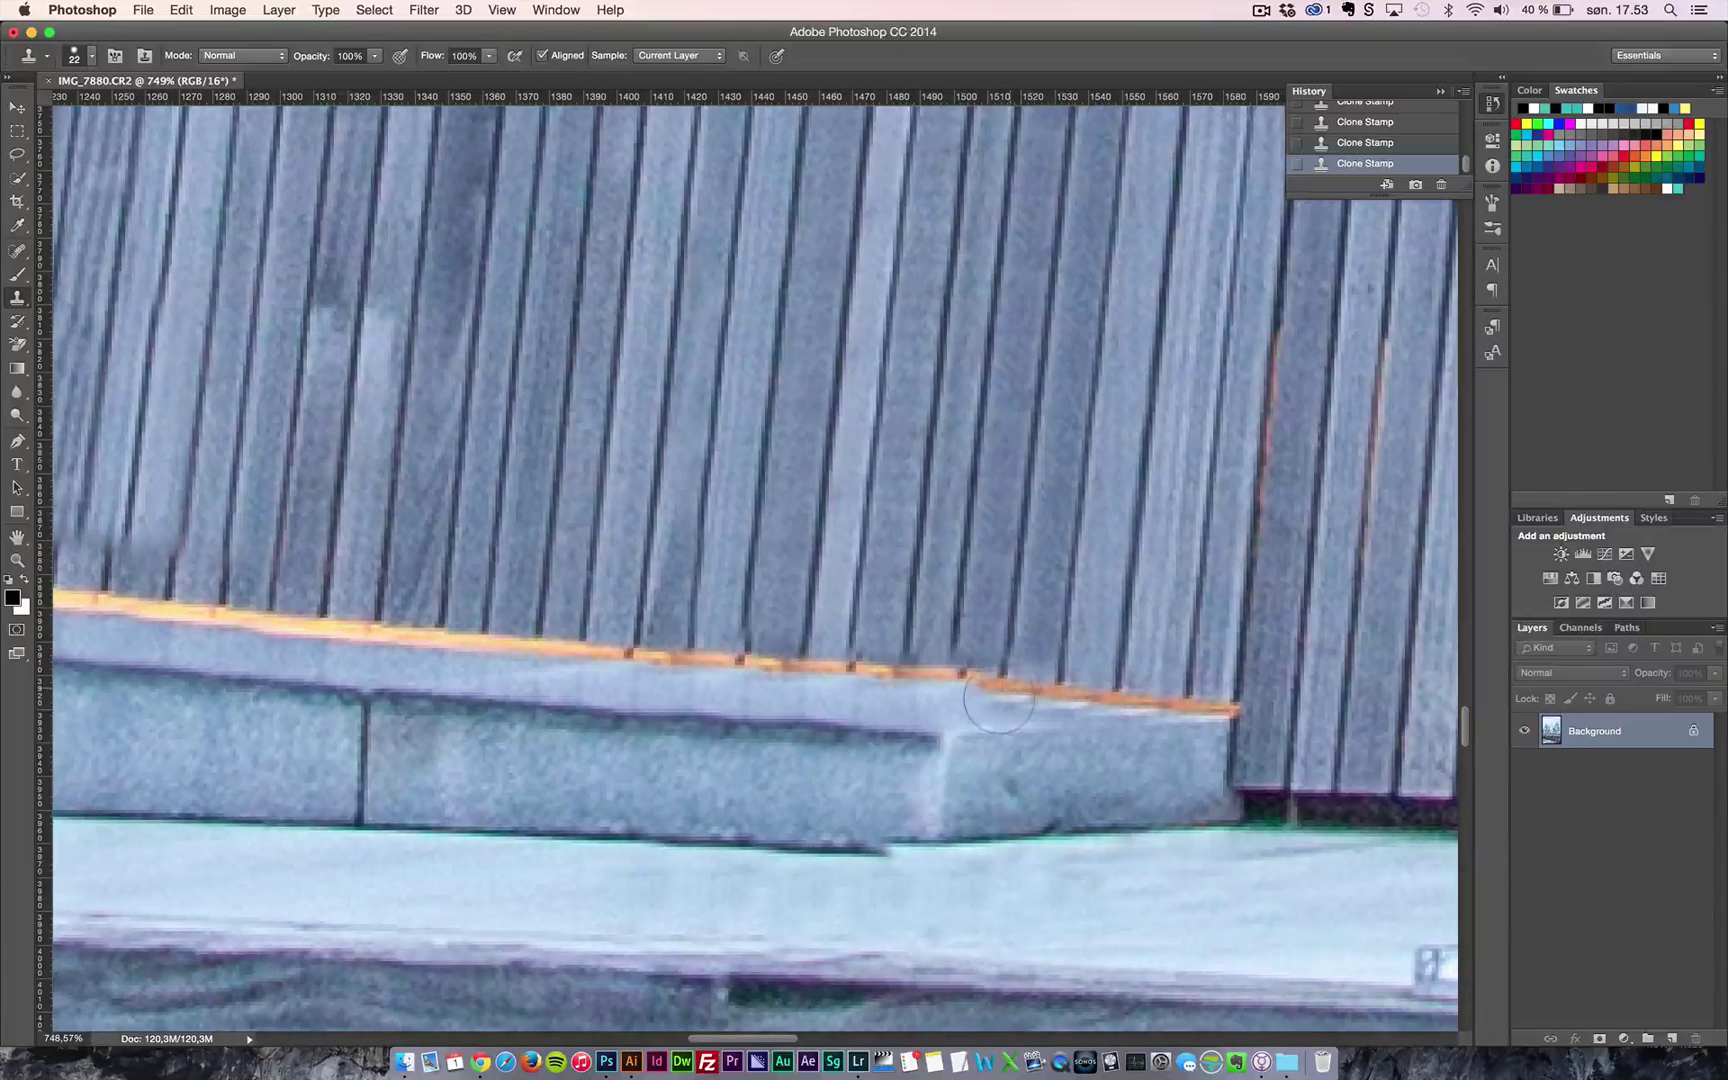
pyautogui.moveTo(998, 699); pyautogui.dragTo(951, 692)
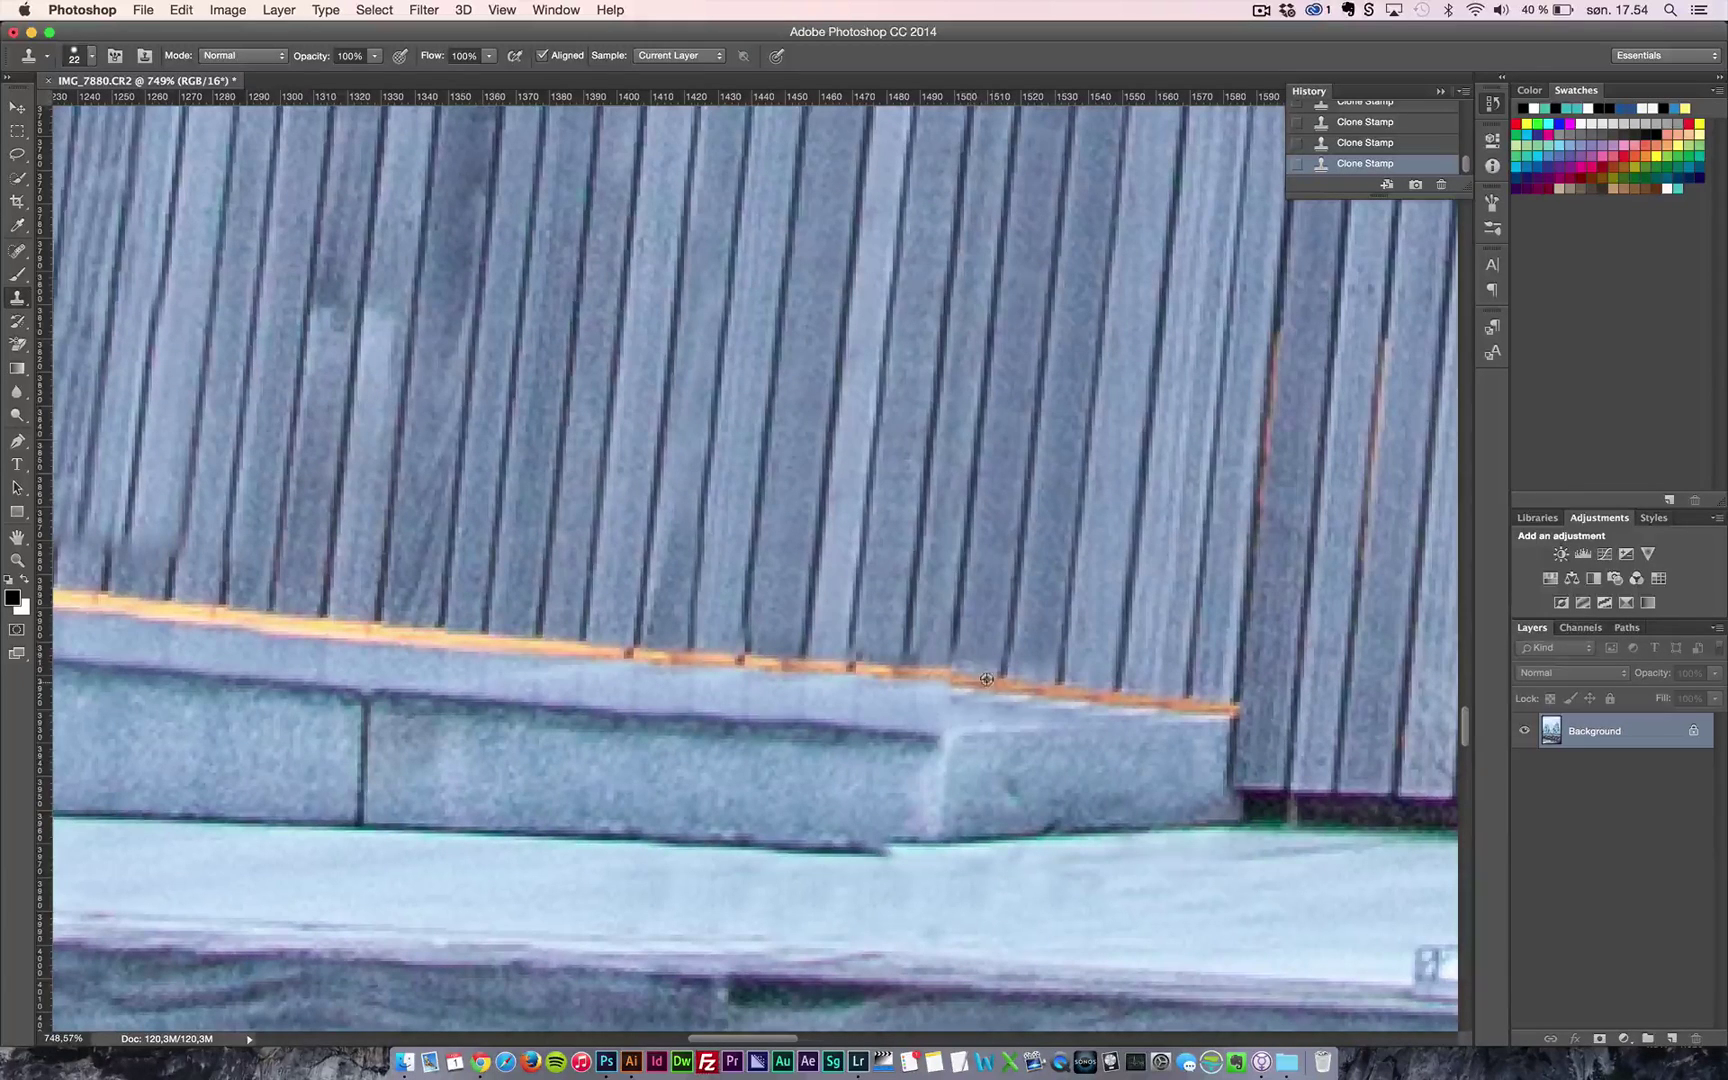
pyautogui.click(968, 675)
pyautogui.moveTo(944, 686); pyautogui.dragTo(850, 689)
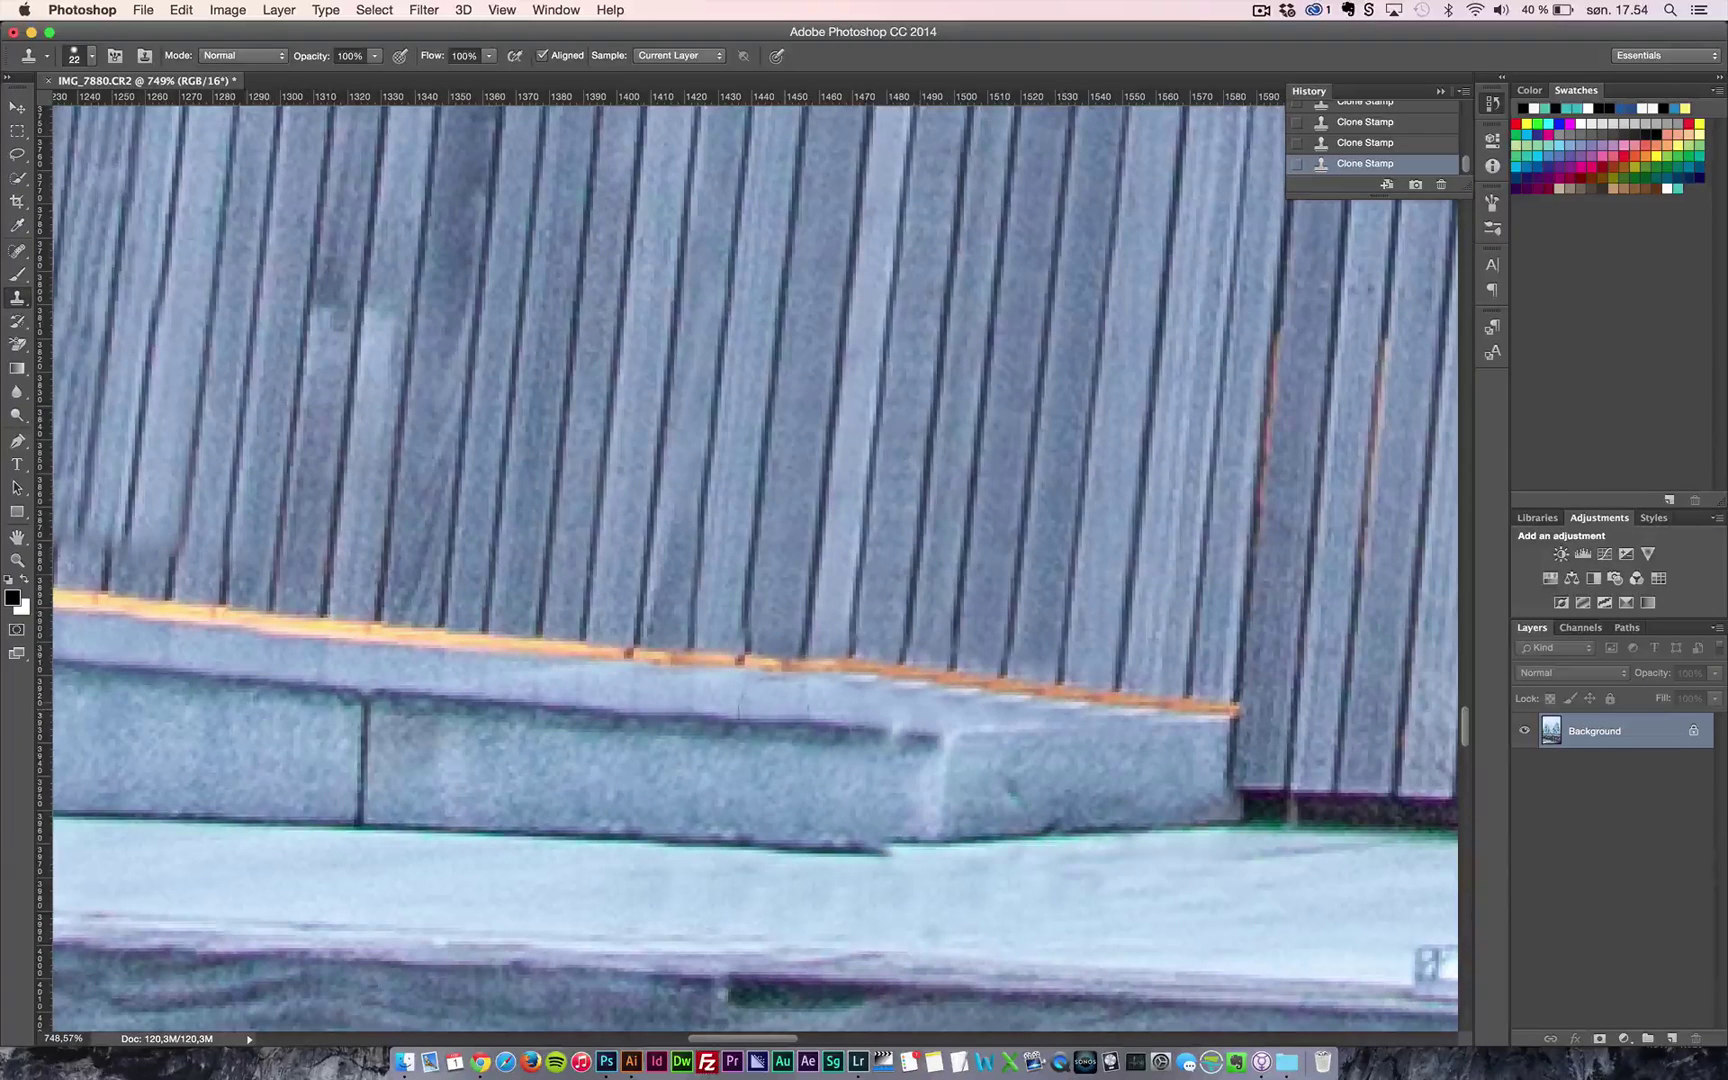
# - Clone over the offset end of the dark line under the bench front so it meets the rebuilt corner
pyautogui.click(928, 764)
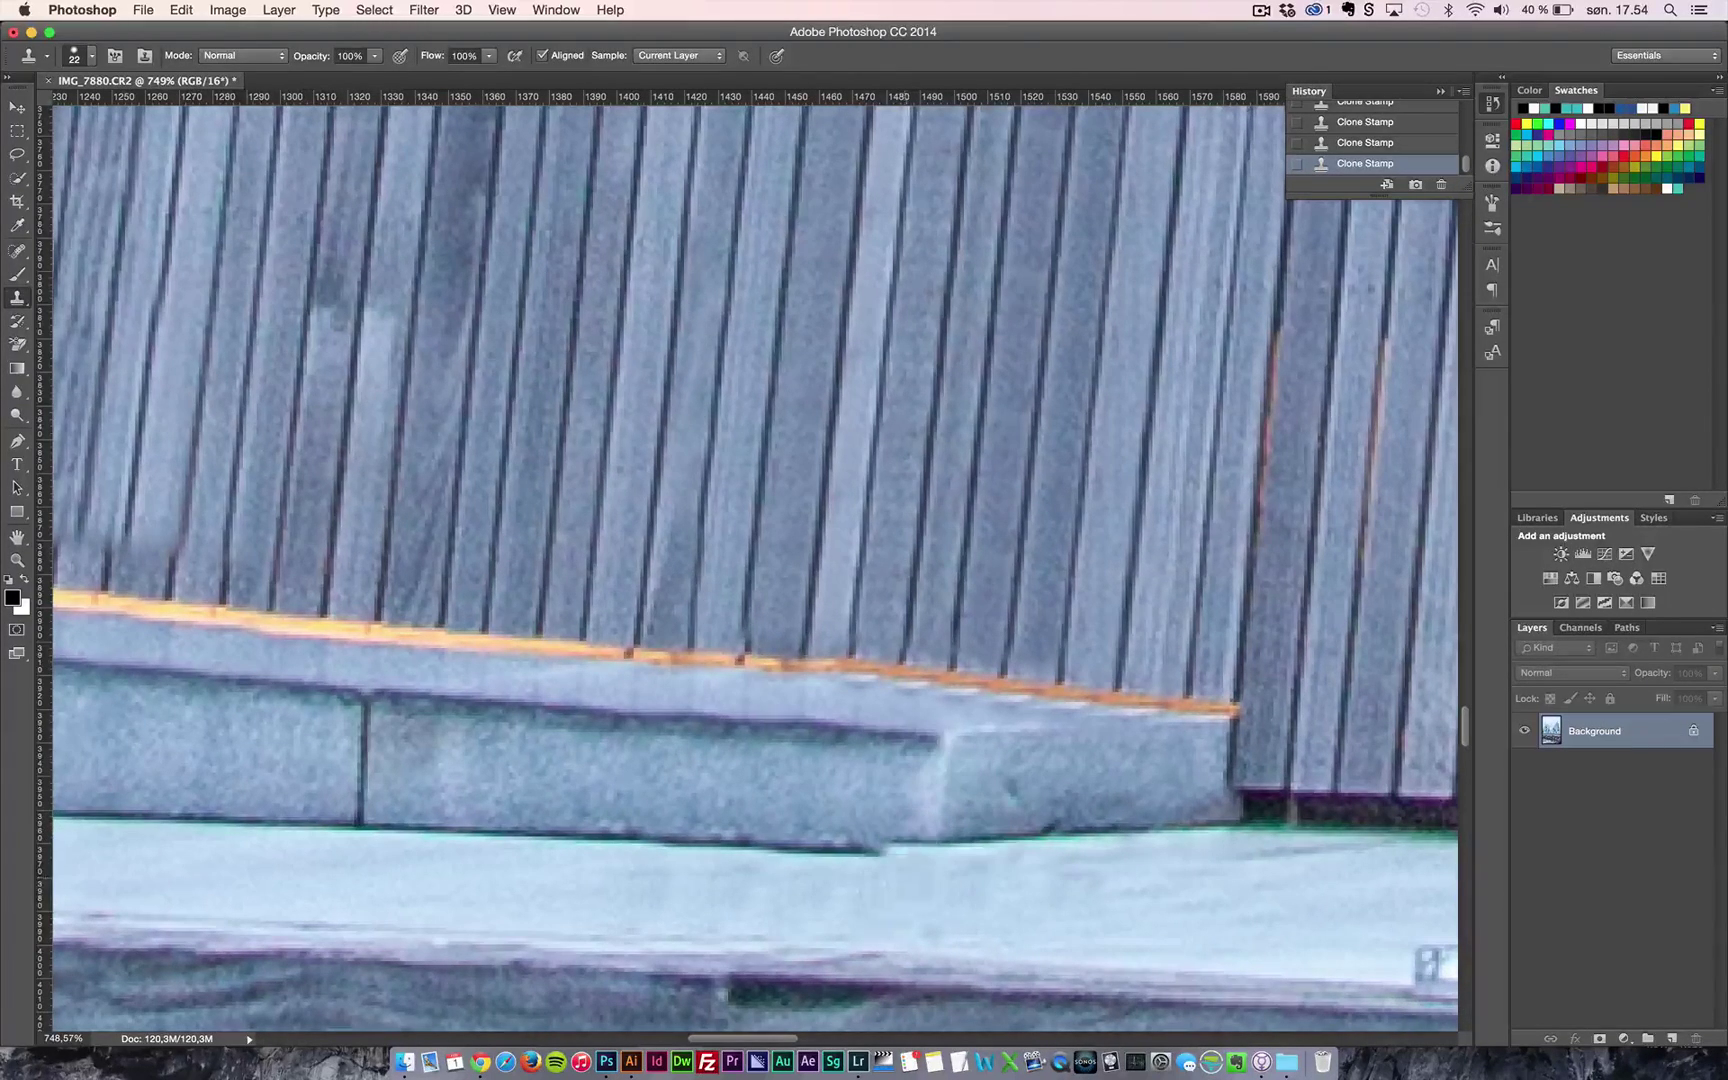
pyautogui.press('z')
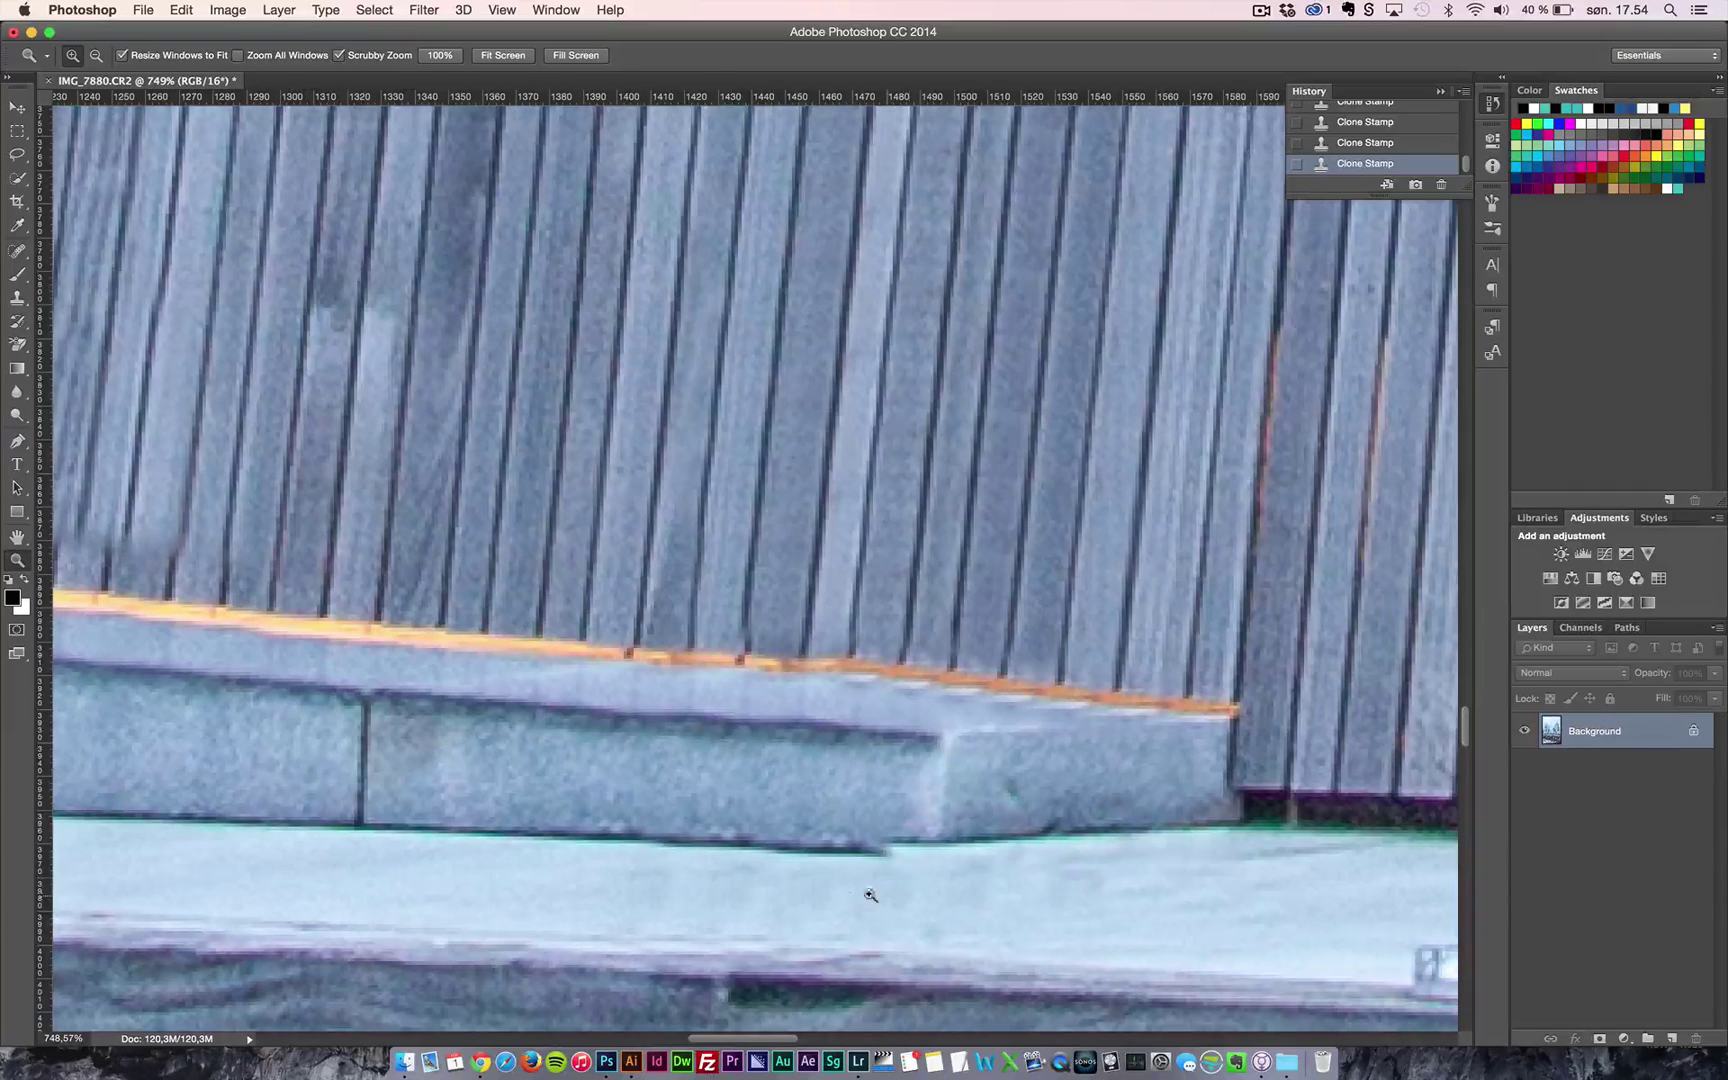
pyautogui.press('s')
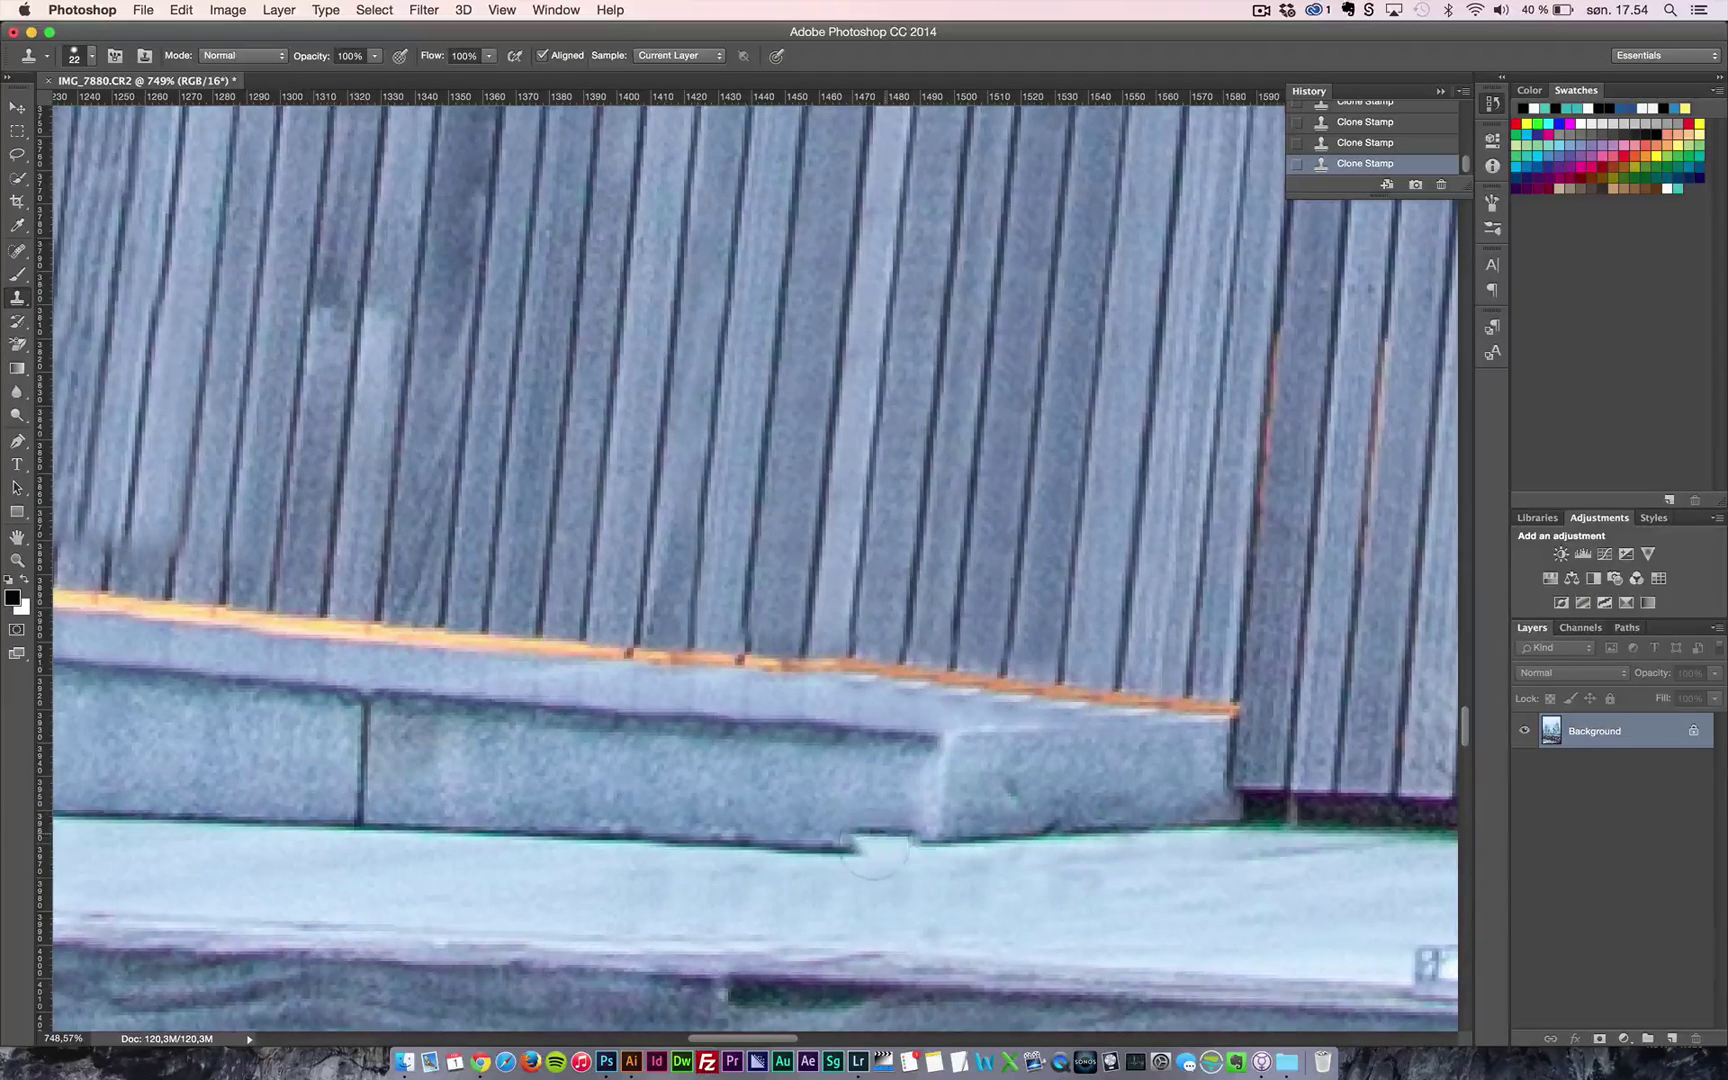
pyautogui.click(873, 858)
pyautogui.click(808, 860)
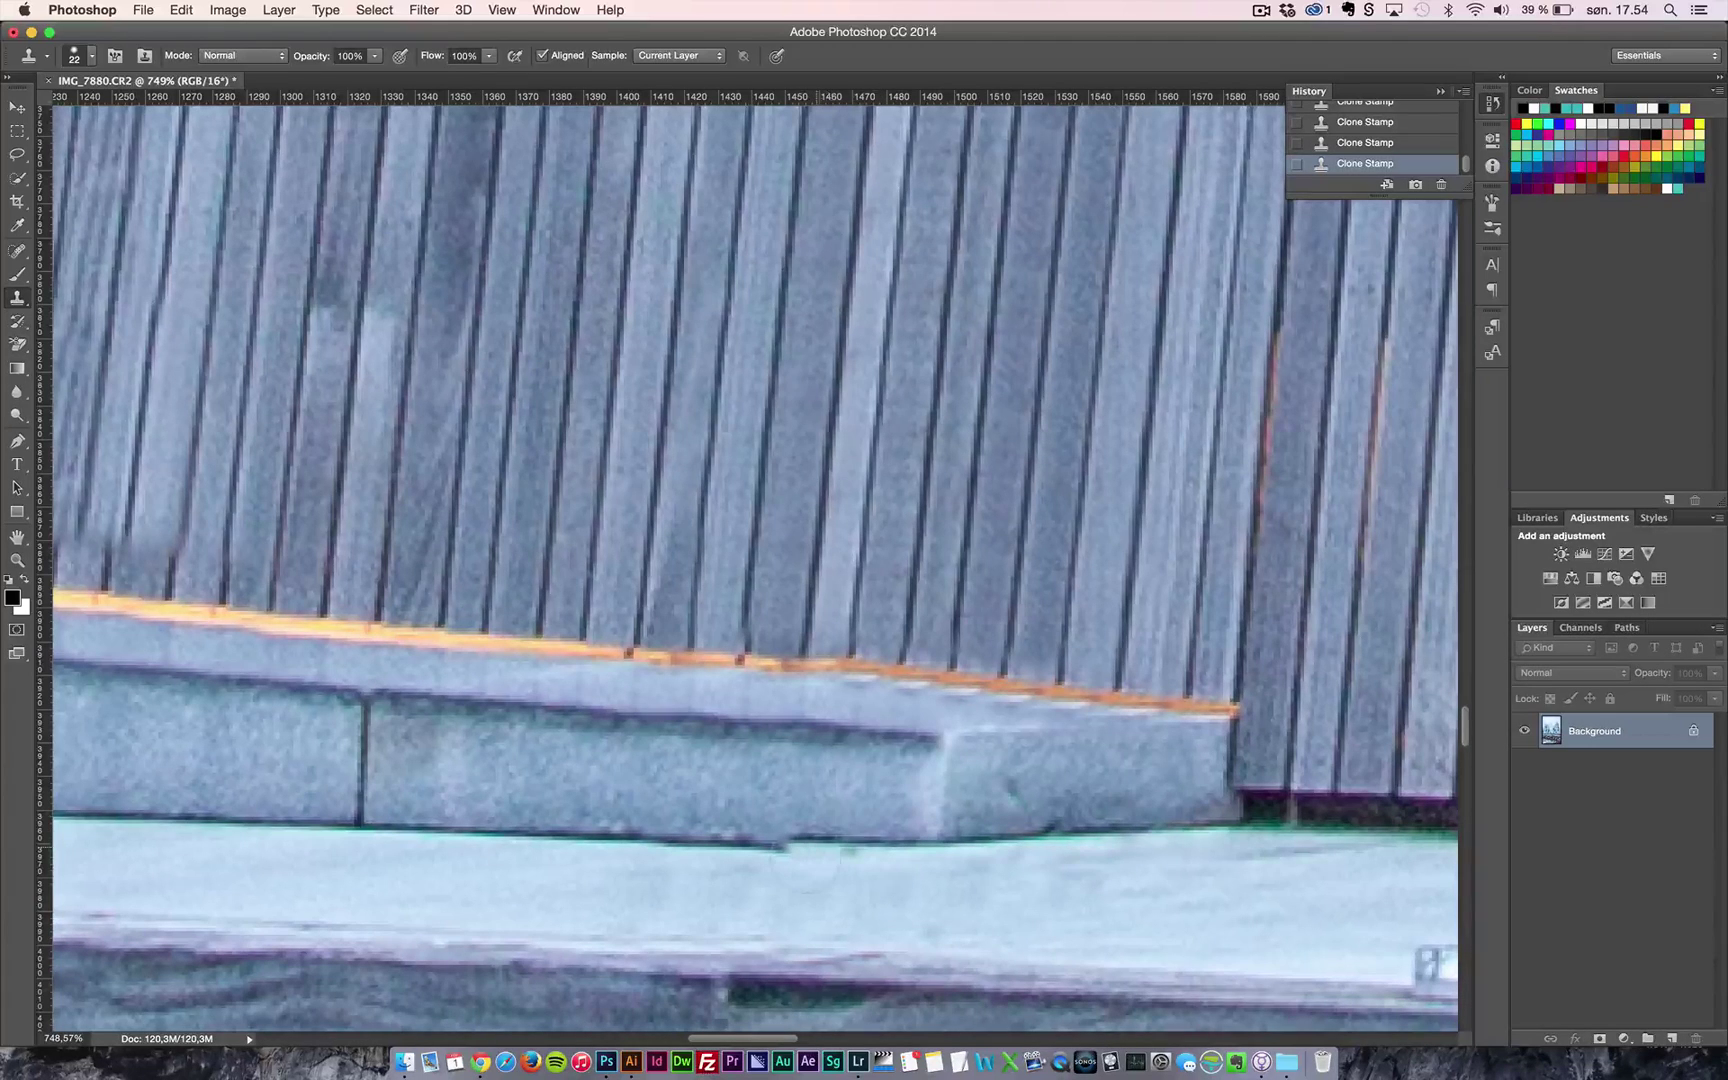
pyautogui.moveTo(775, 866); pyautogui.dragTo(450, 864)
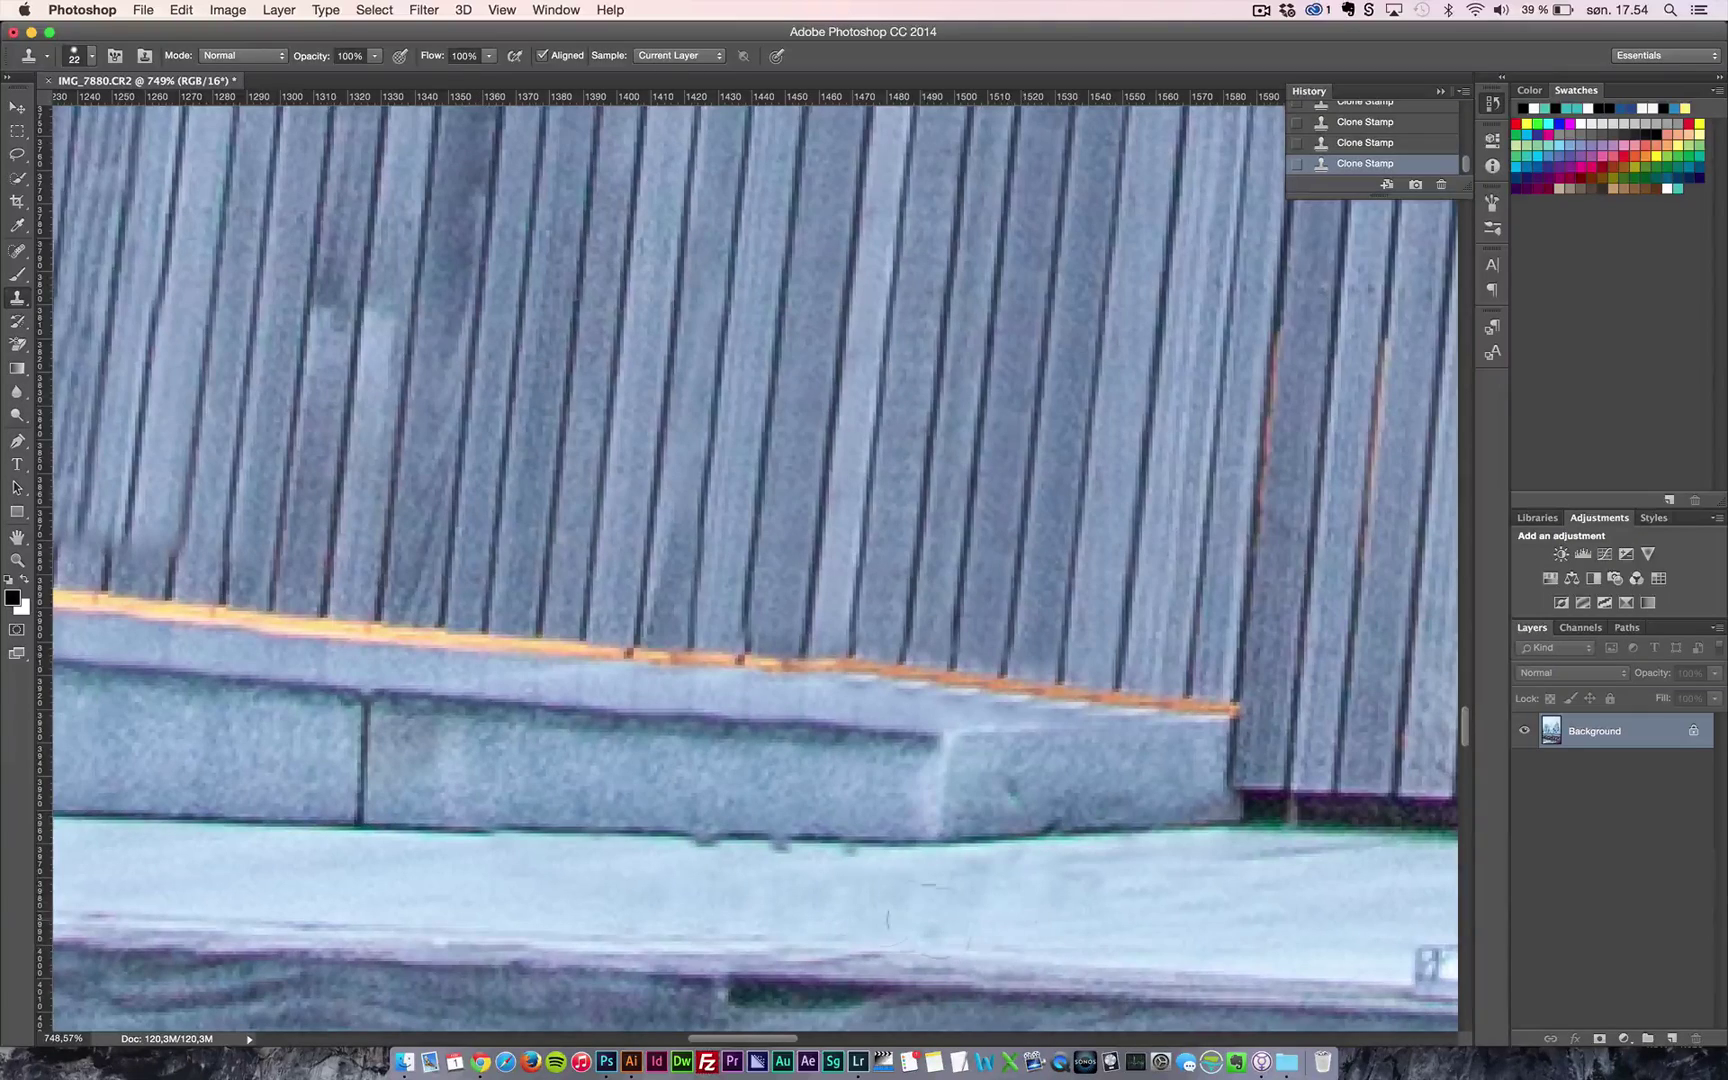
# - Clone clean edge and paving over the small grey spots left just below the bench's bottom line
pyautogui.press('z')
pyautogui.click(812, 876)
pyautogui.moveTo(812, 876); pyautogui.dragTo(845, 853)
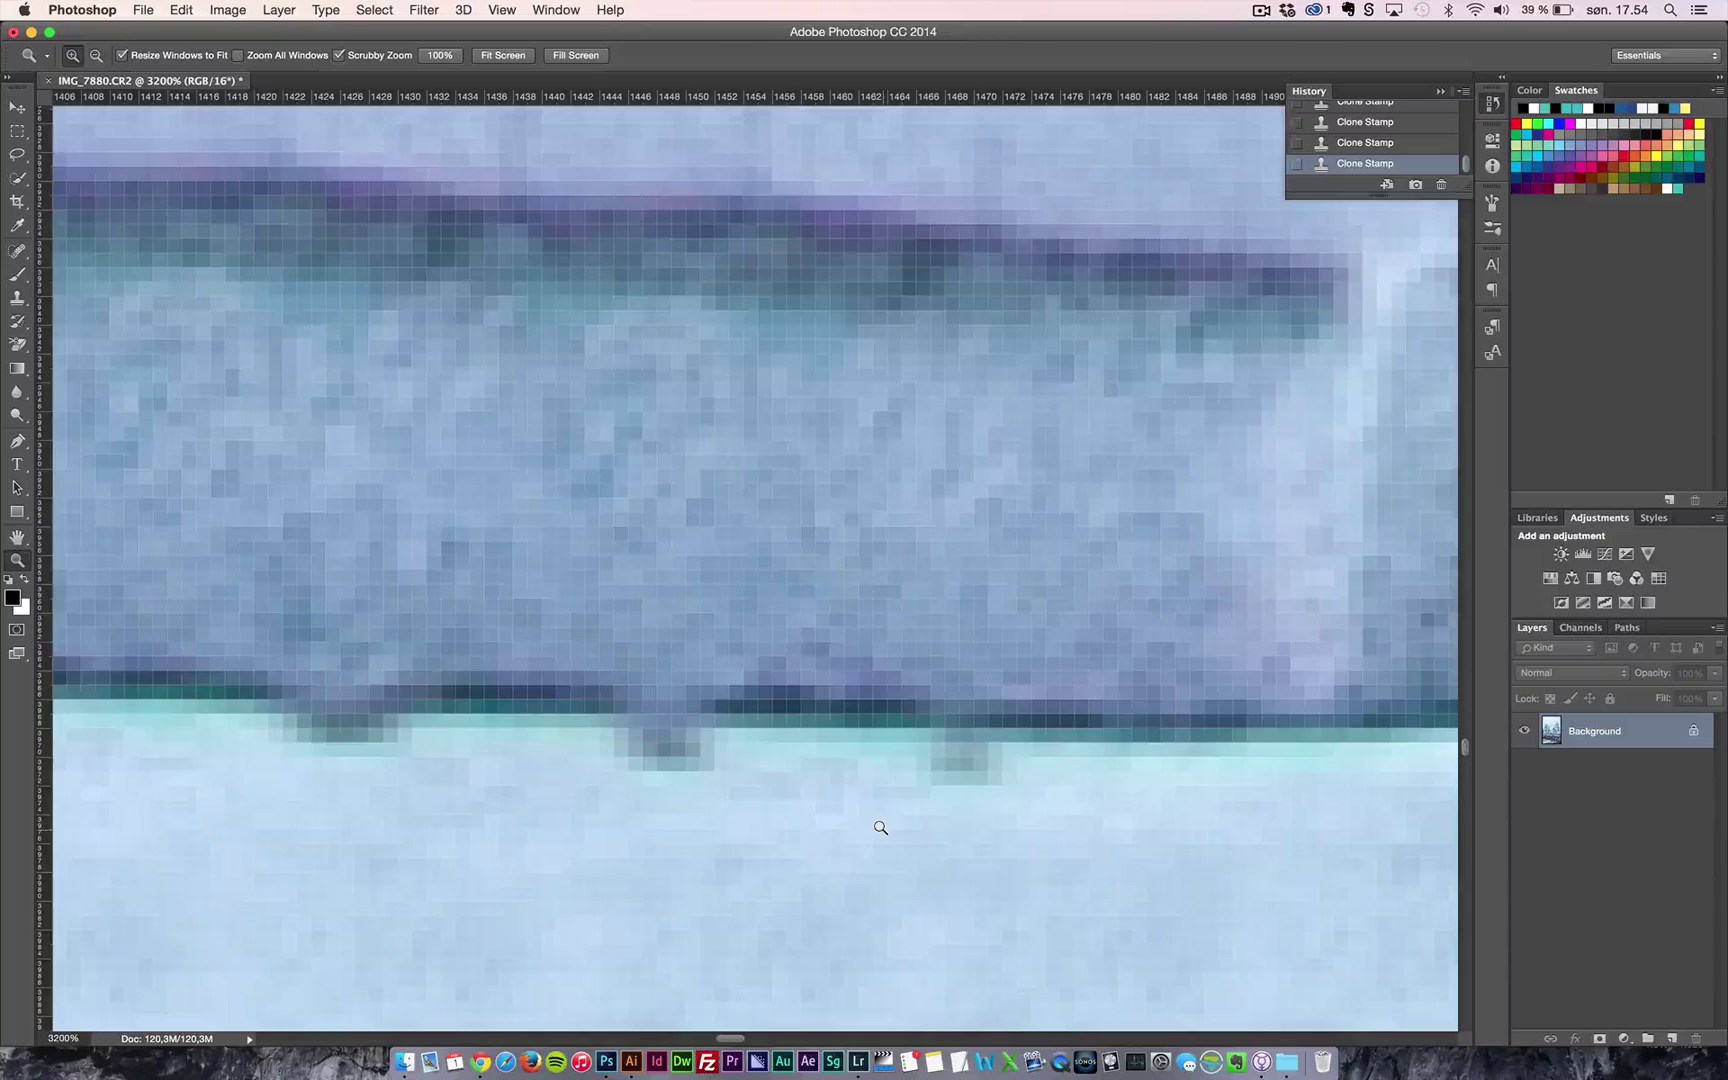
pyautogui.keyDown('alt'); pyautogui.click(880, 827); pyautogui.keyUp('alt')
pyautogui.keyDown('alt'); pyautogui.click(945, 849); pyautogui.keyUp('alt')
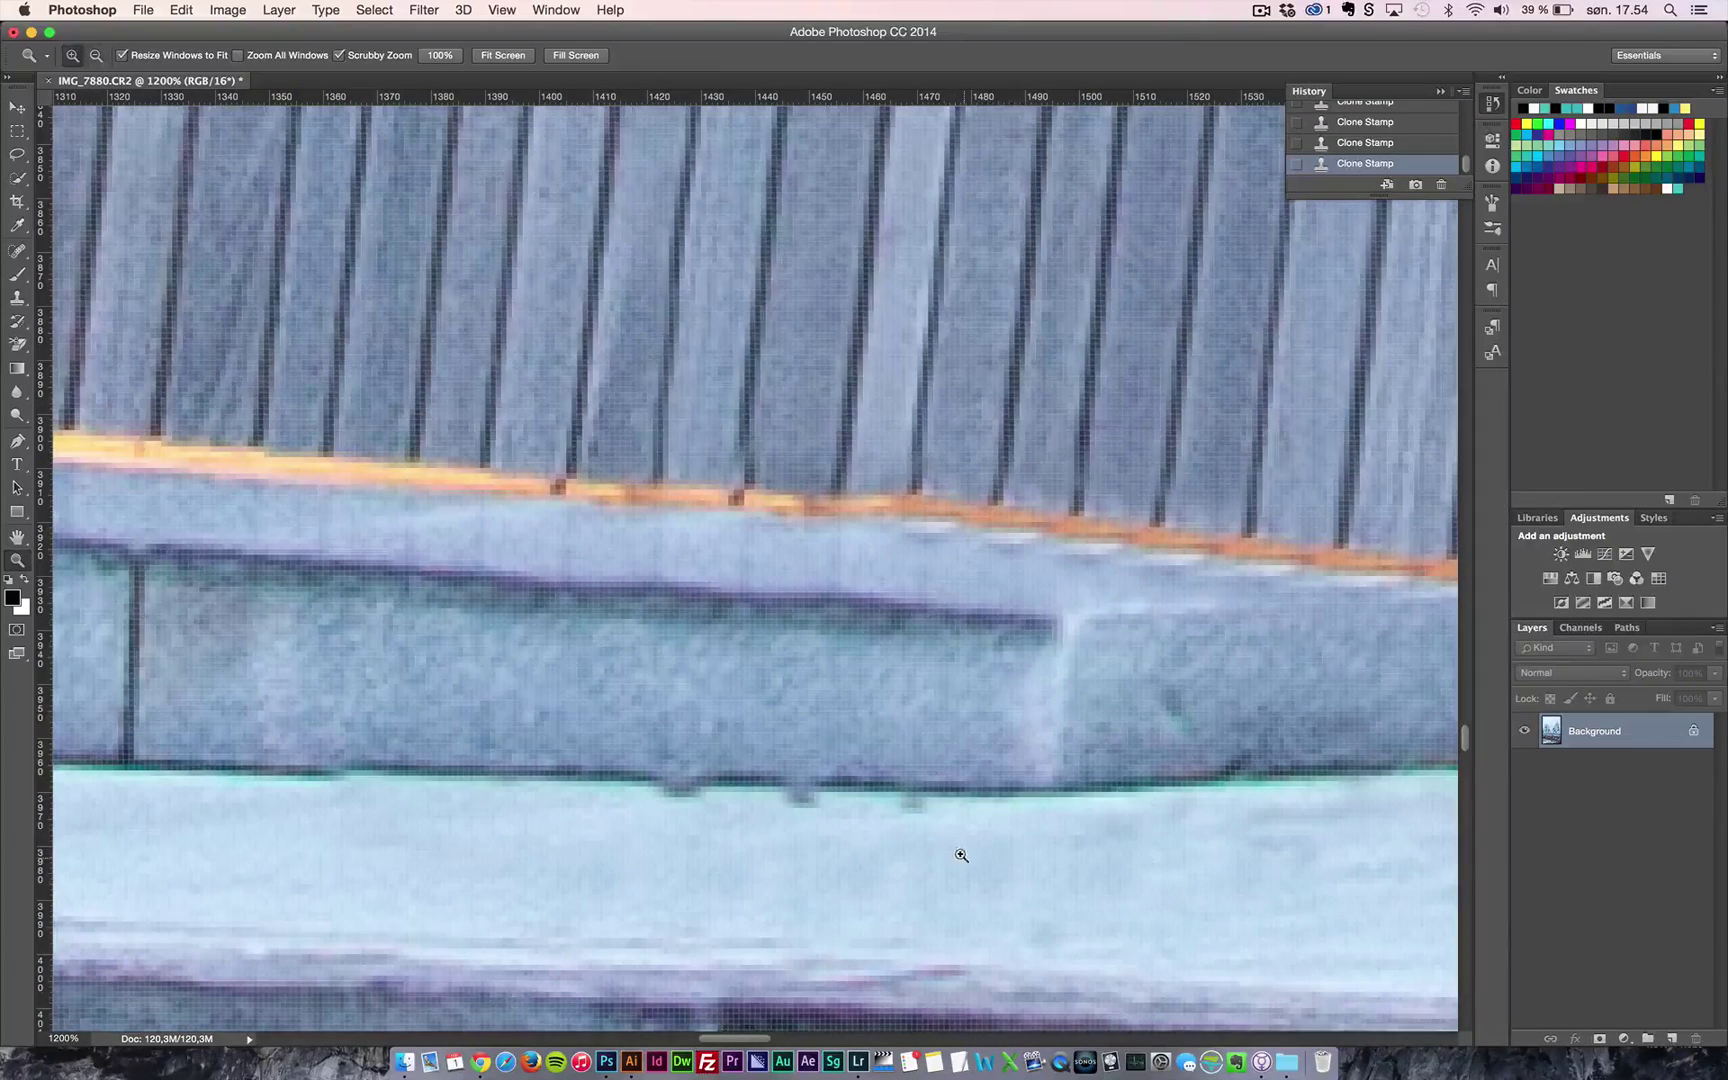
pyautogui.press('s')
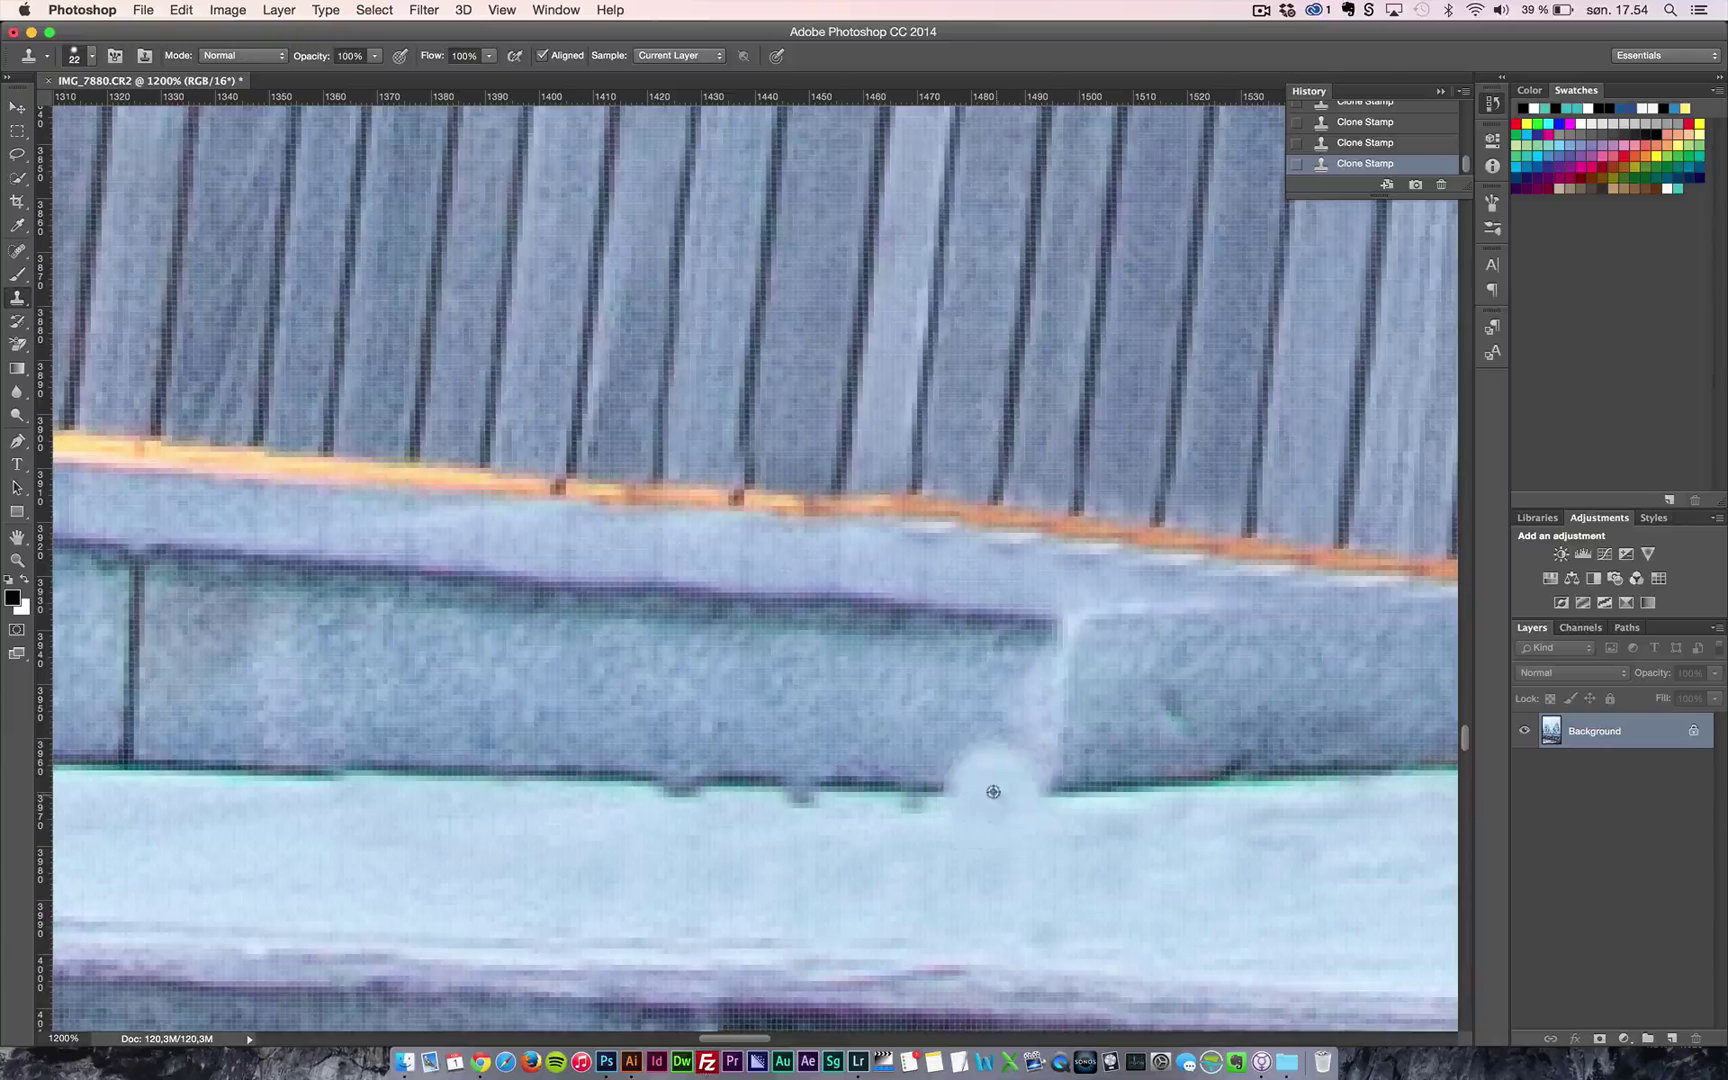
pyautogui.keyDown('alt'); pyautogui.click(993, 791); pyautogui.keyUp('alt')
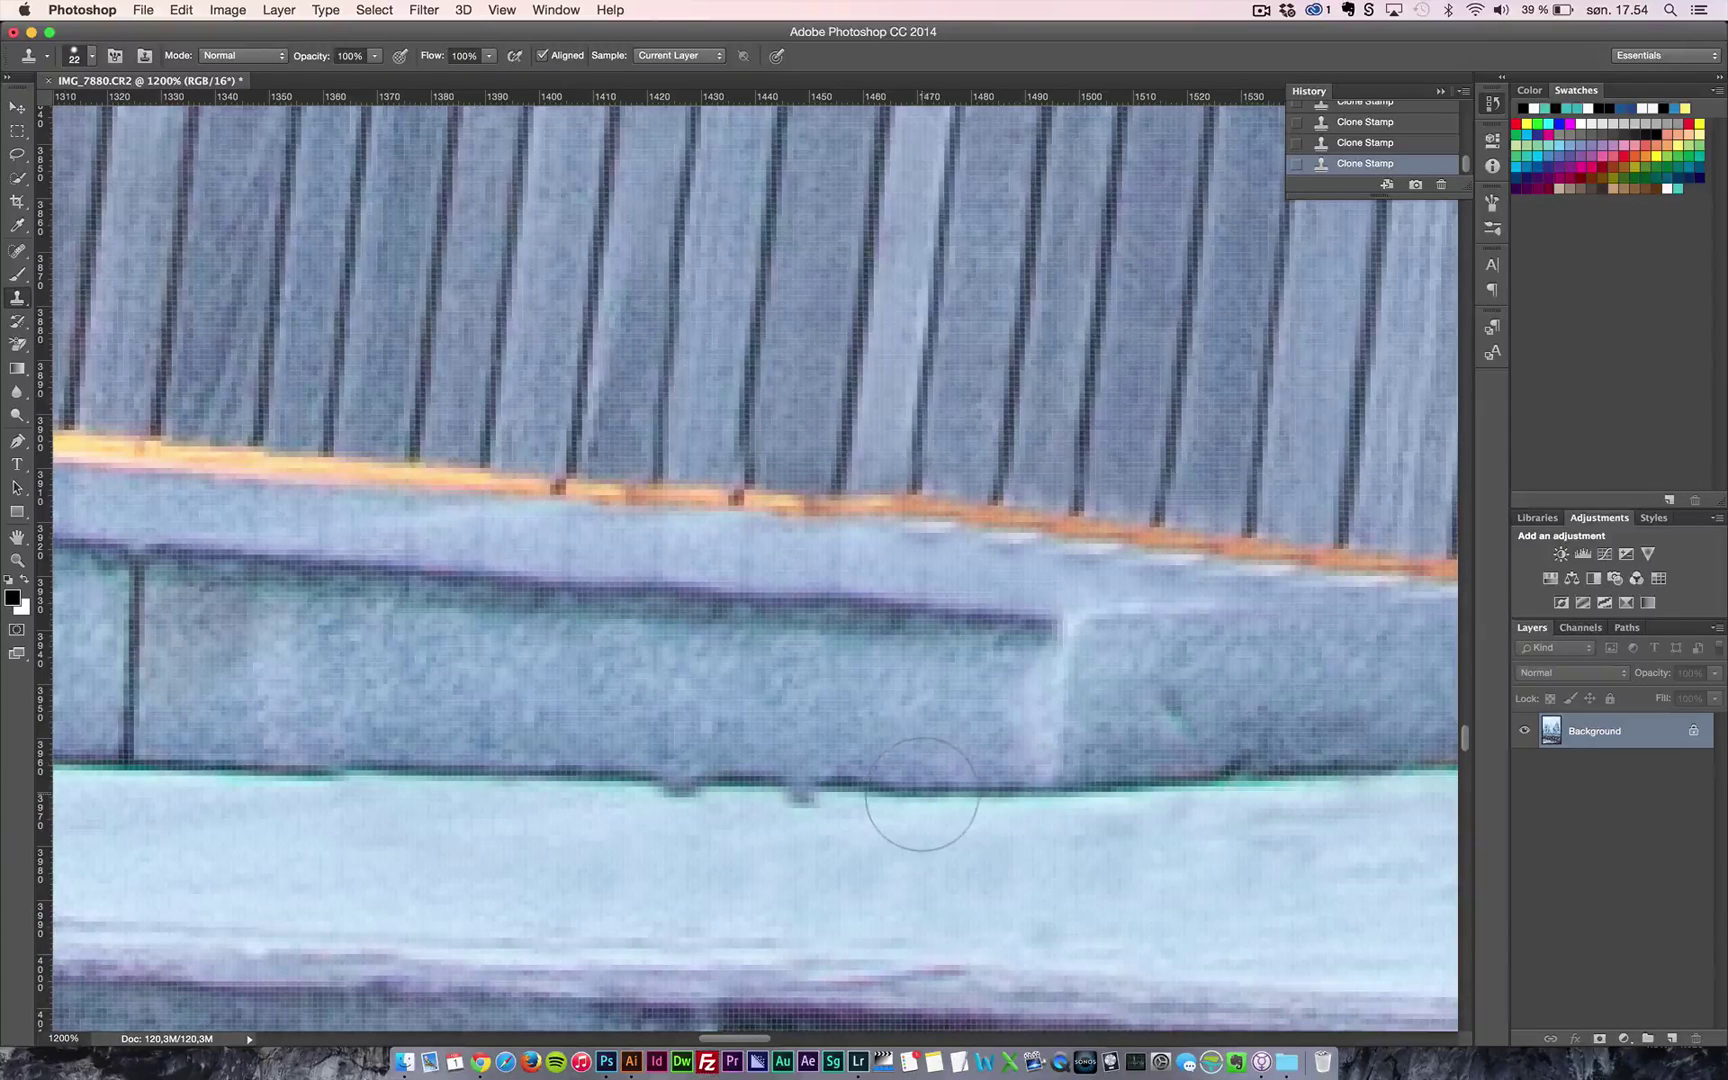
pyautogui.click(921, 795)
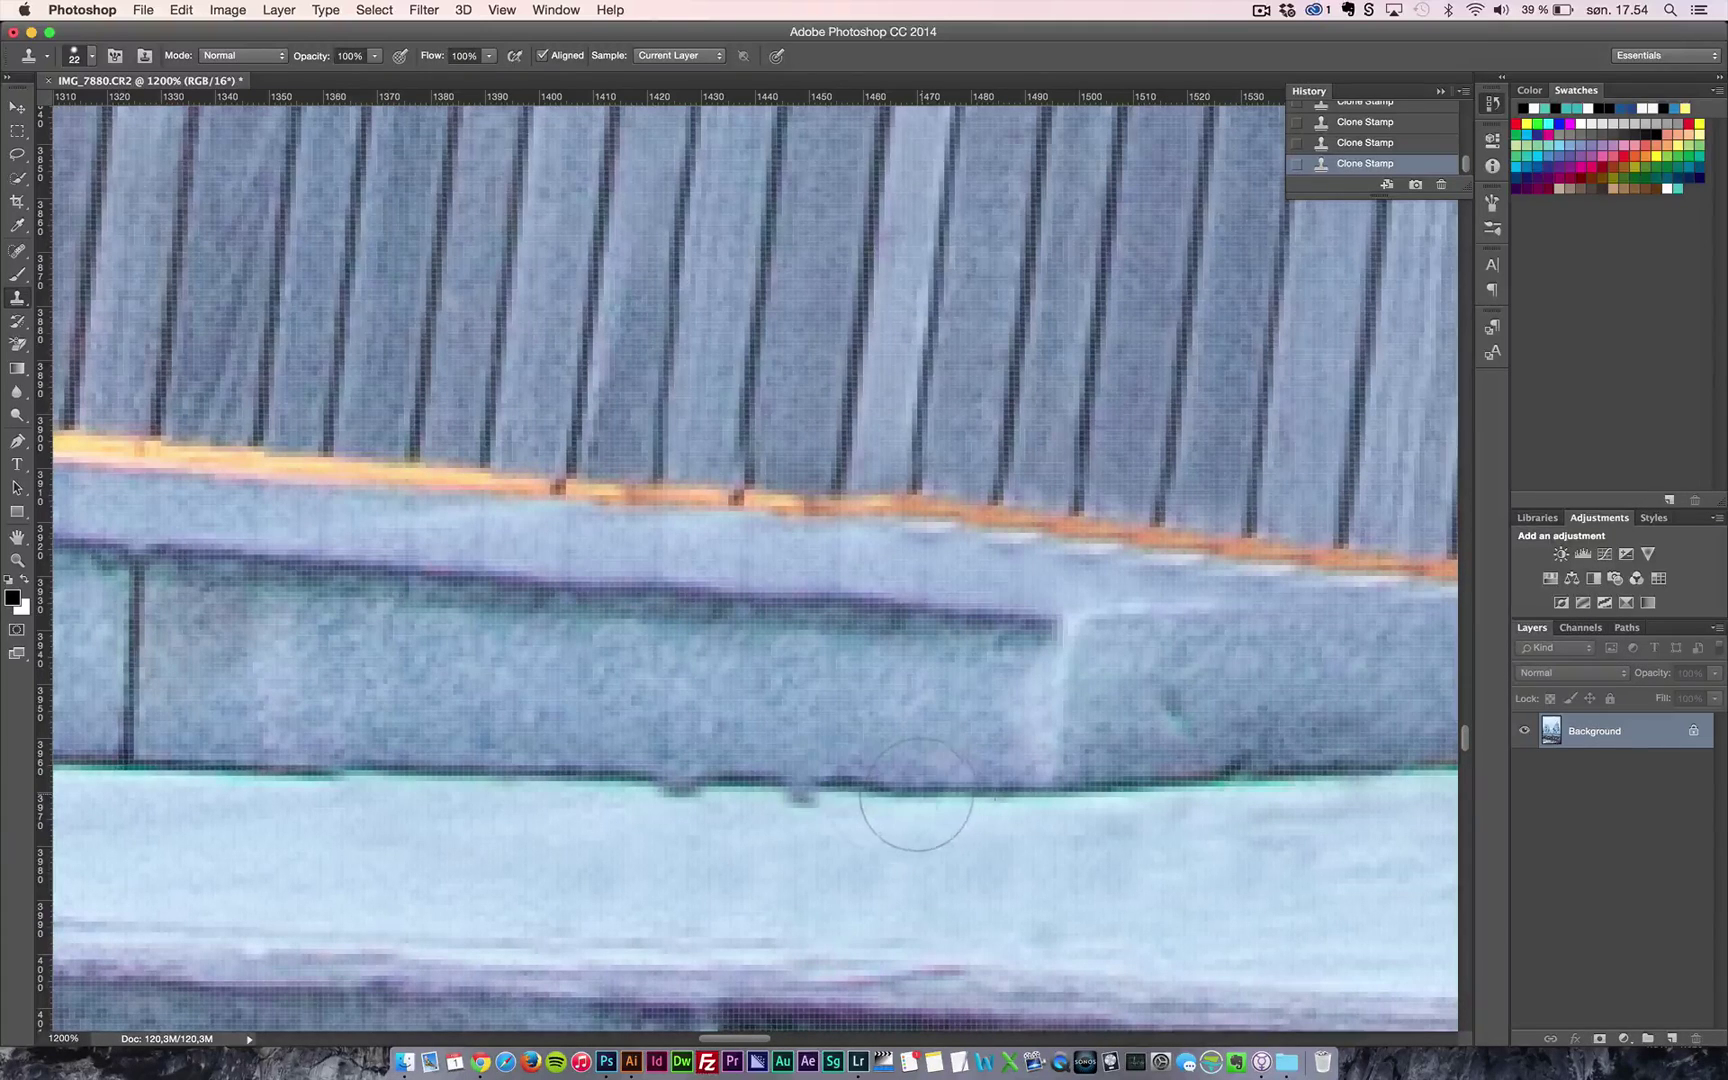
pyautogui.click(699, 786)
pyautogui.click(682, 779)
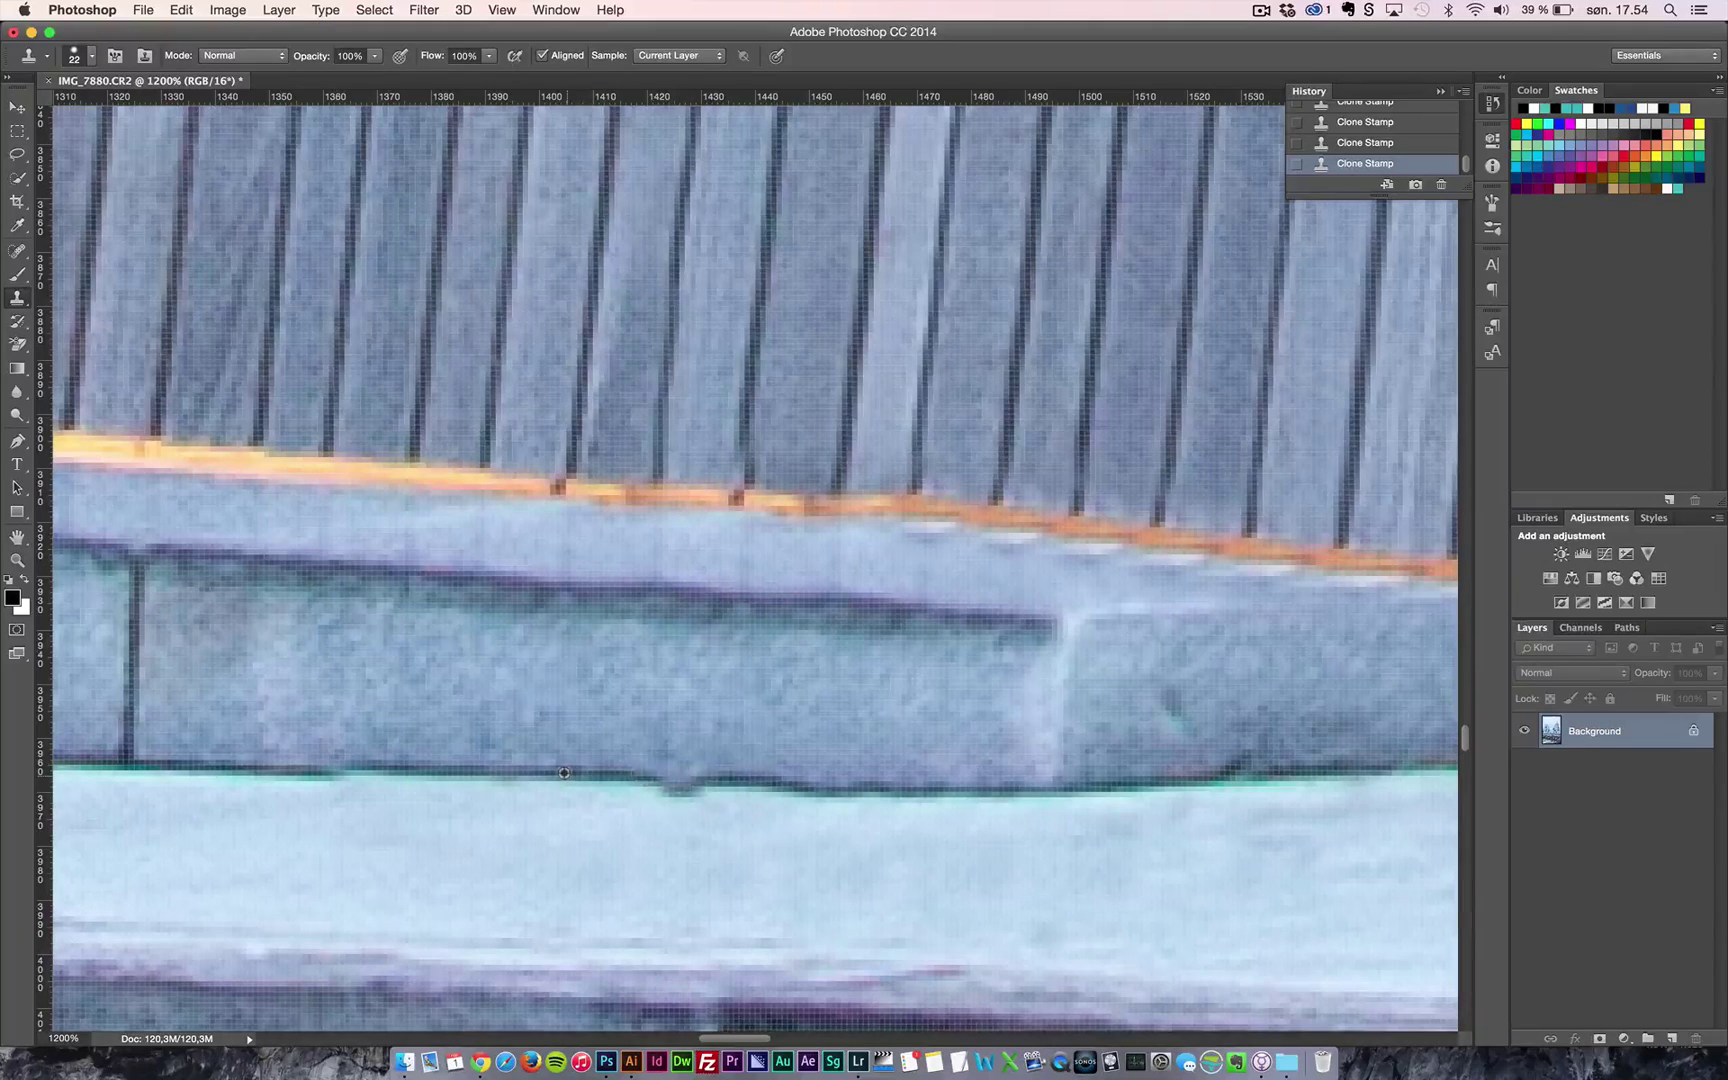
pyautogui.click(672, 778)
pyautogui.click(678, 777)
pyautogui.click(694, 783)
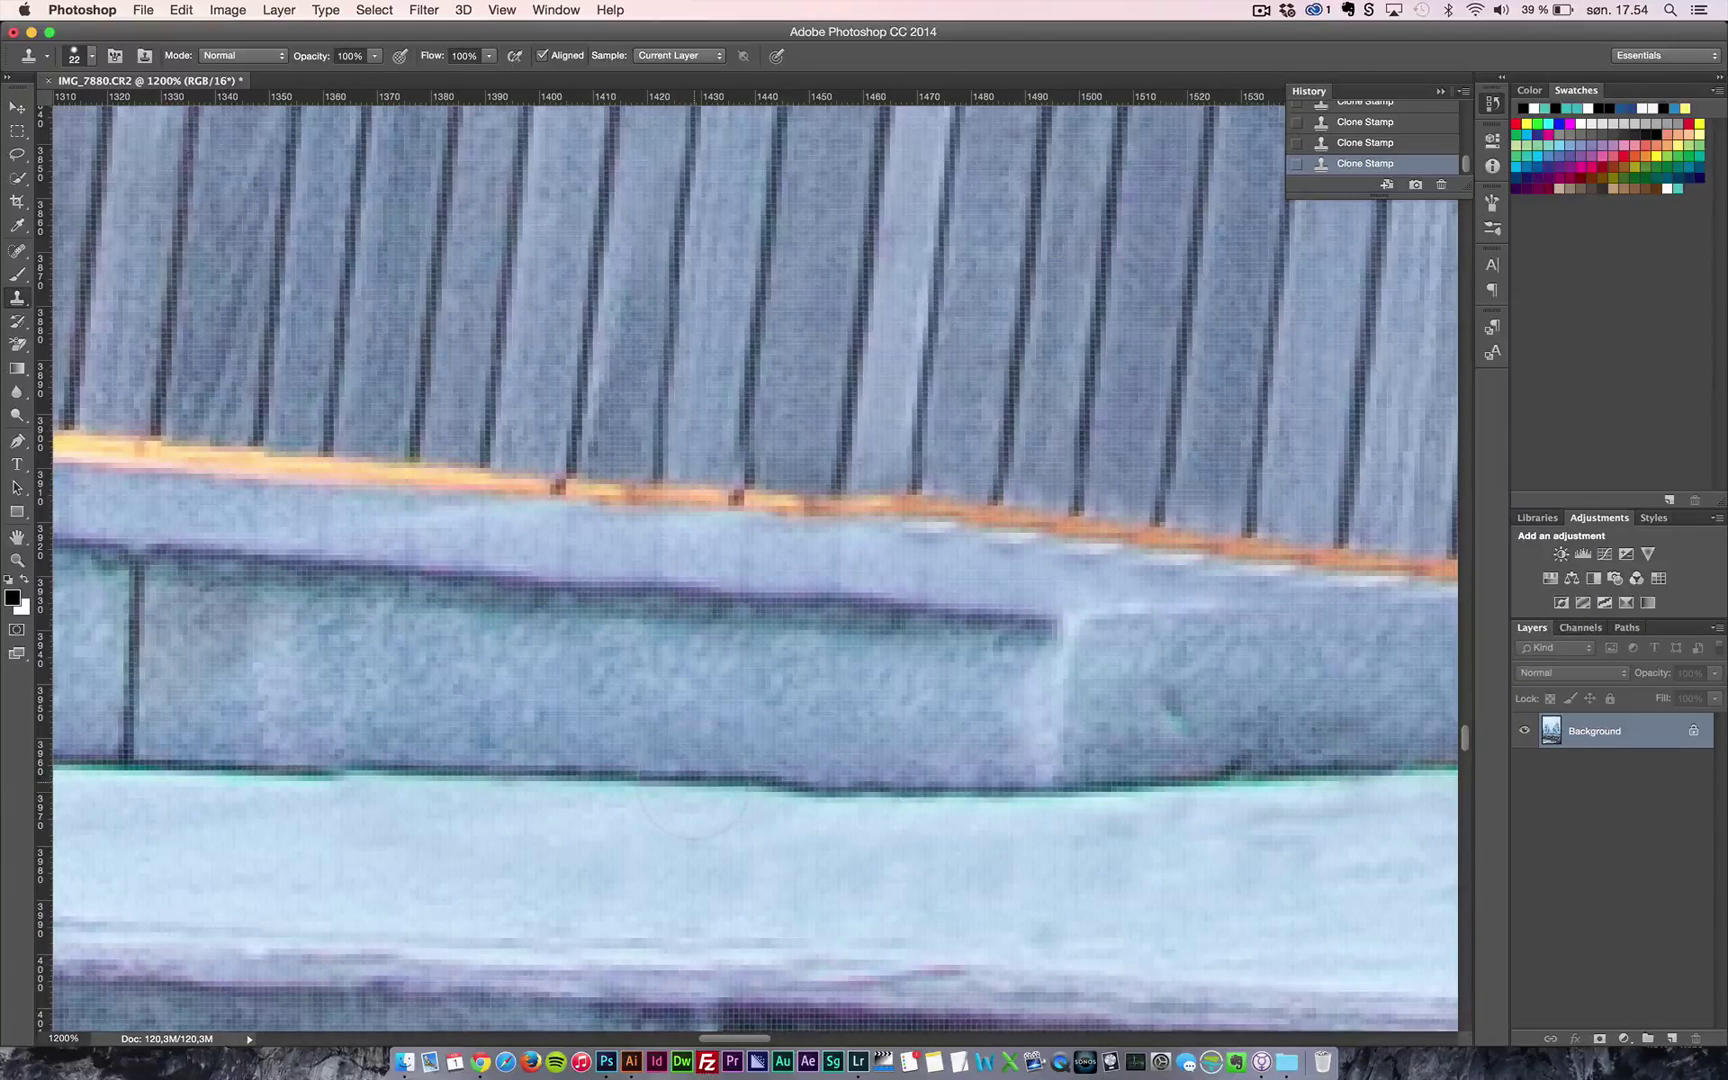
# - Review the whole retouched photo at 50% and save it
pyautogui.press('z')
pyautogui.keyDown('alt'); pyautogui.click(1108, 804); pyautogui.keyUp('alt')
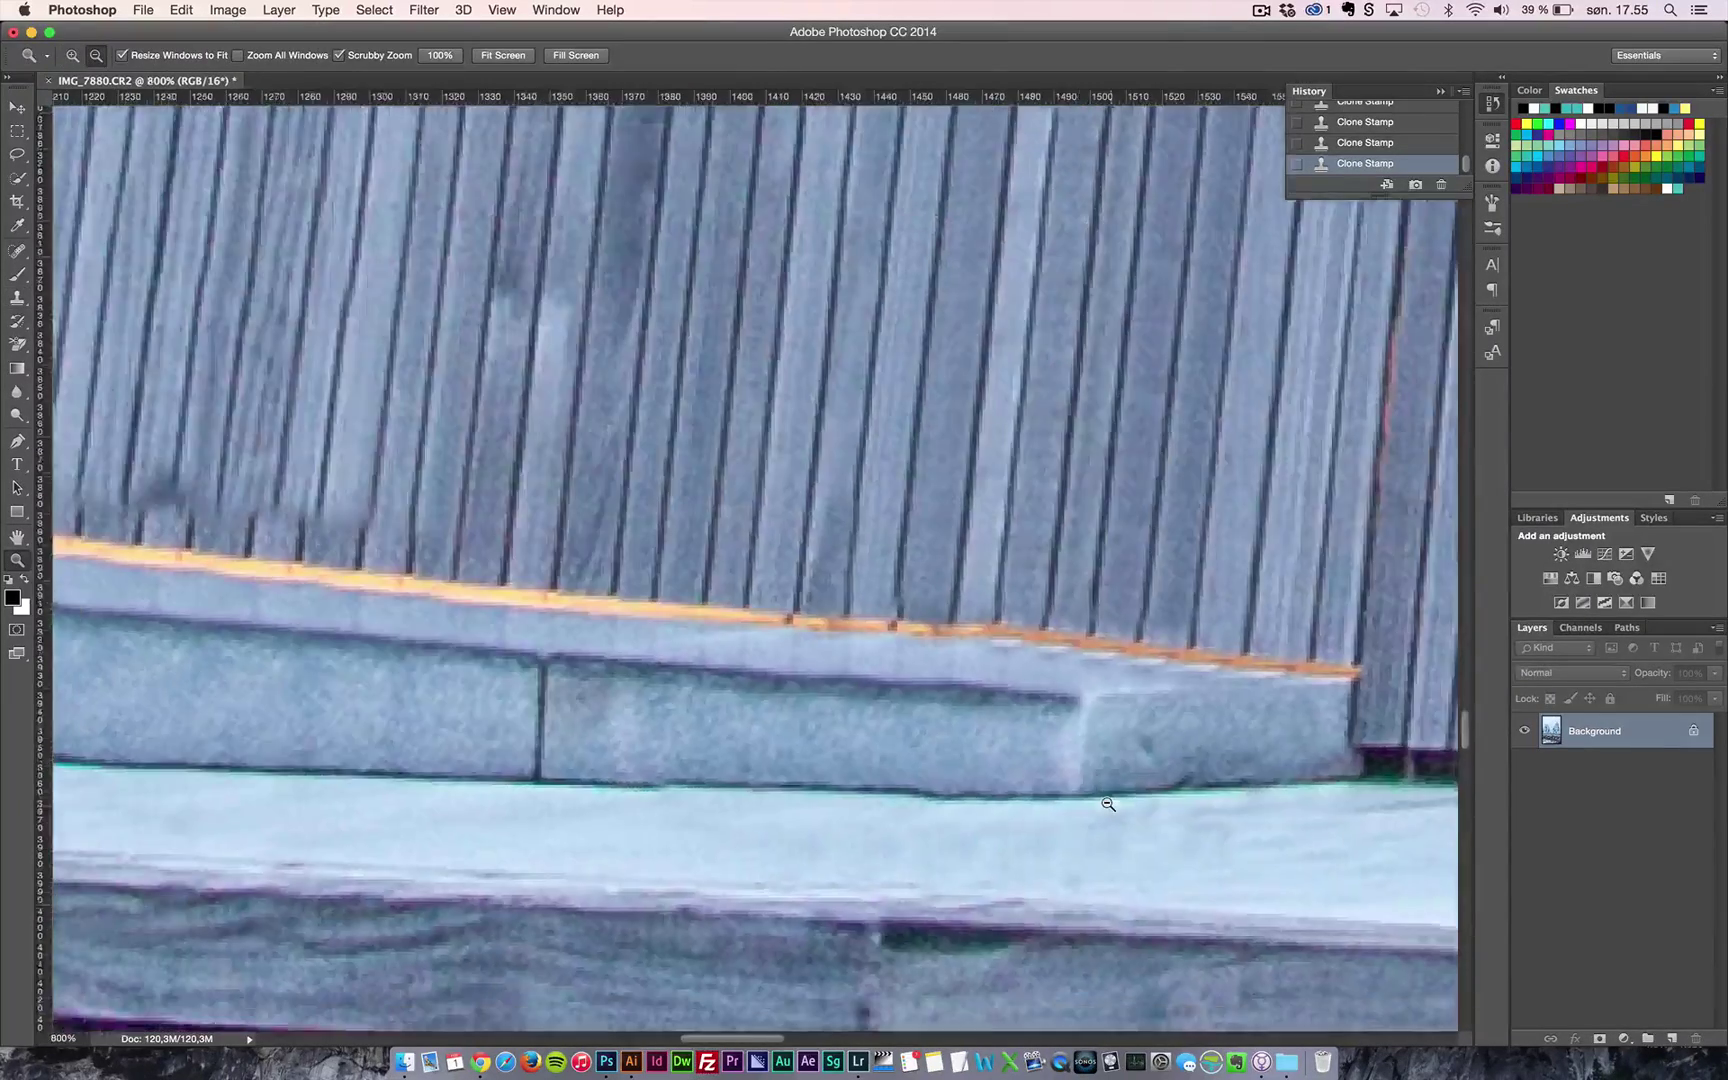
pyautogui.keyDown('alt'); pyautogui.click(1108, 804); pyautogui.keyUp('alt')
pyautogui.keyDown('alt'); pyautogui.click(1108, 804); pyautogui.keyUp('alt')
pyautogui.keyDown('alt'); pyautogui.click(1108, 804); pyautogui.keyUp('alt')
pyautogui.keyDown('alt'); pyautogui.click(1108, 804); pyautogui.keyUp('alt')
pyautogui.keyDown('alt'); pyautogui.click(1108, 804); pyautogui.keyUp('alt')
pyautogui.keyDown('alt'); pyautogui.click(1108, 804); pyautogui.keyUp('alt')
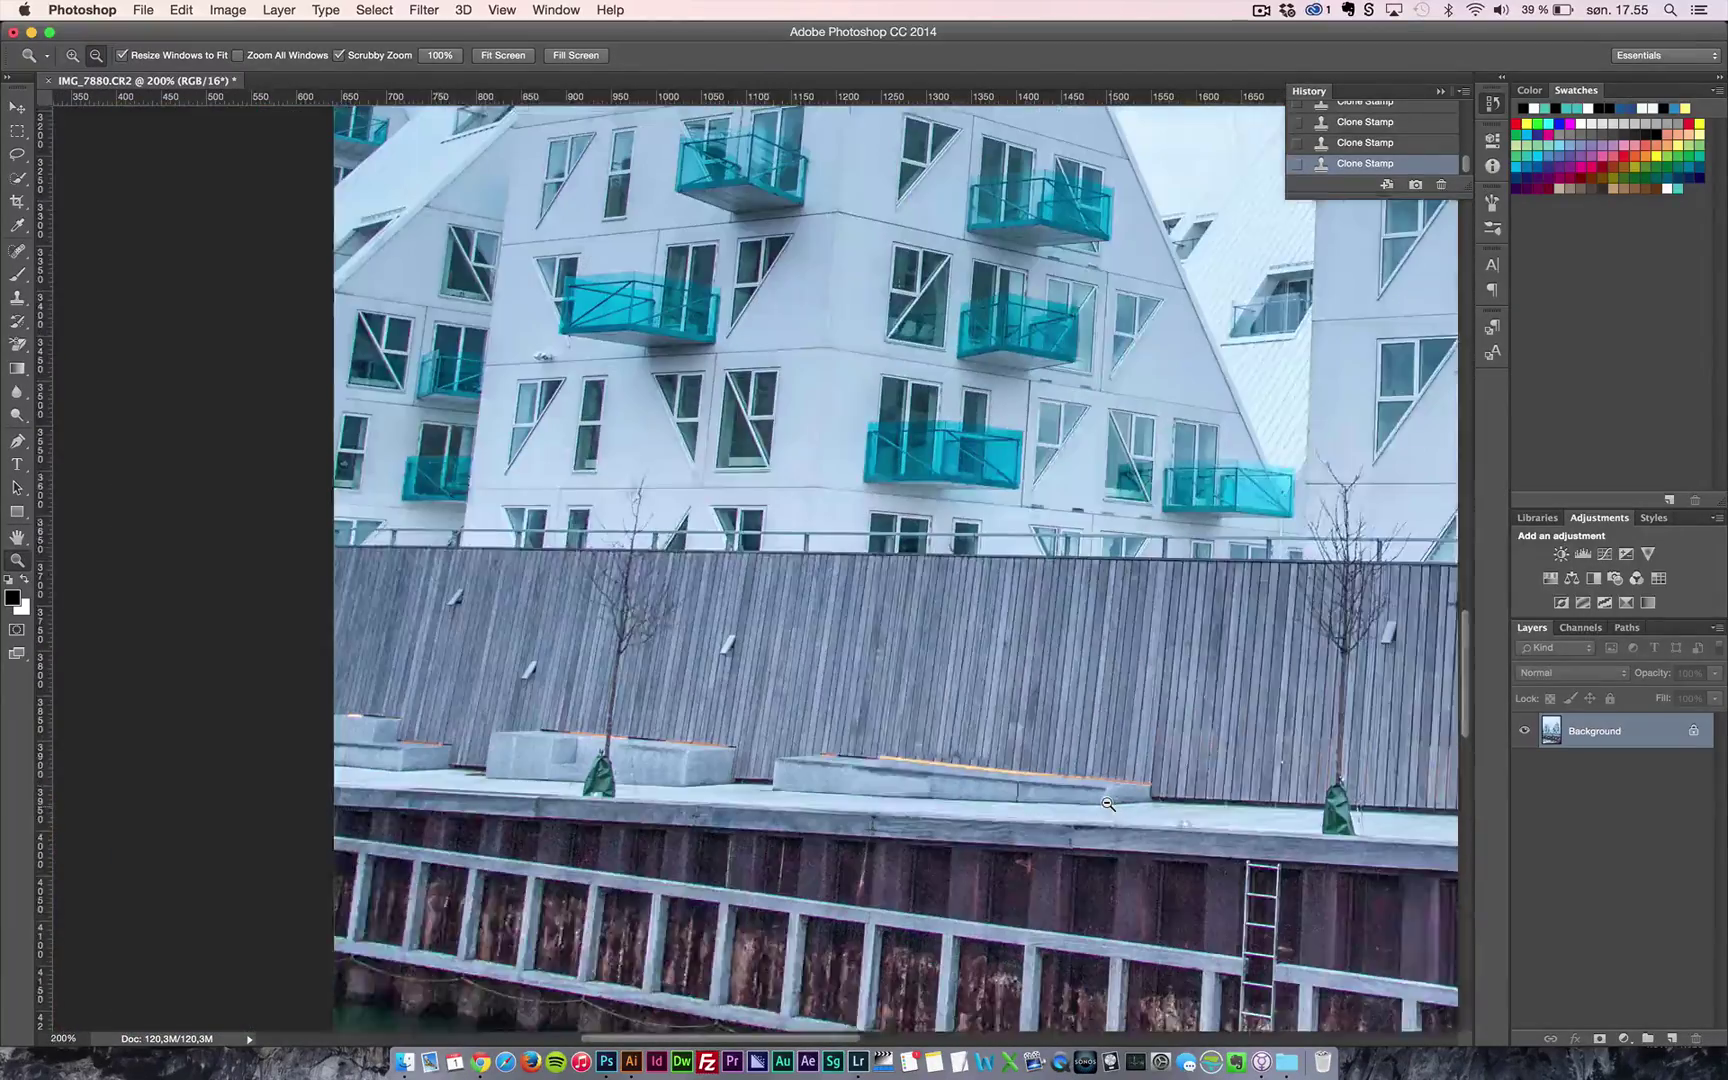
pyautogui.keyDown('alt'); pyautogui.click(1199, 818); pyautogui.keyUp('alt')
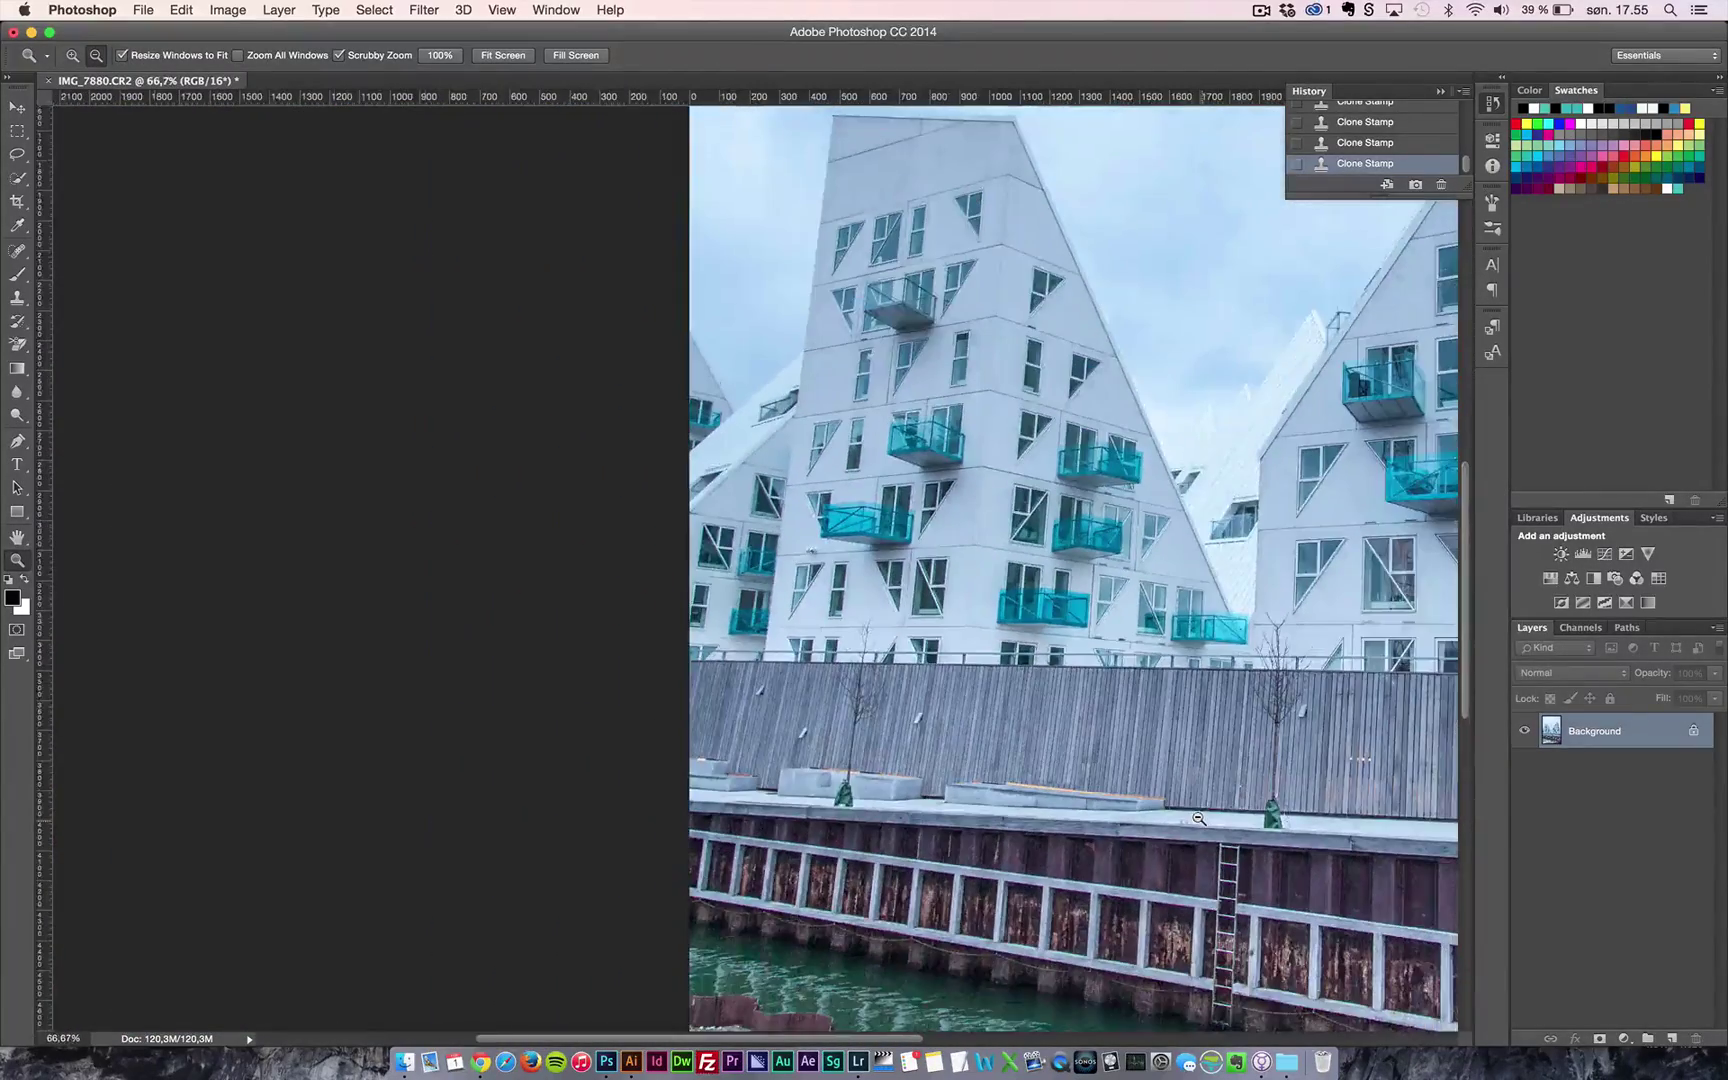
pyautogui.keyDown('alt'); pyautogui.click(1315, 831); pyautogui.keyUp('alt')
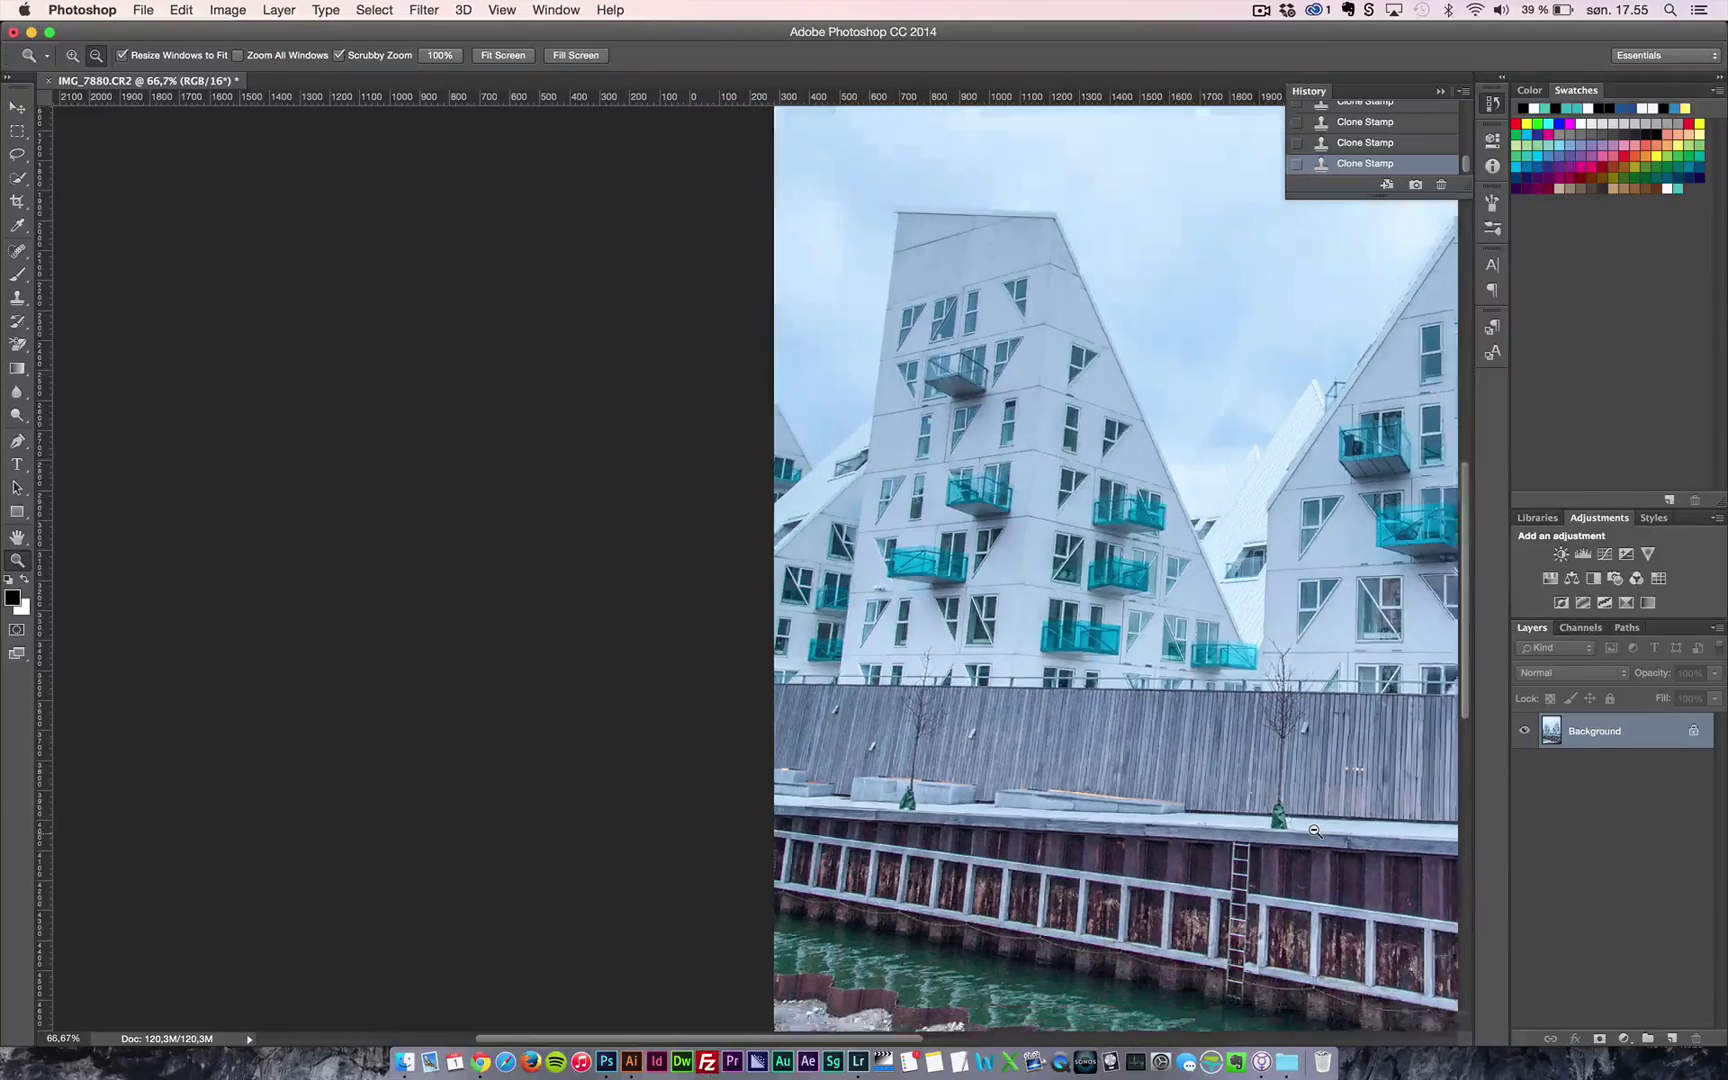
pyautogui.moveTo(1340, 803); pyautogui.dragTo(971, 778)
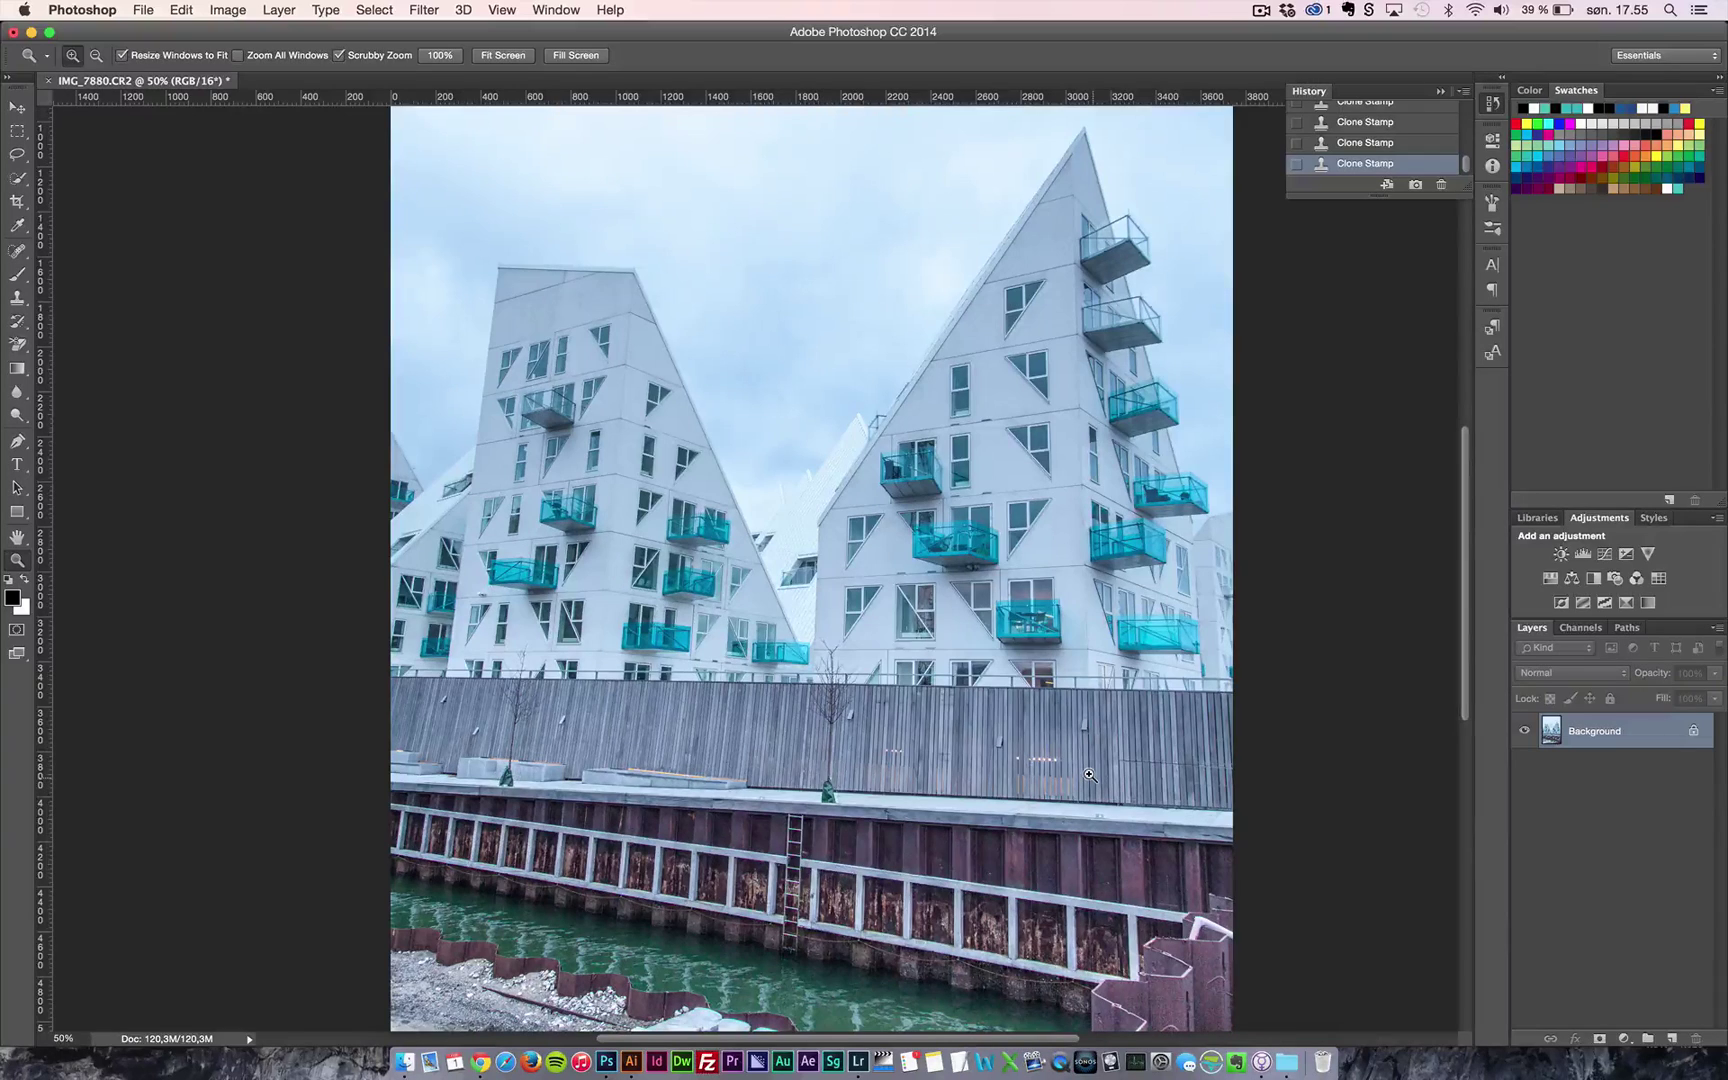
pyautogui.press('super+s')
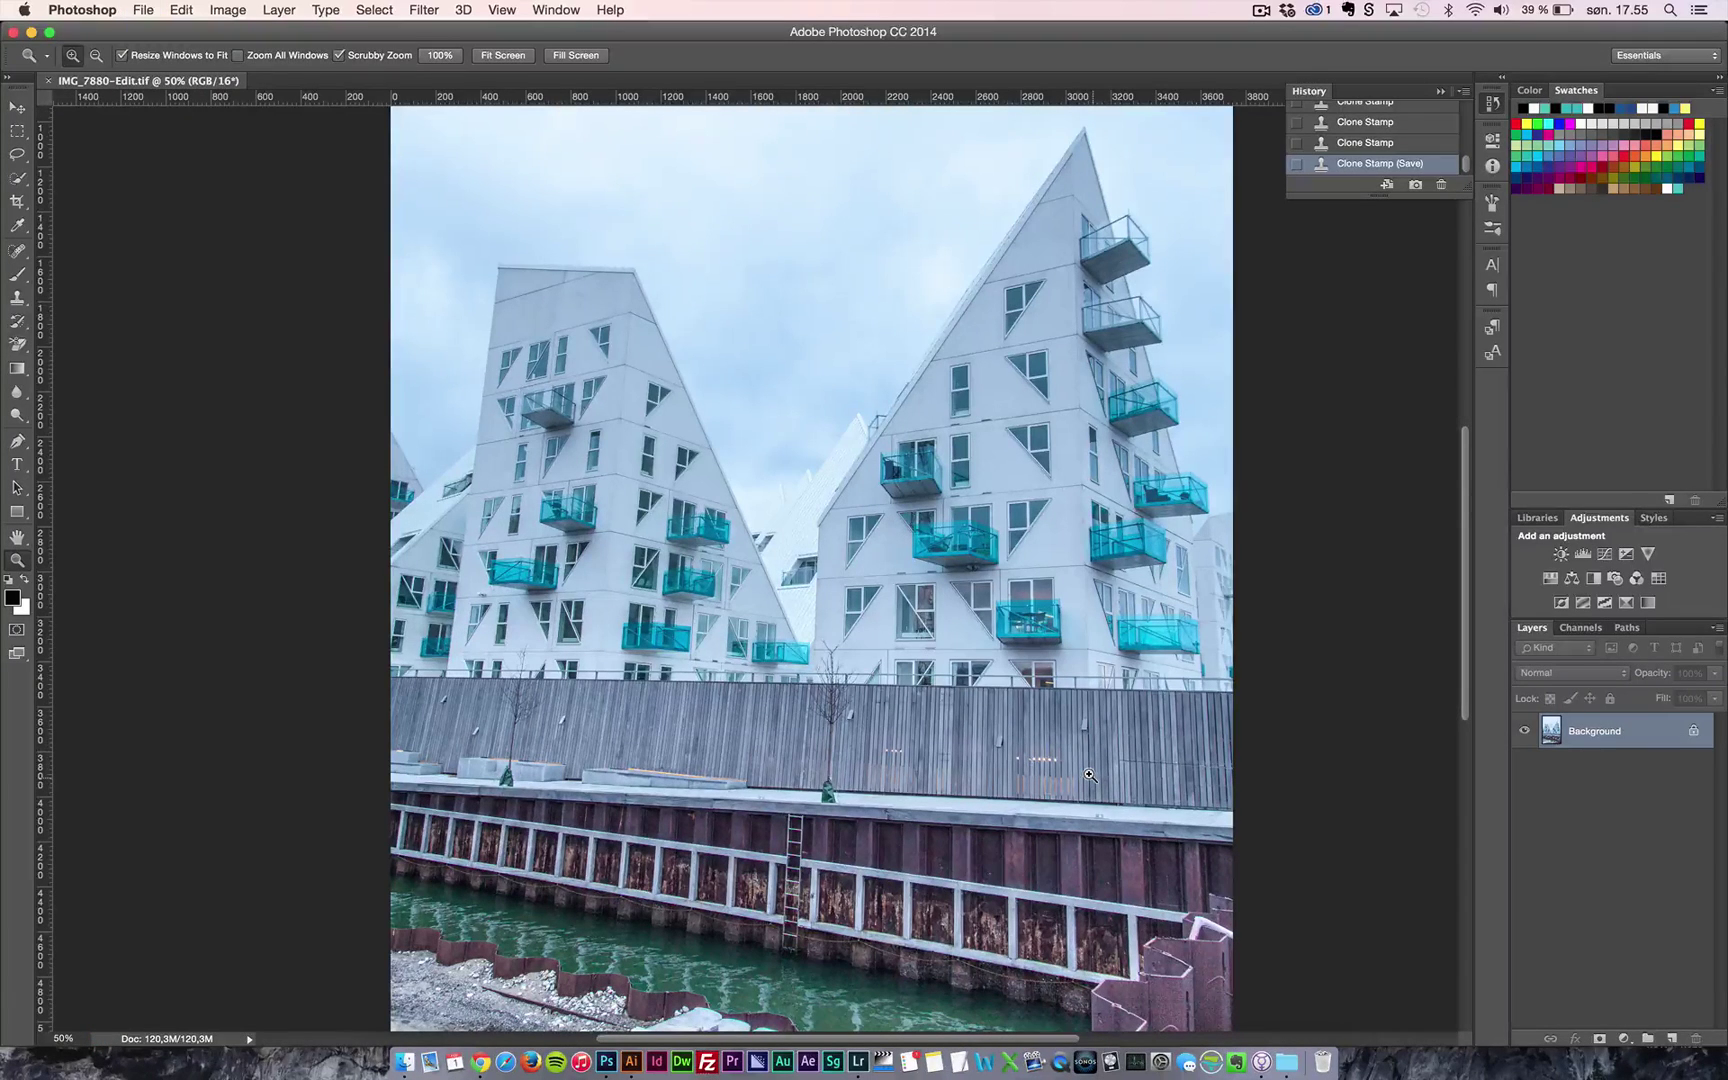